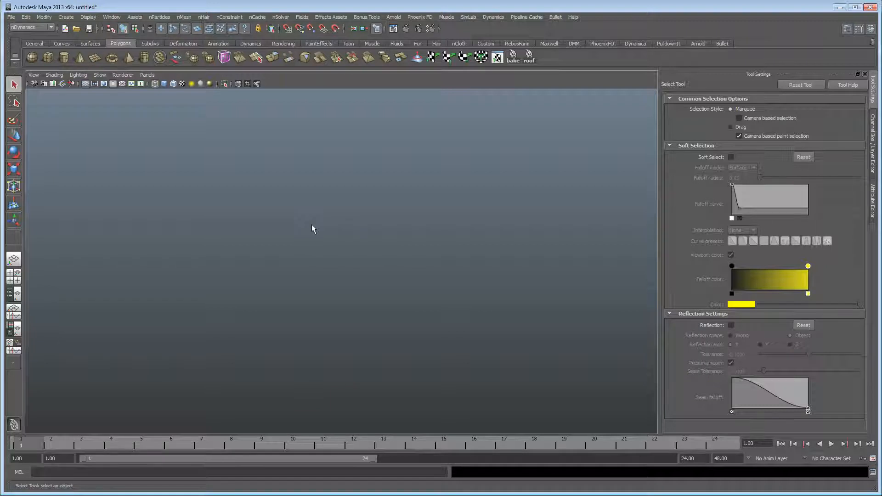
Step: Cycle the viewport background colours until the background is solid black
{"action": "key", "text": "alt+b"}
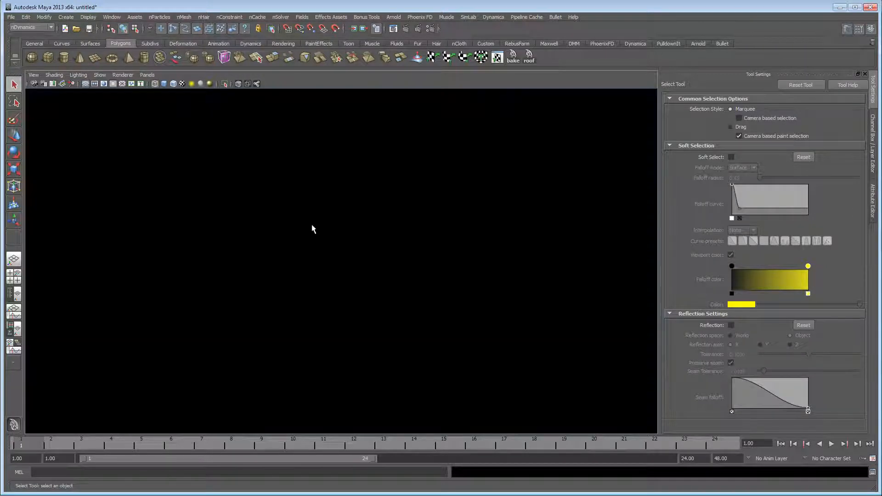
{"action": "key", "text": "alt+b"}
{"action": "key", "text": "alt+b"}
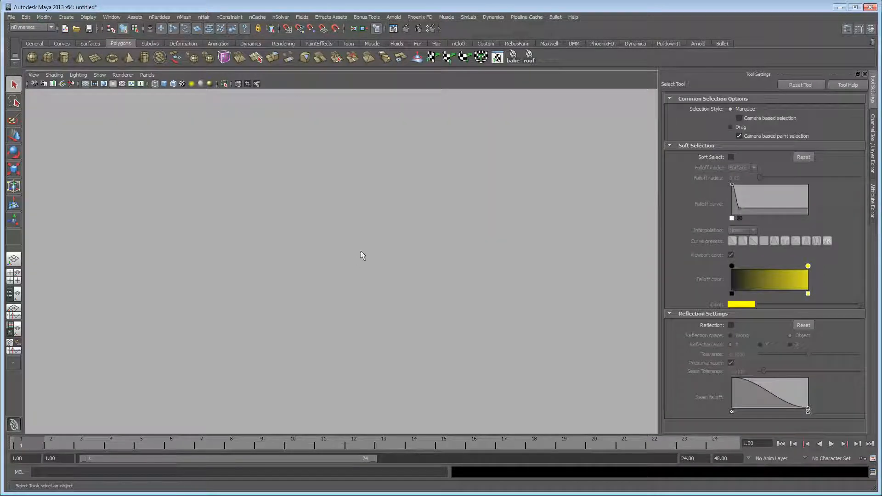
{"action": "key", "text": "alt+b"}
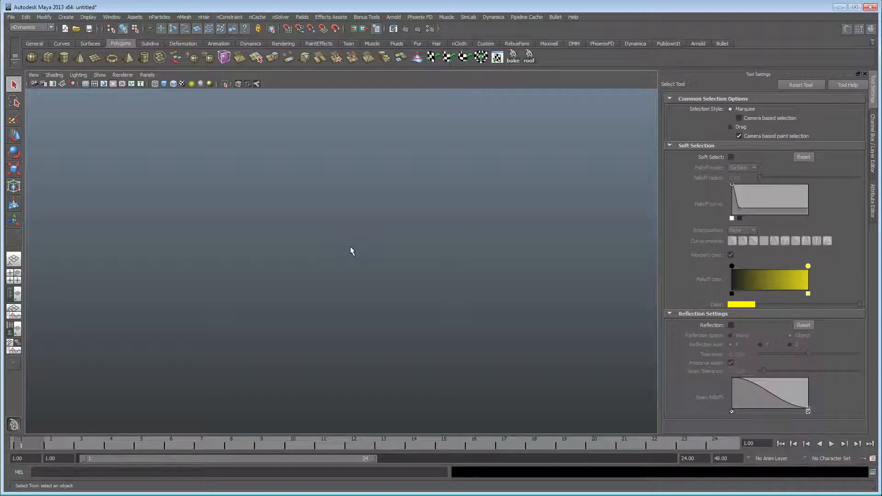
{"action": "key", "text": "alt+b"}
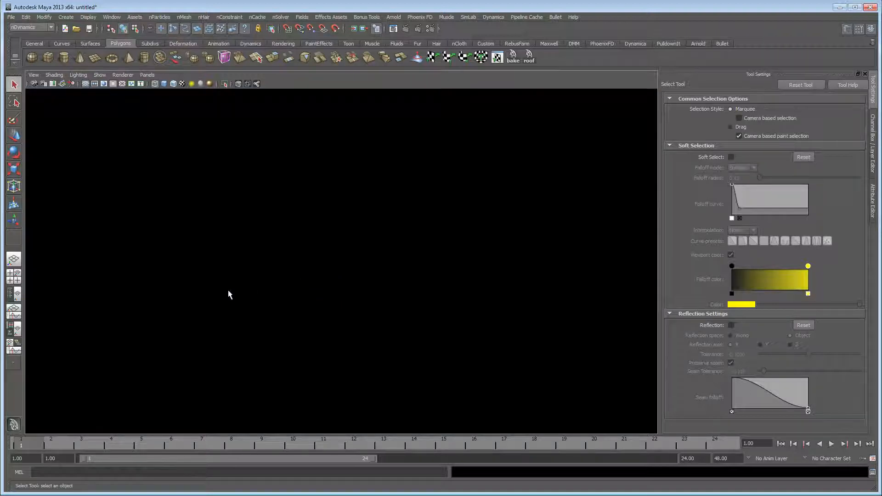
Step: Create a camera and move it back from the origin about 14.6 units along its Z axis
{"action": "left_click", "coordinate": [66, 17]}
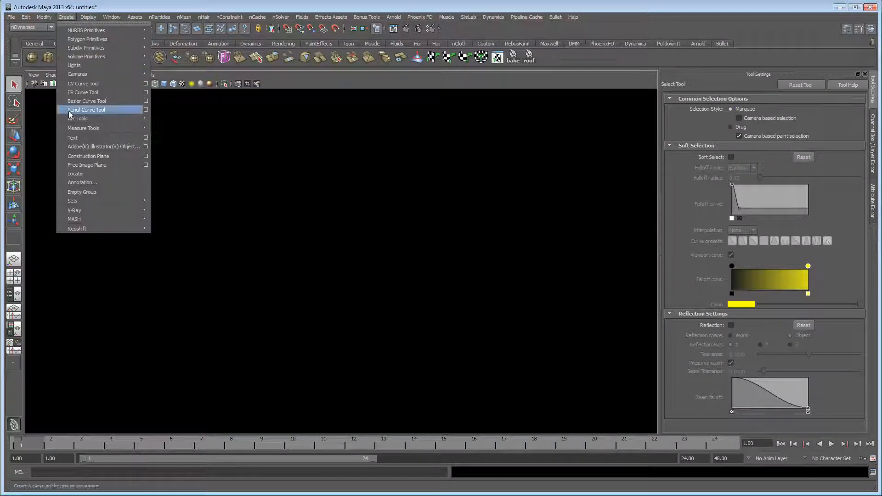
{"action": "mouse_move", "coordinate": [93, 69]}
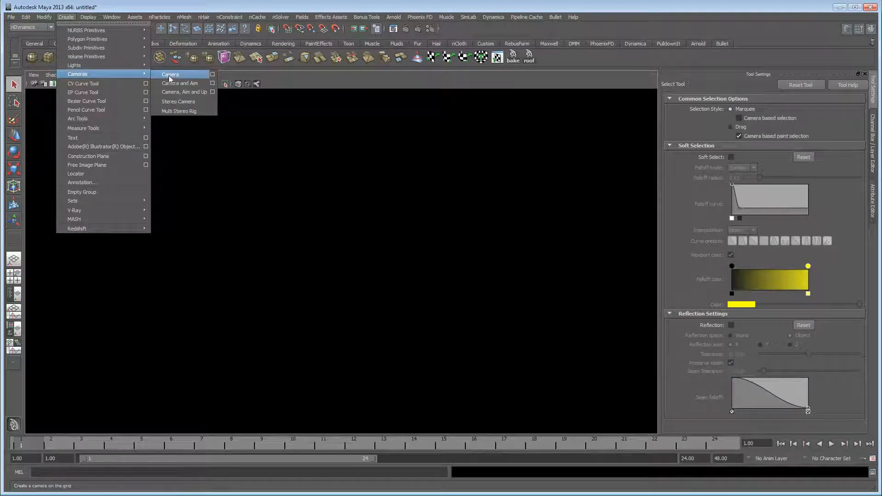
{"action": "left_click", "coordinate": [169, 75]}
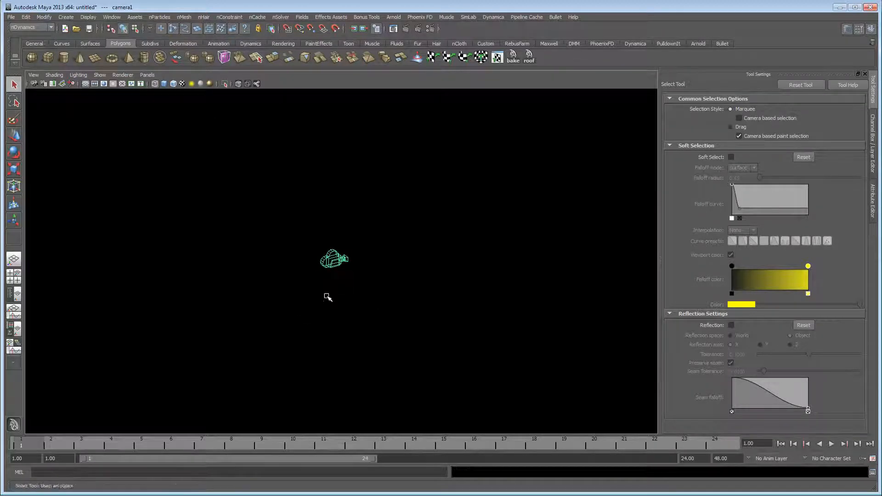
{"action": "key", "text": "w"}
{"action": "left_click_drag", "start_coordinate": [287, 273], "coordinate": [119, 315]}
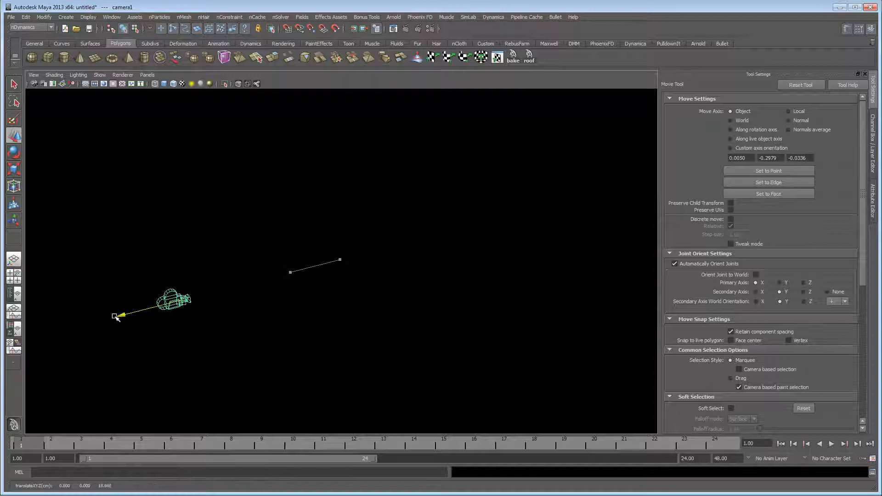
Step: Set the renderer to mental ray in the render settings
{"action": "left_click", "coordinate": [431, 29]}
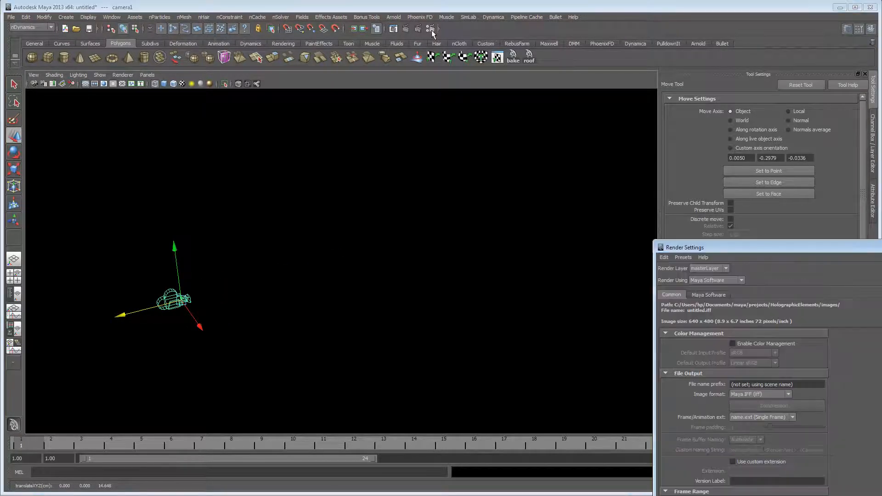
{"action": "left_click_drag", "start_coordinate": [718, 245], "coordinate": [509, 43]}
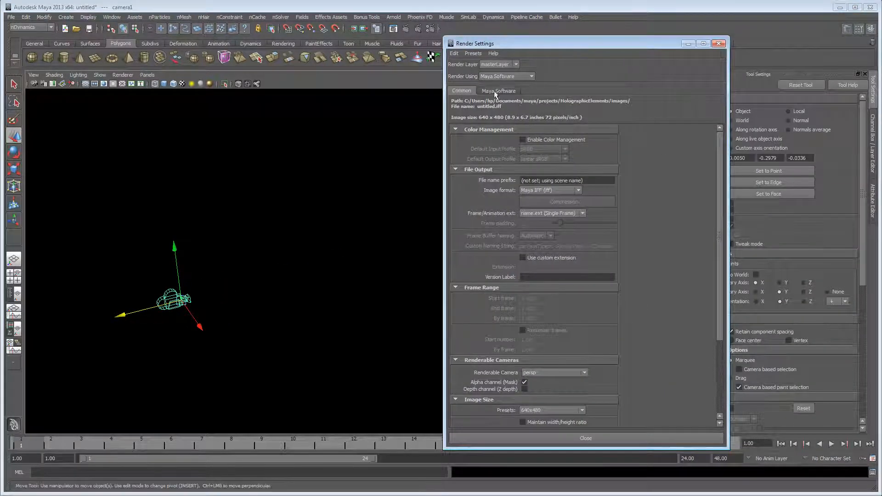
{"action": "left_click", "coordinate": [505, 91]}
{"action": "left_click", "coordinate": [501, 77]}
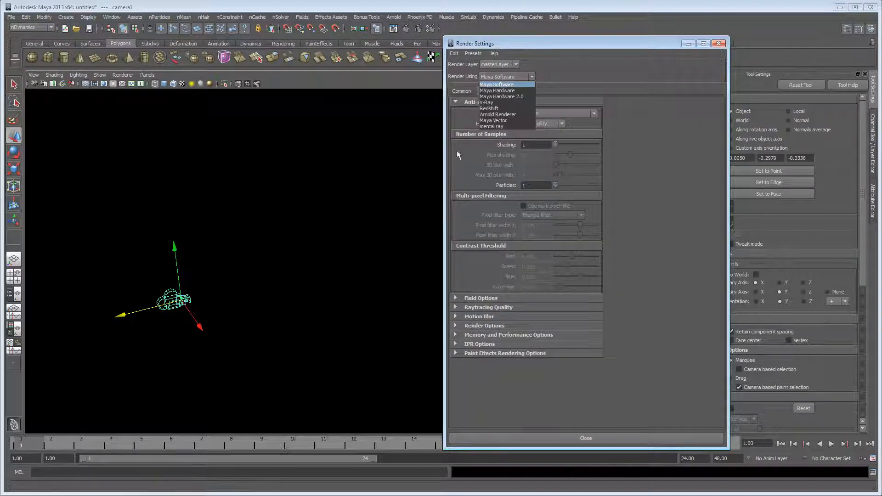
{"action": "left_click", "coordinate": [505, 126]}
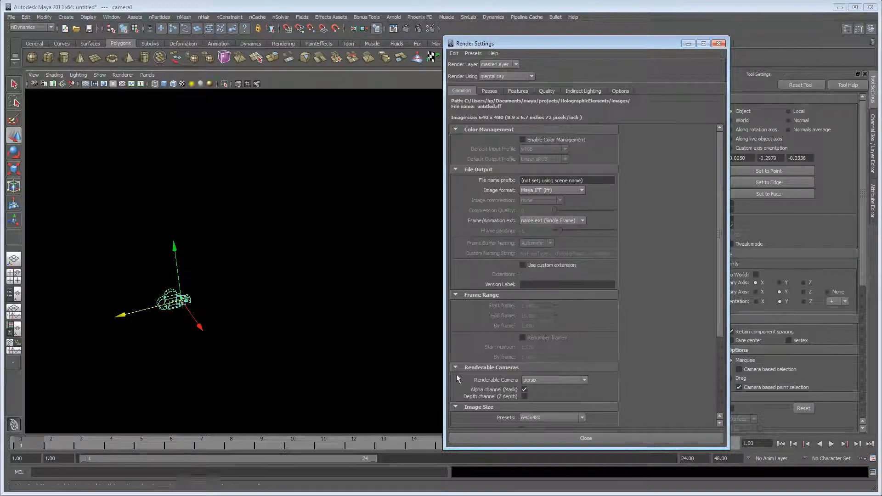
Step: Set the render image size to the HD 1080 preset and close the render settings
{"action": "scroll", "coordinate": [538, 363], "scroll_direction": "down", "scroll_amount": 2}
{"action": "left_click", "coordinate": [547, 390]}
{"action": "scroll", "coordinate": [542, 436], "scroll_direction": "down", "scroll_amount": 3}
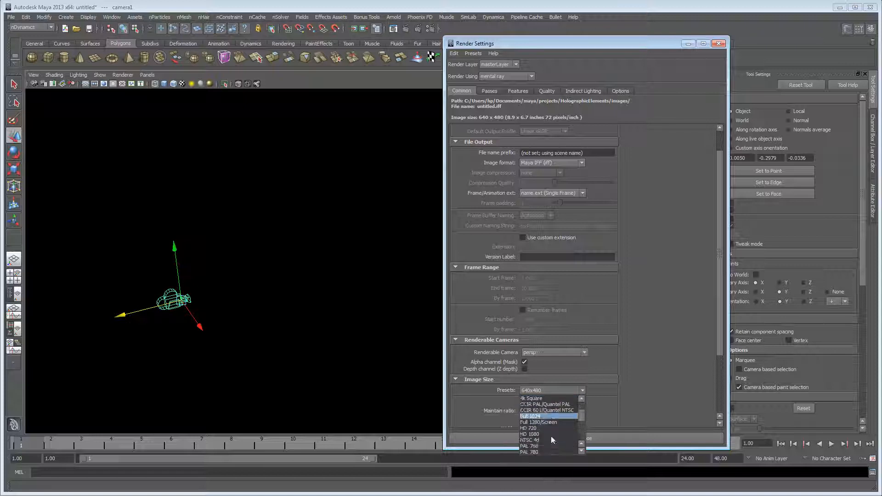
{"action": "left_click", "coordinate": [537, 416]}
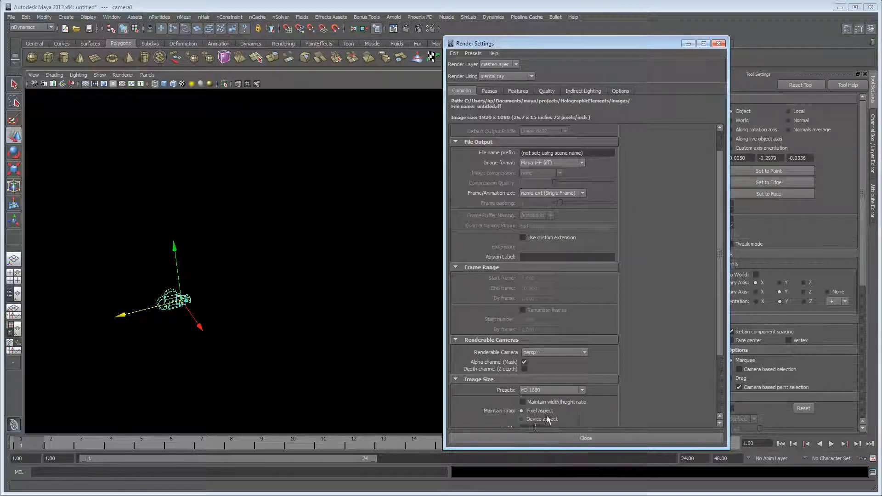
{"action": "left_click", "coordinate": [539, 438]}
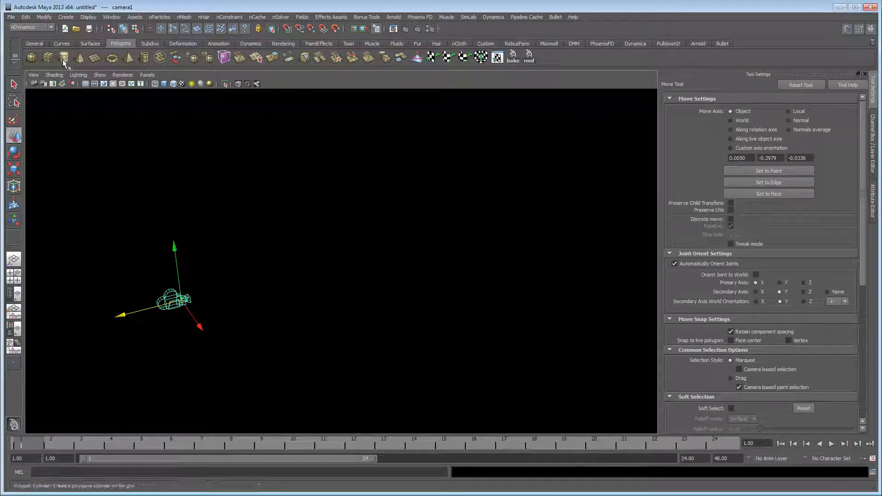
Step: Set up a two-pane layout showing the view through camera1 beside the perspective view, with a widened camera pane
{"action": "left_click", "coordinate": [14, 294]}
{"action": "left_click_drag", "start_coordinate": [159, 184], "coordinate": [260, 183]}
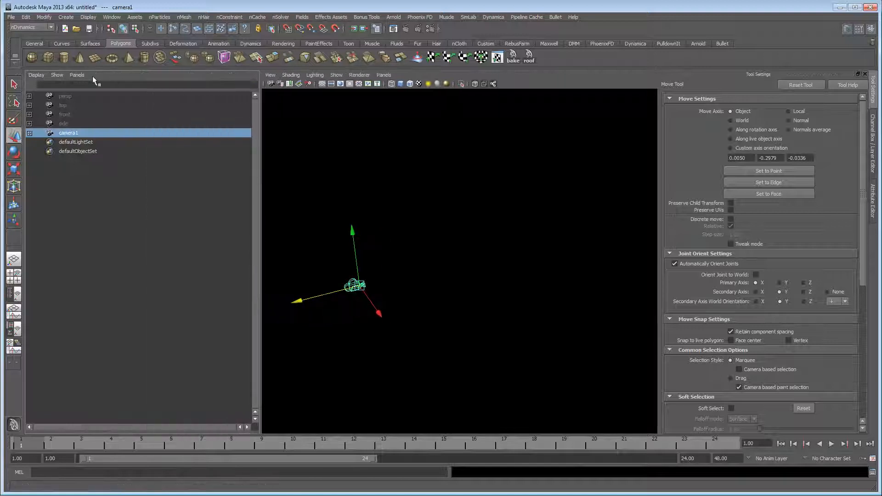
{"action": "left_click", "coordinate": [77, 75]}
{"action": "left_click", "coordinate": [158, 84]}
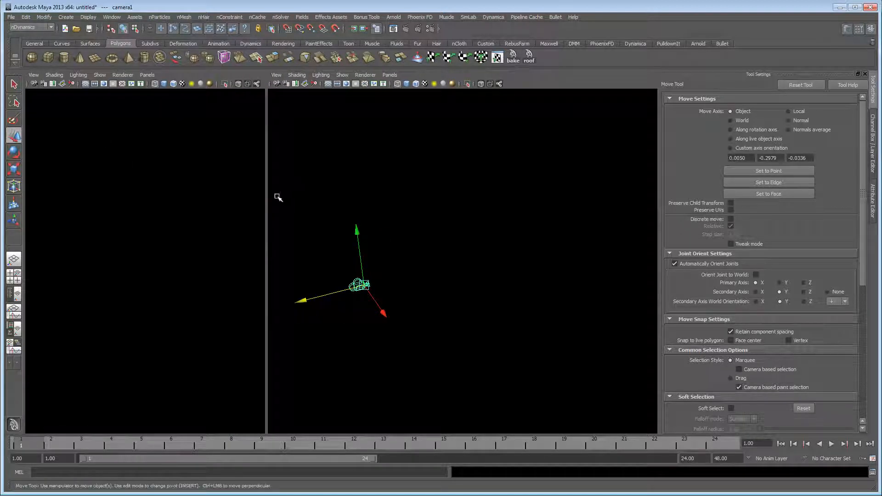
{"action": "left_click_drag", "start_coordinate": [267, 200], "coordinate": [315, 197]}
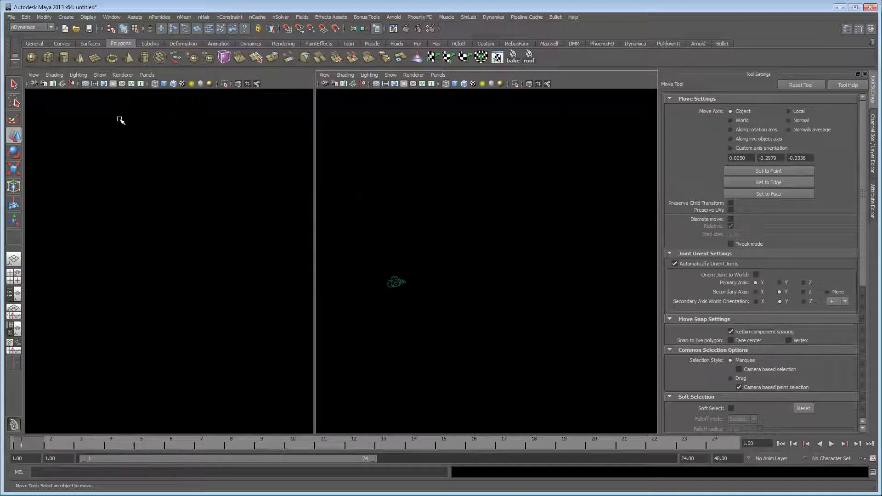
Step: Create a polygon pipe at the origin and display the resolution gate in a widened camera view
{"action": "left_click", "coordinate": [145, 59]}
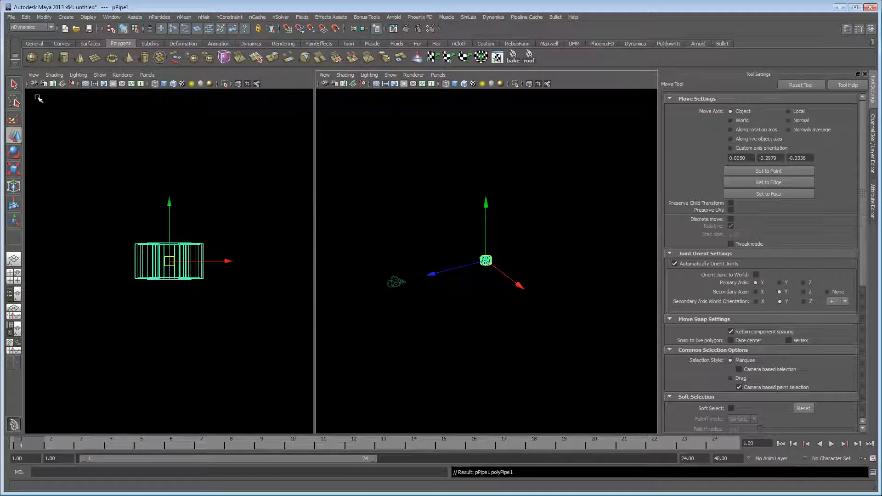
{"action": "left_click", "coordinate": [34, 79]}
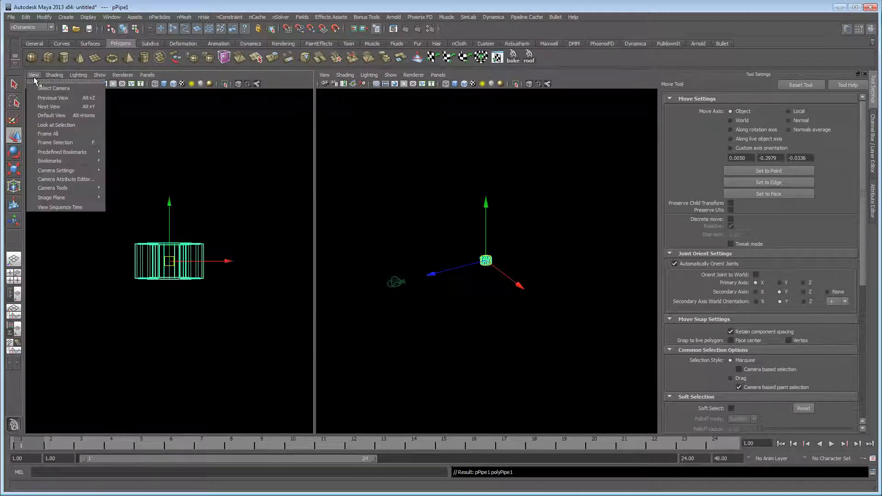
{"action": "mouse_move", "coordinate": [50, 170]}
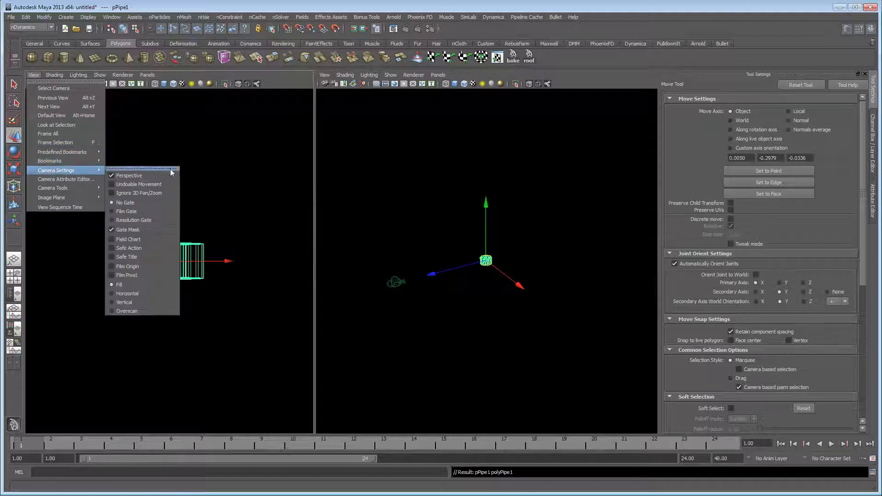
{"action": "left_click", "coordinate": [154, 222]}
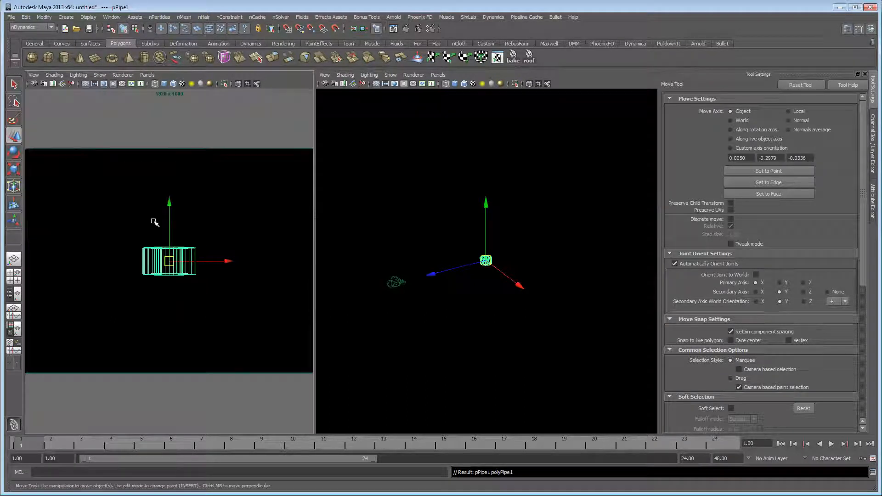
{"action": "left_click_drag", "start_coordinate": [314, 292], "coordinate": [498, 292]}
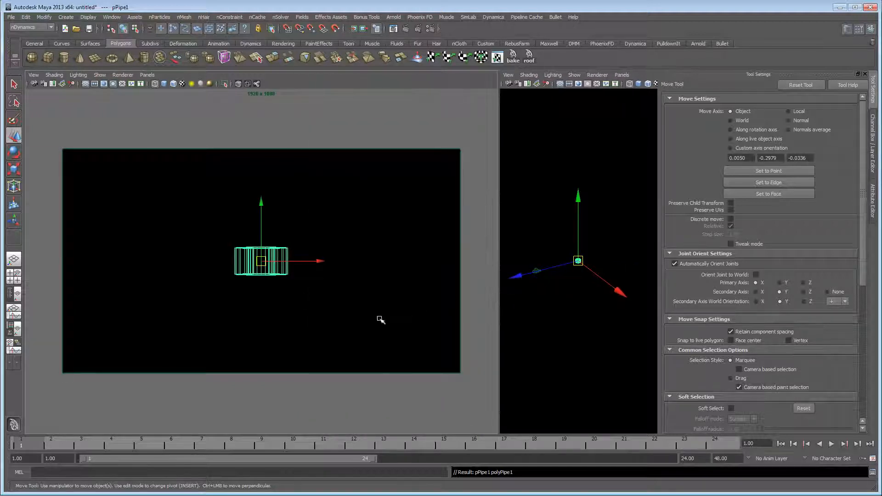
Step: Select camera1 in the Outliner and lock all its translate, rotate, scale and visibility channels
{"action": "left_click", "coordinate": [112, 17]}
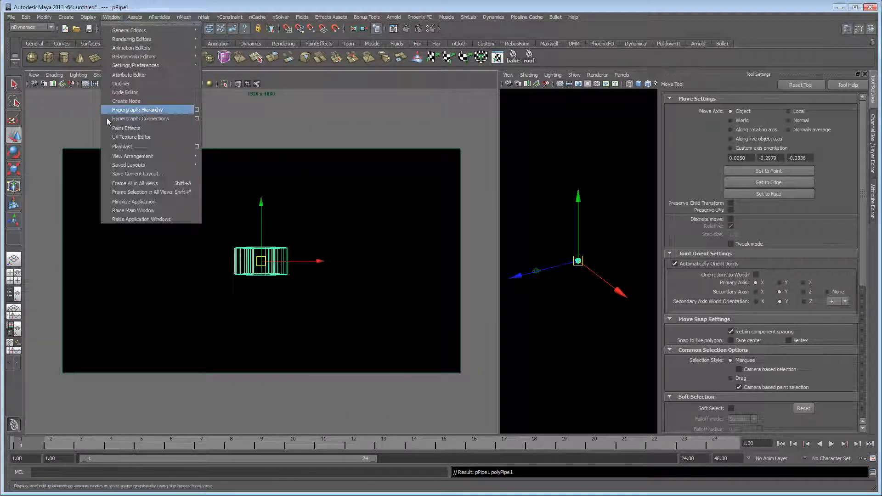
{"action": "left_click", "coordinate": [129, 92]}
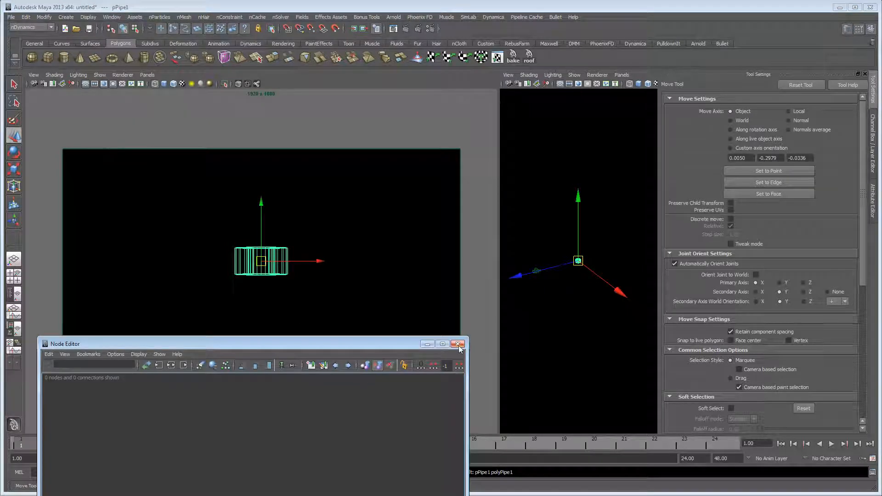
{"action": "left_click", "coordinate": [112, 17]}
{"action": "left_click", "coordinate": [125, 88]}
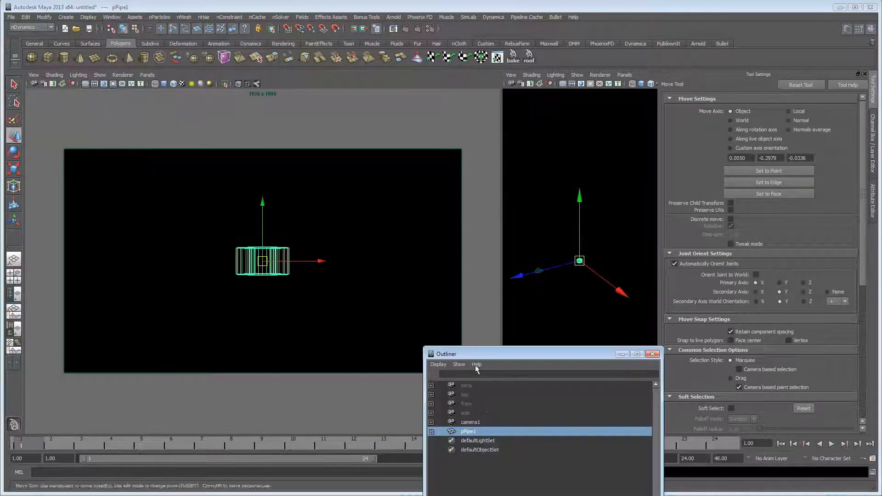
{"action": "left_click", "coordinate": [470, 421]}
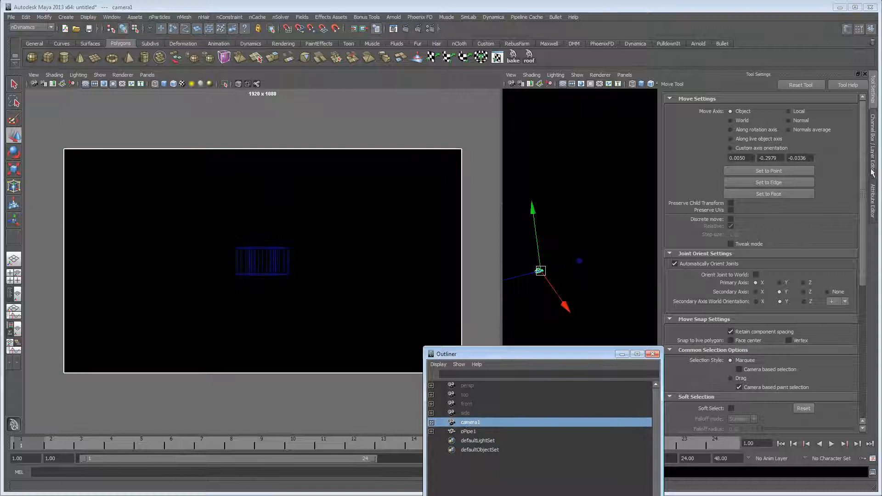
{"action": "left_click", "coordinate": [873, 166]}
{"action": "left_click_drag", "start_coordinate": [816, 111], "coordinate": [818, 178]}
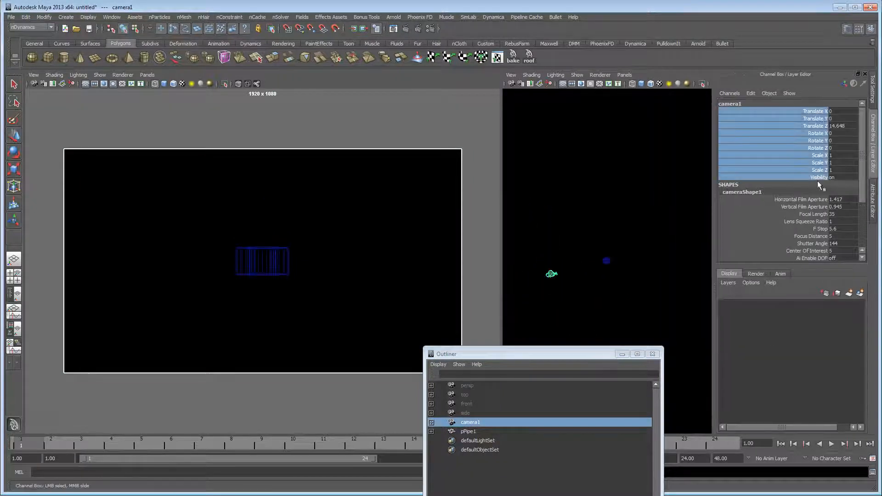
{"action": "right_click", "coordinate": [817, 166]}
{"action": "left_click", "coordinate": [823, 341]}
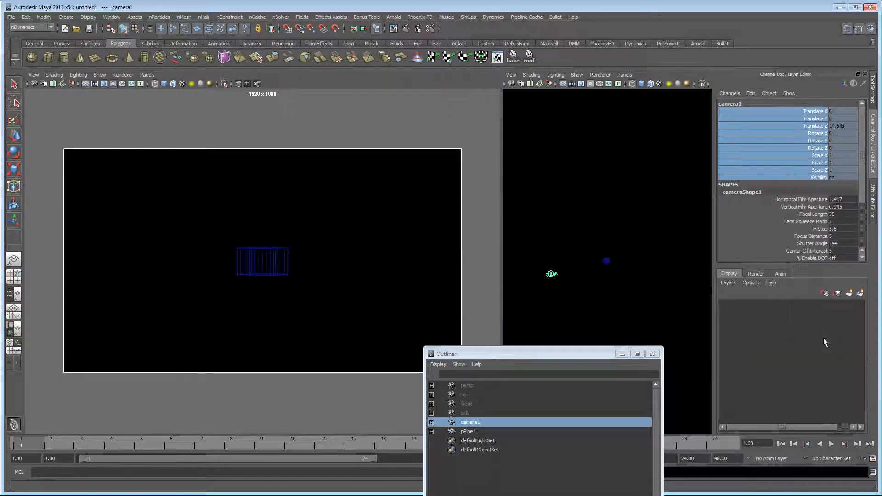
{"action": "left_click", "coordinate": [622, 354]}
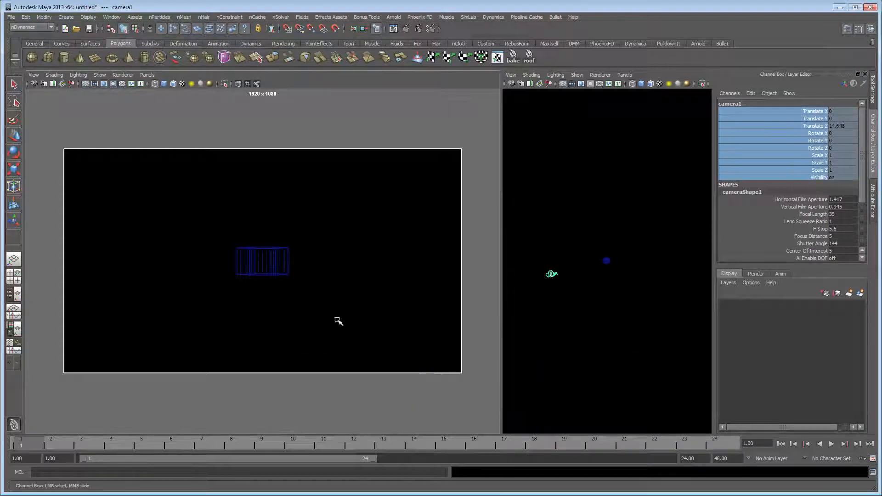
Step: Maximize the camera view and select the pipe for moving
{"action": "key", "text": "space"}
{"action": "left_click", "coordinate": [370, 259]}
{"action": "key", "text": "w"}
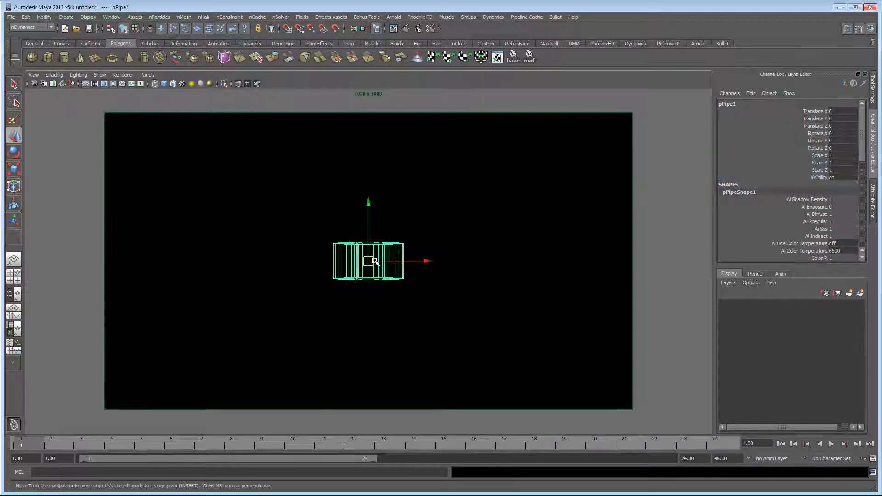
Step: Turn off the resolution gate in the maximized camera view
{"action": "left_click", "coordinate": [33, 75]}
{"action": "mouse_move", "coordinate": [53, 75]}
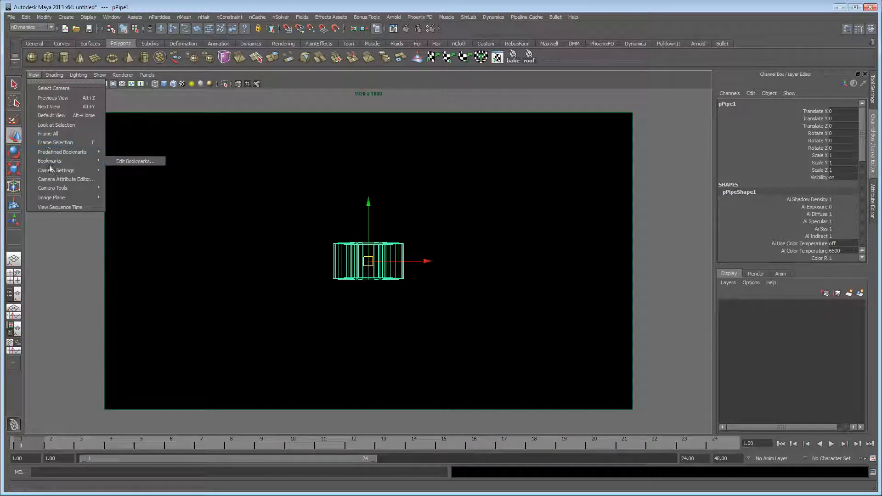
{"action": "mouse_move", "coordinate": [52, 173]}
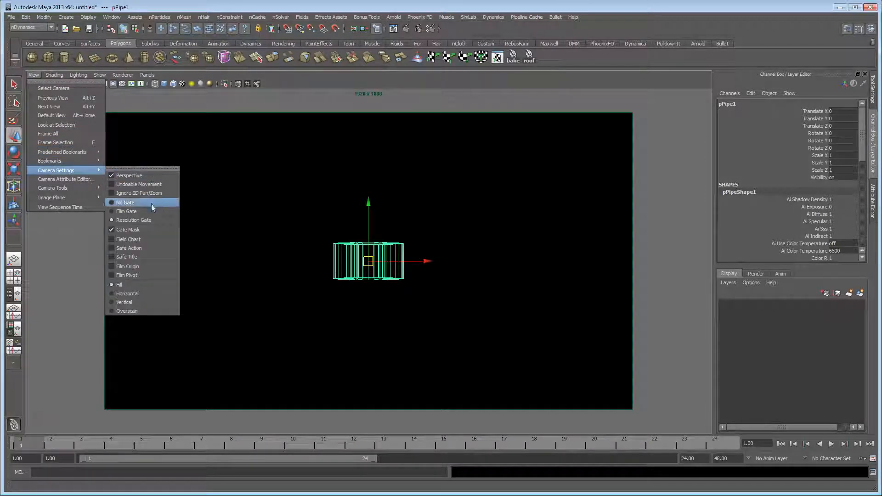
{"action": "left_click", "coordinate": [136, 219]}
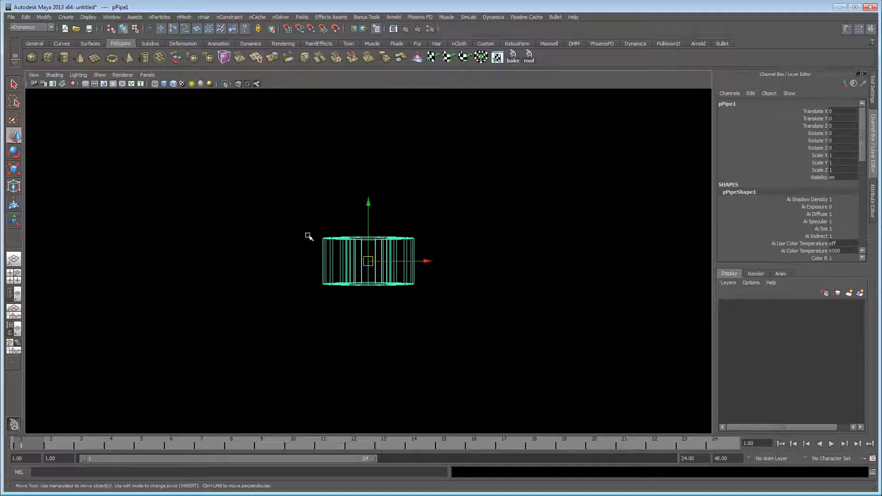
{"action": "key", "text": "r"}
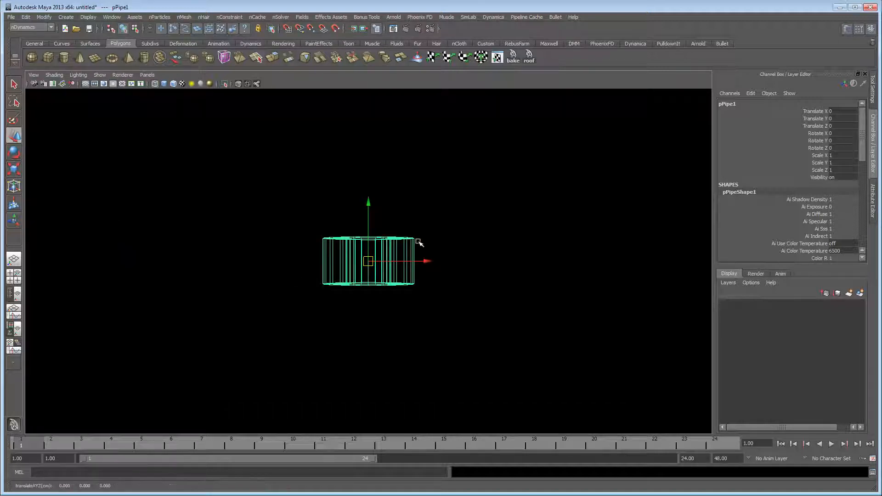
Step: Flatten the pipe to a Scale Y of about 0.525 and set its Rotate X to 90
{"action": "left_click_drag", "start_coordinate": [368, 179], "coordinate": [373, 218]}
{"action": "key", "text": "e"}
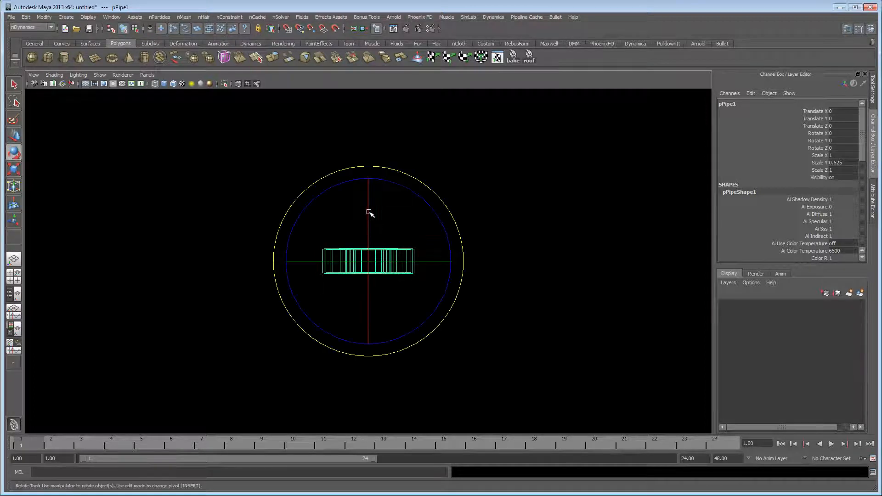
{"action": "left_click_drag", "start_coordinate": [371, 184], "coordinate": [372, 206]}
{"action": "left_click", "coordinate": [843, 133]}
{"action": "type", "text": "90"}
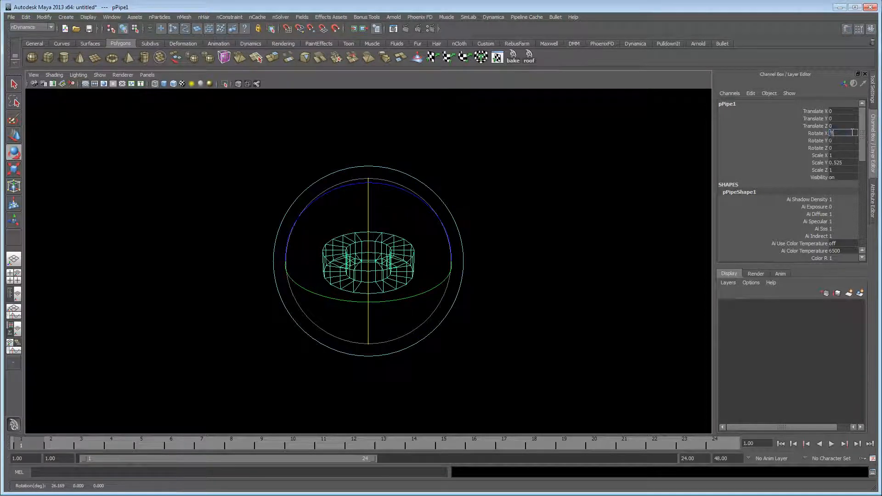
{"action": "key", "text": "Return"}
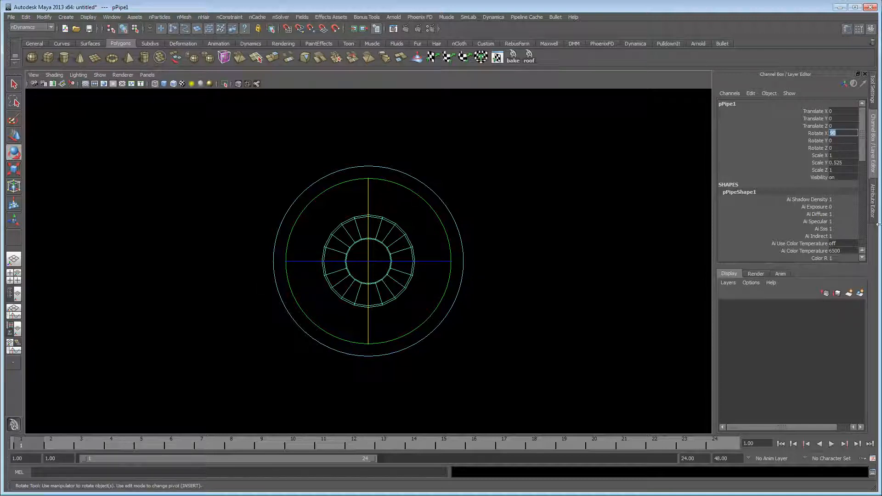
{"action": "scroll", "coordinate": [747, 230], "scroll_direction": "down", "scroll_amount": 10}
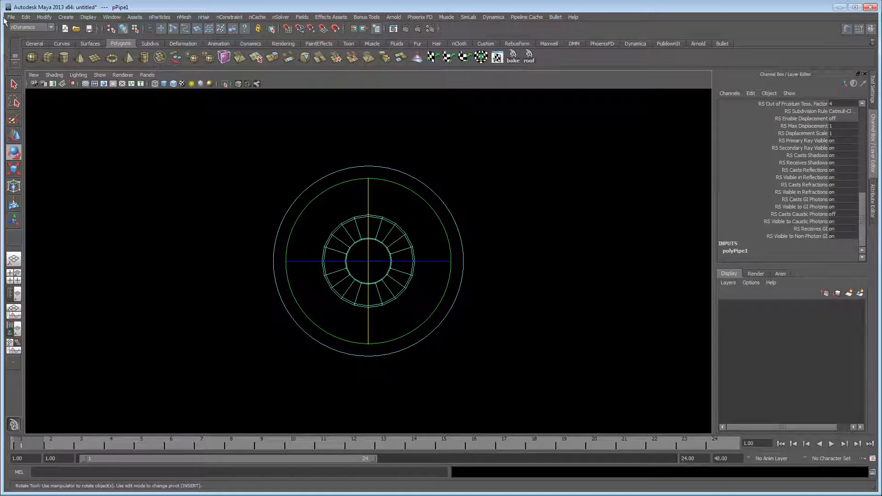
Step: Switch to the Polygons menu set and tear off the polygon display options as a floating window beside the pipe
{"action": "left_click", "coordinate": [23, 27]}
{"action": "left_click", "coordinate": [30, 41]}
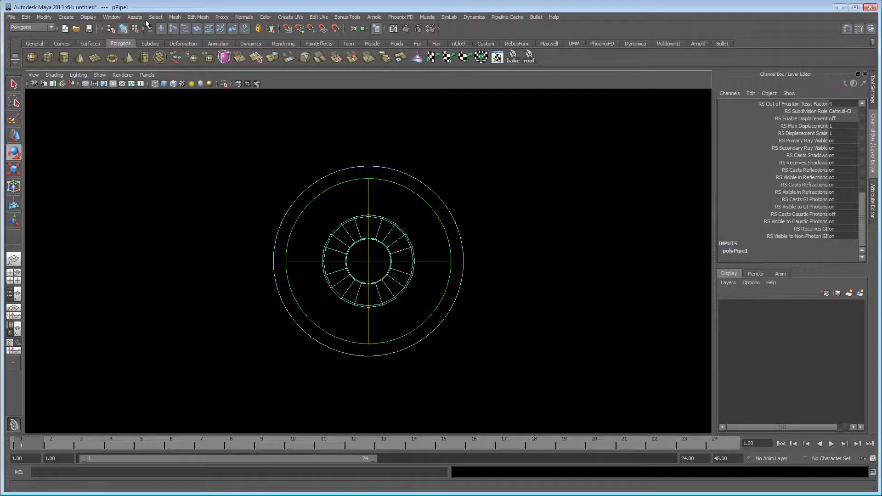
{"action": "left_click", "coordinate": [113, 18]}
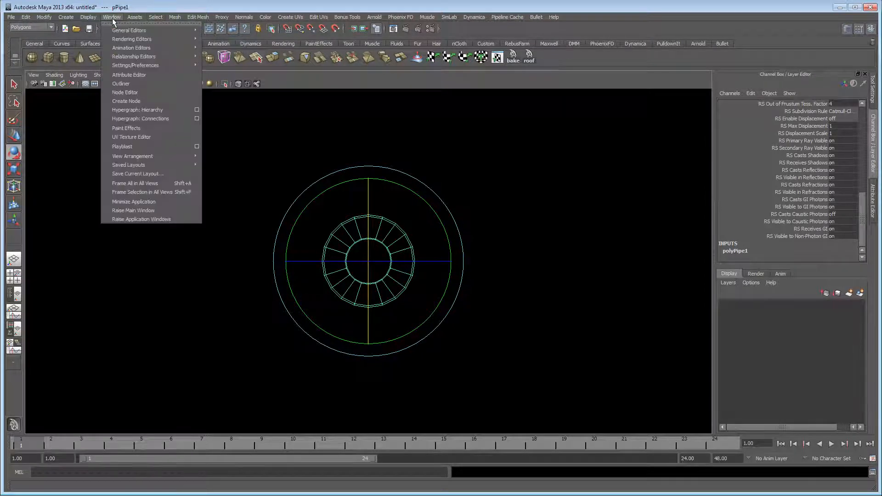
{"action": "mouse_move", "coordinate": [88, 17]}
{"action": "mouse_move", "coordinate": [97, 60]}
{"action": "mouse_move", "coordinate": [101, 103]}
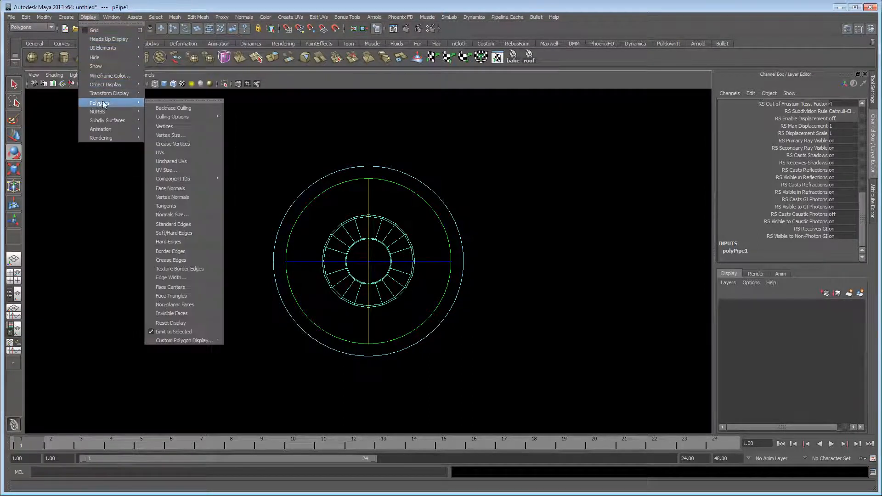
{"action": "left_click", "coordinate": [167, 101]}
{"action": "left_click_drag", "start_coordinate": [167, 101], "coordinate": [616, 102]}
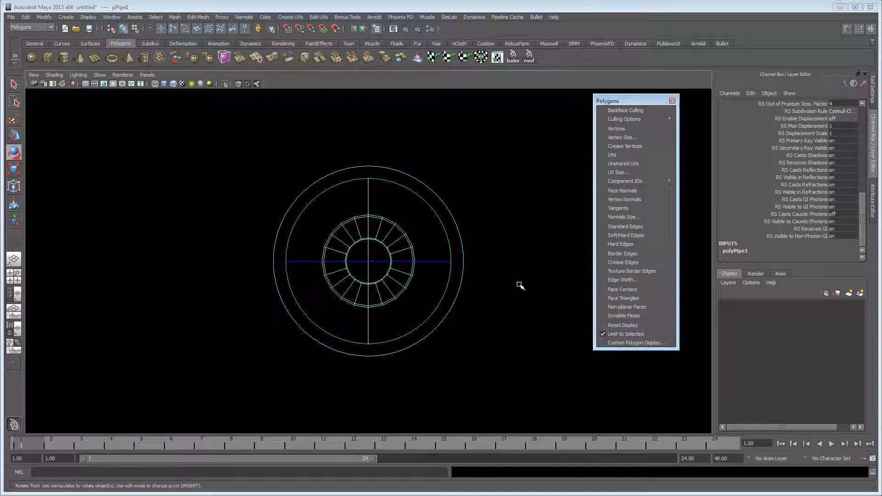
Step: Scale the pipe up uniformly to about 1.883 in X and Z and 0.989 in Y
{"action": "key", "text": "r"}
{"action": "left_click_drag", "start_coordinate": [368, 259], "coordinate": [440, 258]}
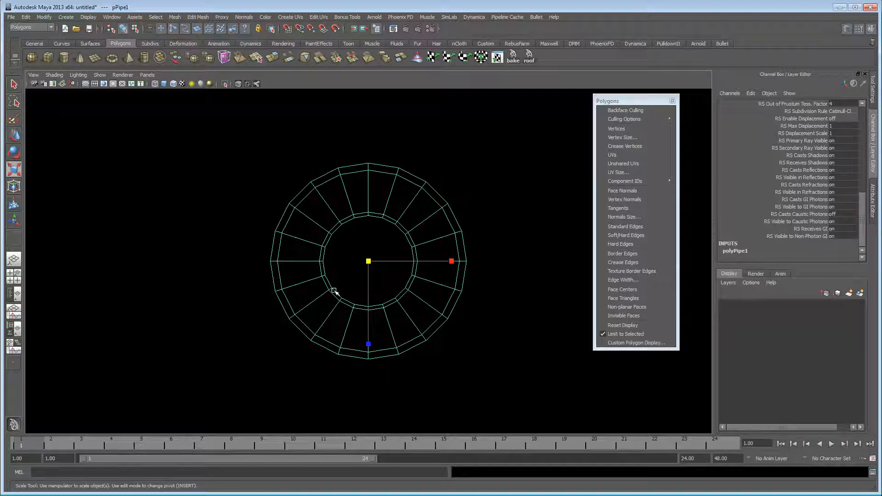
{"action": "left_click_drag", "start_coordinate": [365, 262], "coordinate": [357, 263]}
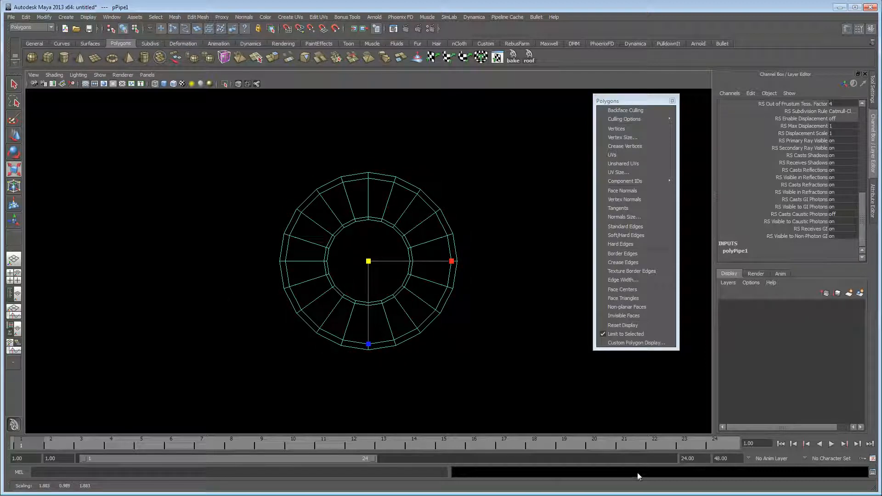
Step: Set the playback range to end at frame 50 and key all the pipe's transform channels at frame 1
{"action": "double_click", "coordinate": [704, 456]}
{"action": "type", "text": "50"}
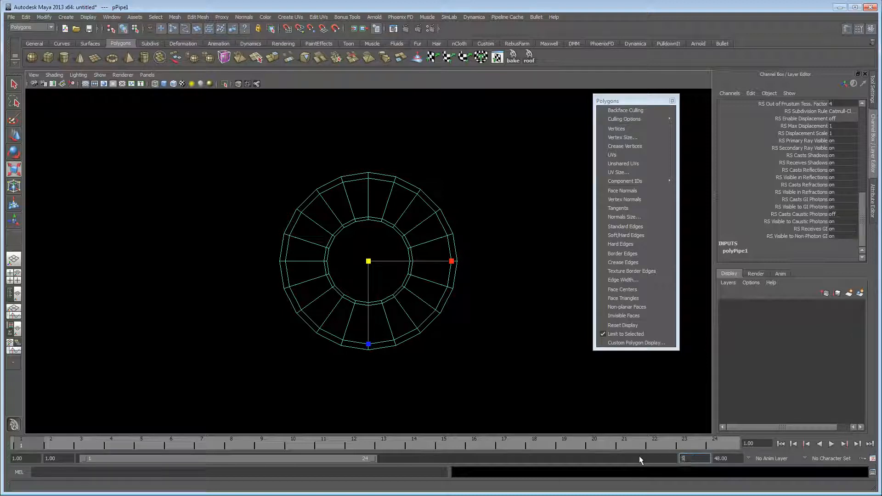
{"action": "key", "text": "Return"}
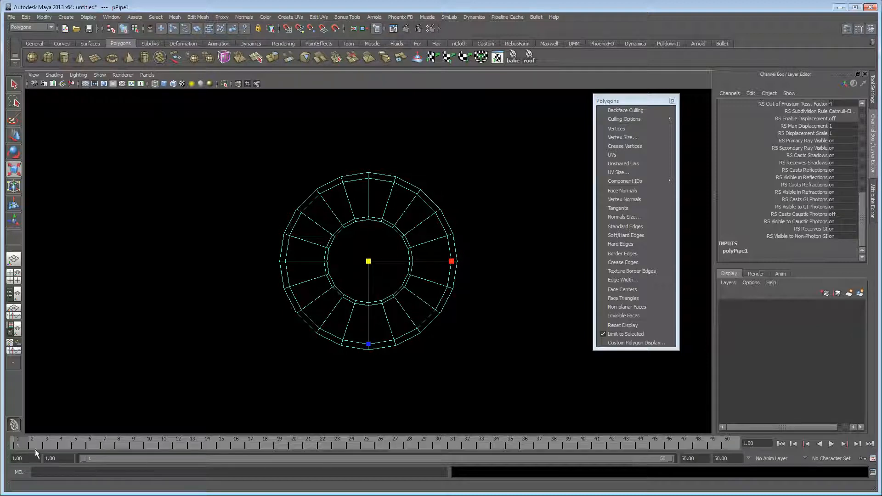
{"action": "key", "text": "alt+v"}
{"action": "left_click", "coordinate": [14, 447]}
{"action": "left_click", "coordinate": [20, 447]}
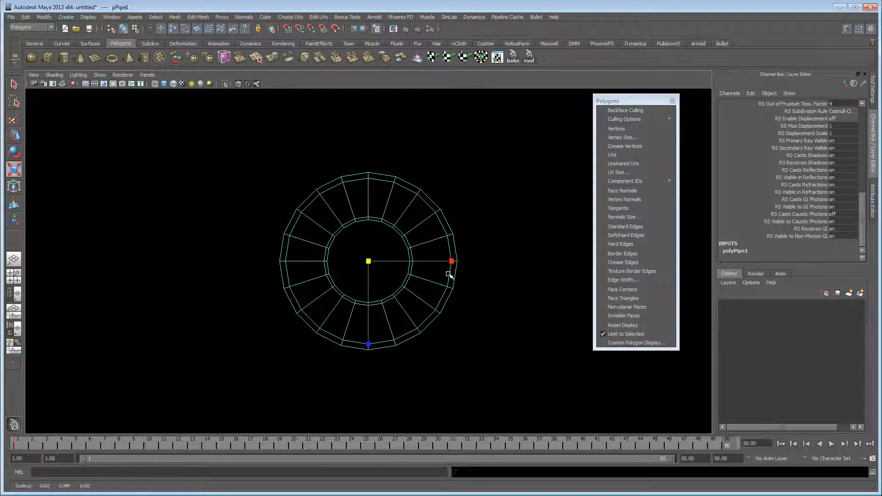
Step: Try rotating the pipe freely and with a Rotate X of 360 at frame 50, and undo the Rotate X value
{"action": "key", "text": "e"}
{"action": "left_click_drag", "start_coordinate": [427, 263], "coordinate": [321, 265]}
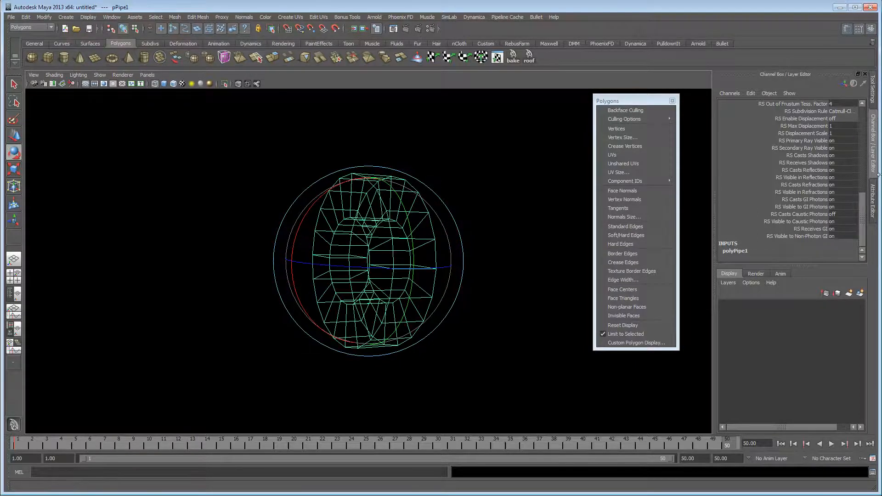
{"action": "scroll", "coordinate": [815, 199], "scroll_direction": "up", "scroll_amount": 5}
{"action": "left_click", "coordinate": [848, 133]}
{"action": "type", "text": "360"}
{"action": "key", "text": "Return"}
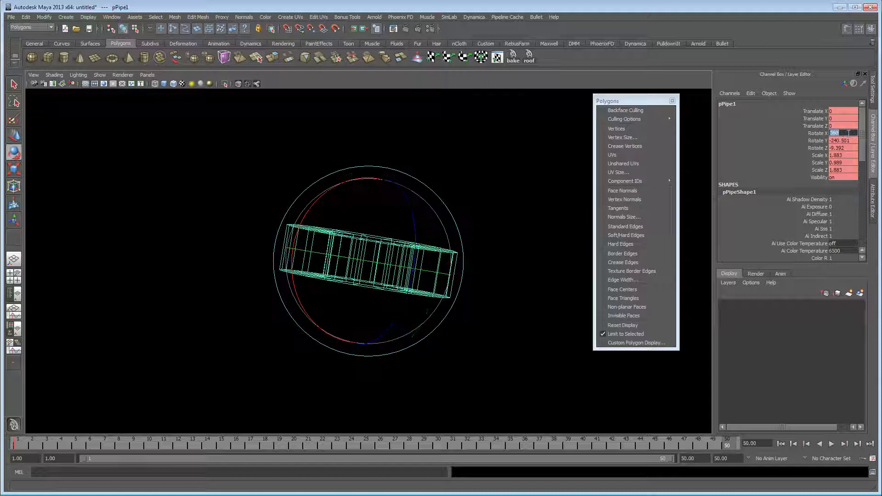
{"action": "key", "text": "ctrl+z"}
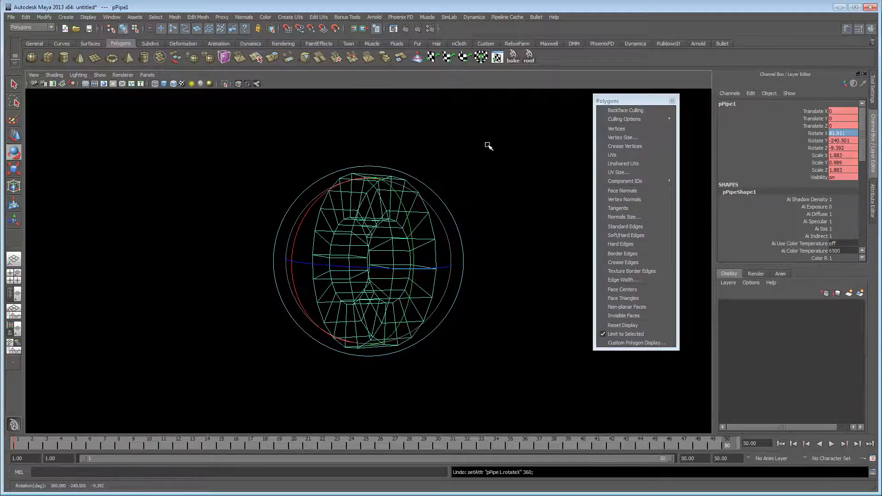
Step: Set the pipe's Rotate Y to -360 at frame 50 and key only that channel
{"action": "left_click", "coordinate": [843, 140]}
{"action": "type", "text": "-360"}
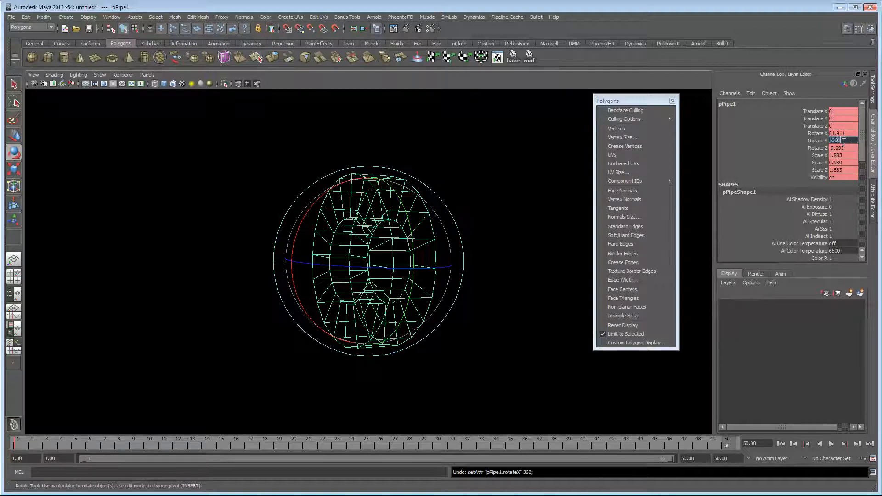
{"action": "key", "text": "Return"}
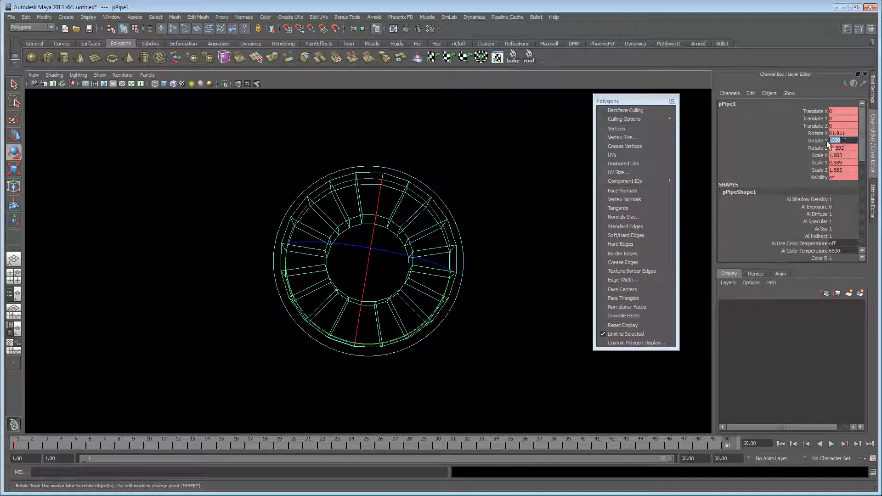
{"action": "right_click", "coordinate": [812, 139]}
{"action": "left_click", "coordinate": [816, 156]}
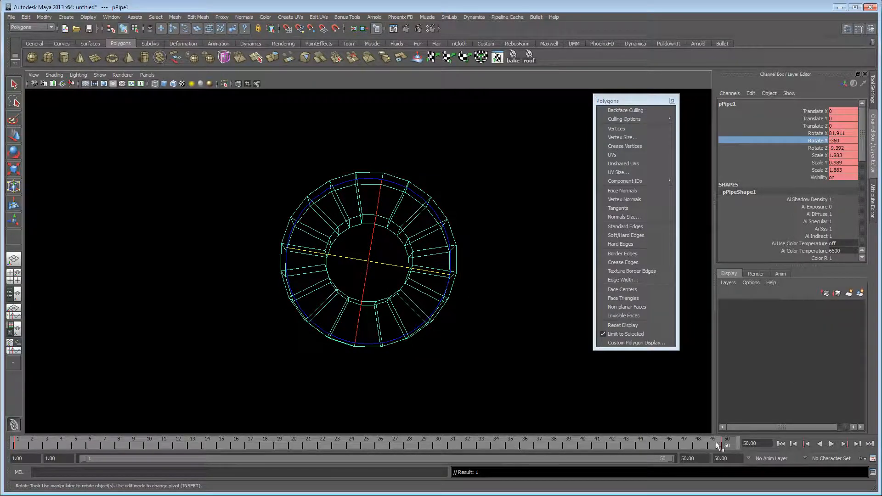
Step: Play and scrub the keyed rotation between frames 1 and 50 to check how the pipe's spin speeds up and slows down
{"action": "key", "text": "alt+v"}
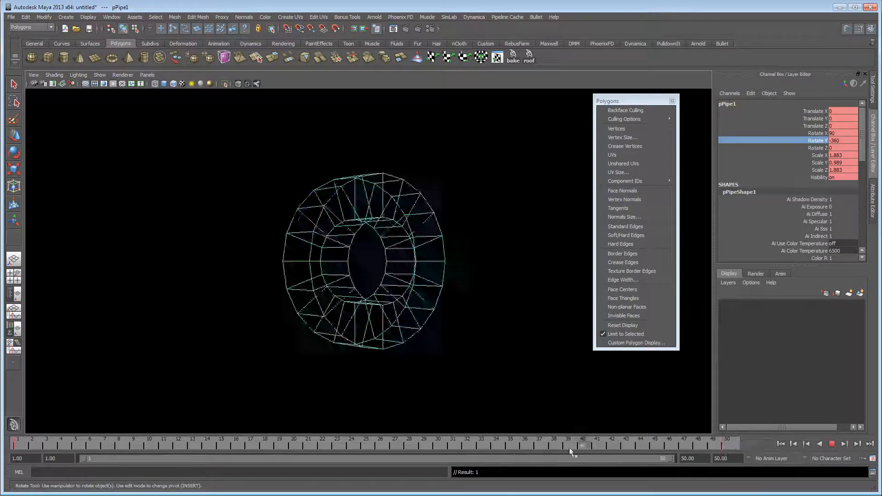
{"action": "left_click", "coordinate": [17, 446]}
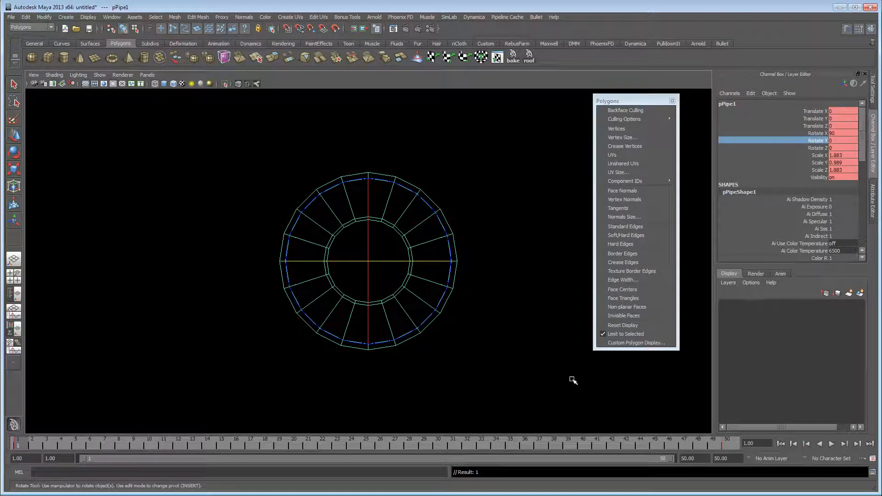
{"action": "left_click_drag", "start_coordinate": [497, 441], "coordinate": [164, 449]}
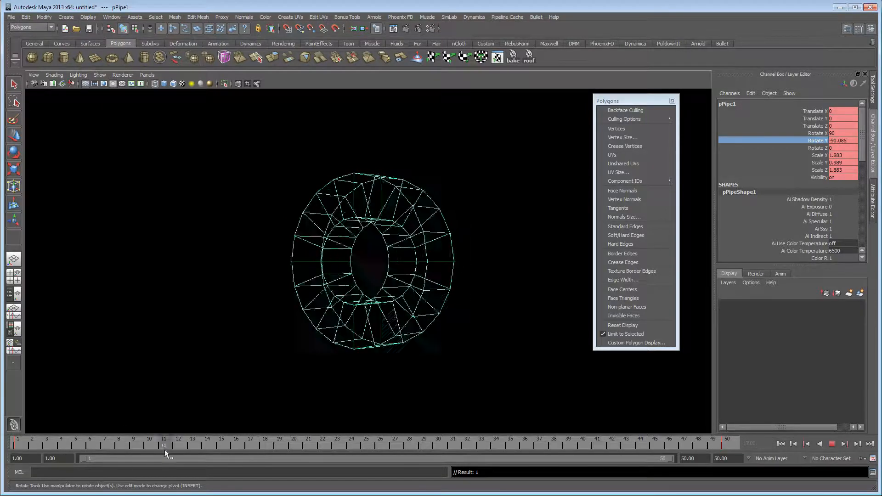
{"action": "left_click_drag", "start_coordinate": [487, 448], "coordinate": [16, 452]}
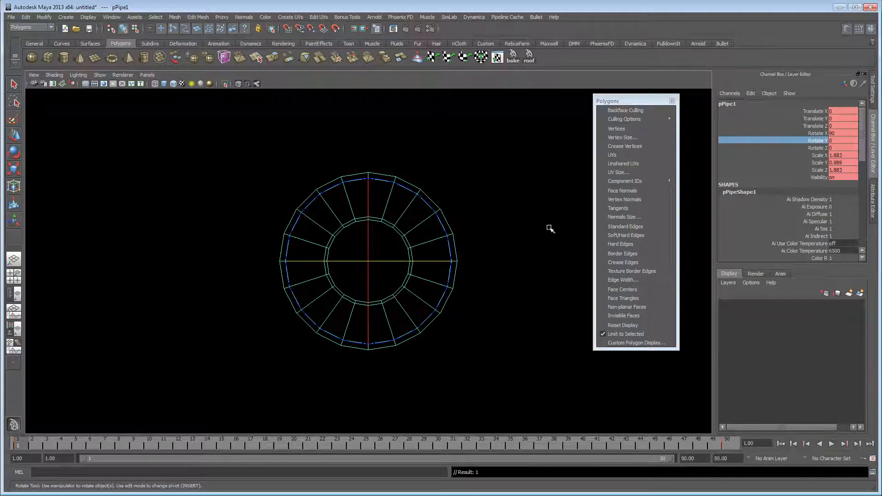
{"action": "left_click", "coordinate": [831, 444]}
{"action": "left_click", "coordinate": [832, 444]}
{"action": "left_click", "coordinate": [832, 444]}
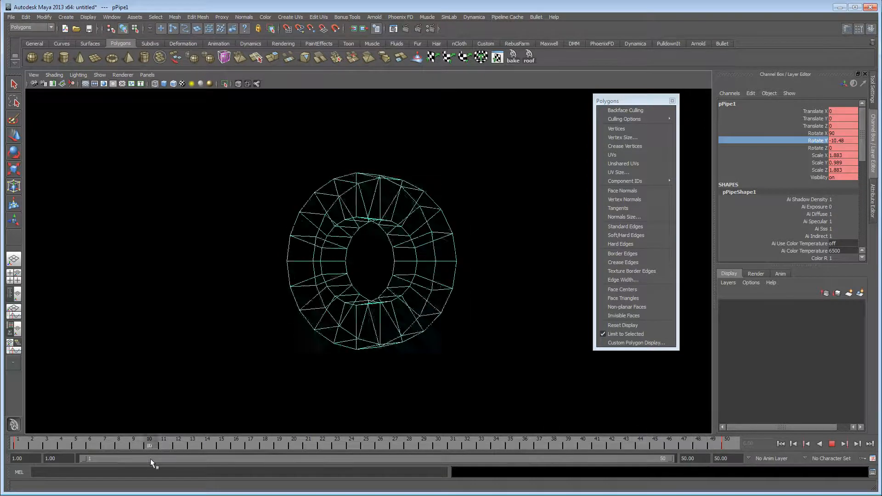
{"action": "key", "text": "Escape"}
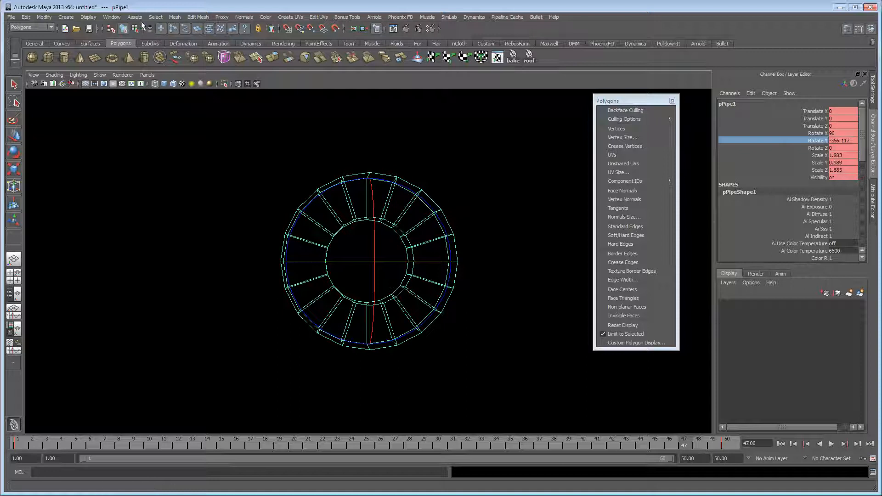
Step: Make the tangents of the pipe's rotation curve linear in the Graph Editor and close the editor
{"action": "left_click", "coordinate": [110, 17]}
{"action": "mouse_move", "coordinate": [175, 48]}
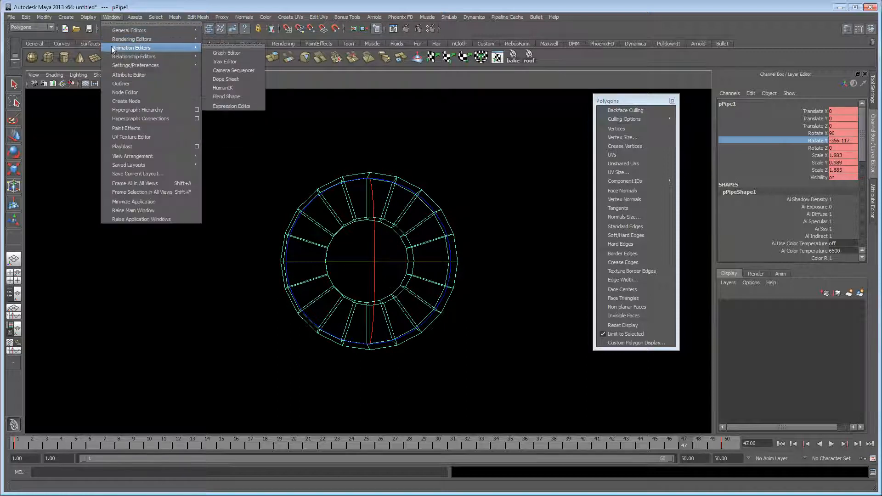
{"action": "left_click", "coordinate": [235, 53]}
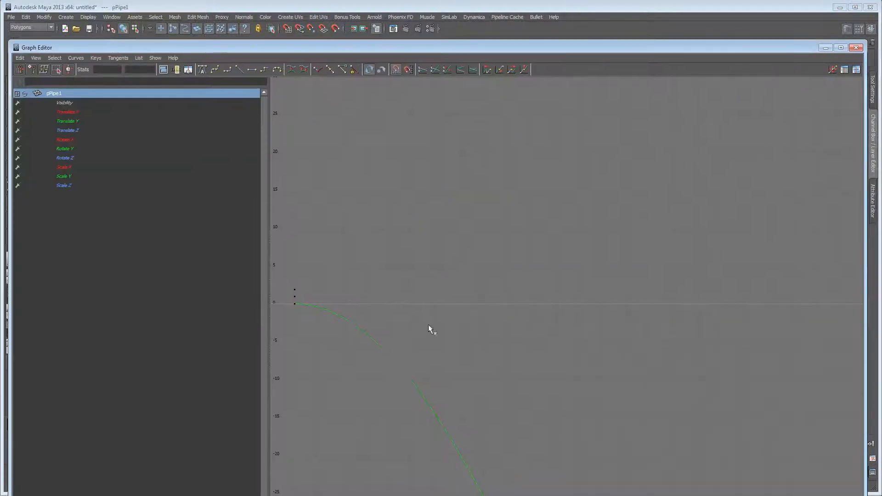
{"action": "left_click", "coordinate": [239, 70]}
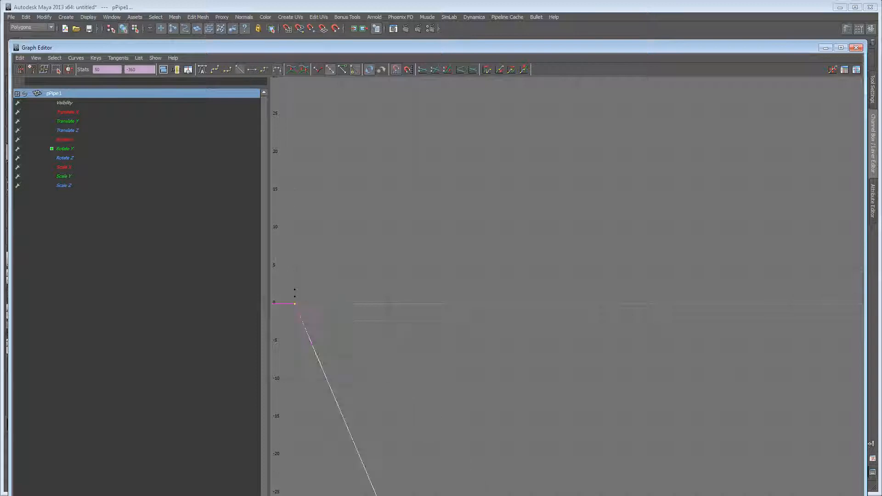
{"action": "left_click", "coordinate": [856, 48]}
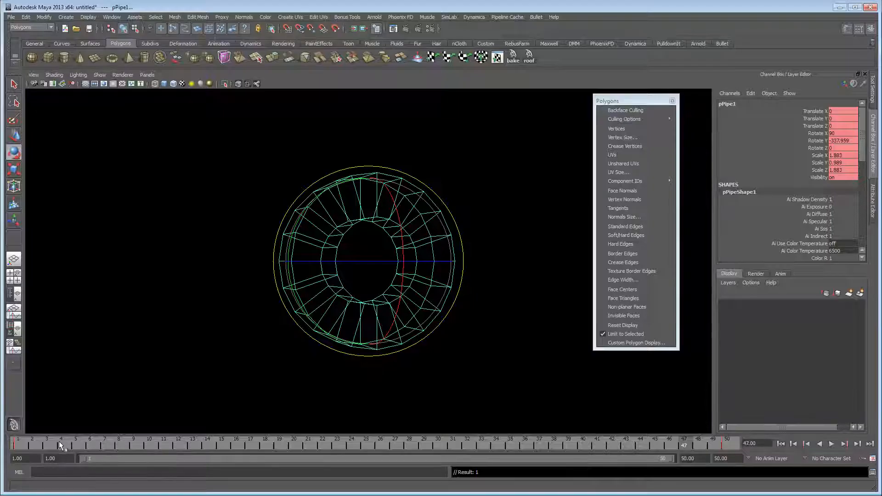
Step: Play the pipe's animation from frame 1 and stop at frame 28 to check that it spins at constant speed
{"action": "left_click", "coordinate": [780, 445]}
{"action": "left_click", "coordinate": [831, 443]}
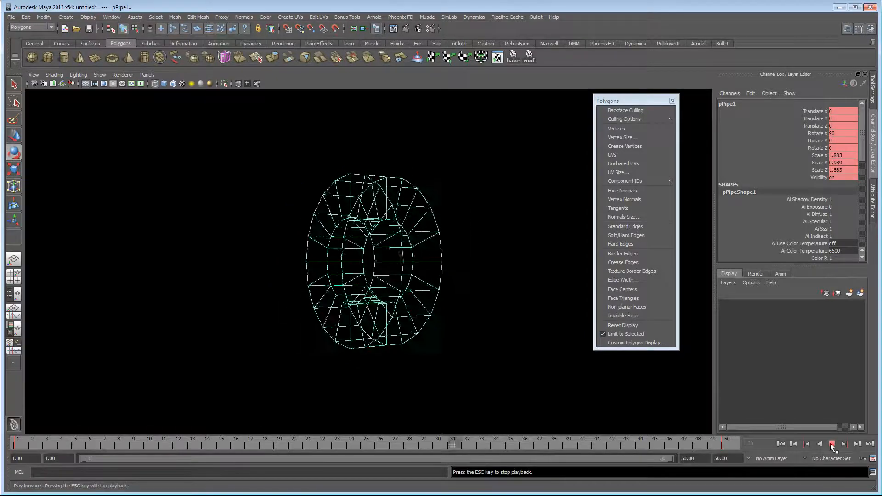
{"action": "left_click", "coordinate": [831, 443]}
{"action": "key", "text": "alt+v"}
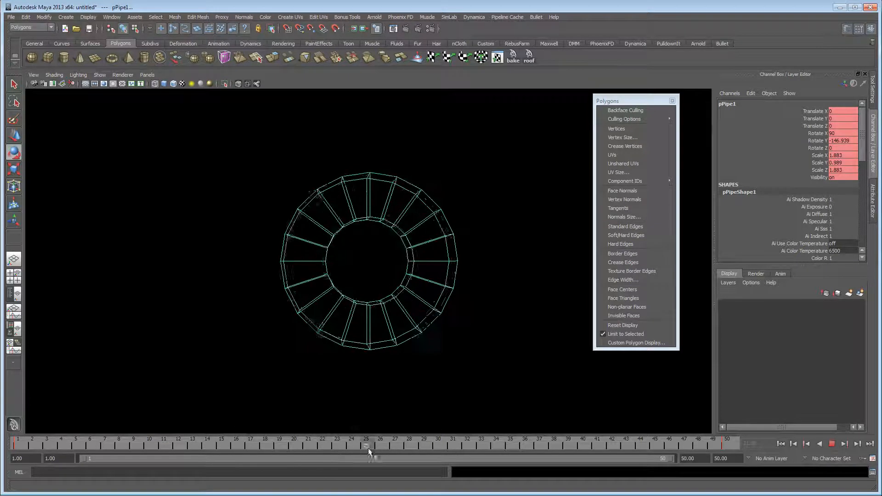
{"action": "left_click", "coordinate": [406, 449]}
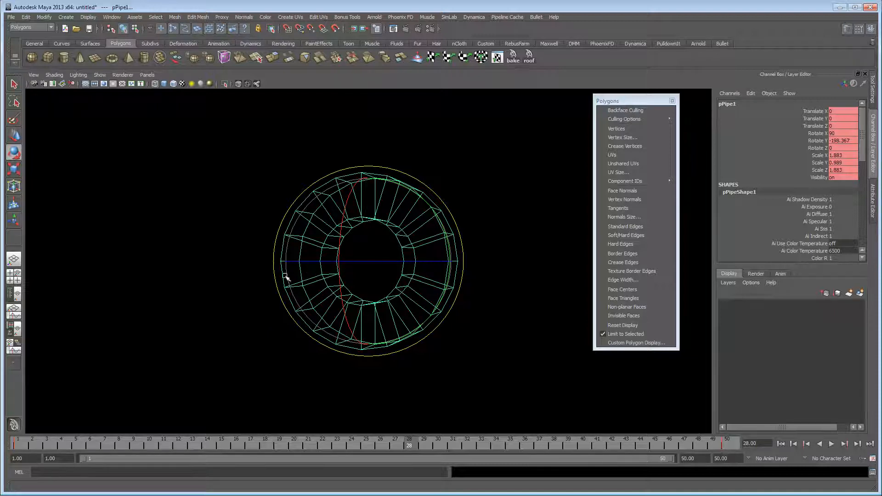
Step: Turn on backface culling for the pipe, check the wireframe while scrubbing the animation, and return to frame 1
{"action": "key", "text": "q"}
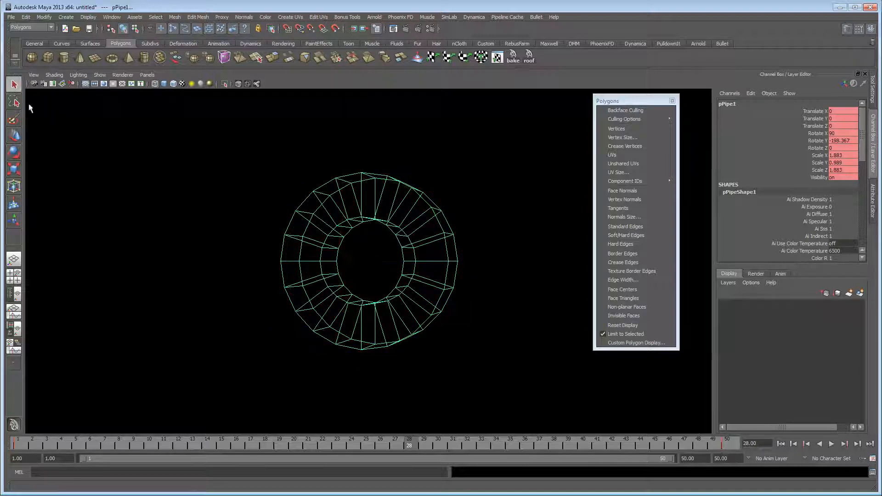
{"action": "left_click", "coordinate": [615, 111]}
{"action": "key", "text": "alt+v"}
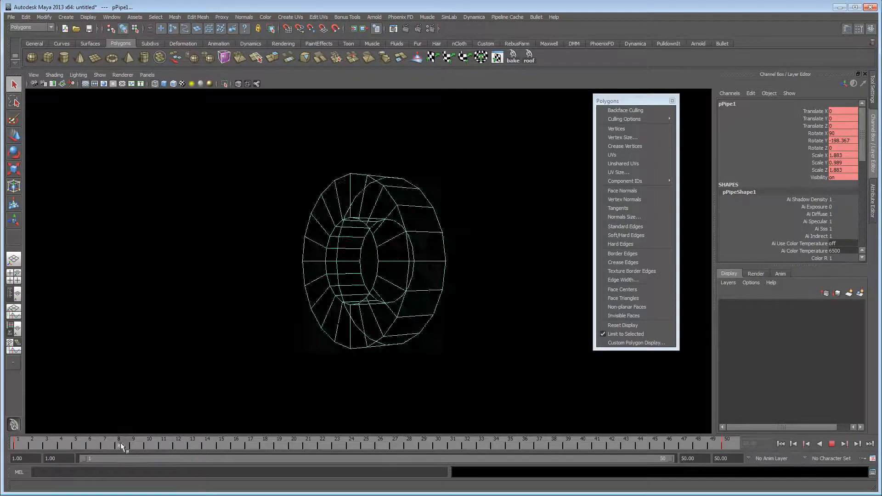
{"action": "left_click_drag", "start_coordinate": [199, 442], "coordinate": [553, 442]}
{"action": "left_click_drag", "start_coordinate": [193, 445], "coordinate": [1, 450]}
{"action": "left_click_drag", "start_coordinate": [54, 444], "coordinate": [14, 446]}
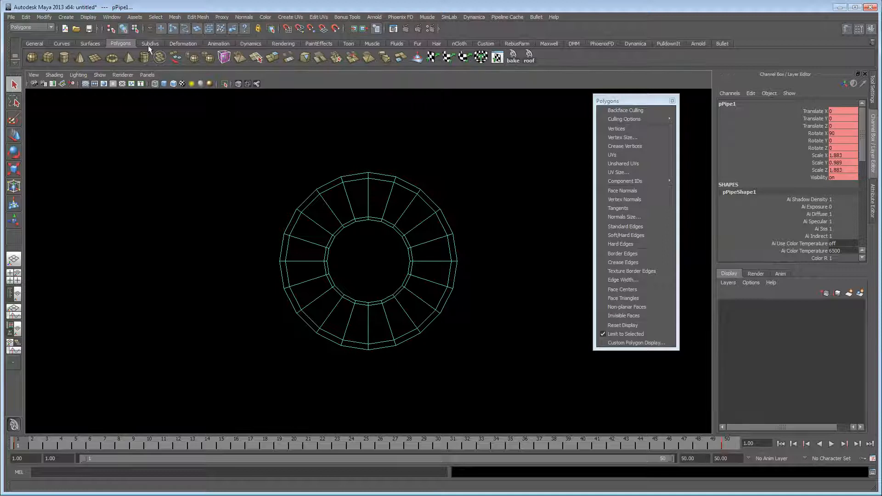
Step: Playblast the pipe's animation with a start/end time range ending at frame 50
{"action": "left_click", "coordinate": [111, 17]}
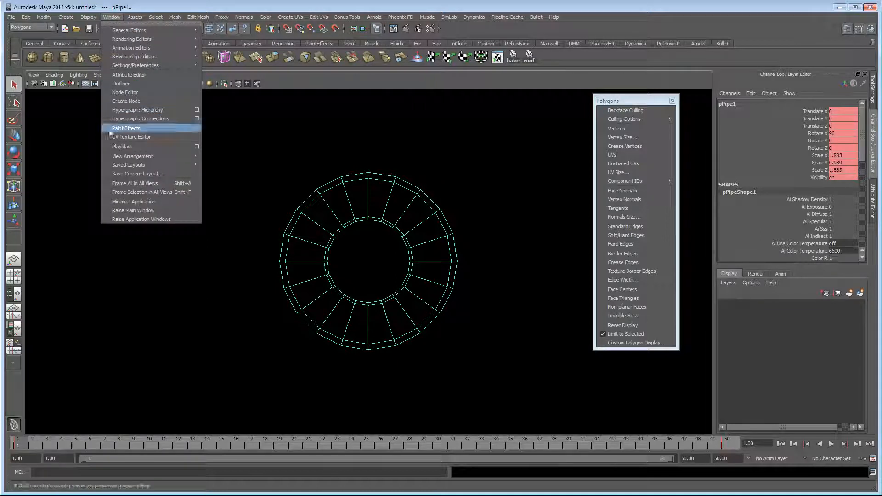
{"action": "left_click", "coordinate": [197, 147]}
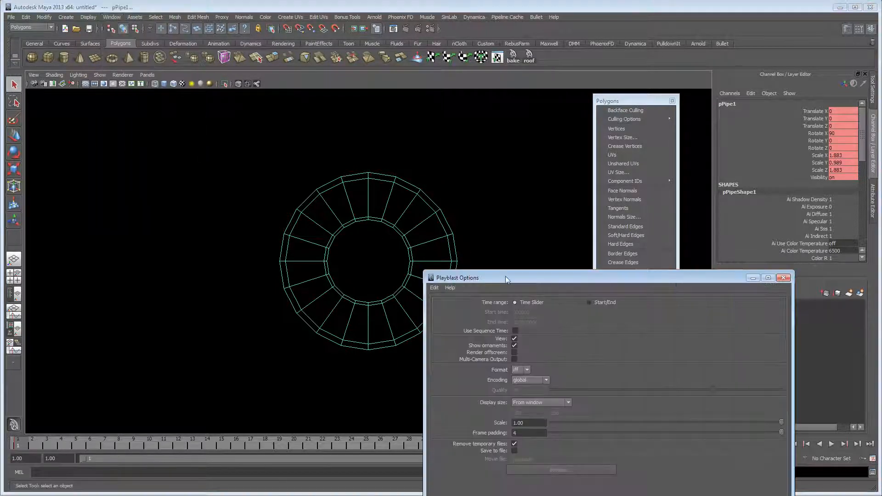
{"action": "left_click_drag", "start_coordinate": [505, 277], "coordinate": [435, 29]}
{"action": "left_click", "coordinate": [519, 55]}
{"action": "double_click", "coordinate": [476, 74]}
{"action": "type", "text": "50"}
{"action": "key", "text": "Return"}
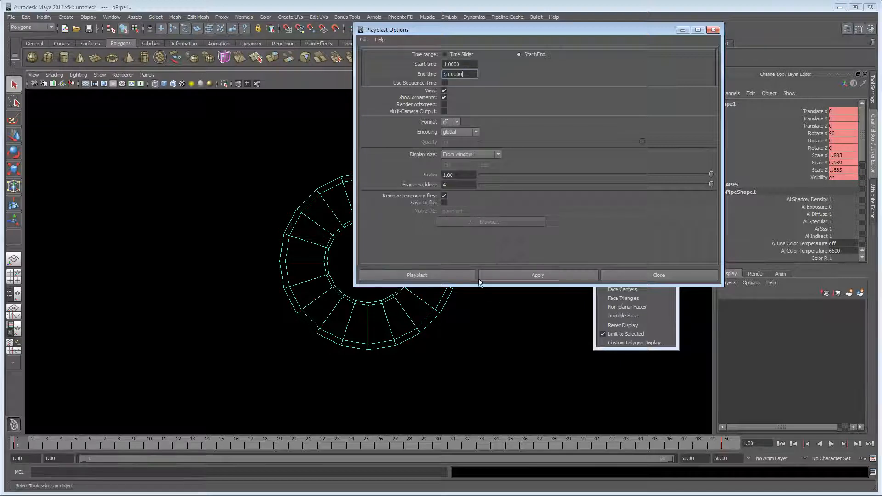
{"action": "left_click", "coordinate": [519, 274]}
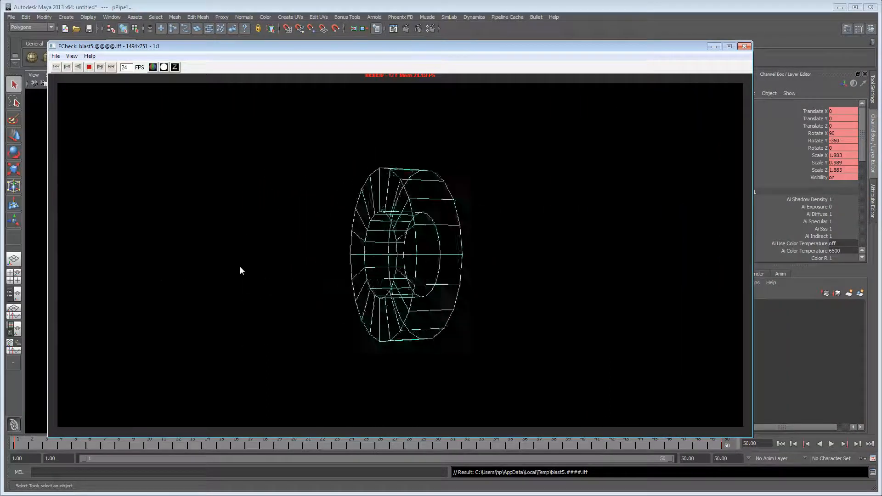
Step: Save the playblast animation in the Circles folder as cylinderrotate_plain and minimize the FCheck viewer
{"action": "left_click", "coordinate": [56, 56]}
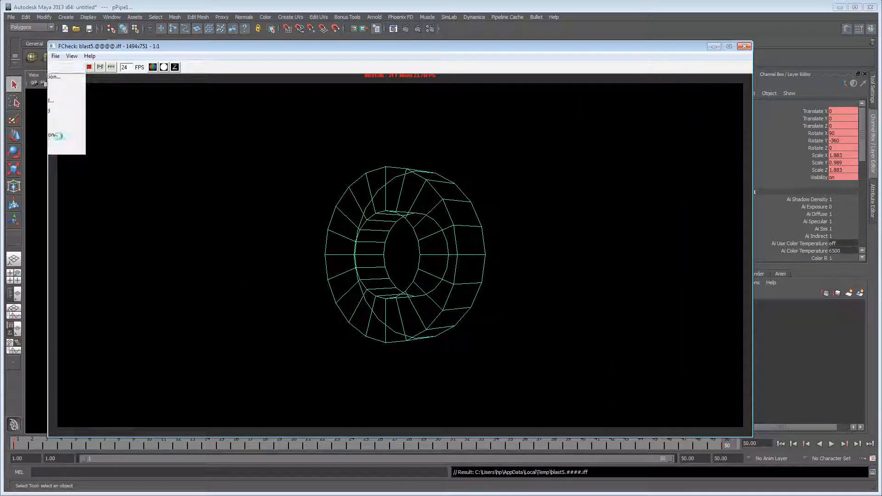
{"action": "left_click", "coordinate": [56, 134]}
{"action": "type", "text": "cylinder"}
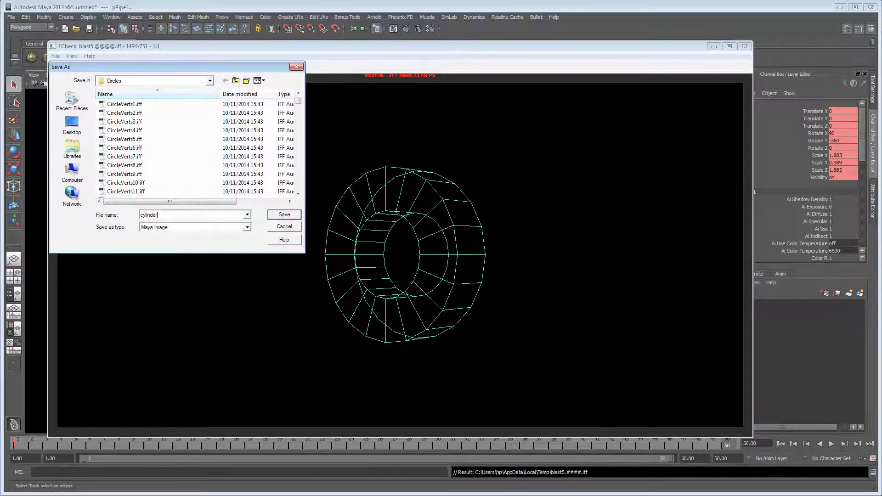
{"action": "type", "text": "rotate_plain"}
{"action": "left_click", "coordinate": [292, 215]}
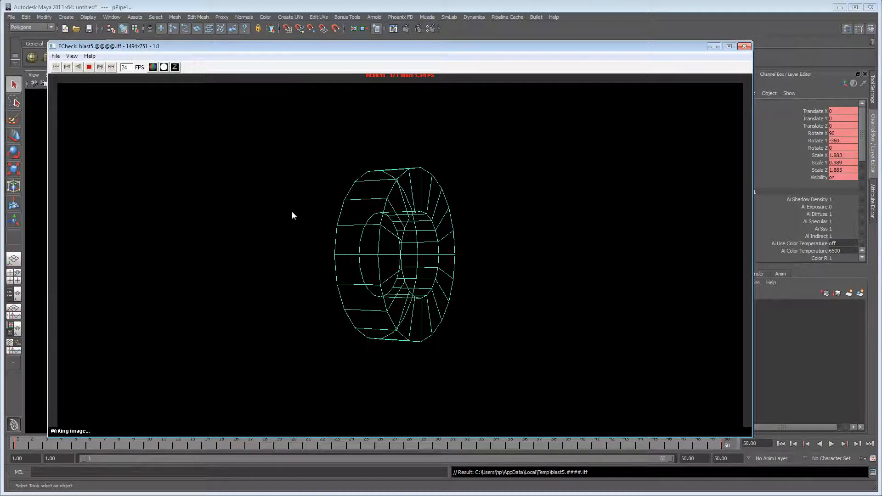
{"action": "left_click", "coordinate": [714, 46]}
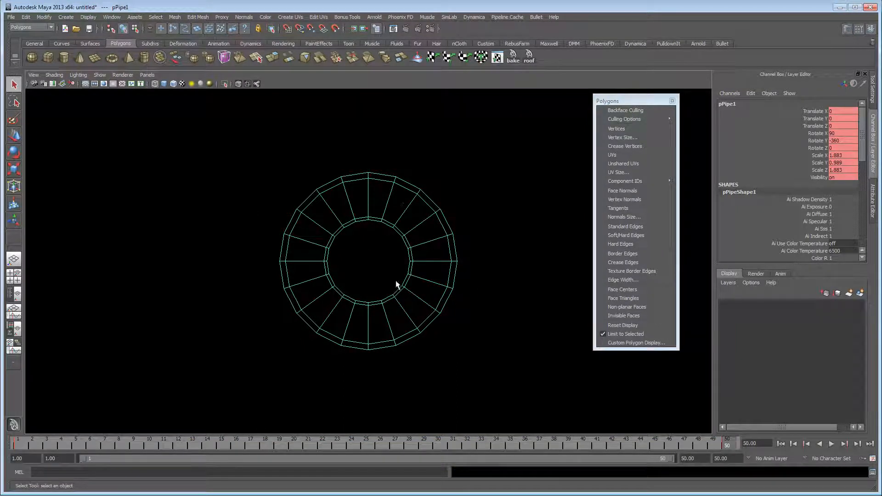
Step: Display the pipe's vertices at frame 6 and reduce the vertex display size
{"action": "left_click_drag", "start_coordinate": [56, 436], "coordinate": [99, 442]}
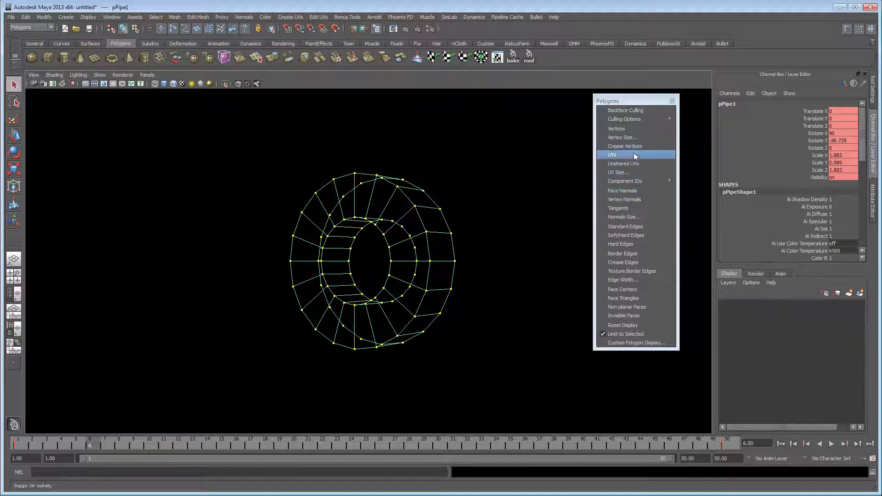
{"action": "left_click", "coordinate": [633, 137]}
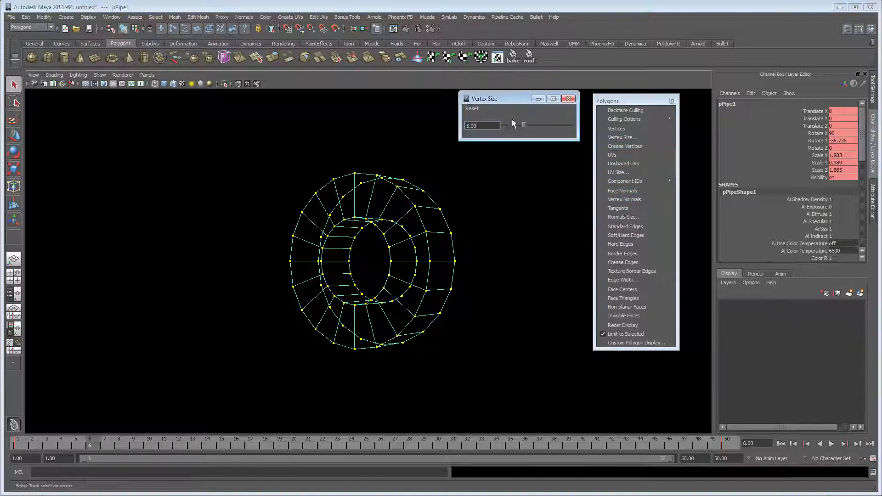
{"action": "mouse_move", "coordinate": [524, 124]}
{"action": "left_mouse_down"}
{"action": "mouse_move", "coordinate": [548, 128]}
{"action": "mouse_move", "coordinate": [514, 125]}
{"action": "left_mouse_up"}
{"action": "left_click", "coordinate": [569, 98]}
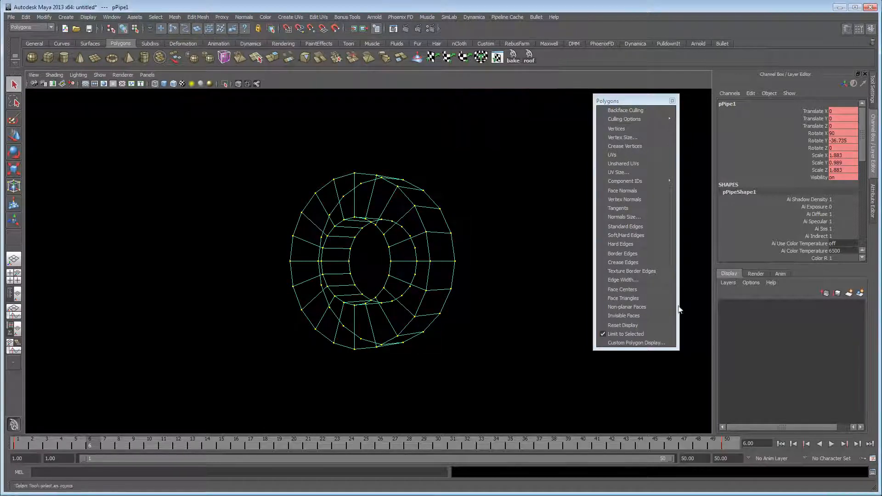
Step: Display only the pipe's hard edges, play the animation to check the look, and stop at frame 2
{"action": "left_click", "coordinate": [635, 247]}
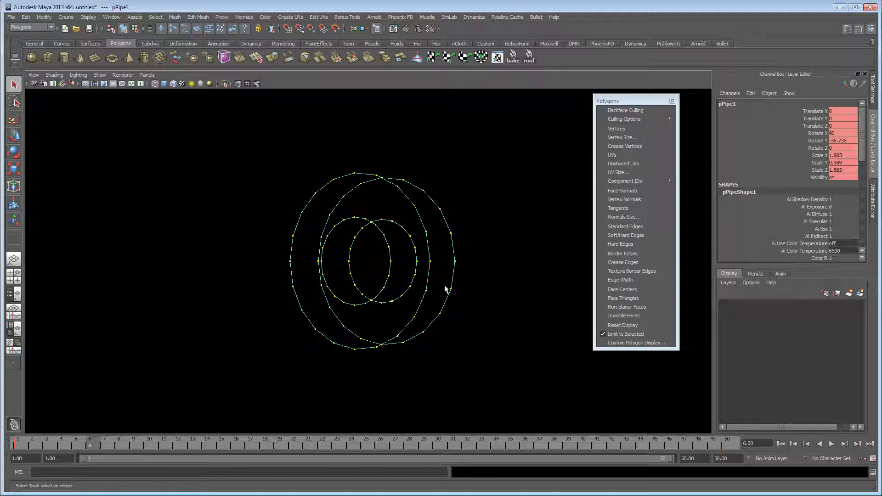
{"action": "key", "text": "alt+v"}
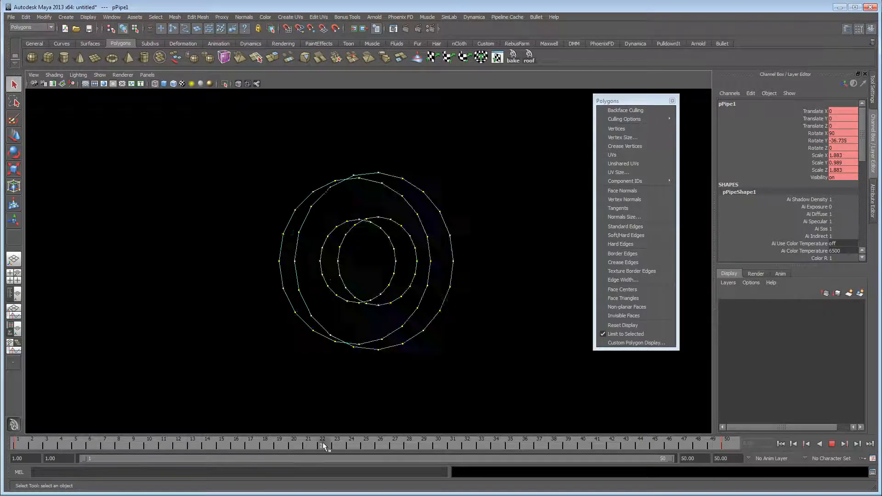
{"action": "left_click", "coordinate": [34, 445]}
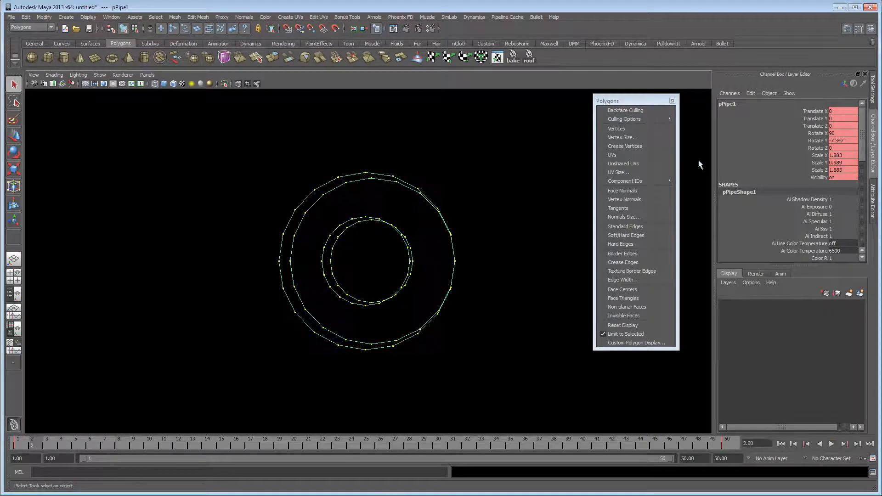
Step: Switch the pipe to soft/hard edge display and scrub to frame 6 to check the dotted edges
{"action": "left_click", "coordinate": [636, 230]}
{"action": "left_click", "coordinate": [640, 239]}
{"action": "left_click", "coordinate": [636, 234]}
{"action": "left_click_drag", "start_coordinate": [41, 442], "coordinate": [76, 442]}
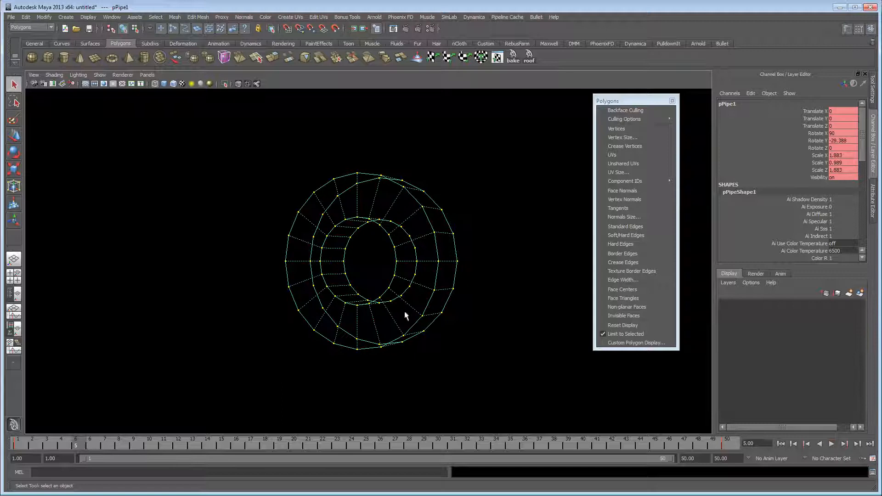
{"action": "mouse_move", "coordinate": [82, 446]}
{"action": "left_mouse_down"}
{"action": "mouse_move", "coordinate": [197, 443]}
{"action": "mouse_move", "coordinate": [89, 445]}
{"action": "left_mouse_up"}
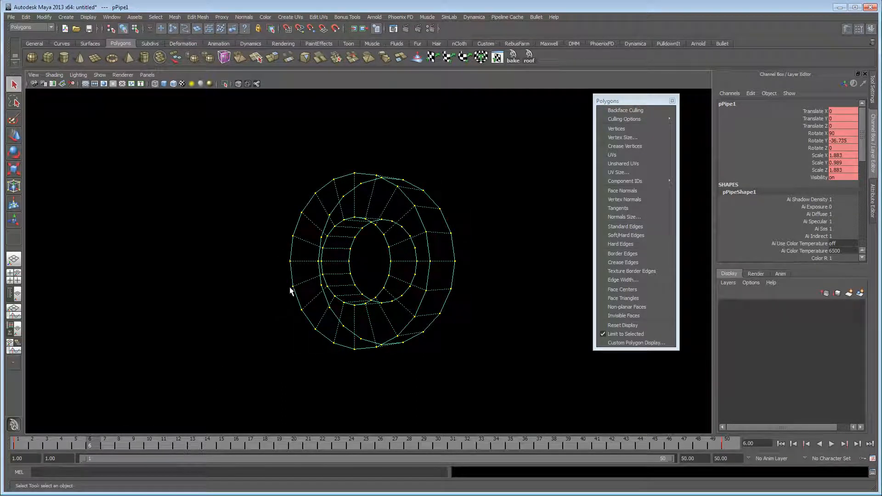
Step: Show the pipe in vertex face component mode, return to frame 1, and playblast frames 1 to 50
{"action": "left_click", "coordinate": [219, 316]}
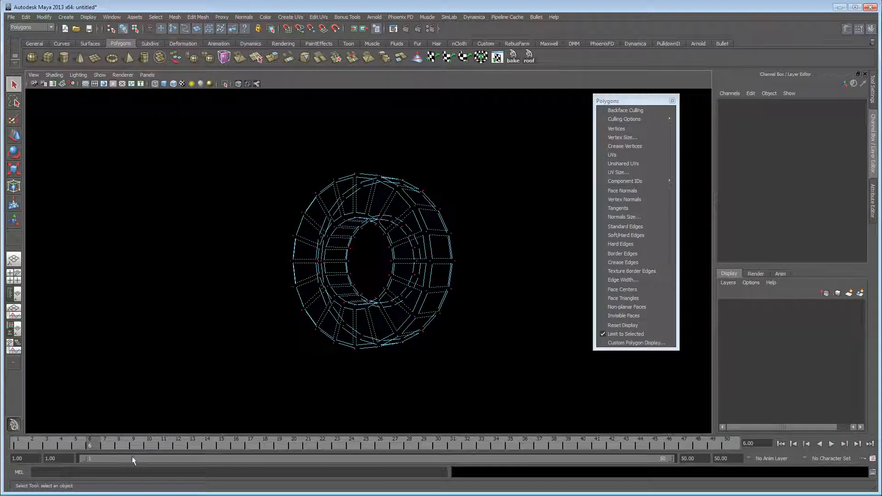
{"action": "left_click_drag", "start_coordinate": [90, 445], "coordinate": [18, 446]}
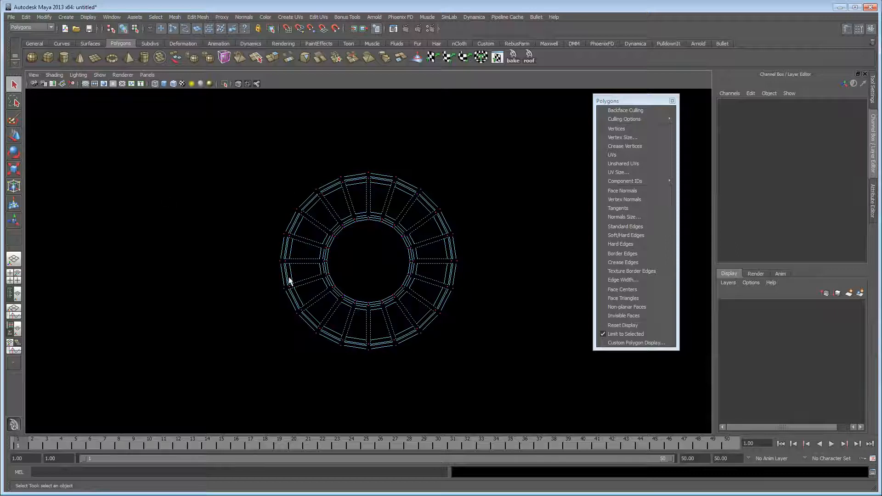
{"action": "left_click", "coordinate": [112, 17]}
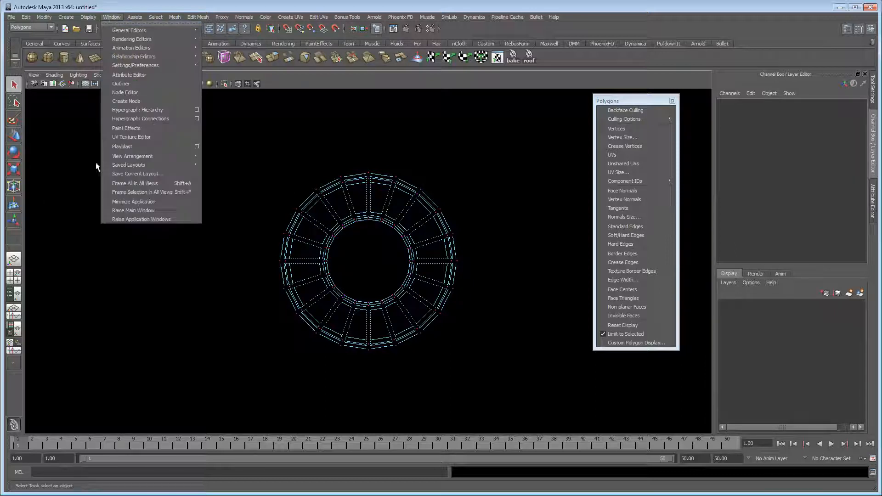
{"action": "left_click", "coordinate": [198, 147]}
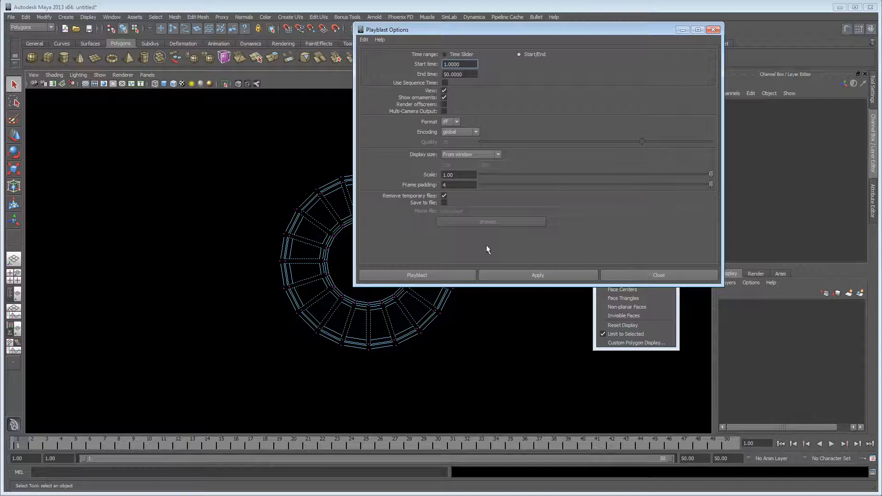
{"action": "left_click", "coordinate": [528, 274]}
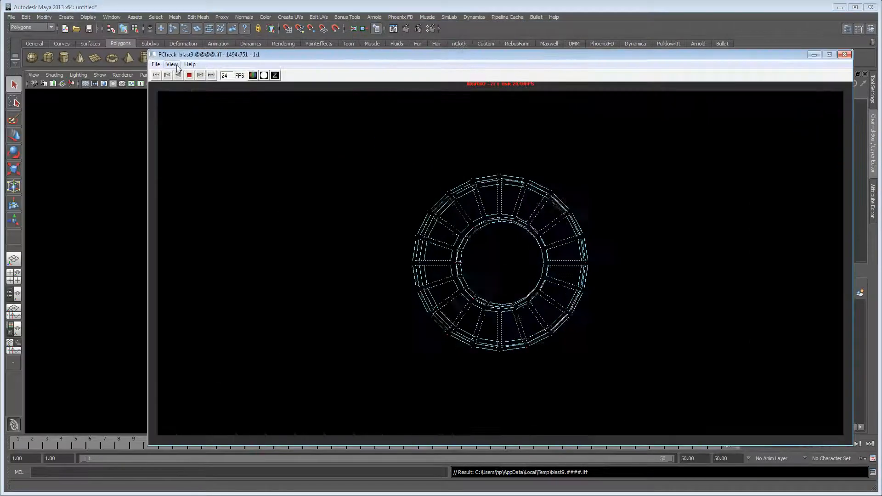
Step: Save the vertex face playblast in the Circles folder as Circle_vertextFace and minimize the FCheck viewer
{"action": "left_click", "coordinate": [156, 64]}
{"action": "left_click", "coordinate": [118, 143]}
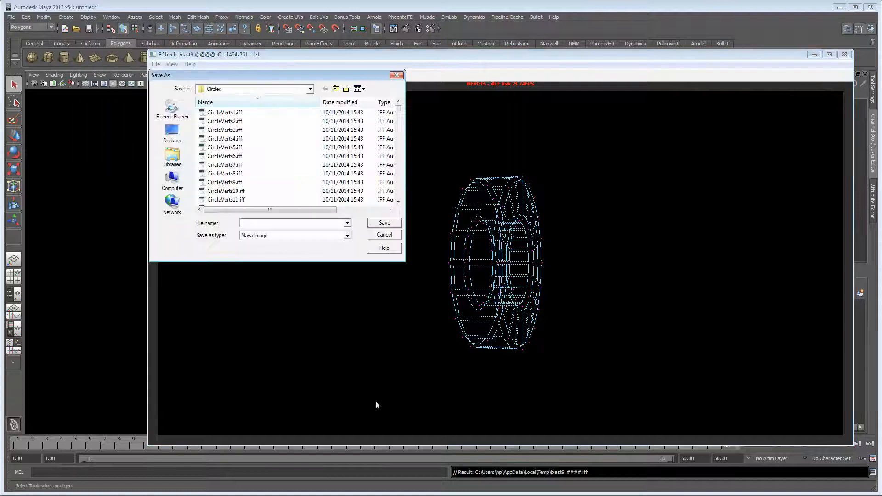
{"action": "type", "text": "Ci"}
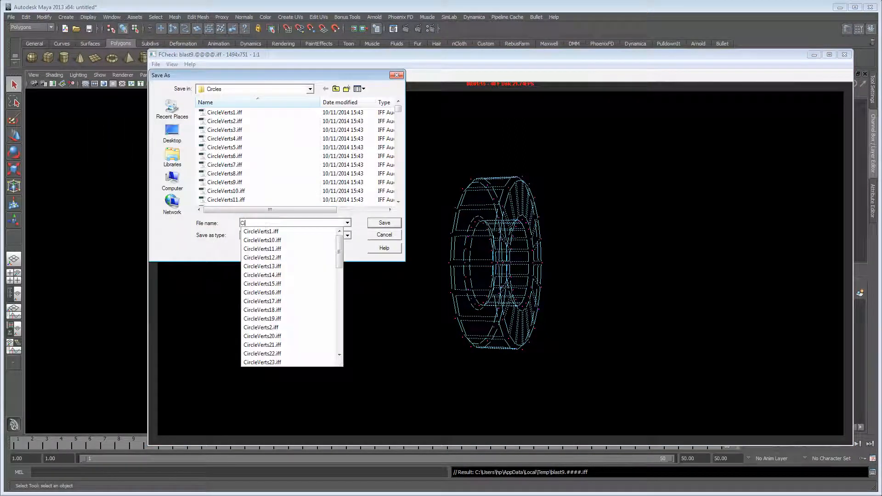
{"action": "type", "text": "rcle_vertextFace"}
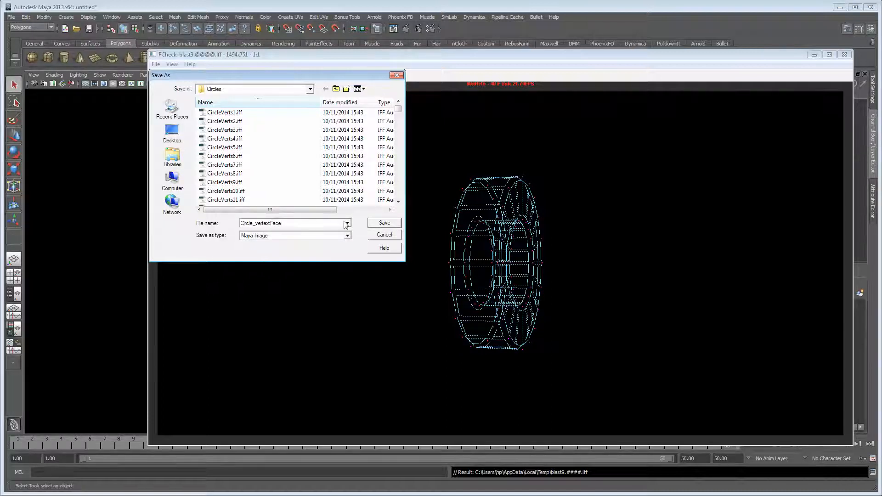
{"action": "left_click", "coordinate": [384, 223]}
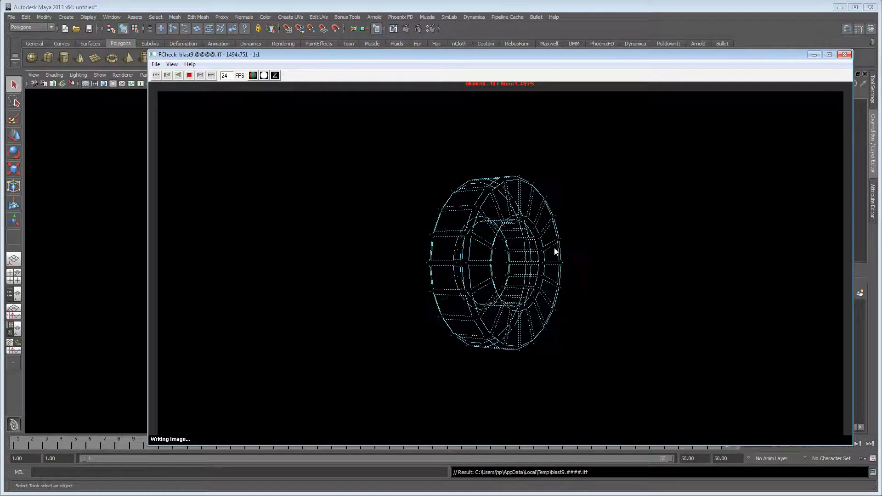
{"action": "left_click", "coordinate": [814, 54]}
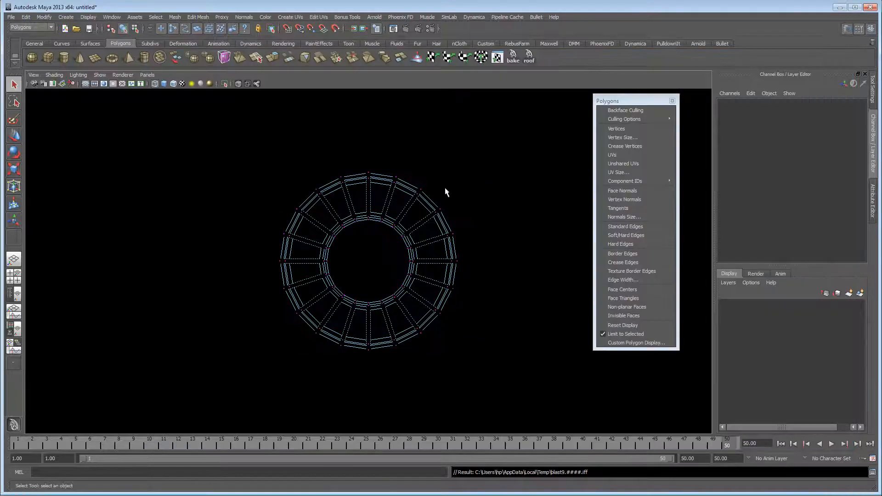
Step: Preview the pipe as component points only while scrubbing to frame 7, and reselect it in object mode
{"action": "left_click", "coordinate": [422, 217]}
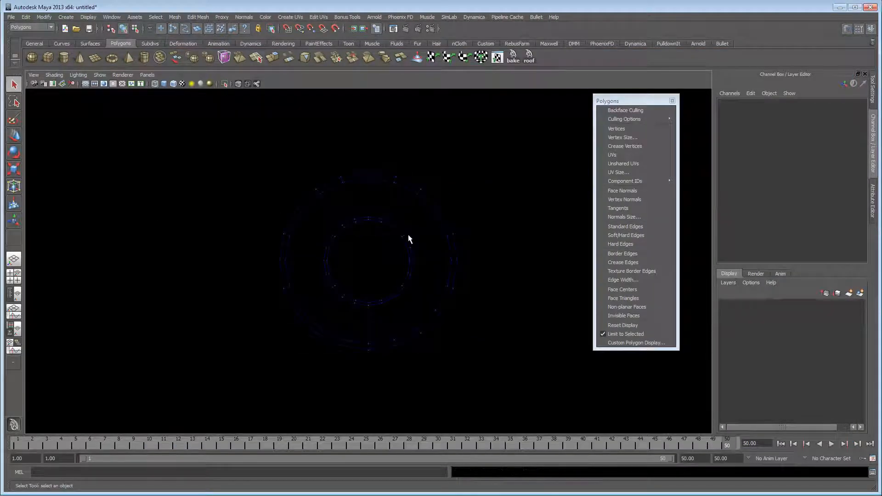
{"action": "left_click_drag", "start_coordinate": [37, 443], "coordinate": [104, 448]}
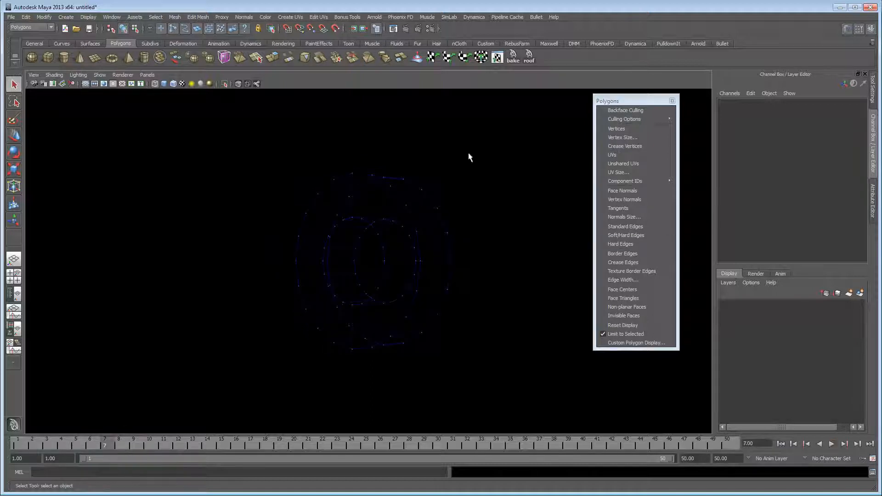
{"action": "left_click", "coordinate": [408, 207]}
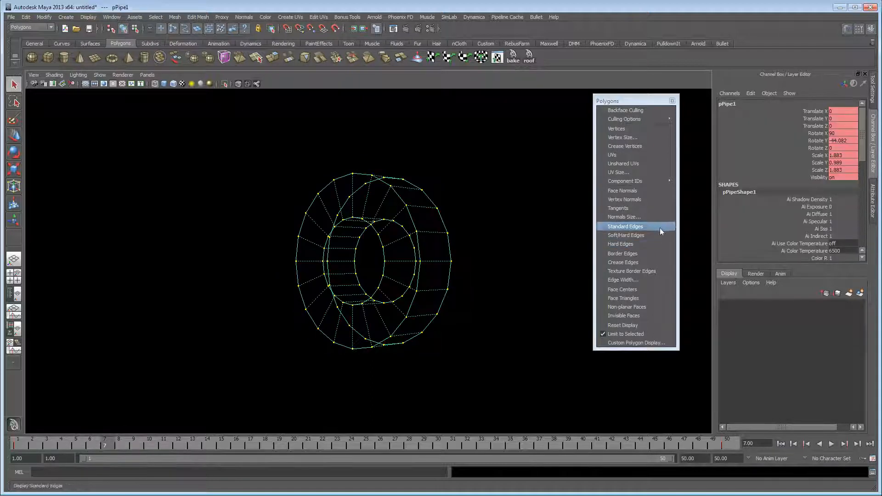
Step: Preview vertex normals and tangents on the pipe, turning each one off again
{"action": "left_click", "coordinate": [644, 197]}
{"action": "left_click", "coordinate": [644, 197]}
{"action": "left_click", "coordinate": [636, 209]}
{"action": "left_click", "coordinate": [636, 209]}
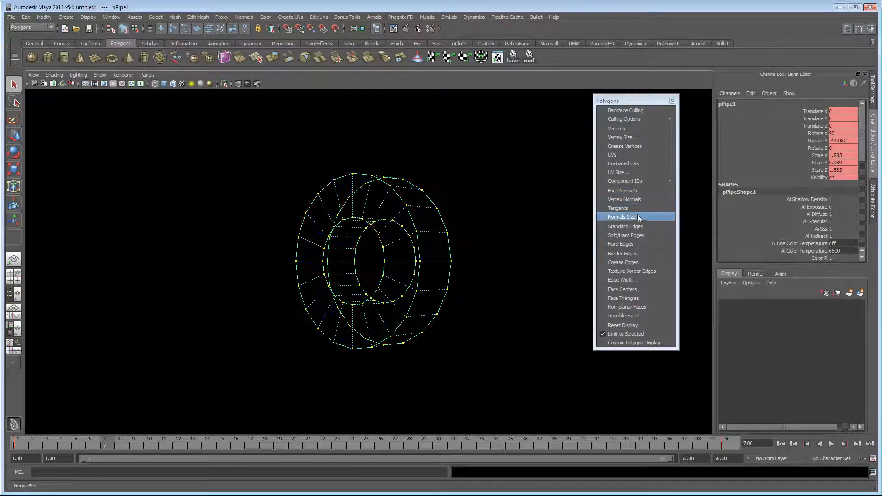
Step: Set the pipe to standard edge display and toggle its texture border edges on and off
{"action": "left_click", "coordinate": [647, 227]}
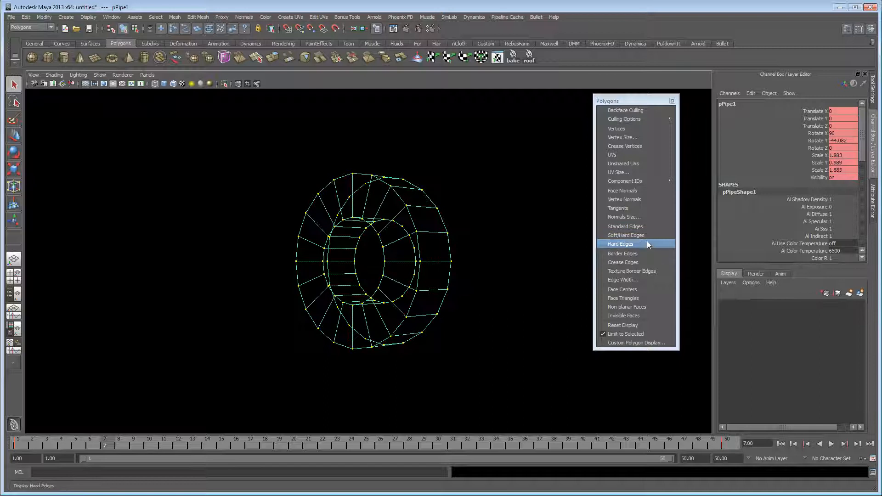
{"action": "left_click", "coordinate": [638, 272]}
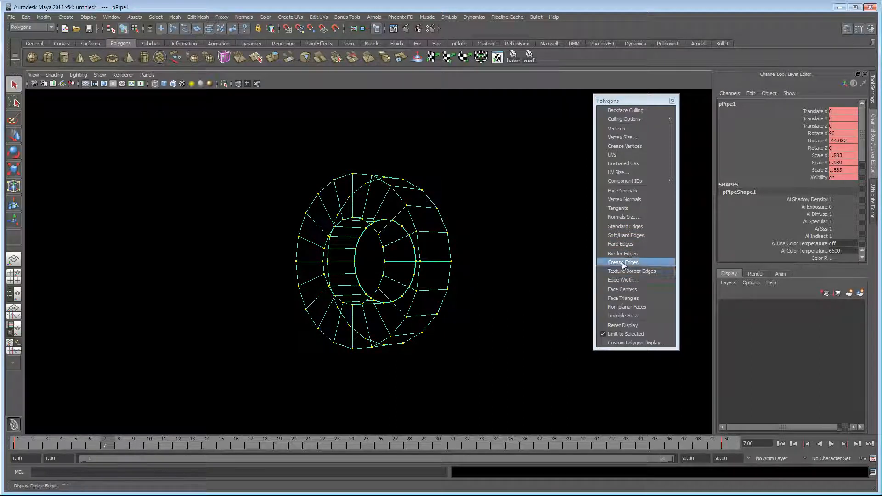
{"action": "left_click", "coordinate": [626, 271]}
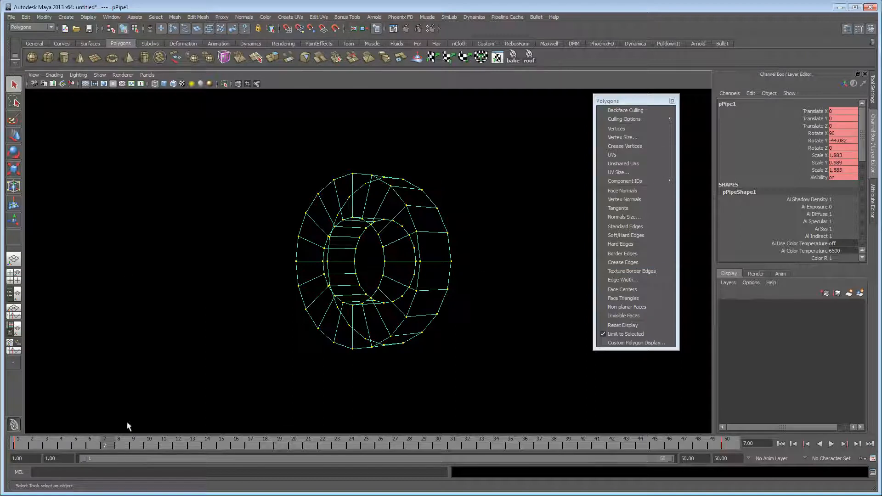
Step: Try the hard and soft/hard edge displays on the pipe and restore standard edges at frame 7
{"action": "left_click", "coordinate": [642, 244]}
{"action": "left_click", "coordinate": [641, 235]}
{"action": "left_click", "coordinate": [642, 227]}
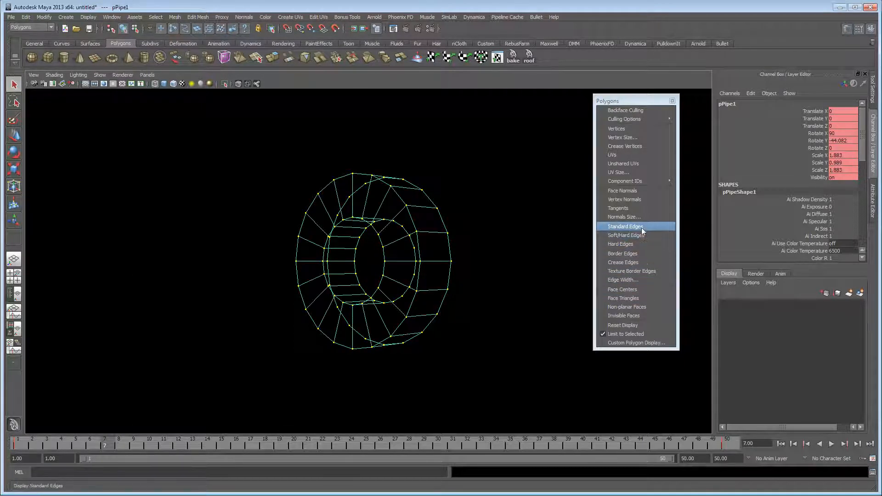
{"action": "mouse_move", "coordinate": [108, 446]}
{"action": "left_mouse_down"}
{"action": "mouse_move", "coordinate": [351, 449]}
{"action": "mouse_move", "coordinate": [21, 446]}
{"action": "mouse_move", "coordinate": [107, 442]}
{"action": "left_mouse_up"}
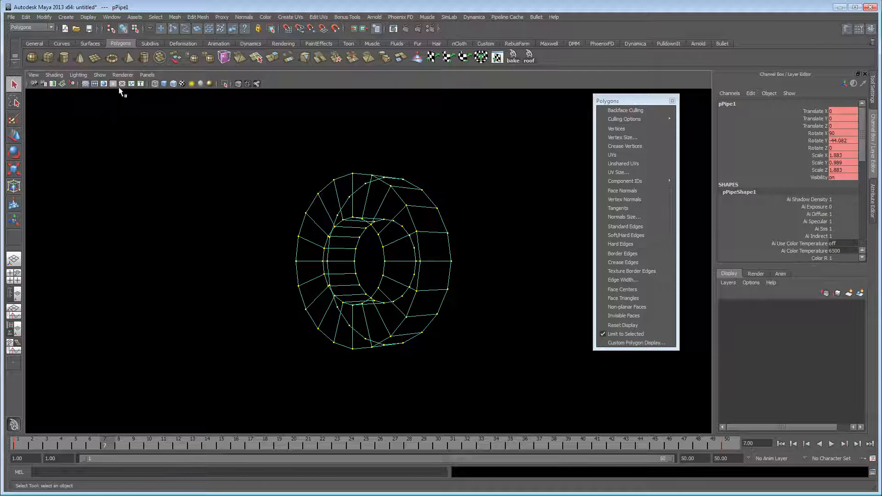
Step: Turn on smooth wireframe shading in the viewport and play the pipe animation, stopping at frame 5
{"action": "left_click", "coordinate": [58, 77]}
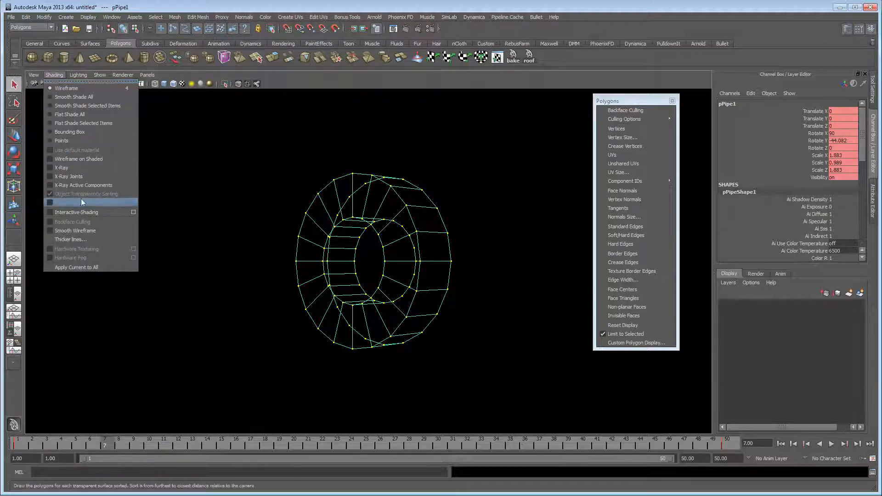
{"action": "left_click", "coordinate": [81, 231]}
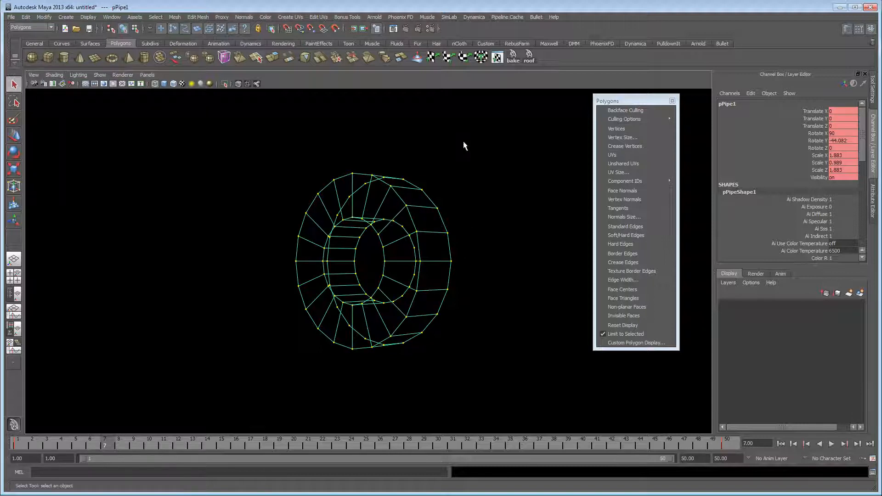
{"action": "key", "text": "alt+v"}
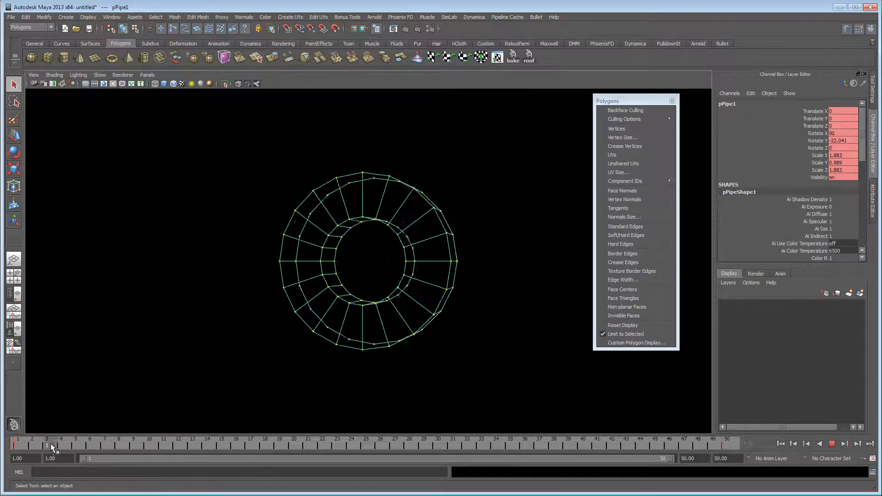
{"action": "key", "text": "alt+v"}
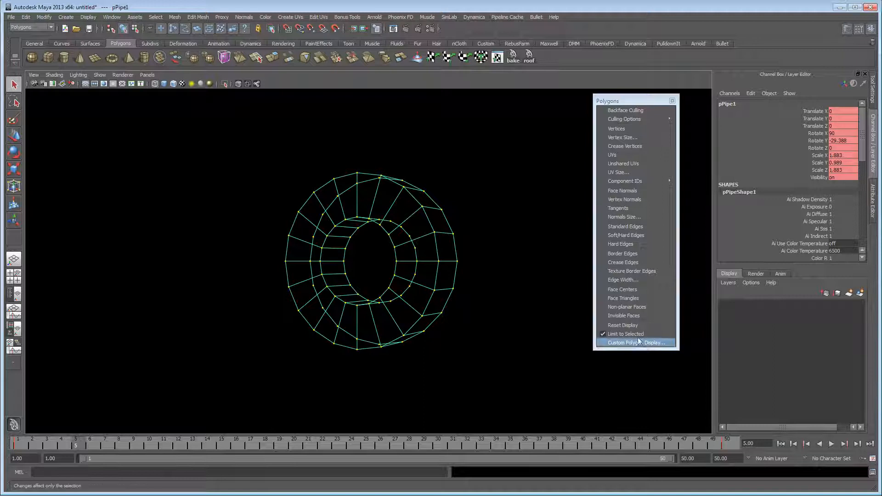
Step: Show the face triangles on the pipe and play the rotation to check them, stopping at frame 4
{"action": "left_click", "coordinate": [643, 297]}
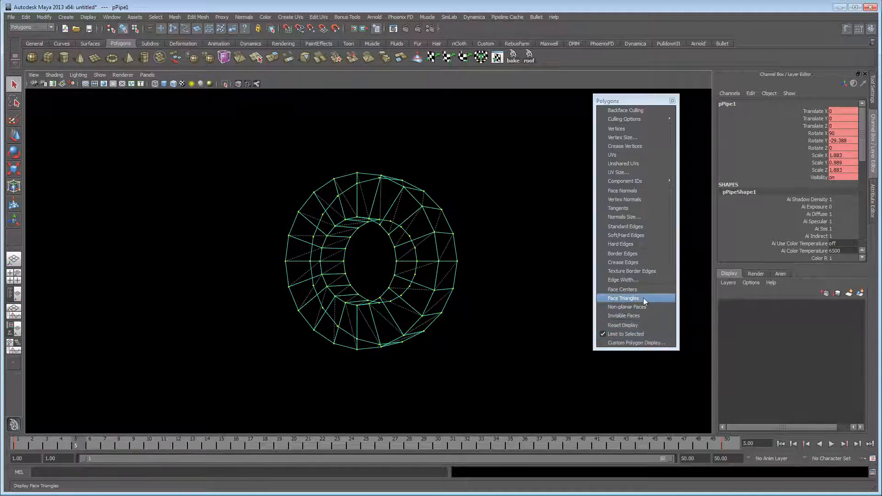
{"action": "key", "text": "alt+v"}
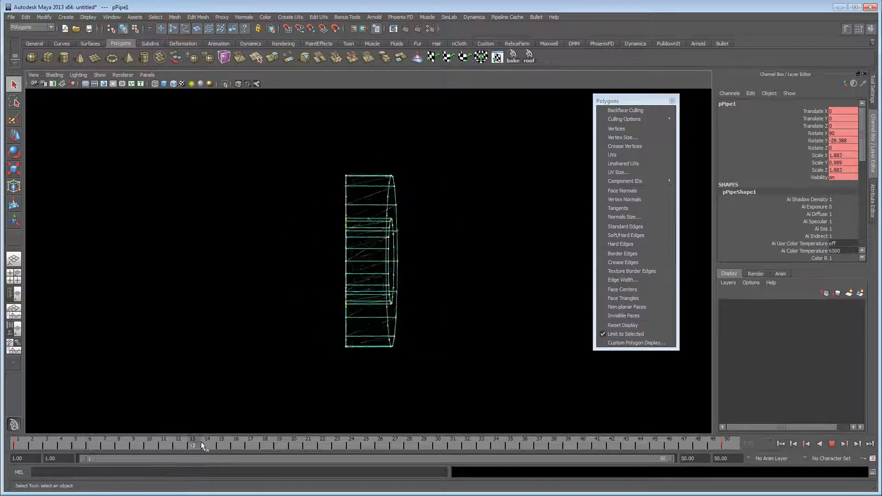
{"action": "key", "text": "alt+v"}
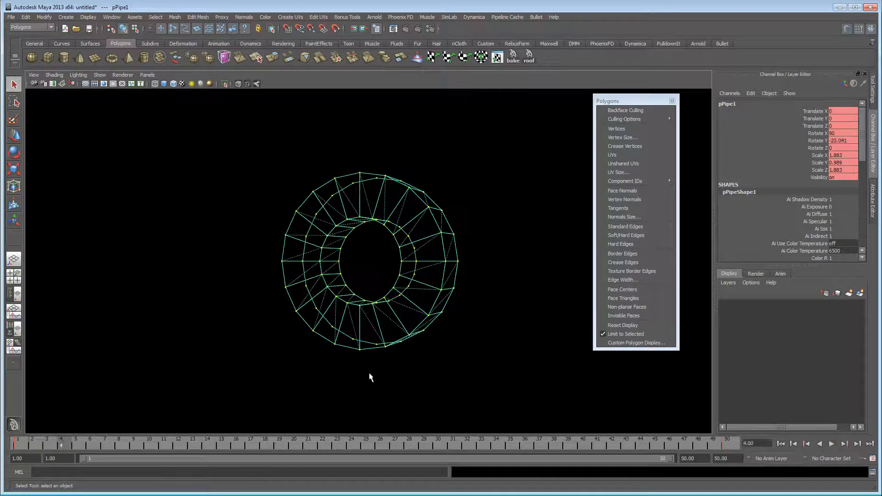
Step: Preview hard edges and normals on the pipe, return to standard edges, and check the vertex size setting
{"action": "left_click", "coordinate": [640, 245]}
{"action": "left_click", "coordinate": [637, 227]}
{"action": "left_click", "coordinate": [635, 193]}
{"action": "left_click", "coordinate": [635, 198]}
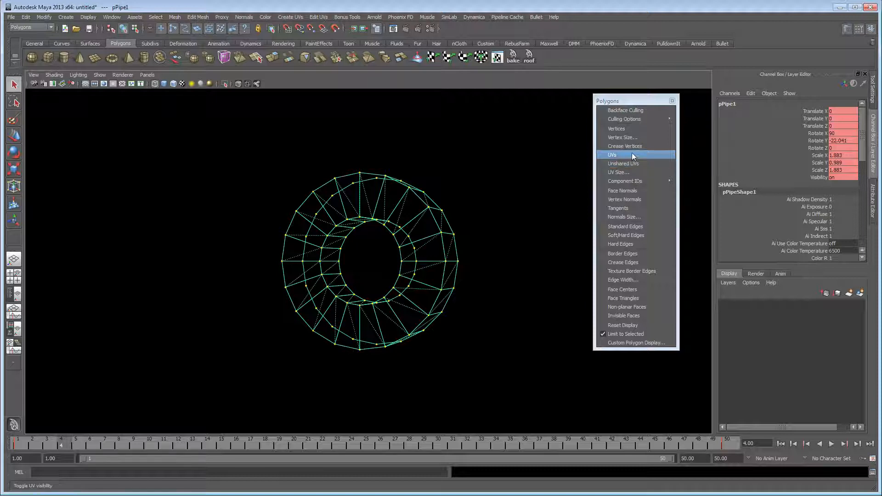
{"action": "left_click", "coordinate": [632, 138]}
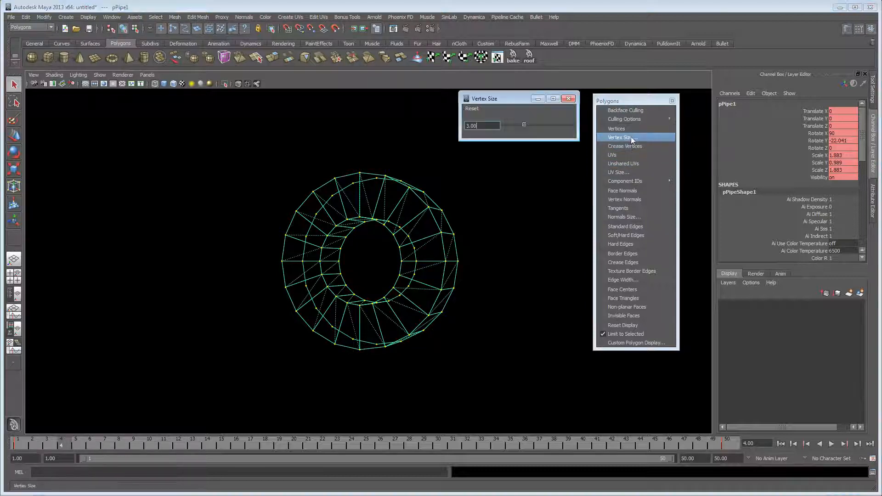
{"action": "left_click", "coordinate": [567, 99]}
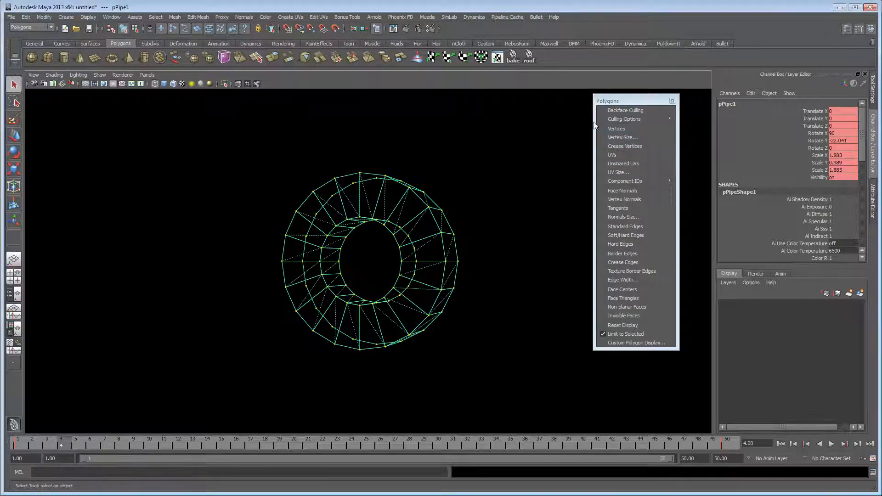
Step: Disable Keep Hard Edges and Keep Vertices in the pipe's culling options and switch it to hard edge display
{"action": "mouse_move", "coordinate": [608, 119]}
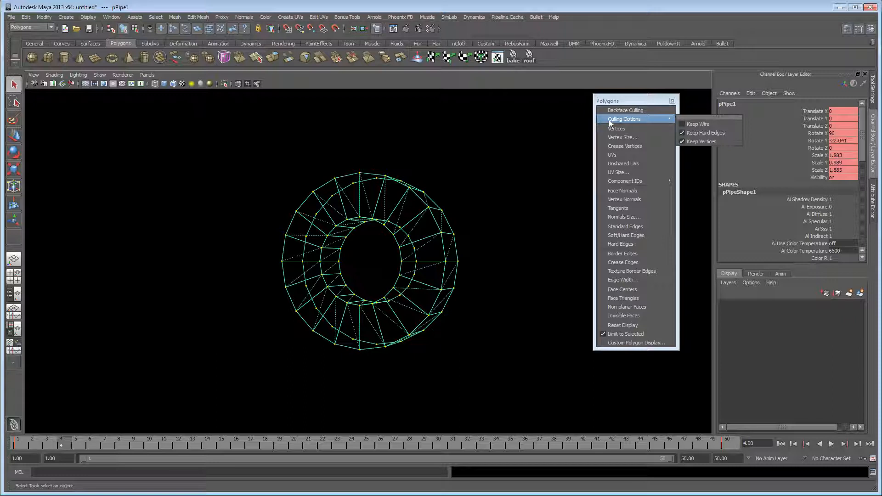
{"action": "left_click", "coordinate": [688, 132]}
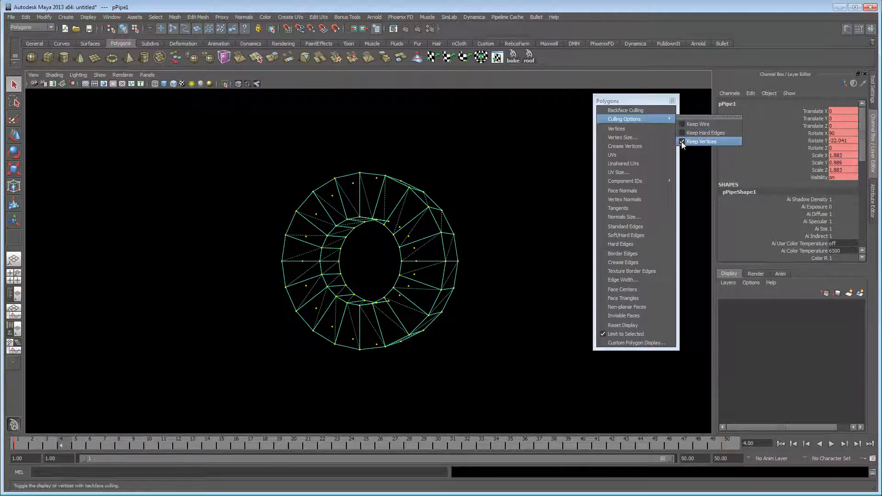
{"action": "left_click", "coordinate": [630, 291]}
{"action": "left_click", "coordinate": [637, 243]}
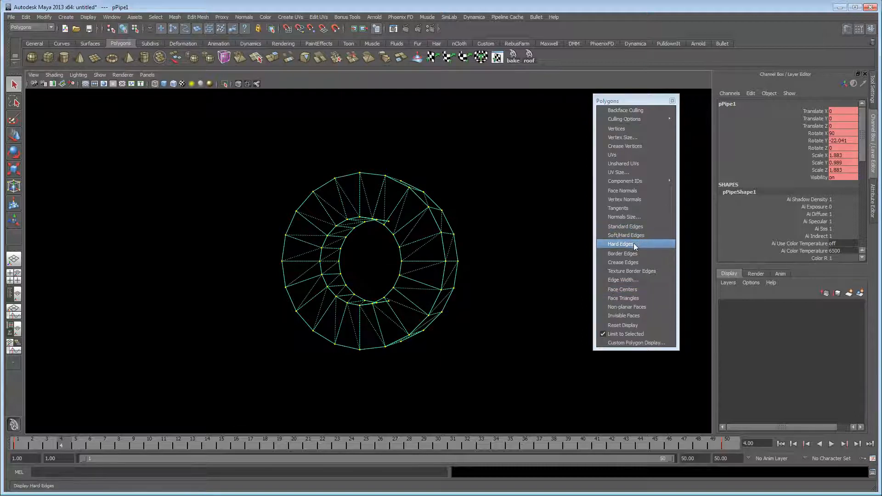
Step: Preview the pipe as vertex-face components at frame 7, and reselect it in object mode
{"action": "left_click", "coordinate": [390, 269]}
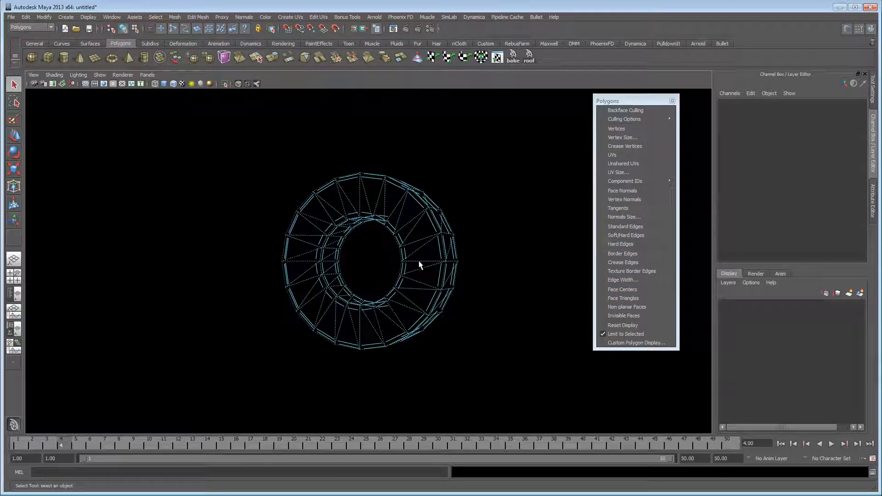
{"action": "left_click_drag", "start_coordinate": [62, 444], "coordinate": [104, 446]}
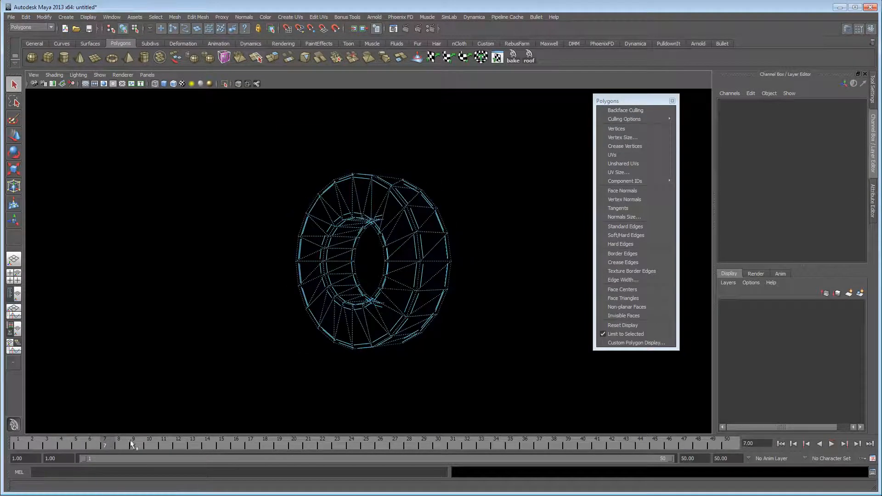
{"action": "left_click", "coordinate": [423, 263]}
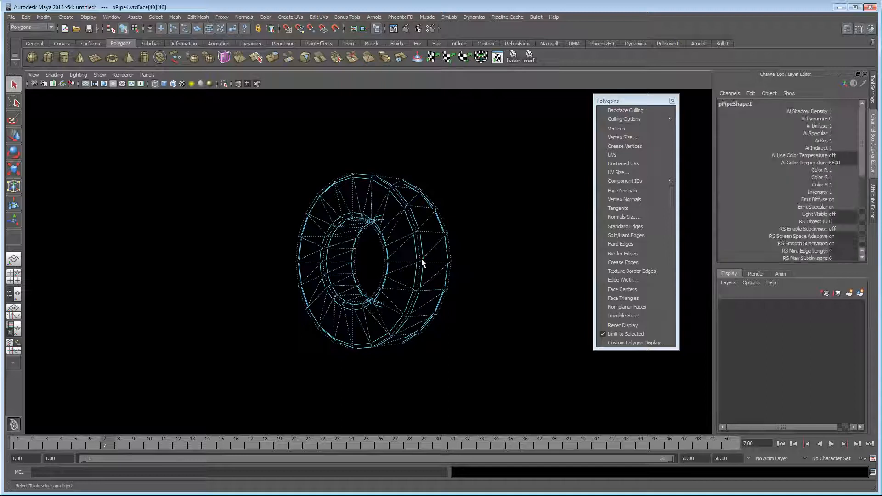
{"action": "right_click_drag", "start_coordinate": [442, 255], "coordinate": [447, 250]}
{"action": "left_click", "coordinate": [418, 256]}
Step: Reduce the pipe's axis subdivisions to 12 in its construction inputs
{"action": "left_click_drag", "start_coordinate": [860, 156], "coordinate": [863, 250]}
{"action": "left_click", "coordinate": [730, 249]}
{"action": "scroll", "coordinate": [786, 222], "scroll_direction": "down", "scroll_amount": 2}
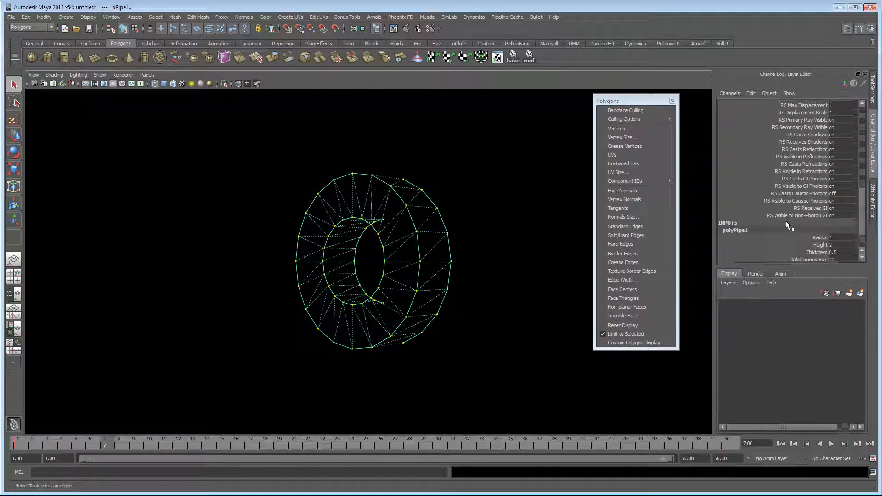
{"action": "scroll", "coordinate": [796, 248], "scroll_direction": "down", "scroll_amount": 2}
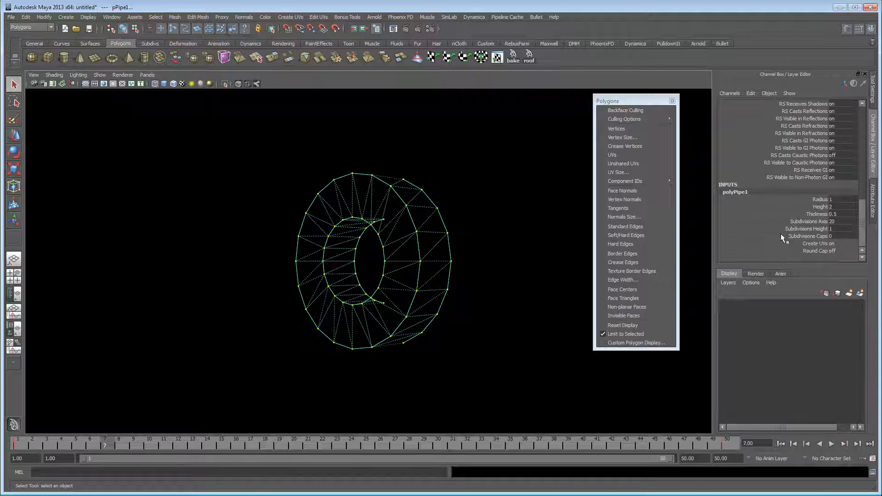
{"action": "left_click", "coordinate": [809, 222]}
{"action": "middle_click_drag", "start_coordinate": [506, 185], "coordinate": [469, 206]}
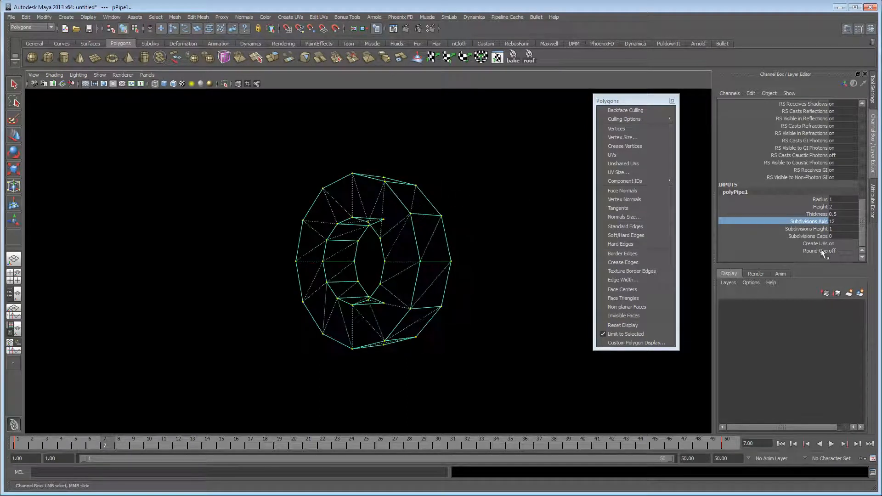
Step: Turn on the pipe's round cap and raise its cap subdivisions to 2
{"action": "left_click", "coordinate": [832, 251]}
{"action": "type", "text": "on"}
{"action": "key", "text": "Return"}
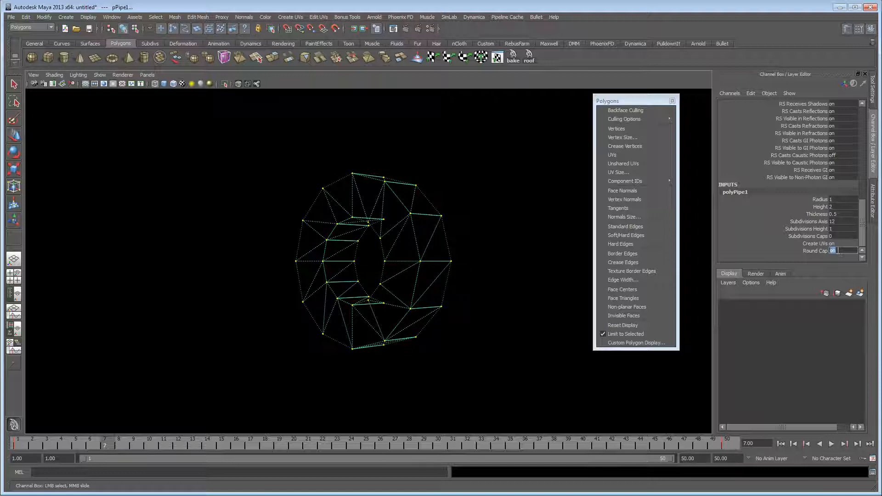
{"action": "left_click", "coordinate": [809, 237]}
{"action": "middle_click_drag", "start_coordinate": [483, 243], "coordinate": [516, 245]}
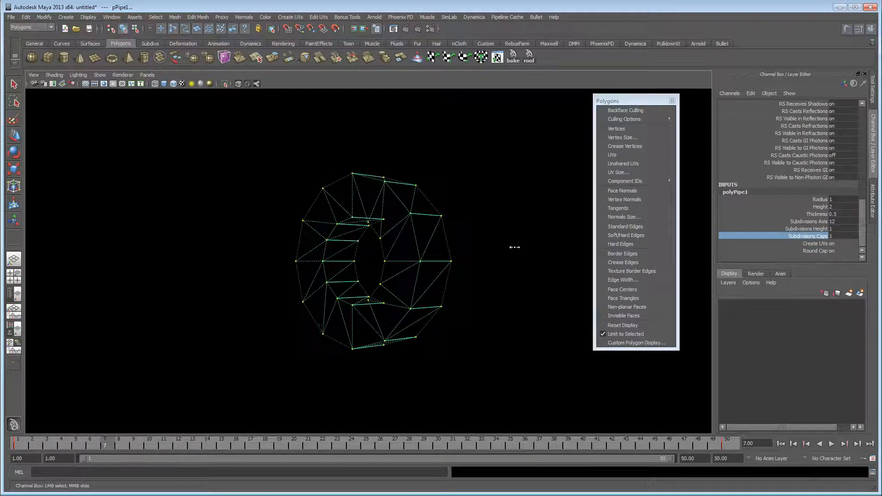
Step: Reduce the pipe's axis subdivisions to 3 and rotate the resulting triangular shape to face the camera
{"action": "left_click", "coordinate": [807, 229]}
{"action": "left_click", "coordinate": [807, 221]}
{"action": "middle_click_drag", "start_coordinate": [440, 225], "coordinate": [390, 256]}
{"action": "key", "text": "e"}
{"action": "left_click_drag", "start_coordinate": [373, 268], "coordinate": [432, 262]}
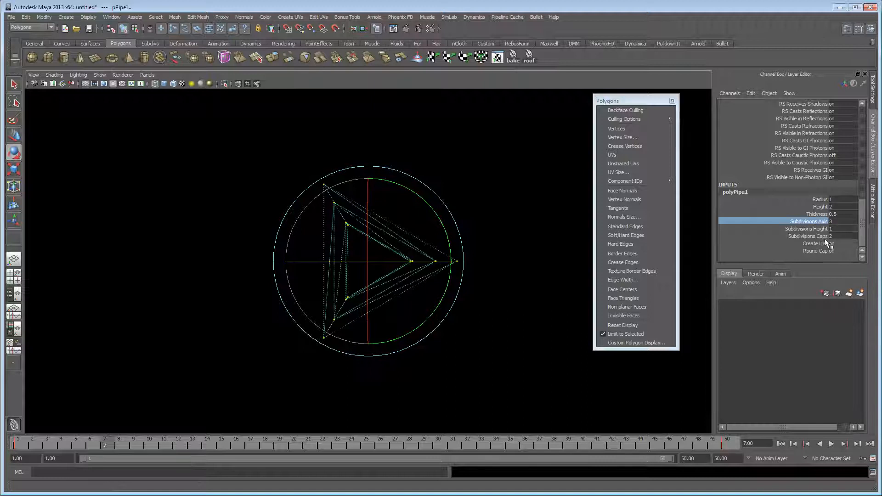
Step: Set the pipe's cap subdivisions to 1 and turn off its face triangles
{"action": "middle_click_drag", "start_coordinate": [533, 234], "coordinate": [471, 250]}
{"action": "left_click", "coordinate": [808, 236]}
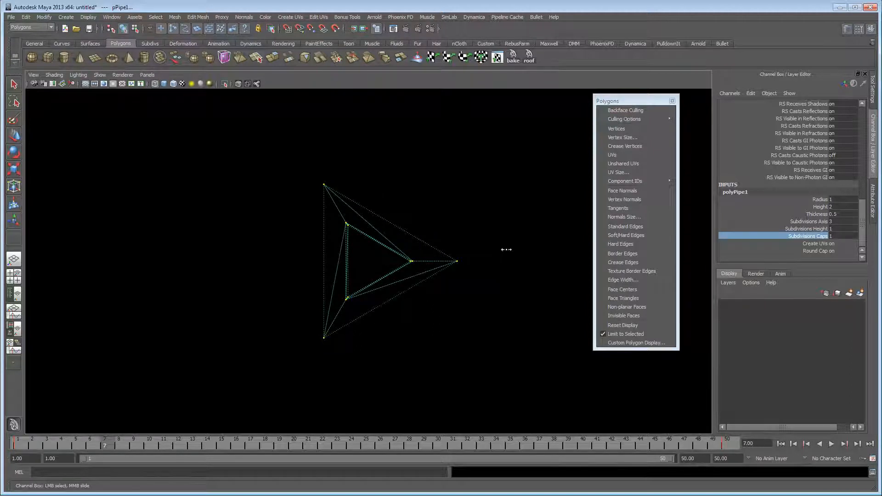
{"action": "left_click", "coordinate": [643, 297]}
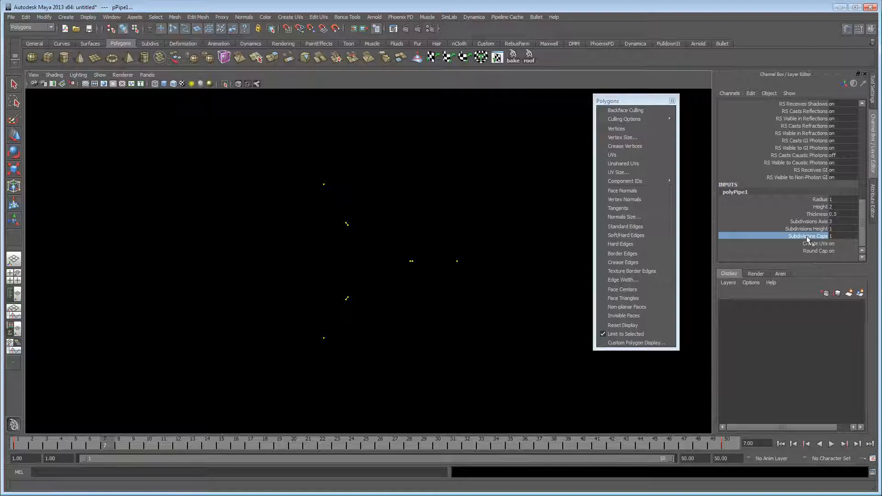
Step: Raise the pipe's cap subdivisions to 7 and scrub the animation to frame 18
{"action": "mouse_move", "coordinate": [643, 121]}
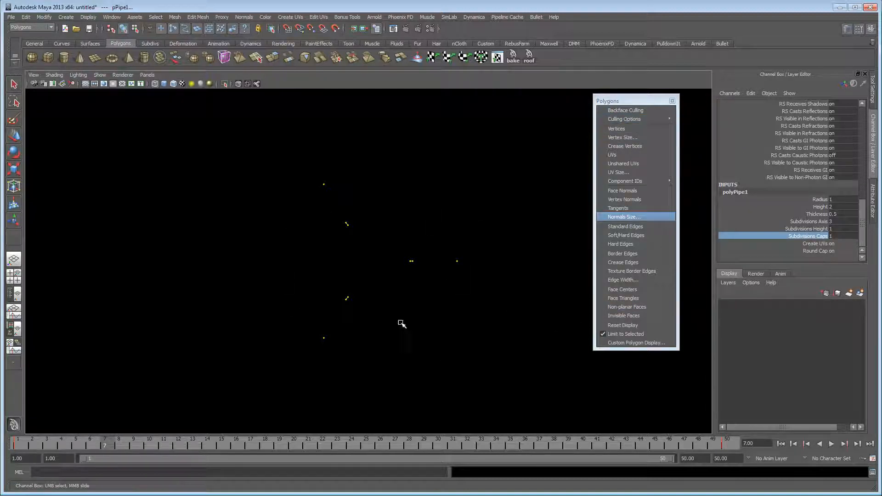
{"action": "middle_click_drag", "start_coordinate": [513, 345], "coordinate": [397, 396]}
{"action": "left_click_drag", "start_coordinate": [110, 443], "coordinate": [265, 446]}
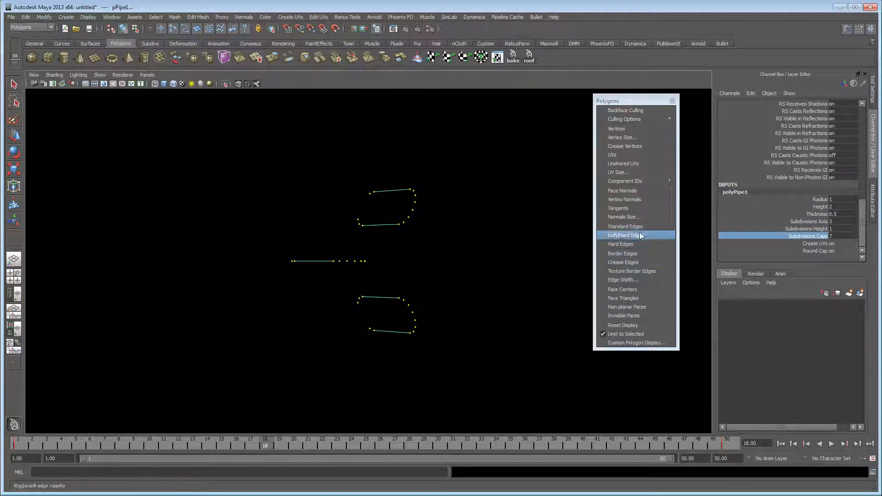
Step: Toggle the tangents and face triangles on the pipe, switching each one off again
{"action": "left_click", "coordinate": [637, 211]}
{"action": "left_click", "coordinate": [638, 210]}
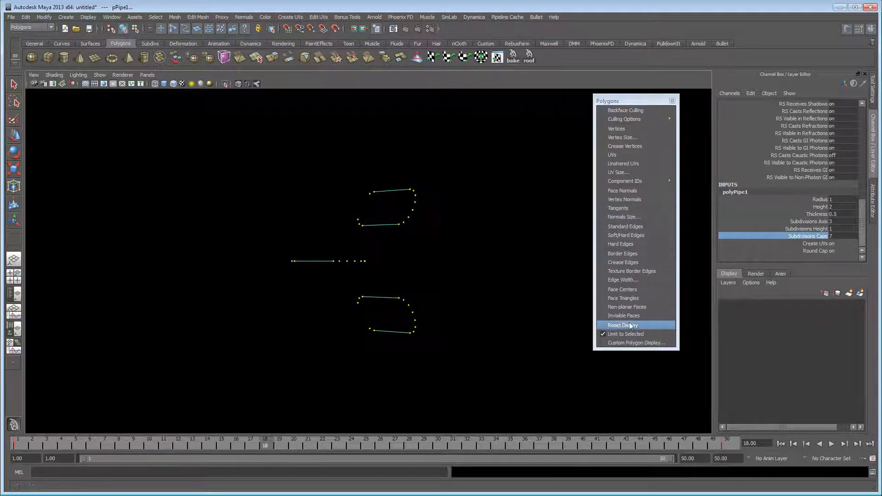
{"action": "left_click", "coordinate": [635, 298]}
{"action": "left_click", "coordinate": [634, 299]}
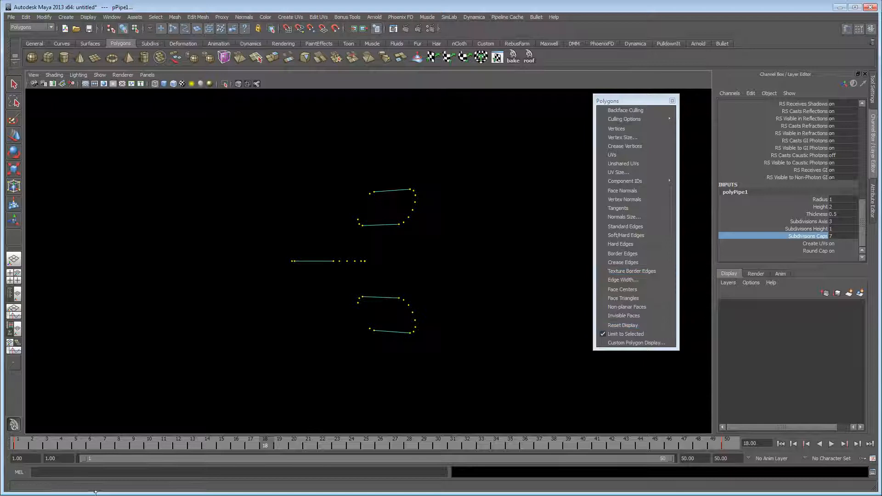
Step: Scrub to frame 22 and try different axis subdivisions on the pipe
{"action": "mouse_move", "coordinate": [265, 444]}
{"action": "left_mouse_down"}
{"action": "mouse_move", "coordinate": [88, 445]}
{"action": "mouse_move", "coordinate": [427, 445]}
{"action": "mouse_move", "coordinate": [323, 445]}
{"action": "left_mouse_up"}
{"action": "left_click", "coordinate": [808, 221]}
{"action": "middle_click_drag", "start_coordinate": [454, 224], "coordinate": [501, 225]}
{"action": "mouse_move", "coordinate": [449, 227]}
{"action": "middle_mouse_down"}
{"action": "mouse_move", "coordinate": [473, 226]}
{"action": "mouse_move", "coordinate": [447, 232]}
{"action": "middle_mouse_up"}
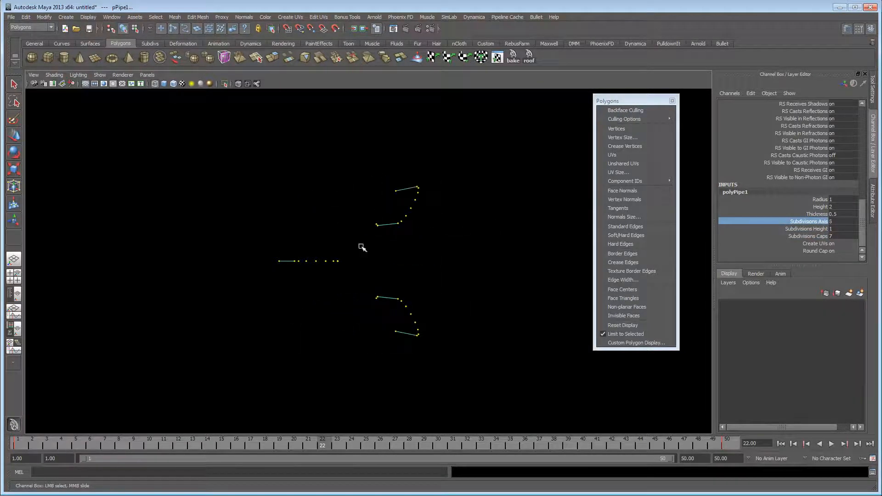
Step: Turn off backface culling on the pipe and scrub through the animation to frame 20
{"action": "left_click", "coordinate": [634, 111]}
{"action": "left_click", "coordinate": [631, 153]}
{"action": "left_click", "coordinate": [631, 152]}
{"action": "left_click_drag", "start_coordinate": [27, 446], "coordinate": [293, 443]}
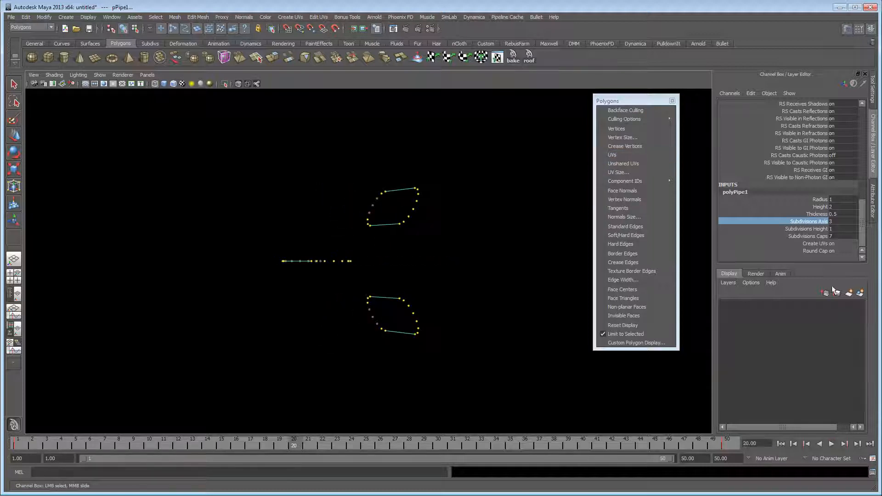
Step: Set the pipe's cap subdivisions to 1 with 3 axis subdivisions
{"action": "middle_click_drag", "start_coordinate": [460, 223], "coordinate": [674, 241]}
{"action": "left_click", "coordinate": [720, 236]}
{"action": "middle_click_drag", "start_coordinate": [733, 241], "coordinate": [472, 242]}
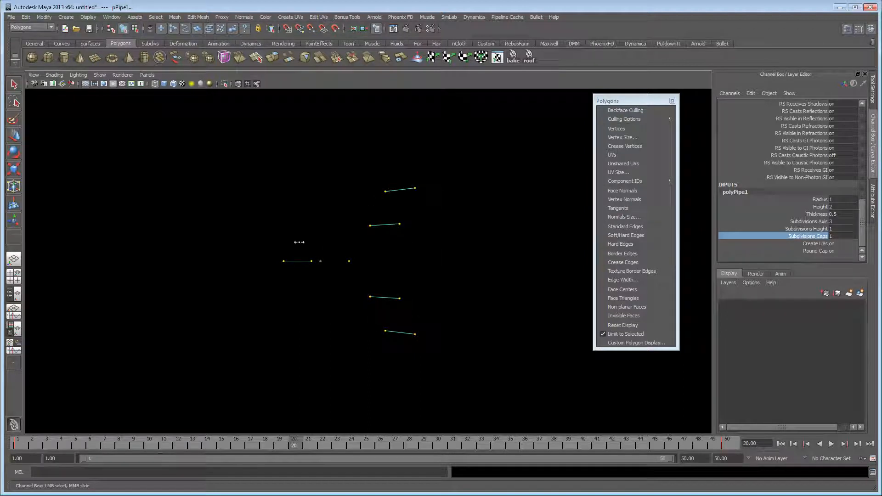
Step: Try to stretch the pipe along its Y axis to a scale of about 3.09
{"action": "left_click_drag", "start_coordinate": [258, 437], "coordinate": [109, 437]}
{"action": "mouse_move", "coordinate": [184, 445]}
{"action": "left_mouse_down"}
{"action": "mouse_move", "coordinate": [287, 446]}
{"action": "mouse_move", "coordinate": [185, 447]}
{"action": "left_mouse_up"}
{"action": "key", "text": "r"}
{"action": "left_click_drag", "start_coordinate": [285, 261], "coordinate": [96, 260]}
Step: Play and scrub the animation to review the simplified pipe, ending at frame 1
{"action": "key", "text": "alt+v"}
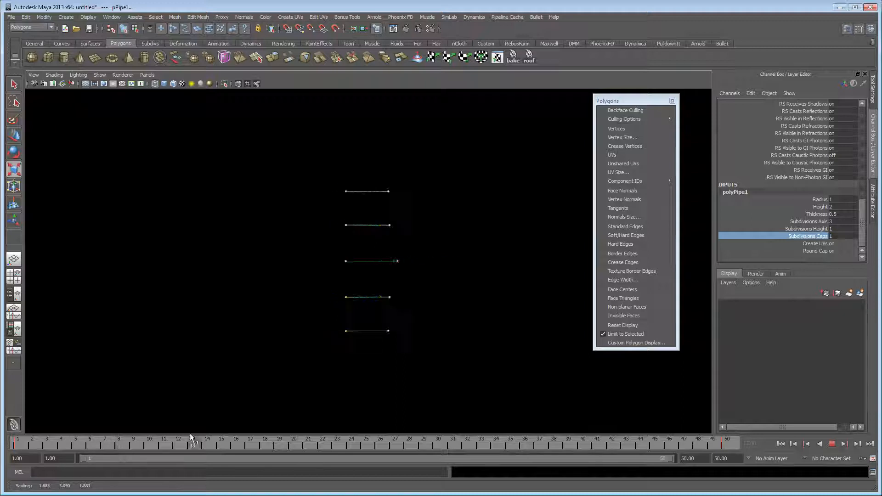
{"action": "left_click_drag", "start_coordinate": [636, 435], "coordinate": [18, 435]}
{"action": "key", "text": "alt+v"}
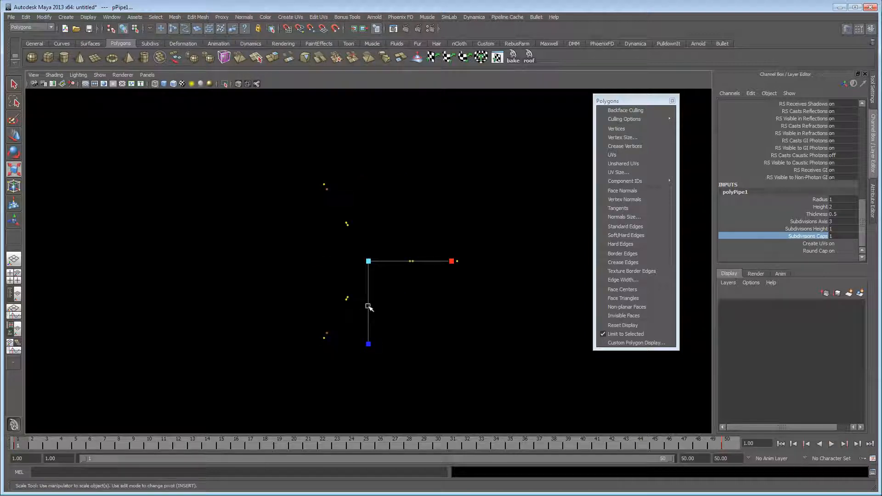
Step: Duplicate the pipe and rotate the copy in the view plane so its points fall between the original's
{"action": "key", "text": "ctrl+d"}
{"action": "key", "text": "e"}
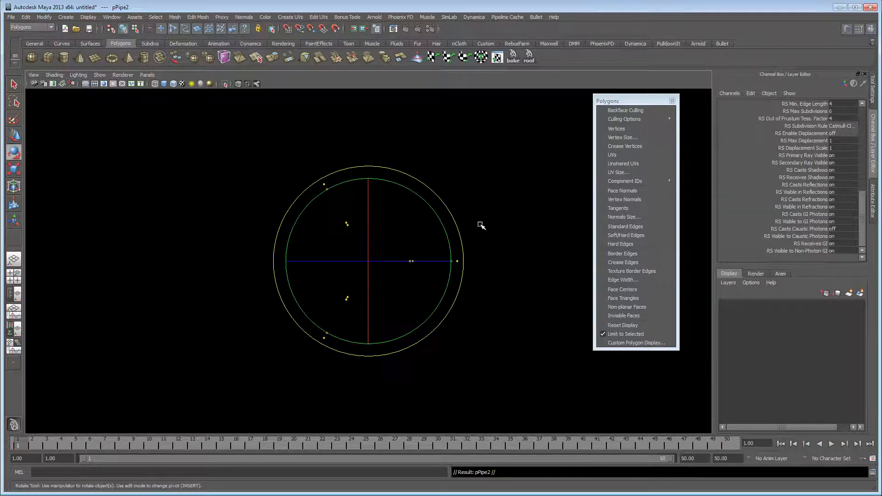
{"action": "left_click_drag", "start_coordinate": [457, 223], "coordinate": [453, 325]}
{"action": "key", "text": "w"}
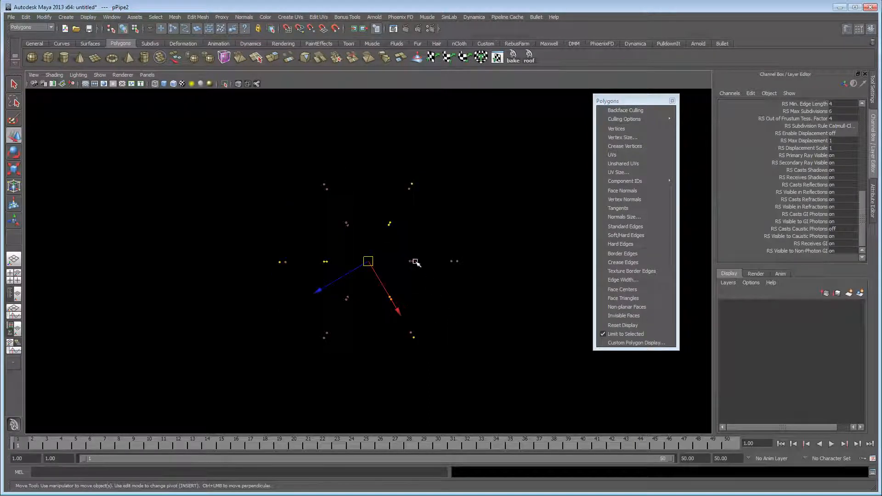
Step: Play the animation to review the original pipe together with its offset copy, stopping at frame 7
{"action": "key", "text": "ctrl+d"}
{"action": "key", "text": "alt+v"}
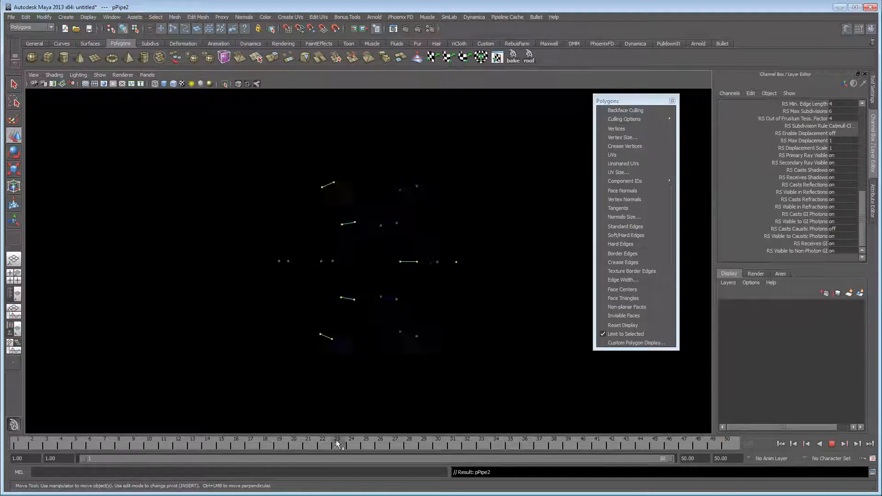
{"action": "key", "text": "alt+v"}
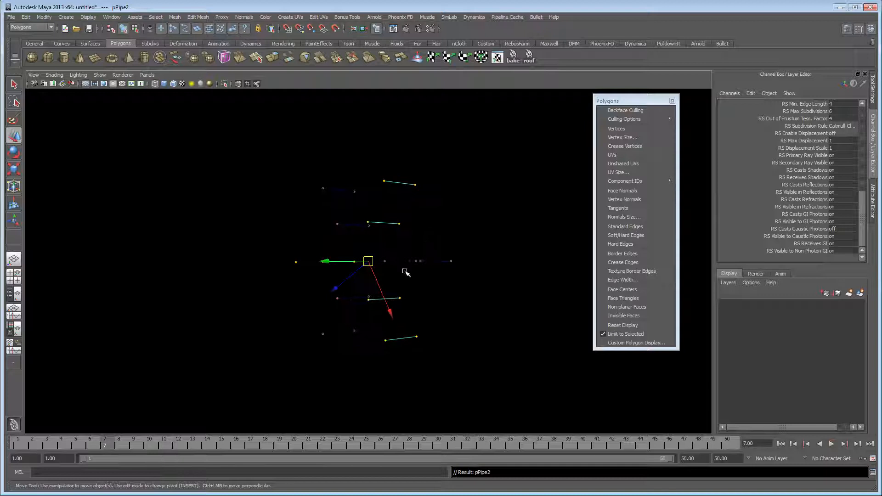
Step: Rescale the pipe copy along its Y axis until it is longer than the original, and review the motion up to frame 31
{"action": "key", "text": "r"}
{"action": "left_click_drag", "start_coordinate": [306, 264], "coordinate": [327, 264]}
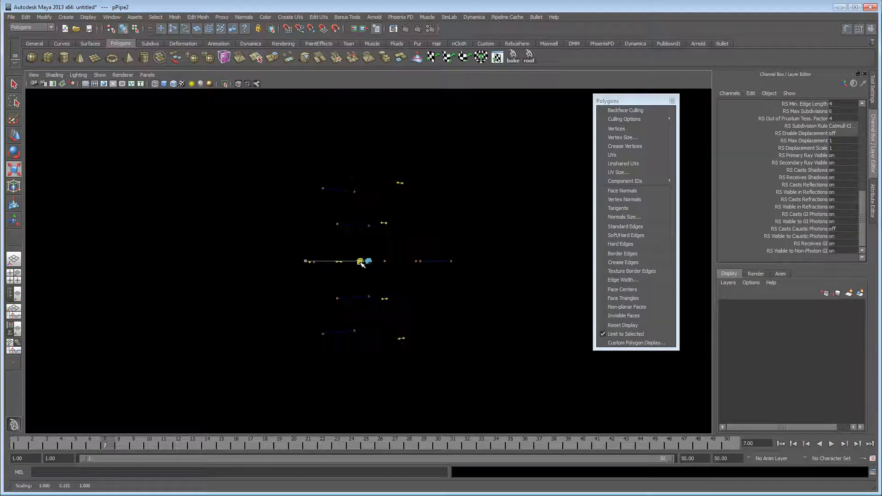
{"action": "key", "text": "alt+v"}
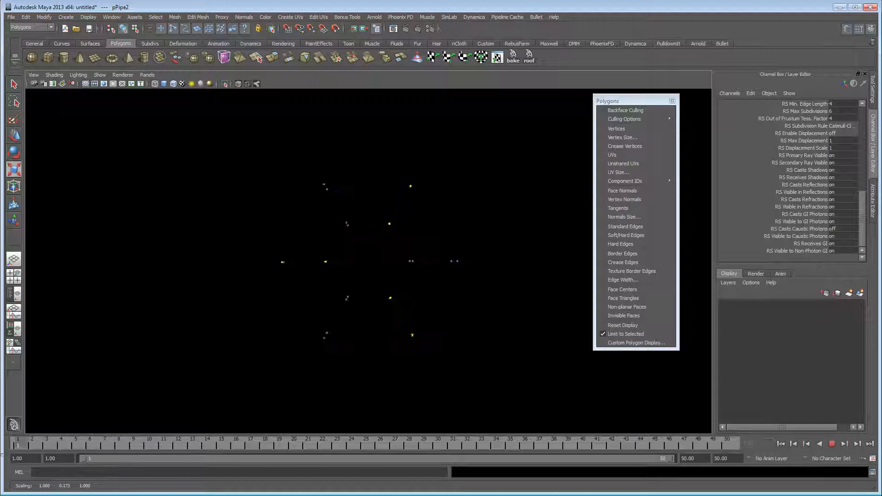
{"action": "left_click_drag", "start_coordinate": [290, 261], "coordinate": [2, 261]}
{"action": "mouse_move", "coordinate": [213, 444]}
{"action": "left_mouse_down"}
{"action": "mouse_move", "coordinate": [624, 444]}
{"action": "mouse_move", "coordinate": [372, 446]}
{"action": "mouse_move", "coordinate": [453, 445]}
{"action": "left_mouse_up"}
Step: Select the original pipe and rotate it freely at frame 31
{"action": "left_click", "coordinate": [406, 183]}
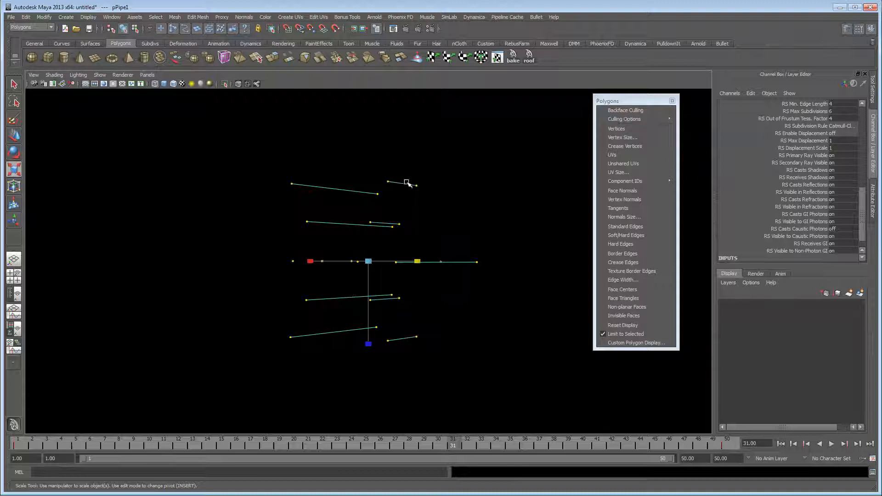
{"action": "key", "text": "e"}
{"action": "left_click_drag", "start_coordinate": [420, 204], "coordinate": [508, 301]}
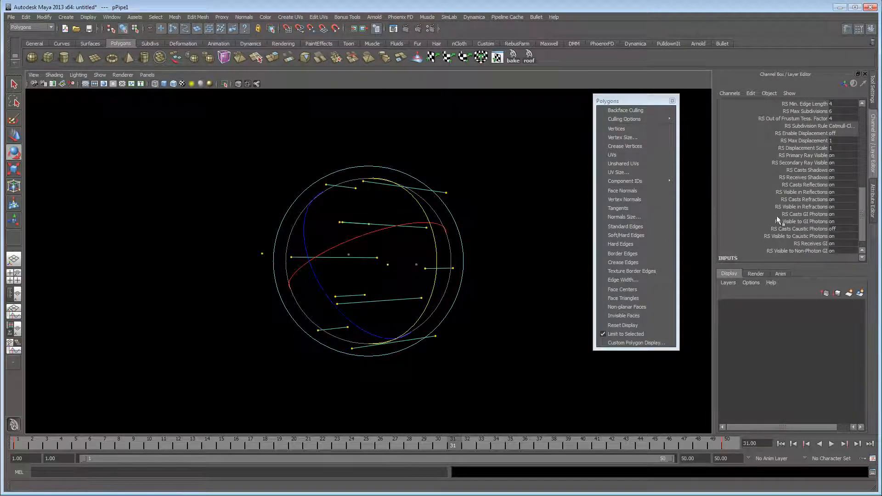
Step: Set the original pipe's subdivisions to 2 in height, 3 on the caps and 4 around the axis
{"action": "scroll", "coordinate": [790, 216], "scroll_direction": "down", "scroll_amount": 1}
{"action": "left_click", "coordinate": [735, 251]}
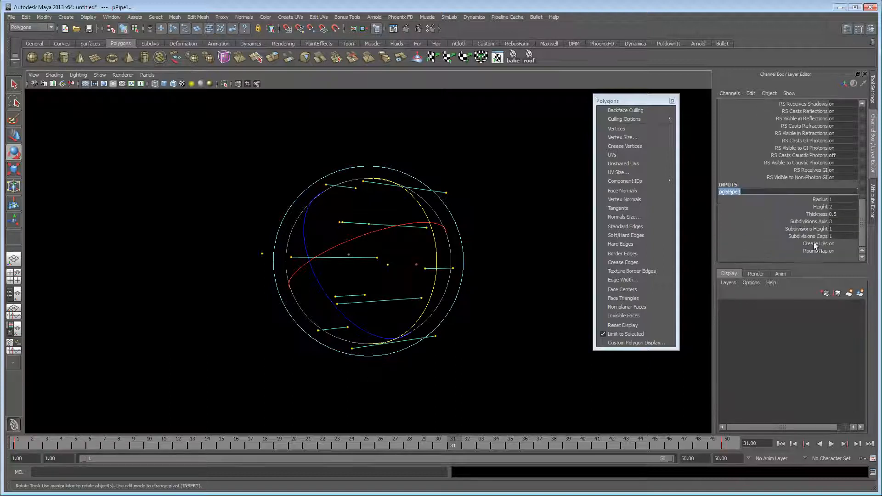
{"action": "left_click", "coordinate": [809, 229]}
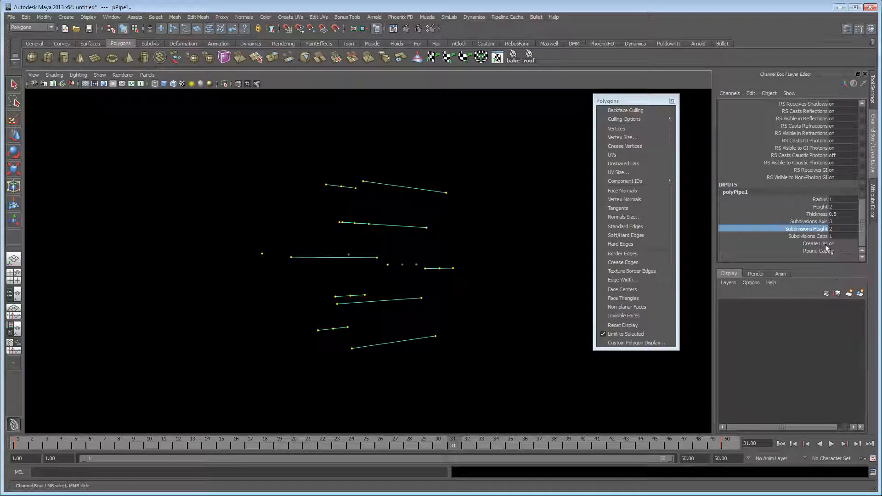
{"action": "left_click", "coordinate": [811, 236]}
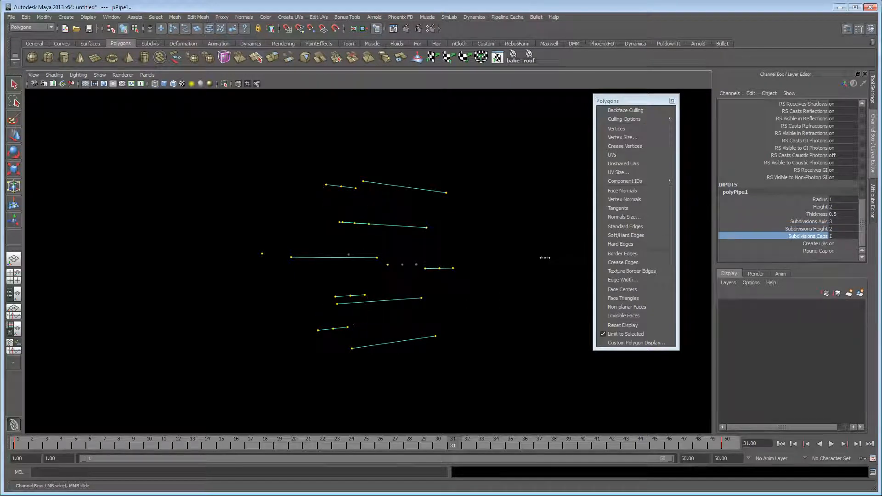
{"action": "middle_click_drag", "start_coordinate": [570, 257], "coordinate": [535, 258]}
{"action": "left_click", "coordinate": [821, 222]}
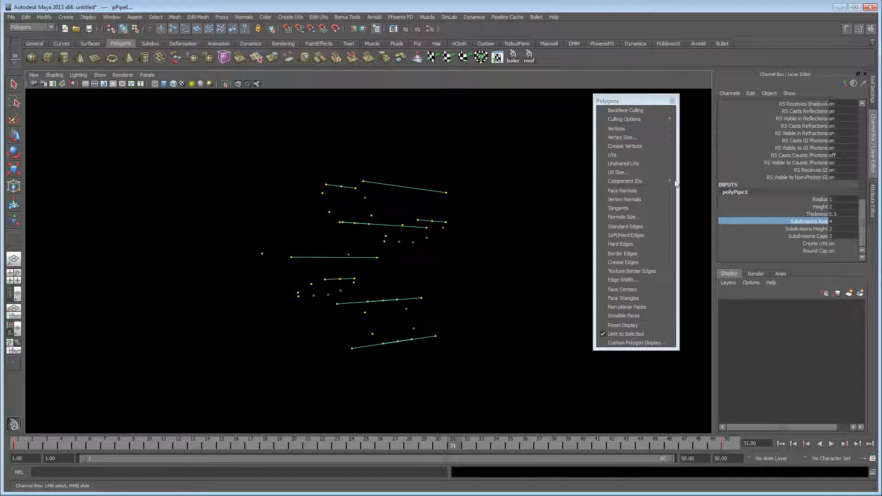
Step: Delete all the pipes from the scene and create a polygon sphere at the origin
{"action": "left_click", "coordinate": [14, 134]}
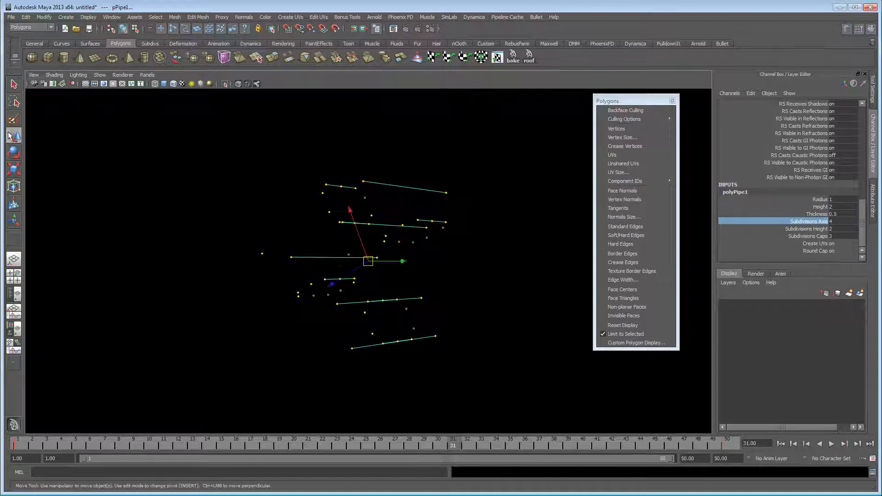
{"action": "key", "text": "ctrl+d"}
{"action": "key", "text": "Delete"}
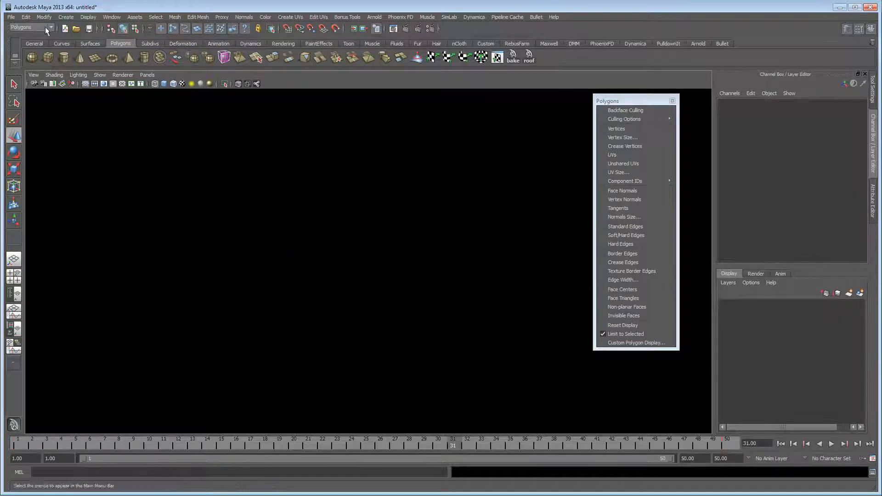
{"action": "left_click", "coordinate": [32, 57]}
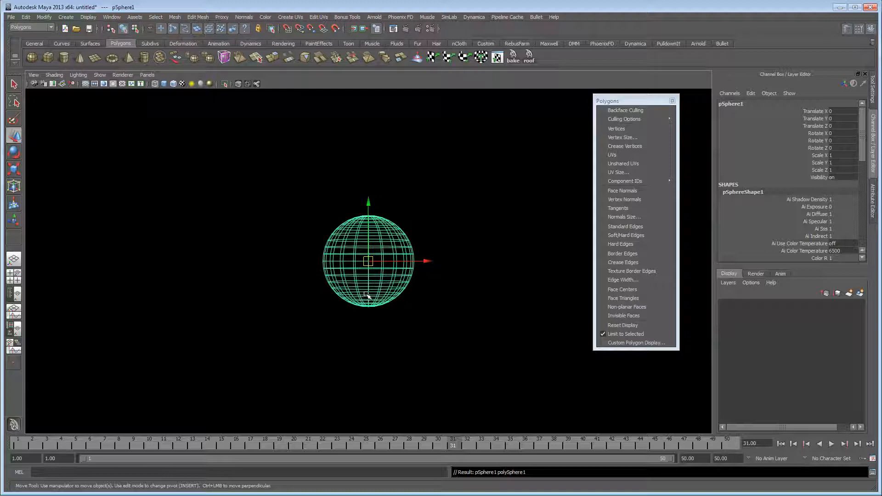
Step: Delete the band of faces around the sphere's equator, leaving separate upper and lower caps
{"action": "left_click", "coordinate": [354, 276]}
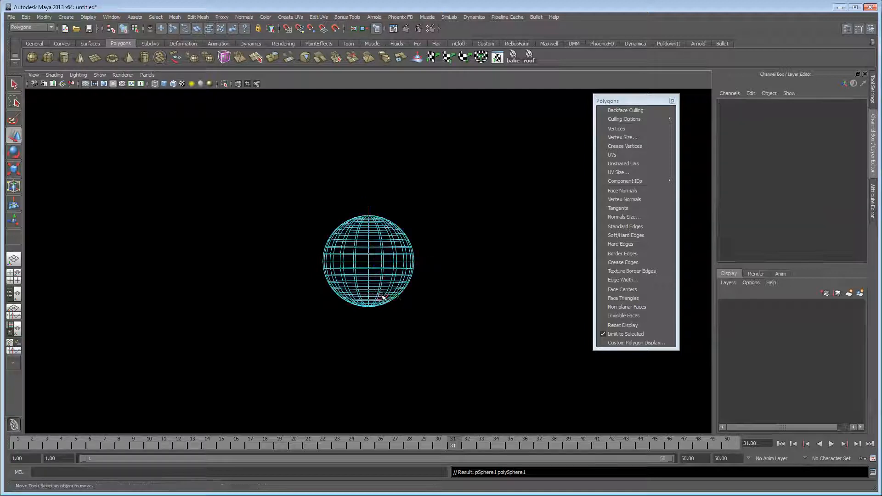
{"action": "left_click_drag", "start_coordinate": [312, 242], "coordinate": [446, 269]}
{"action": "key", "text": "Delete"}
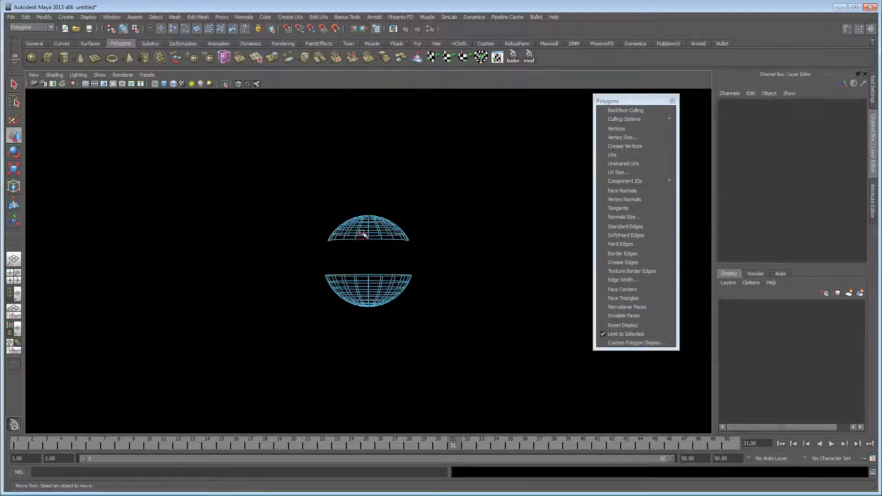
Step: Scale the split sphere uniformly to about 1.806
{"action": "left_click", "coordinate": [368, 237]}
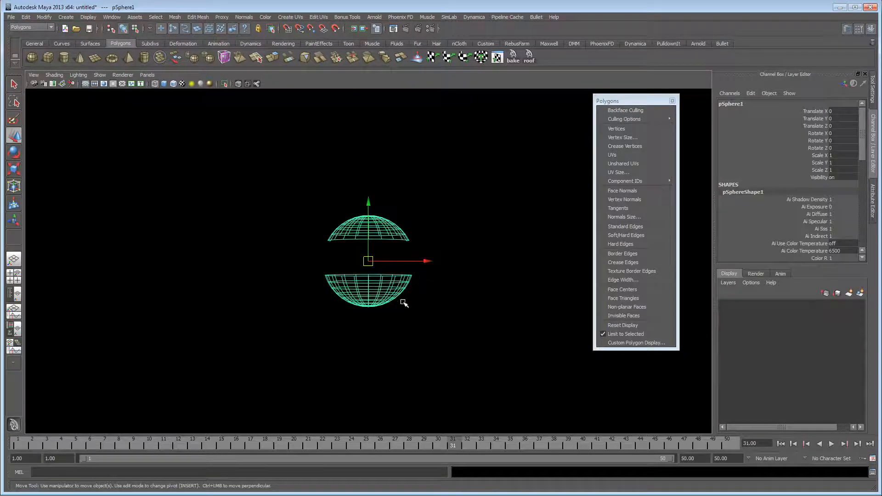
{"action": "key", "text": "r"}
{"action": "left_click_drag", "start_coordinate": [372, 261], "coordinate": [377, 306]}
Step: Delete the leftover faces along the lower rim of the sphere's upper cap
{"action": "left_click", "coordinate": [282, 244]}
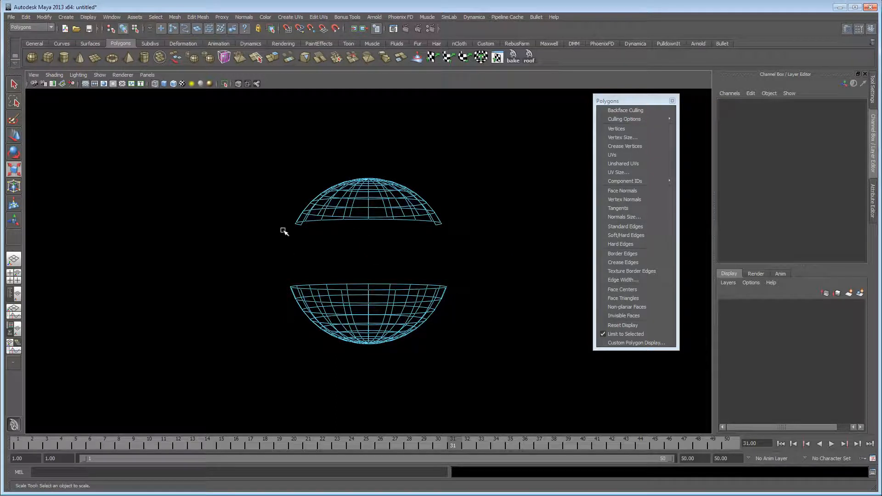
{"action": "left_click_drag", "start_coordinate": [290, 219], "coordinate": [323, 231]}
{"action": "key", "text": "Delete"}
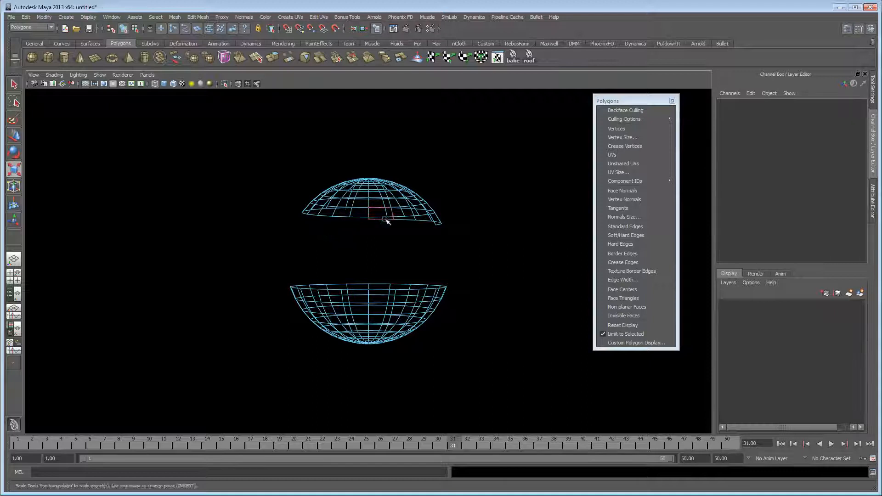
{"action": "left_click", "coordinate": [416, 217]}
{"action": "key", "text": "Delete"}
{"action": "left_click", "coordinate": [438, 222]}
{"action": "key", "text": "Delete"}
Step: Delete the faces around the upper rim of the lower cap and return to object selection
{"action": "left_click_drag", "start_coordinate": [271, 274], "coordinate": [489, 285]}
{"action": "key", "text": "Delete"}
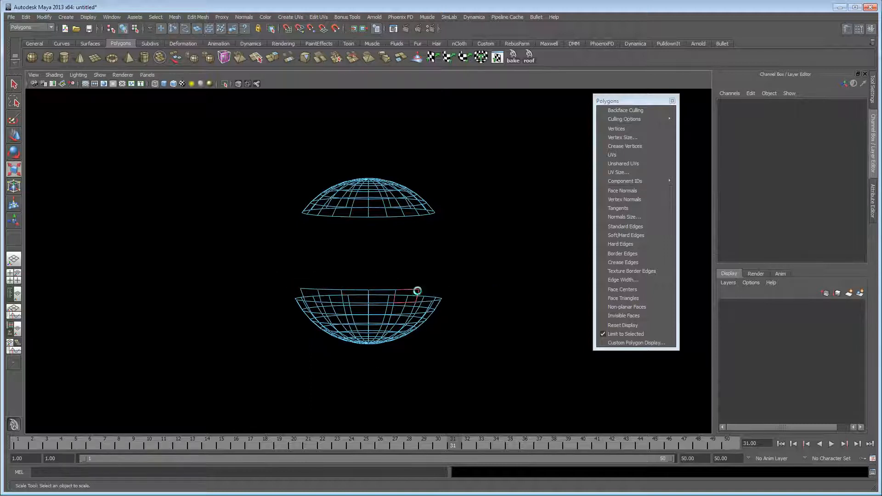
{"action": "left_click", "coordinate": [366, 294]}
{"action": "key", "text": "Delete"}
{"action": "left_click", "coordinate": [313, 301]}
{"action": "key", "text": "Delete"}
{"action": "key", "text": "F8"}
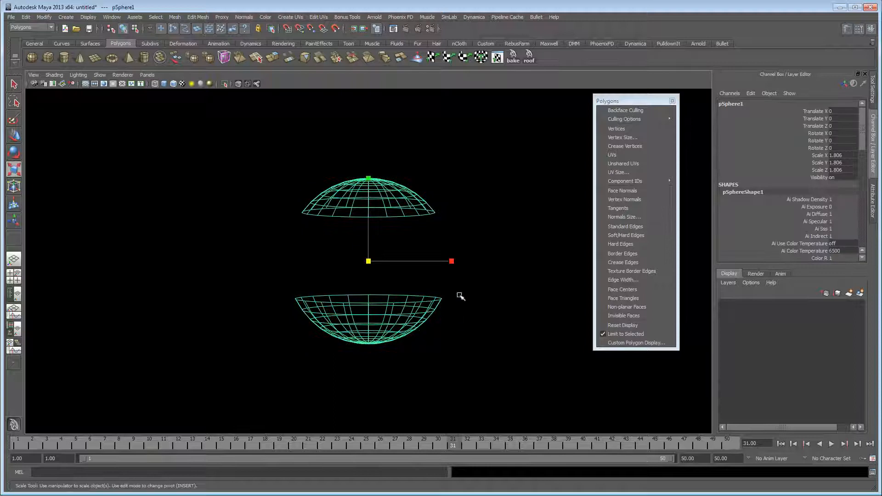
Step: Display the sphere's vertices and limit its edge display to hard edges
{"action": "left_click", "coordinate": [638, 129]}
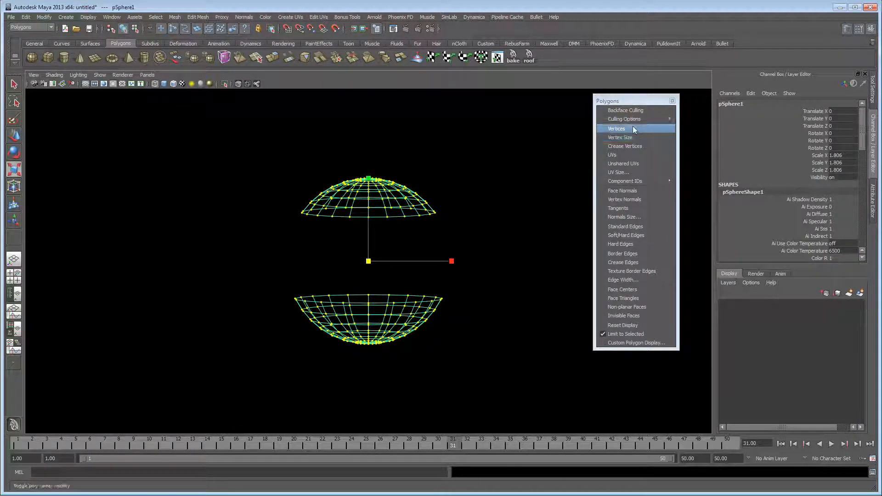
{"action": "left_click", "coordinate": [635, 244]}
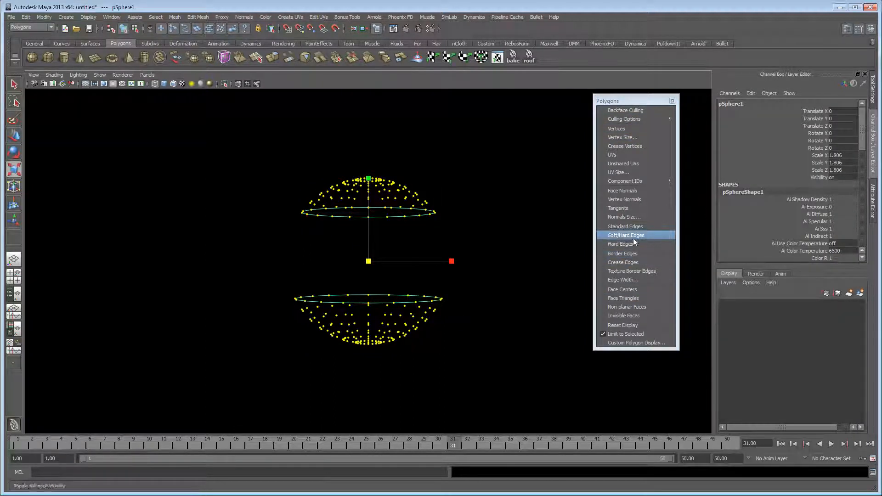
{"action": "left_click", "coordinate": [633, 226]}
{"action": "left_click", "coordinate": [638, 244]}
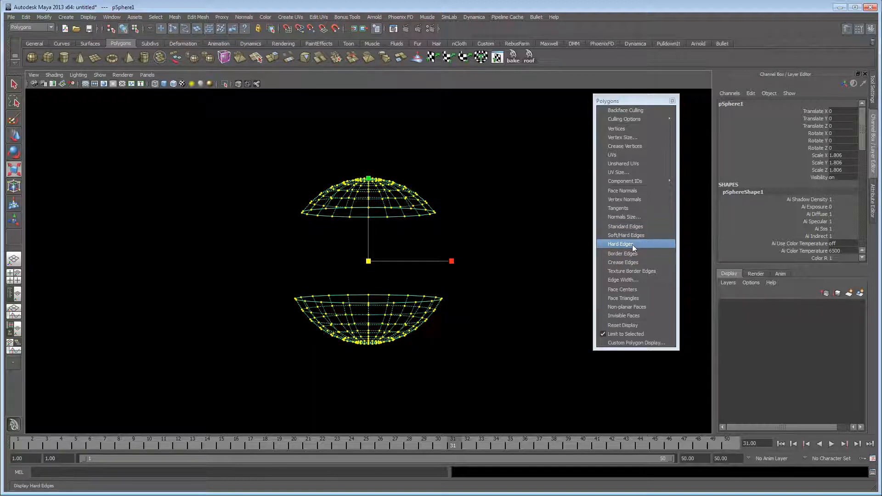
Step: Try the Keep Hard Edges culling option on the sphere, turn it off again and scrub to frame 10
{"action": "mouse_move", "coordinate": [643, 119]}
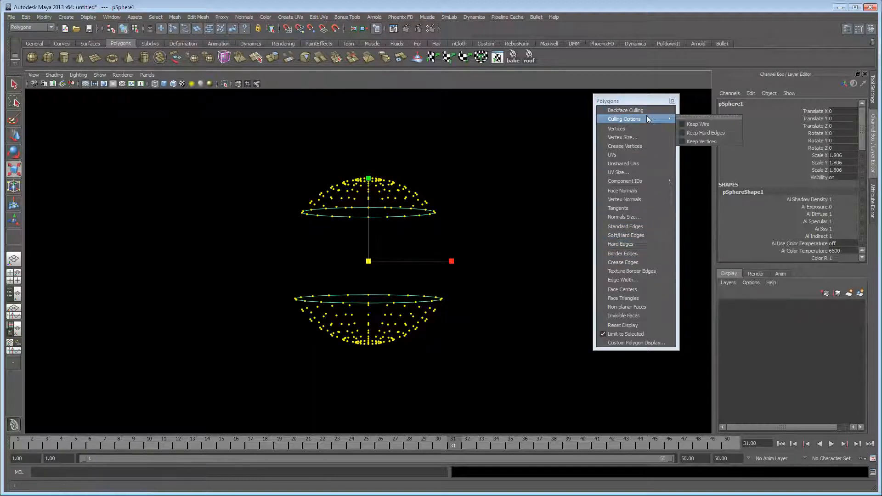
{"action": "left_click", "coordinate": [704, 130]}
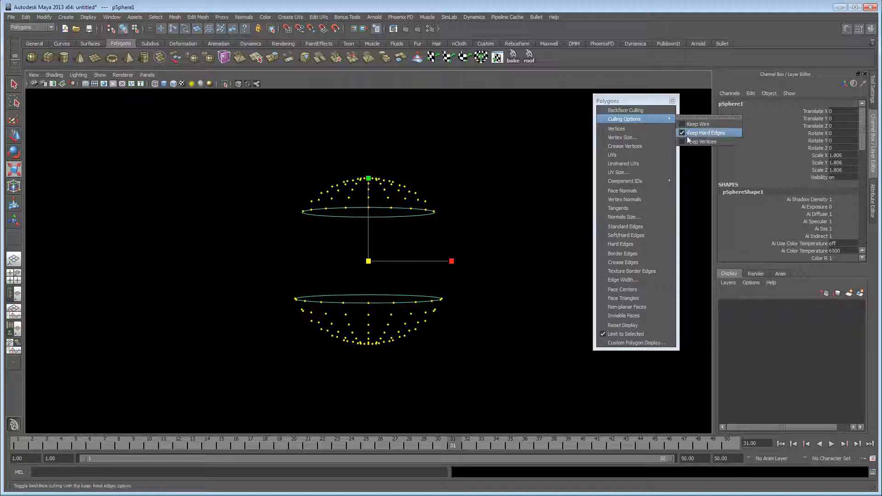
{"action": "left_click", "coordinate": [703, 134]}
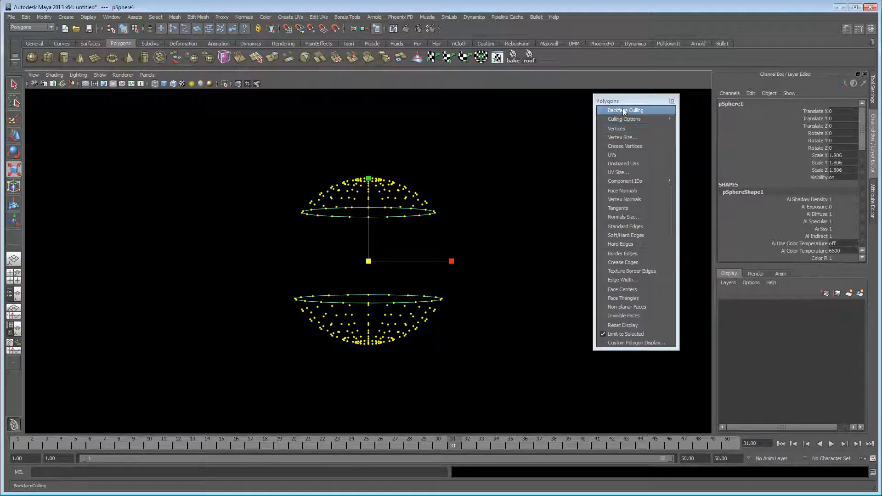
{"action": "left_click_drag", "start_coordinate": [87, 448], "coordinate": [149, 446]}
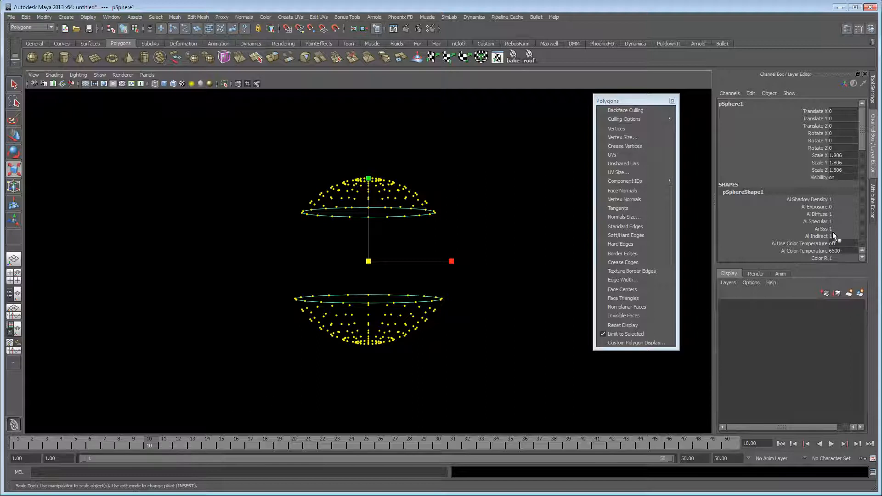
Step: Open the sphere's construction inputs and raise its axis subdivisions to 27
{"action": "scroll", "coordinate": [832, 232], "scroll_direction": "down", "scroll_amount": 15}
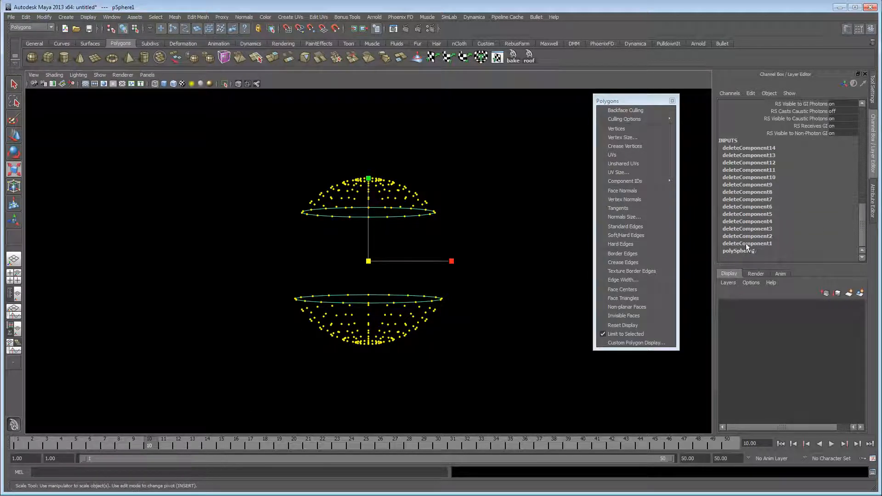
{"action": "left_click", "coordinate": [725, 252]}
{"action": "scroll", "coordinate": [792, 252], "scroll_direction": "down", "scroll_amount": 3}
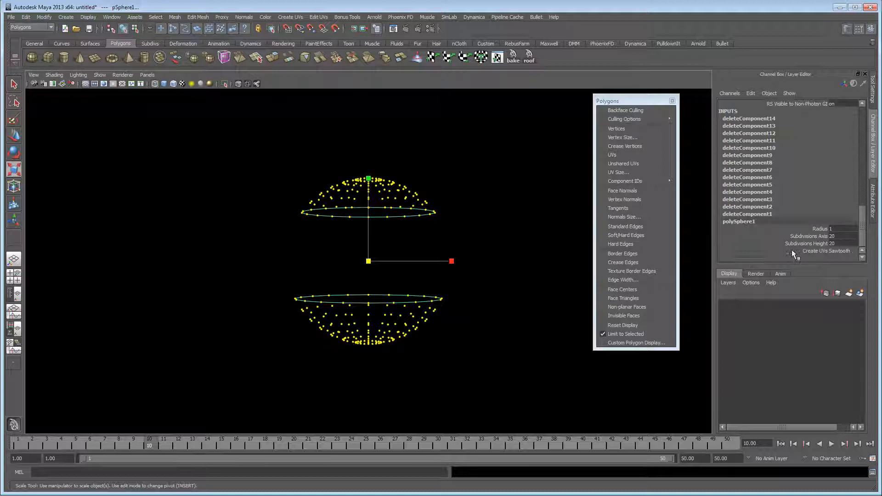
{"action": "left_click", "coordinate": [813, 236]}
{"action": "middle_click_drag", "start_coordinate": [431, 273], "coordinate": [441, 271]}
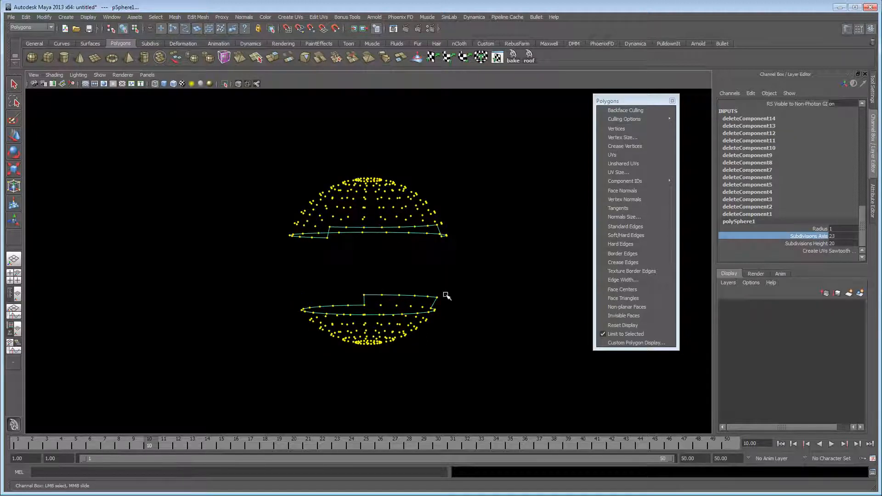
{"action": "middle_click_drag", "start_coordinate": [516, 287], "coordinate": [533, 285]}
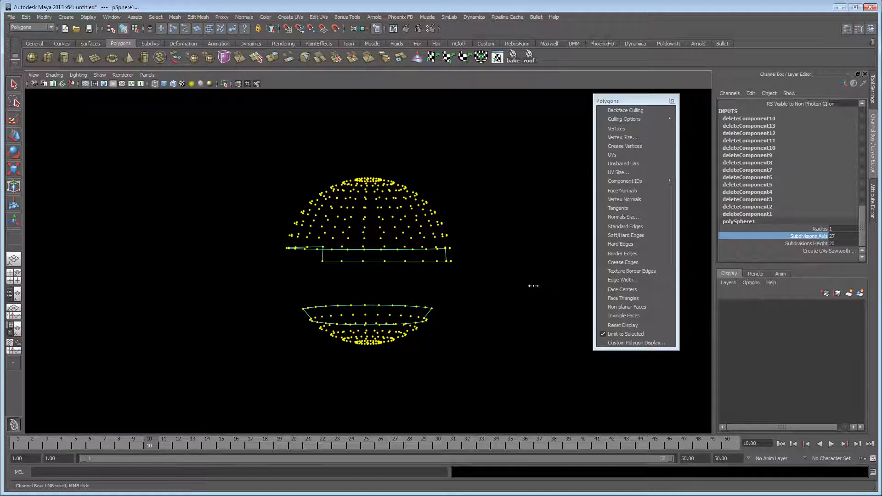
Step: Hide the sphere's vertices and reduce its axis subdivisions to 3, reviewing the animation from frame 1
{"action": "left_click", "coordinate": [638, 132]}
{"action": "middle_click_drag", "start_coordinate": [475, 298], "coordinate": [251, 301]}
{"action": "left_click_drag", "start_coordinate": [88, 444], "coordinate": [17, 445]}
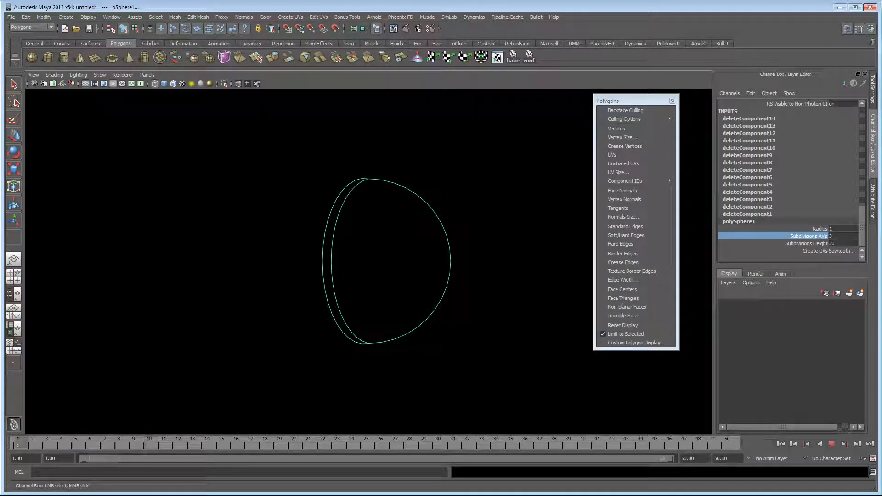
Step: Raise the sphere's axis subdivisions to 50, then 100, and finally 200
{"action": "middle_click_drag", "start_coordinate": [415, 314], "coordinate": [652, 340]}
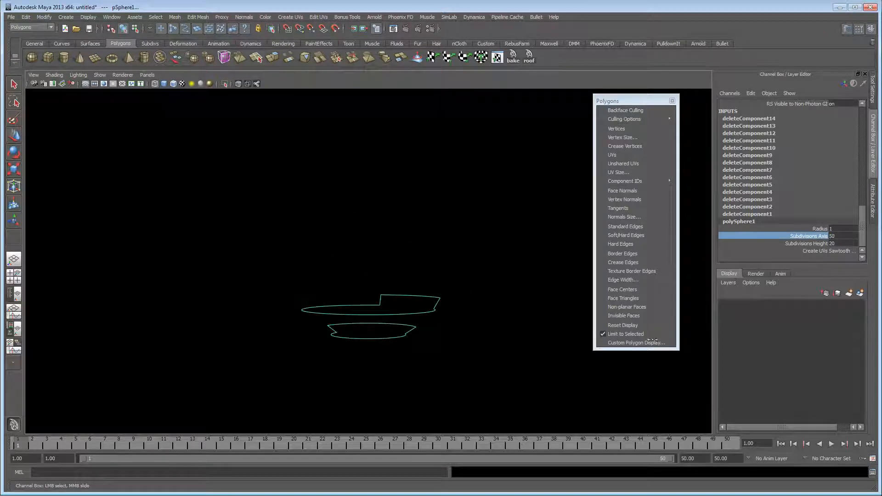
{"action": "left_click", "coordinate": [839, 235]}
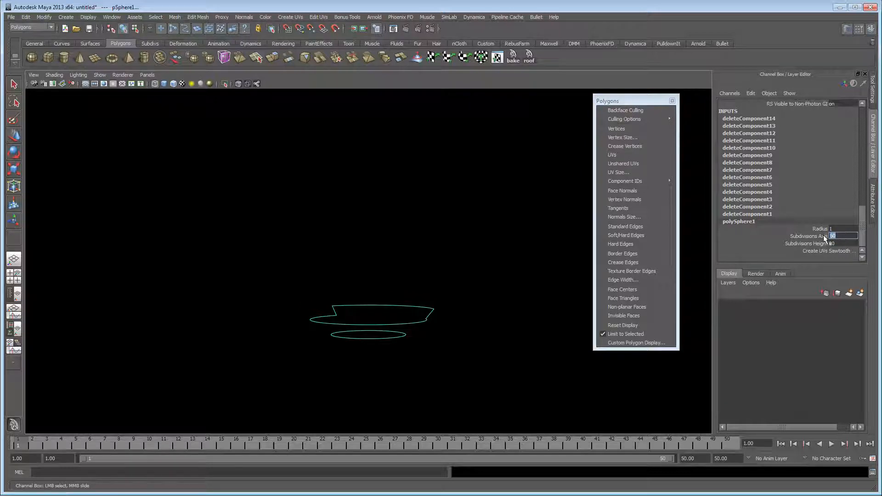
{"action": "type", "text": "100"}
{"action": "key", "text": "Return"}
{"action": "type", "text": "200"}
{"action": "key", "text": "Return"}
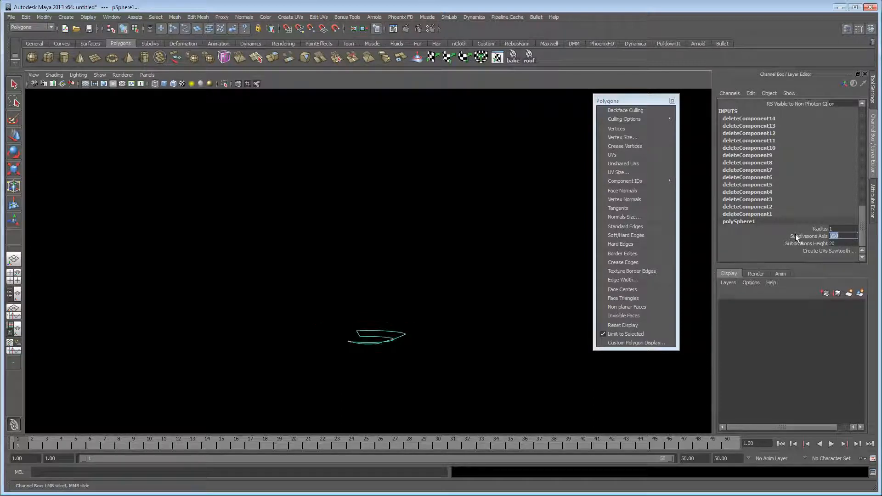
Step: Key the sphere's axis subdivisions of 200 at frame 1, and key its visibility as off on the same frame
{"action": "right_click", "coordinate": [796, 235]}
{"action": "left_click", "coordinate": [799, 250]}
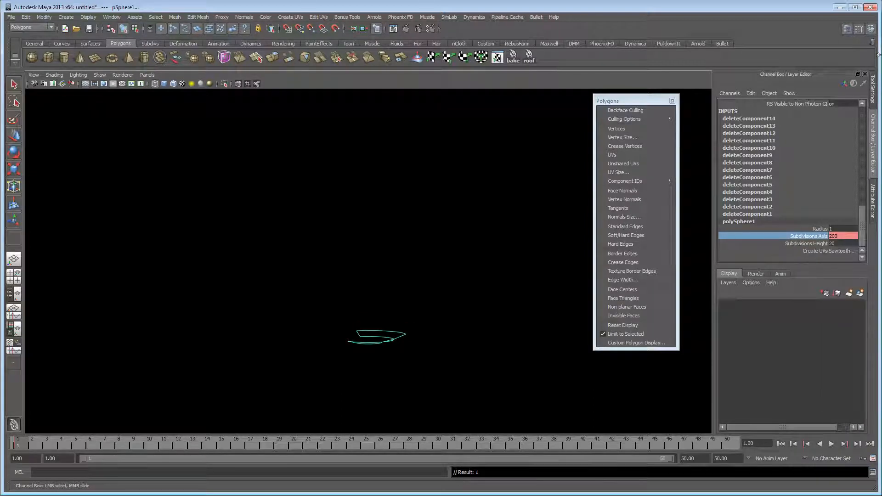
{"action": "scroll", "coordinate": [853, 162], "scroll_direction": "up", "scroll_amount": 10}
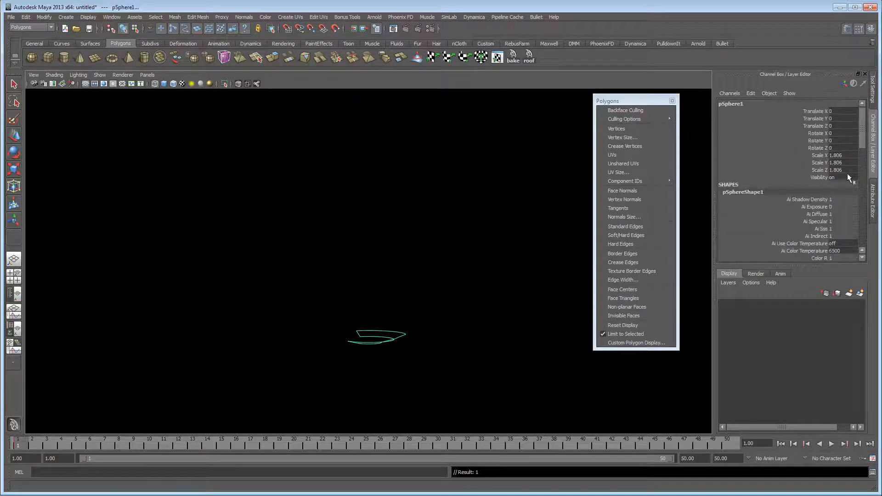
{"action": "left_click", "coordinate": [844, 177]}
{"action": "type", "text": "0"}
{"action": "key", "text": "Return"}
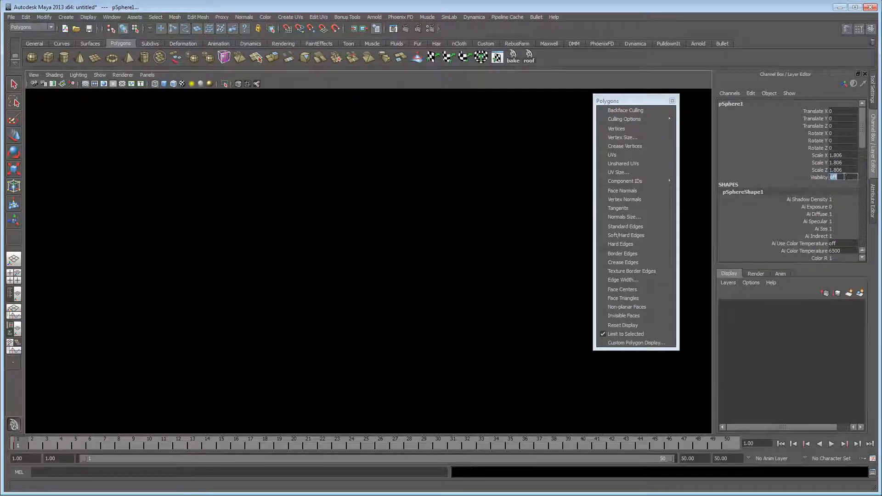
{"action": "left_click", "coordinate": [811, 177]}
{"action": "right_click", "coordinate": [810, 176]}
{"action": "left_click", "coordinate": [818, 190]}
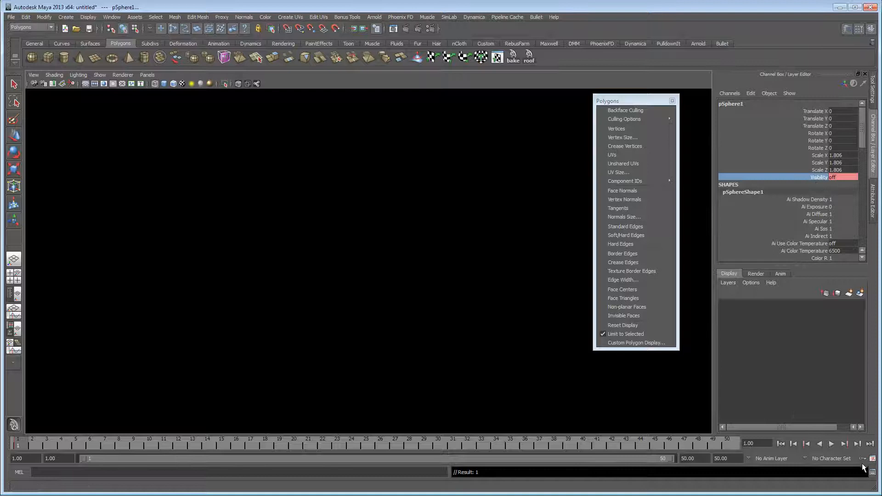
Step: Turn the sphere's visibility back on and key it at frame 2, playing the timeline to check it
{"action": "left_click", "coordinate": [857, 443]}
{"action": "left_click", "coordinate": [845, 177]}
{"action": "type", "text": "1"}
{"action": "key", "text": "Return"}
{"action": "left_click", "coordinate": [820, 177]}
{"action": "right_click", "coordinate": [820, 179]}
{"action": "left_click", "coordinate": [801, 195]}
{"action": "key", "text": "alt+v"}
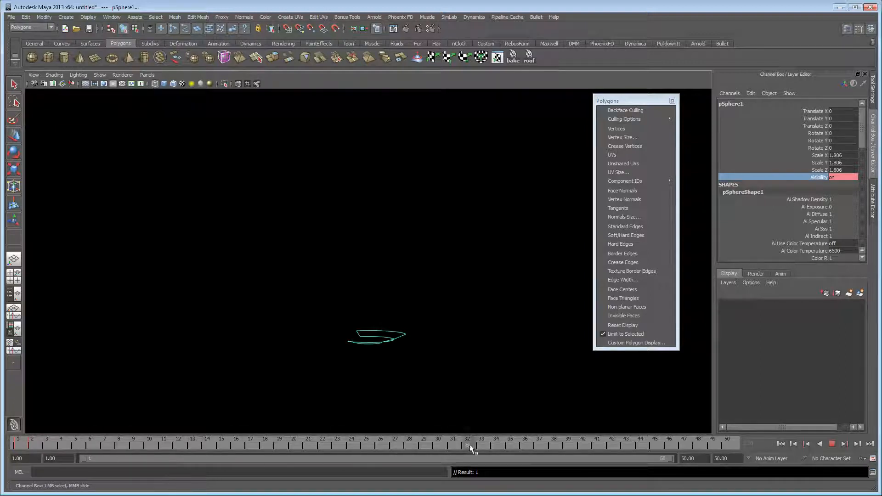
Step: At frame 50, reduce the sphere's axis subdivisions to a single-digit value and key it
{"action": "scroll", "coordinate": [810, 192], "scroll_direction": "down", "scroll_amount": 10}
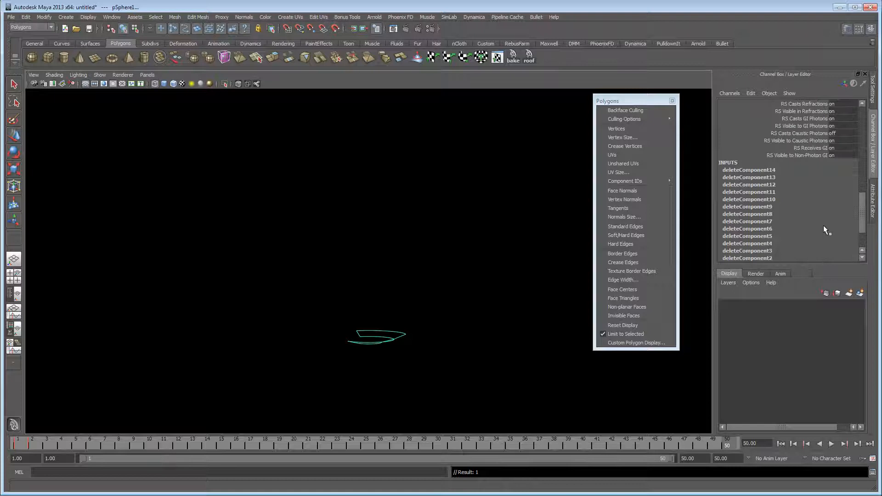
{"action": "left_click", "coordinate": [808, 235]}
{"action": "middle_click_drag", "start_coordinate": [699, 233], "coordinate": [505, 225]}
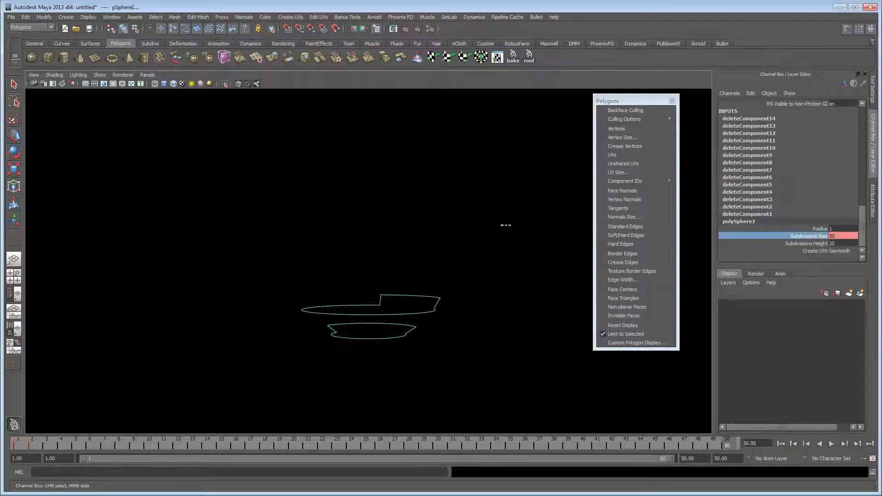
{"action": "middle_click_drag", "start_coordinate": [332, 225], "coordinate": [178, 223]}
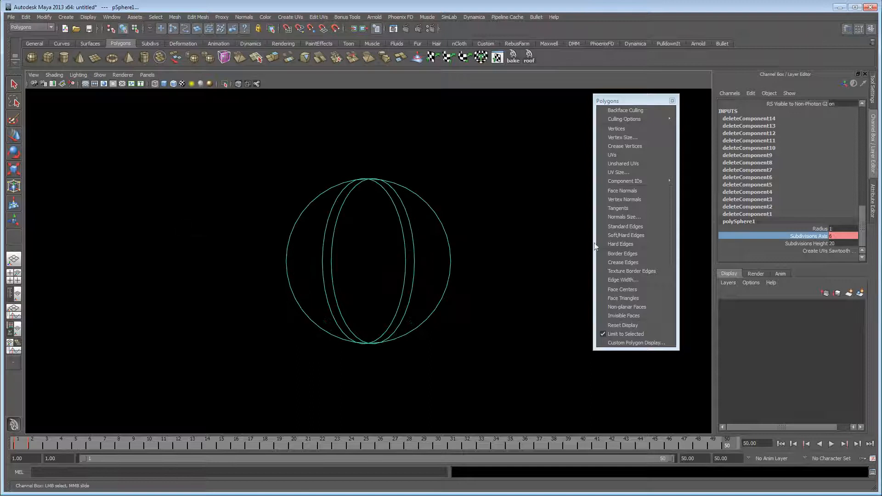
{"action": "right_click", "coordinate": [811, 236]}
{"action": "left_click", "coordinate": [812, 251]}
Step: Play the keyed subdivision animation from frame 1 and scrub through it to review how the sphere builds up, ending at frame 40
{"action": "left_click", "coordinate": [780, 444]}
{"action": "left_click", "coordinate": [831, 444]}
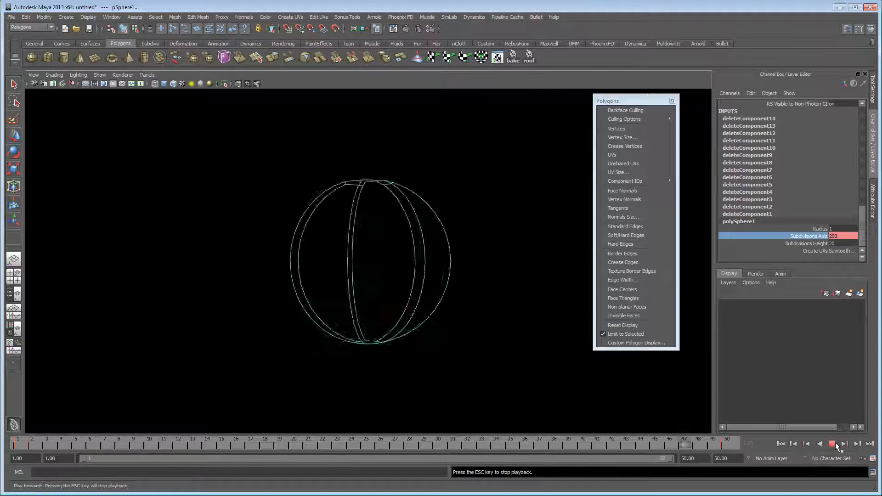
{"action": "left_click", "coordinate": [831, 444]}
{"action": "left_click_drag", "start_coordinate": [158, 445], "coordinate": [17, 460]}
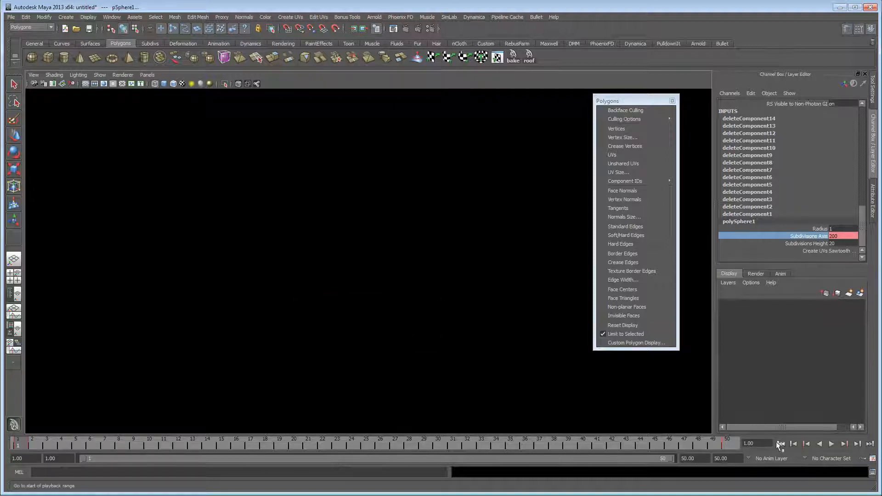
{"action": "left_click", "coordinate": [832, 444]}
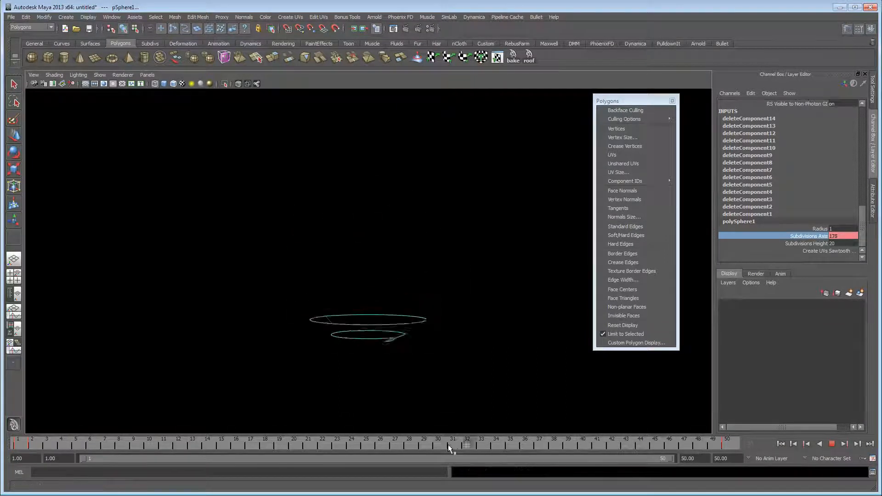
{"action": "left_click", "coordinate": [580, 448]}
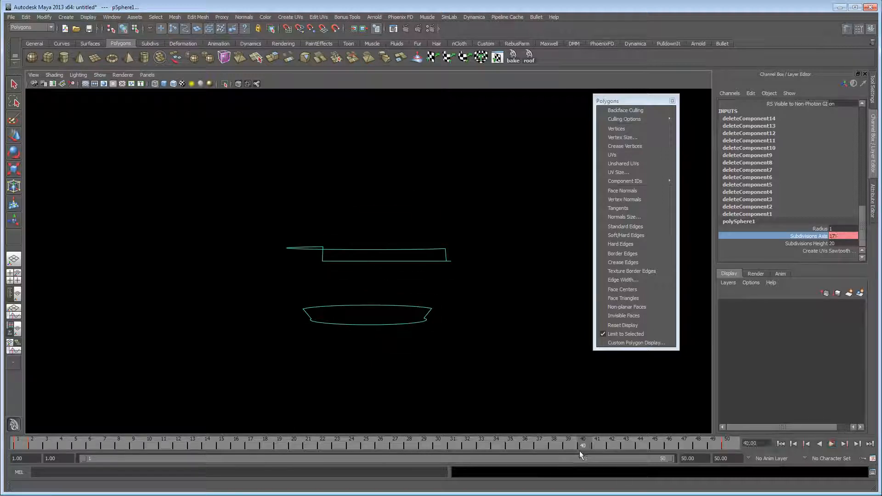
Step: Try displaying the sphere's vertices during playback and hide them again
{"action": "left_click", "coordinate": [624, 130]}
{"action": "key", "text": "alt+v"}
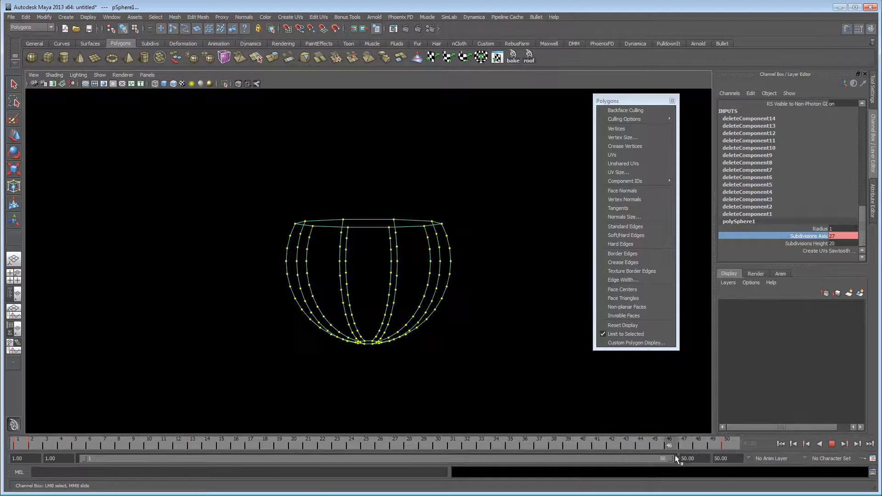
{"action": "left_click", "coordinate": [617, 129]}
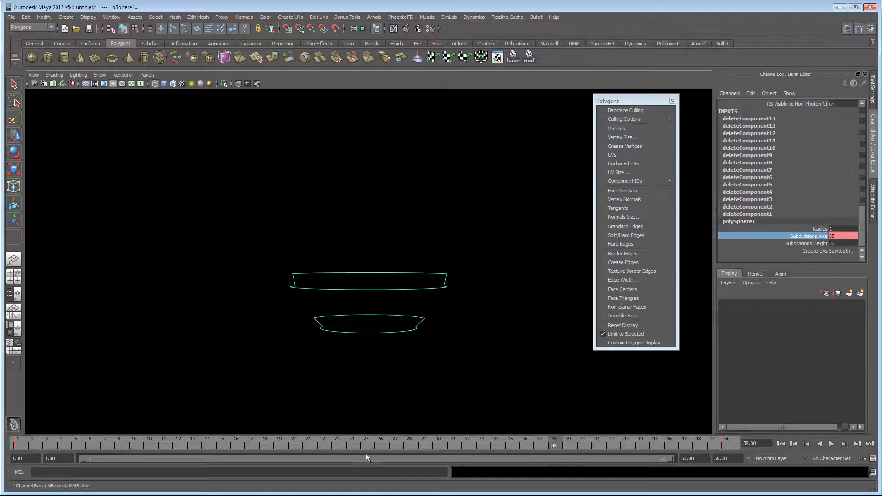
{"action": "key", "text": "alt+v"}
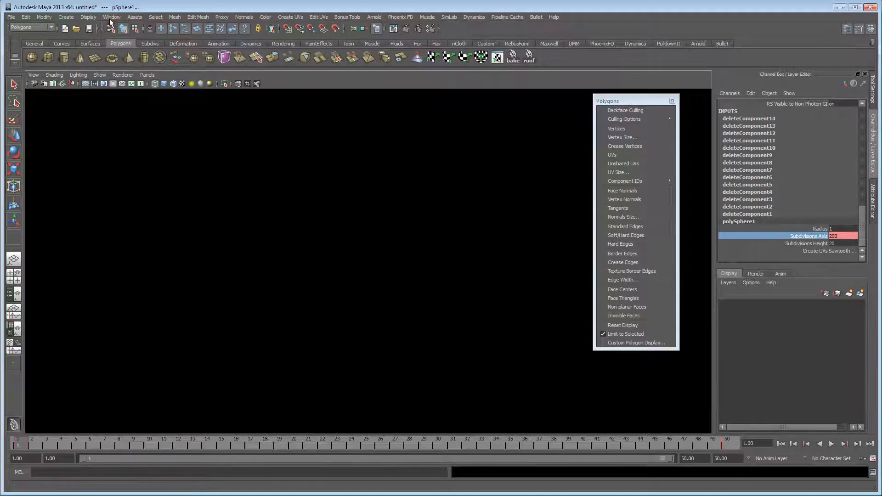
Step: Playblast the sphere animation and save it as the Maya Image sequence AE_curveHOLO in the Circles folder, minimizing the FCheck viewer
{"action": "left_click", "coordinate": [111, 17]}
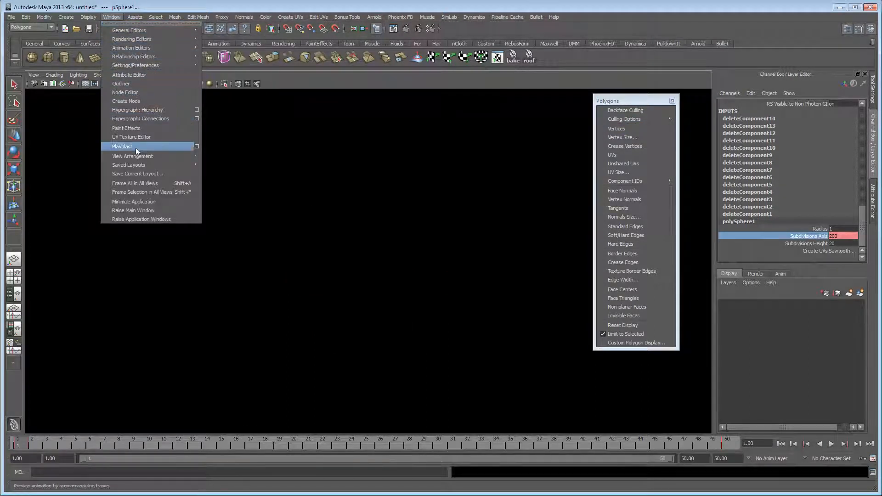
{"action": "left_click", "coordinate": [121, 146]}
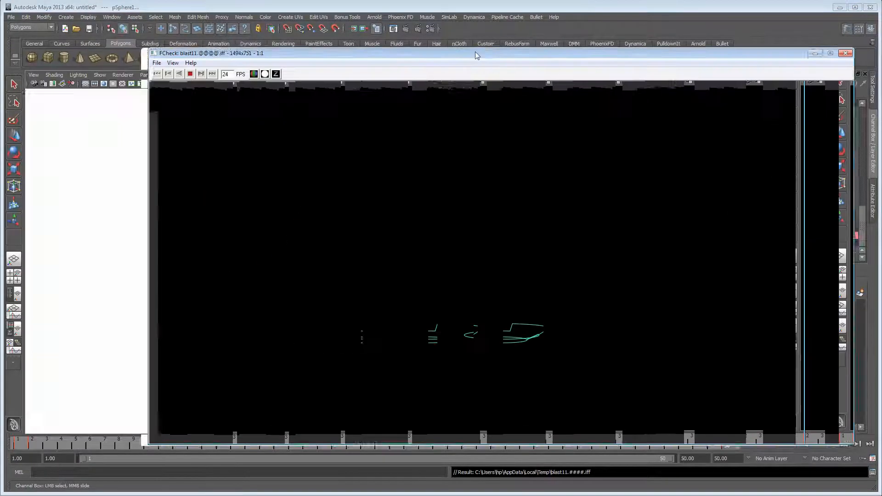
{"action": "left_click", "coordinate": [170, 62]}
{"action": "left_click", "coordinate": [143, 142]}
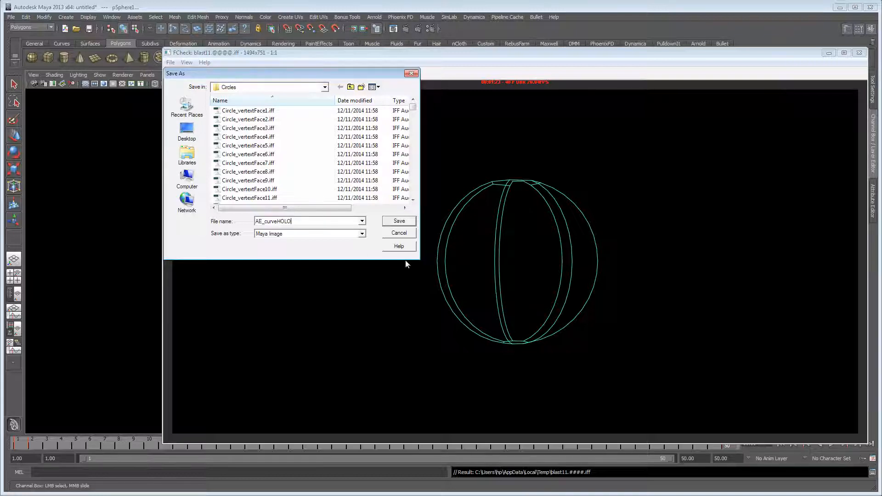
{"action": "left_click", "coordinate": [403, 221]}
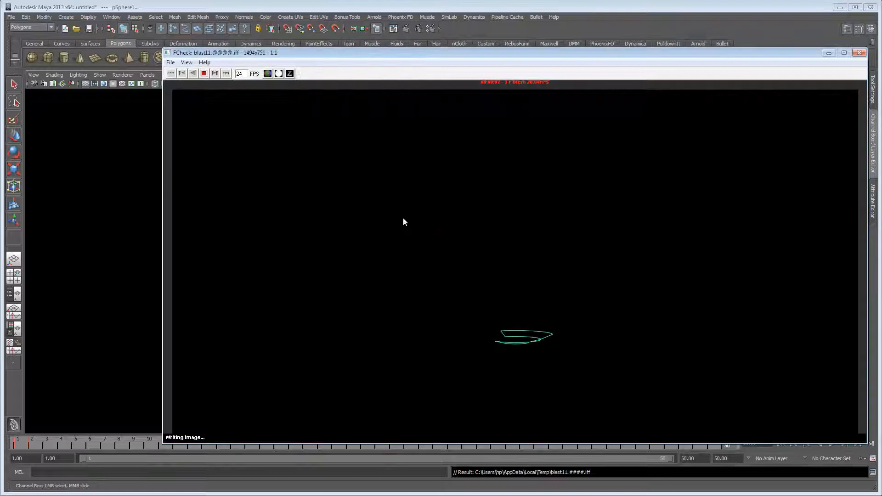
{"action": "left_click", "coordinate": [280, 74]}
{"action": "left_click", "coordinate": [268, 74]}
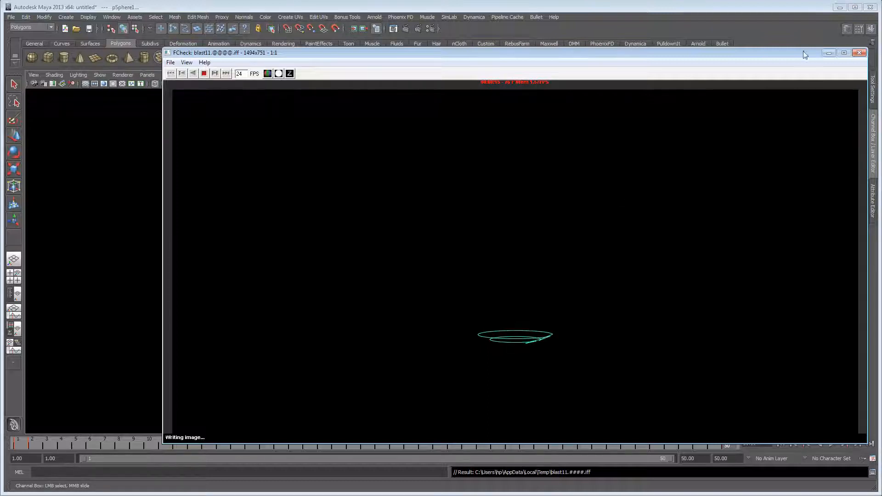
{"action": "left_click", "coordinate": [828, 53]}
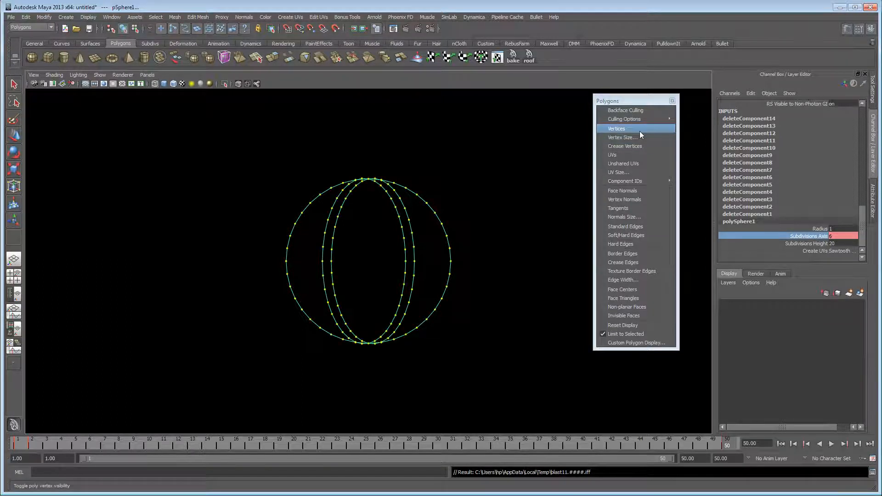
Step: Show the sphere's vertices and compare the border, soft/hard, standard and hard edge display modes on it
{"action": "key", "text": "alt+v"}
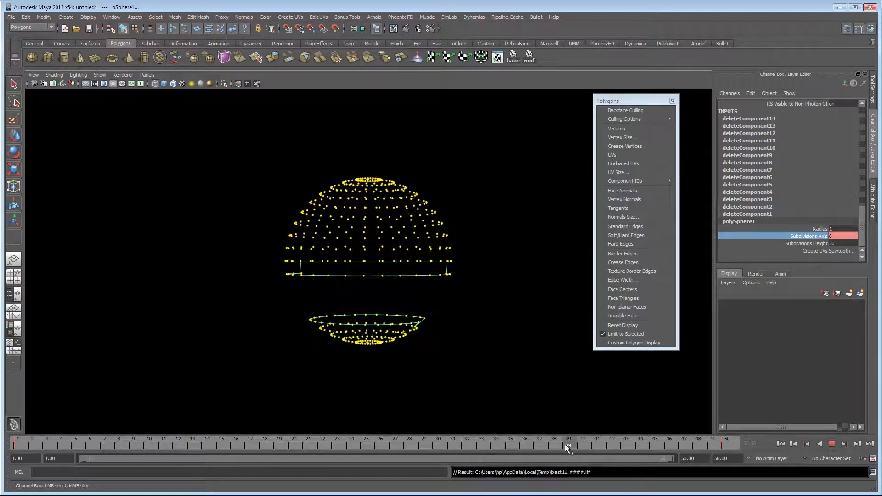
{"action": "left_click", "coordinate": [643, 254]}
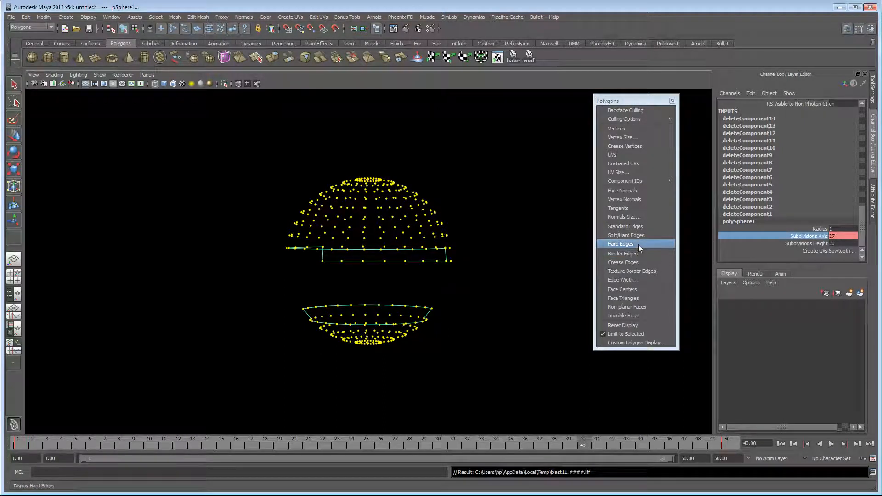
{"action": "left_click", "coordinate": [638, 235]}
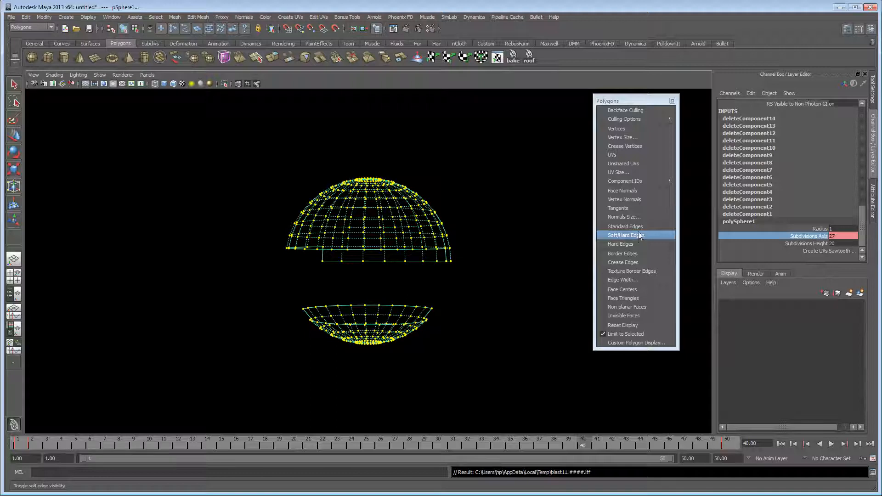
{"action": "left_click", "coordinate": [638, 227]}
{"action": "left_click", "coordinate": [637, 236]}
{"action": "left_click", "coordinate": [635, 243]}
Step: Turn off the Keep Hard Edges culling option for the sphere and scrub through the animation
{"action": "mouse_move", "coordinate": [669, 121]}
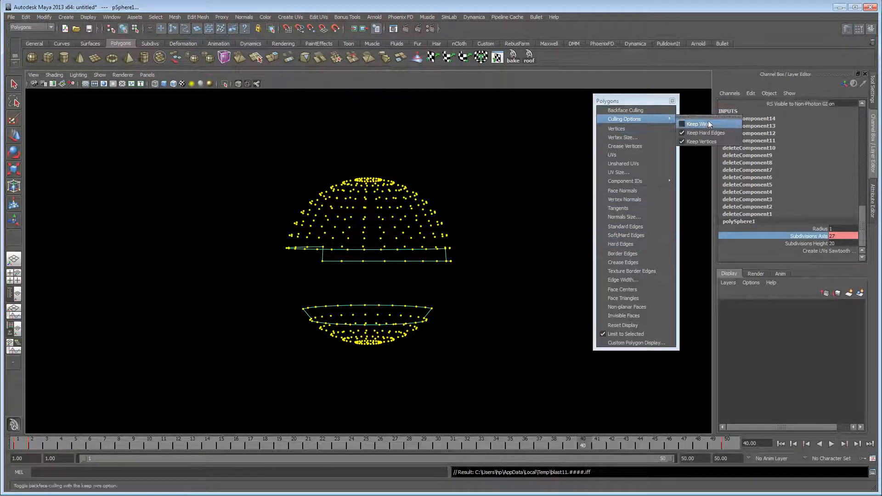
{"action": "left_click", "coordinate": [702, 134]}
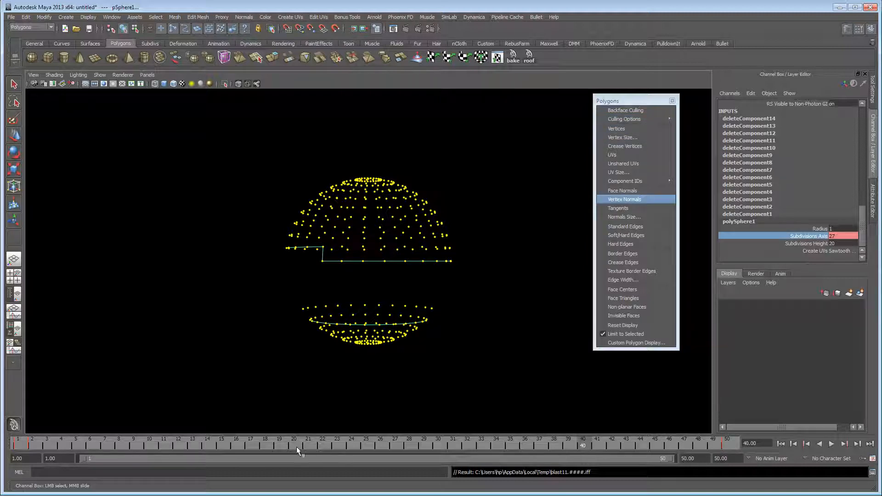
{"action": "left_click_drag", "start_coordinate": [17, 446], "coordinate": [630, 445]}
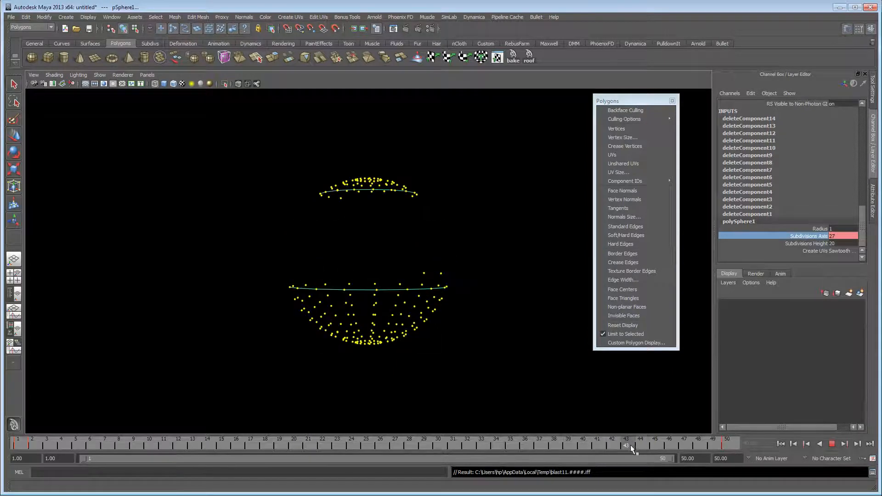
Step: Deselect the sphere and preview its vertex animation, stopping at frame 39
{"action": "left_click", "coordinate": [487, 407]}
{"action": "key", "text": "alt+v"}
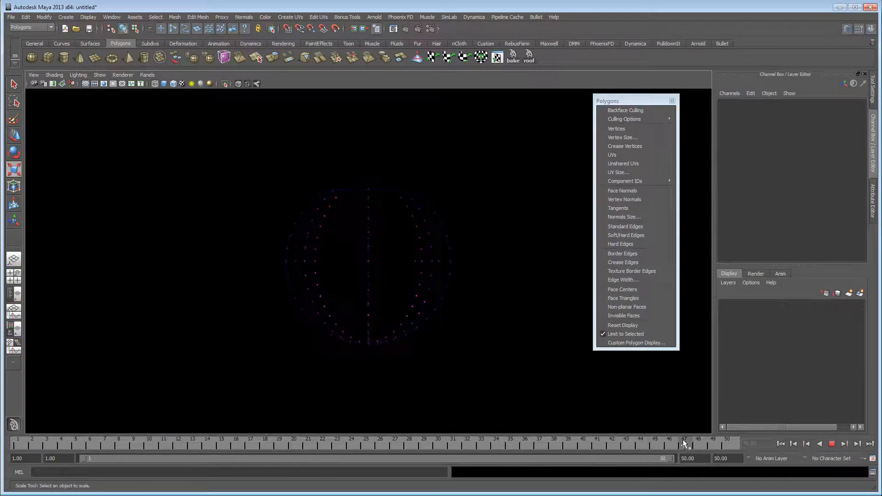
{"action": "left_click_drag", "start_coordinate": [473, 445], "coordinate": [570, 446]}
Step: Adjust the vertex display size to about 0.56 and review the animation up to frame 41
{"action": "left_click", "coordinate": [641, 137]}
{"action": "left_click_drag", "start_coordinate": [507, 126], "coordinate": [516, 127]}
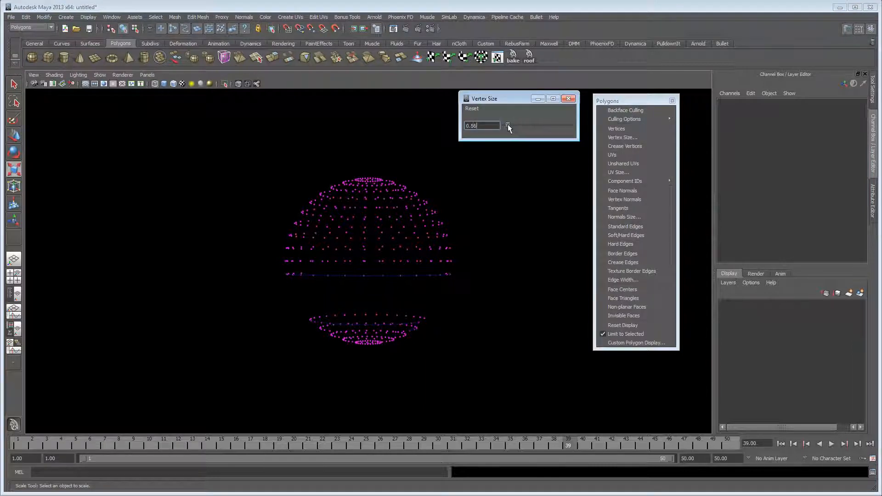
{"action": "left_click", "coordinate": [568, 100]}
{"action": "key", "text": "alt+v"}
{"action": "left_click_drag", "start_coordinate": [236, 445], "coordinate": [596, 445]}
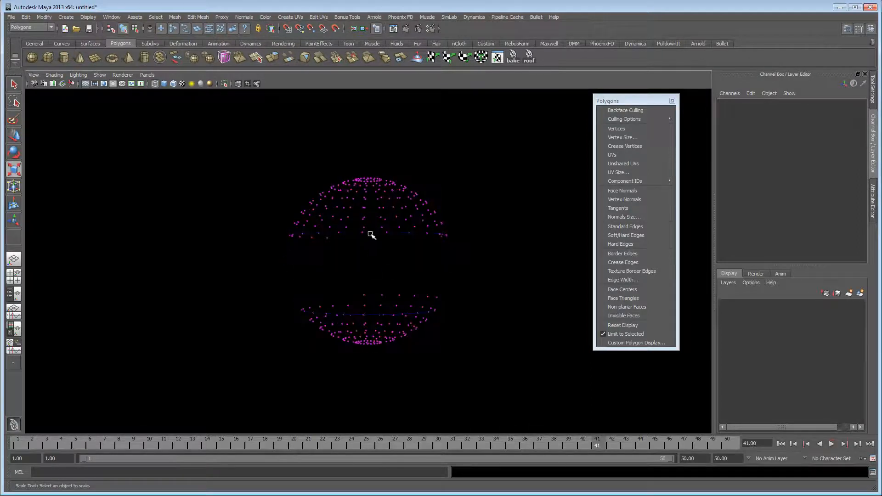
Step: Highlight the sphere's wireframe with its vertex components displayed and scrub back to frame 28
{"action": "left_click", "coordinate": [370, 234]}
{"action": "left_click", "coordinate": [354, 245]}
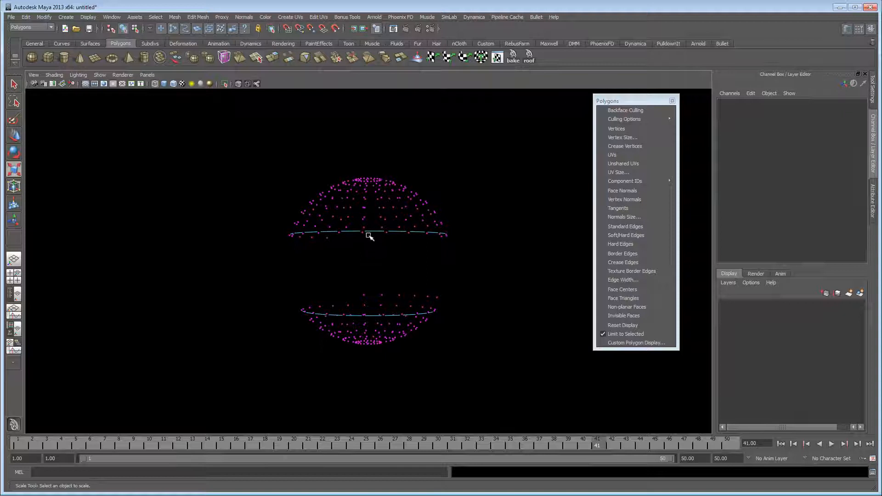
{"action": "mouse_move", "coordinate": [590, 447]}
{"action": "left_mouse_down"}
{"action": "mouse_move", "coordinate": [407, 444]}
{"action": "mouse_move", "coordinate": [710, 443]}
{"action": "mouse_move", "coordinate": [410, 446]}
{"action": "left_mouse_up"}
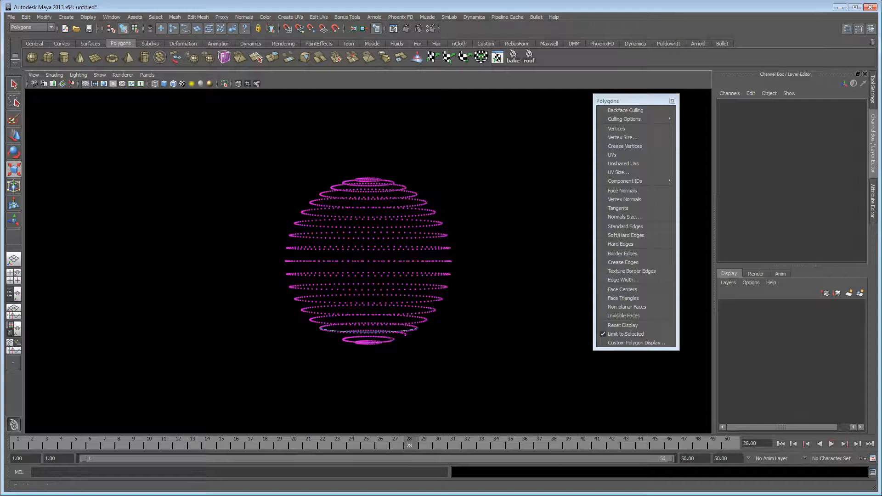
Step: Playblast the sphere's vertex animation and move the preview window over the viewport
{"action": "left_click", "coordinate": [112, 17]}
{"action": "left_click", "coordinate": [134, 137]}
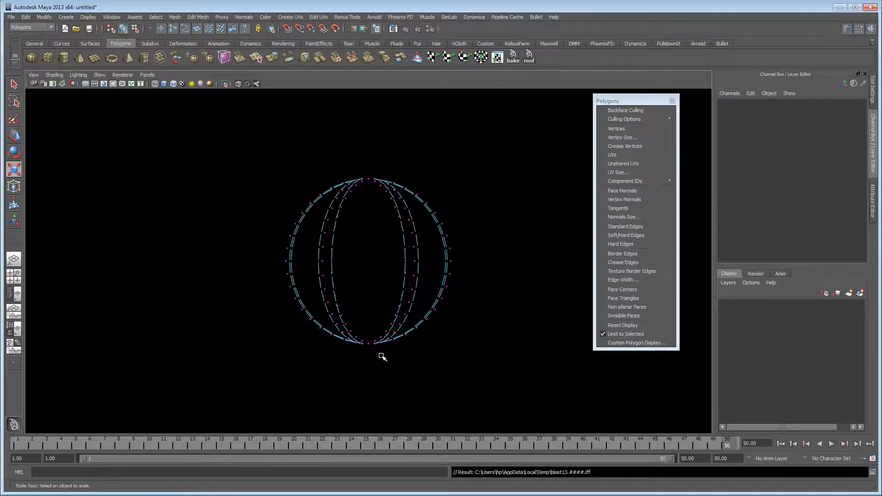
{"action": "left_click_drag", "start_coordinate": [881, 79], "coordinate": [350, 79]}
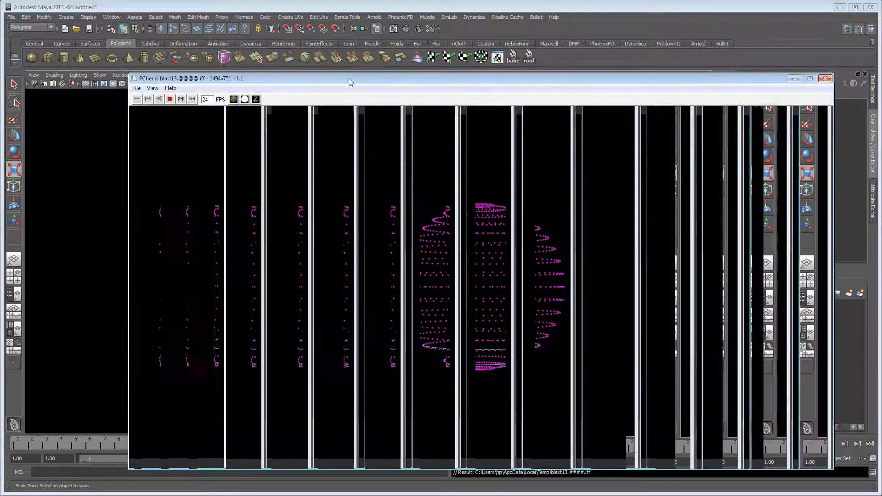
Step: Save the vertex playblast as a Maya Image sequence named AE_curveHolo_verts in the Circles folder, and close the preview window
{"action": "left_click", "coordinate": [138, 87]}
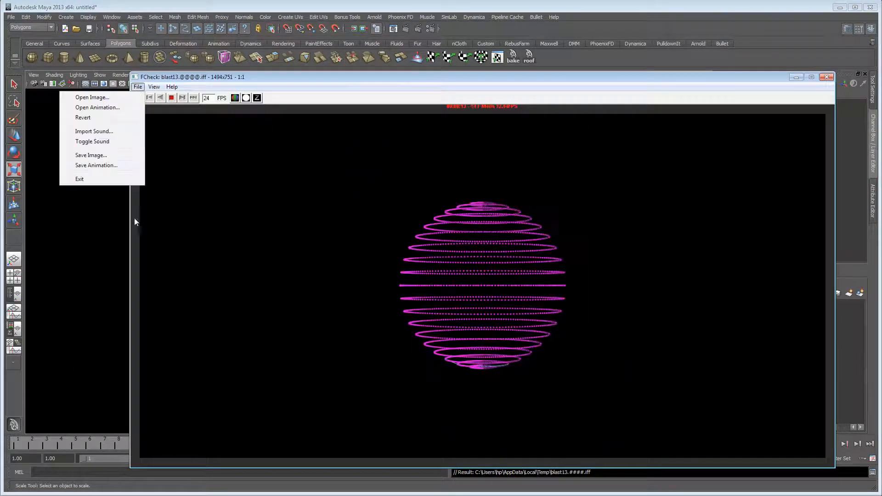
{"action": "left_click", "coordinate": [107, 166]}
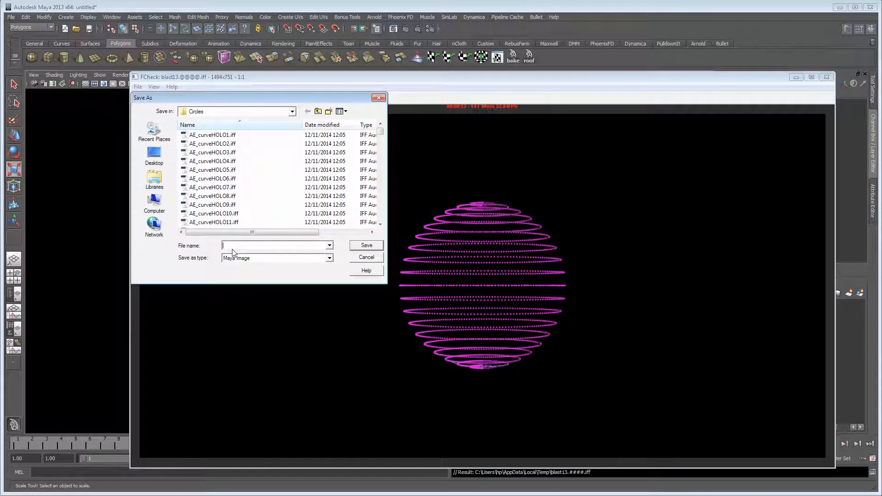
{"action": "type", "text": "AE_curve"}
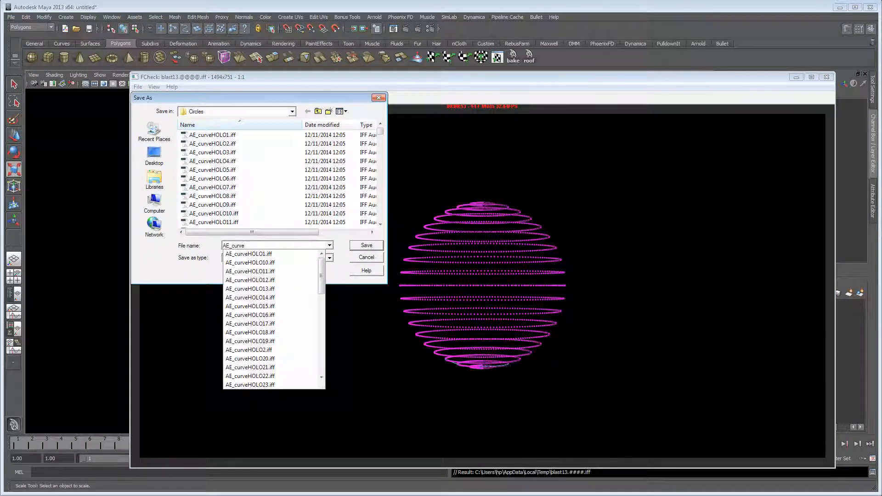
{"action": "type", "text": "Holo_verts"}
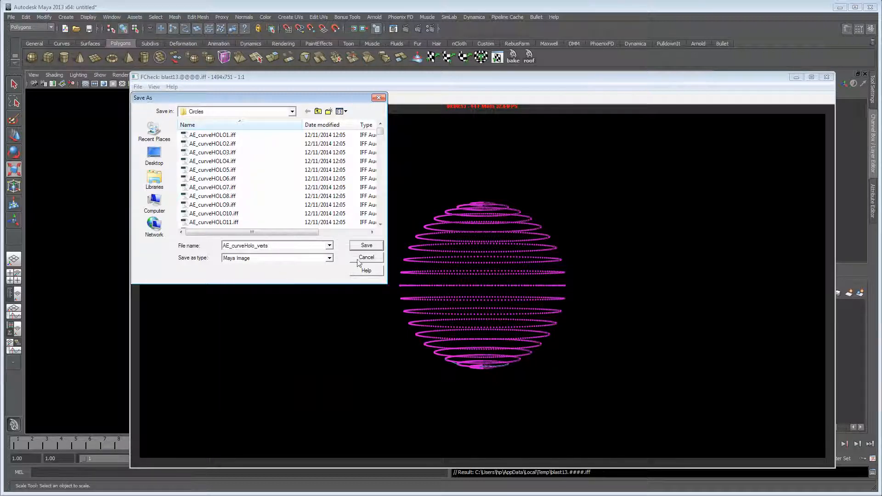
{"action": "left_click", "coordinate": [364, 247]}
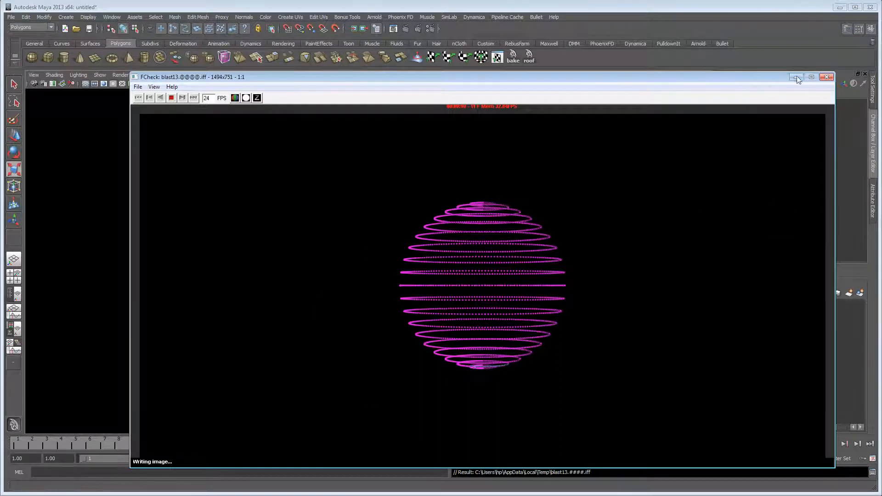
{"action": "left_click", "coordinate": [828, 78]}
Step: Turn off the Keep Vertices culling option, display the sphere's standard edges, and scrub through the animation to check them
{"action": "left_click_drag", "start_coordinate": [79, 446], "coordinate": [611, 447]}
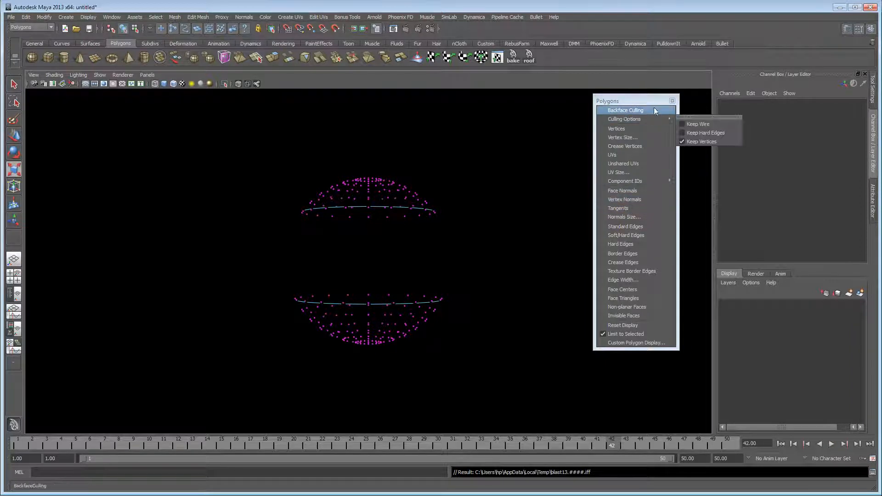
{"action": "left_click", "coordinate": [696, 141]}
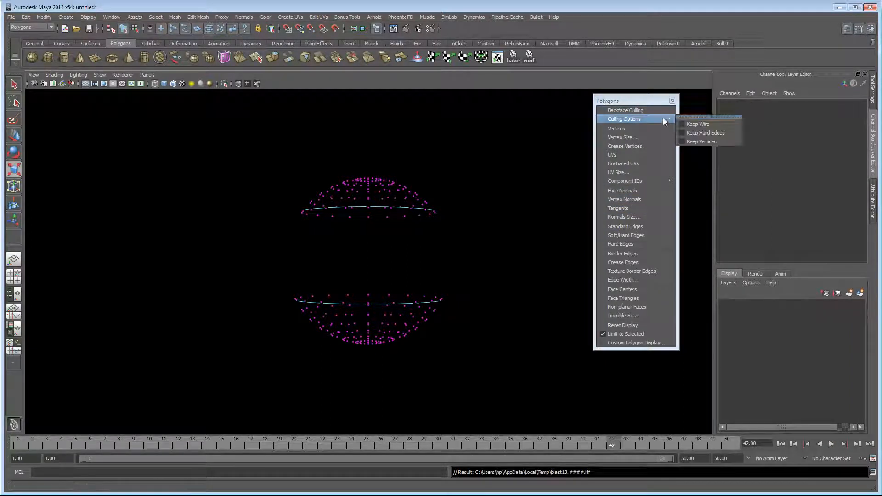
{"action": "left_click", "coordinate": [634, 226]}
{"action": "left_click_drag", "start_coordinate": [189, 443], "coordinate": [511, 448]}
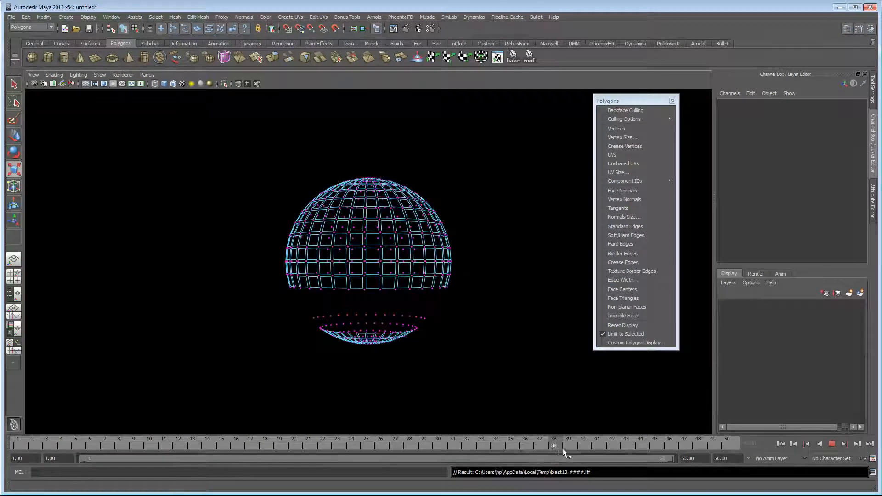
{"action": "left_click_drag", "start_coordinate": [563, 448], "coordinate": [599, 449]}
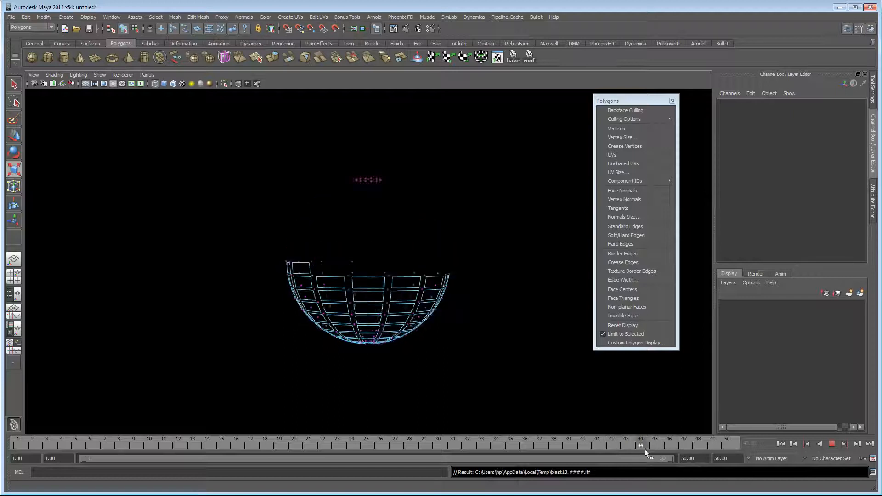
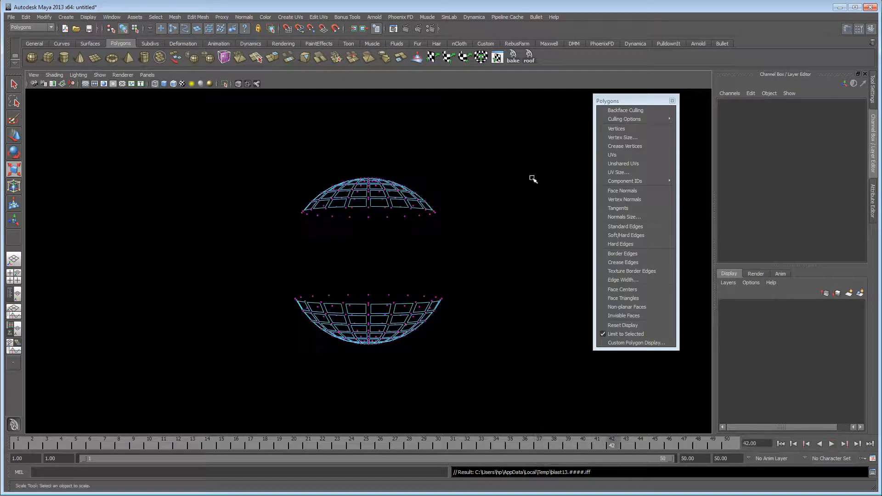
Step: Hide the sphere's vertices, scrub to frame 44, and playblast the animation with only the standard edges displayed
{"action": "left_click", "coordinate": [637, 130]}
{"action": "left_click_drag", "start_coordinate": [616, 445], "coordinate": [648, 450]}
{"action": "left_click", "coordinate": [111, 19]}
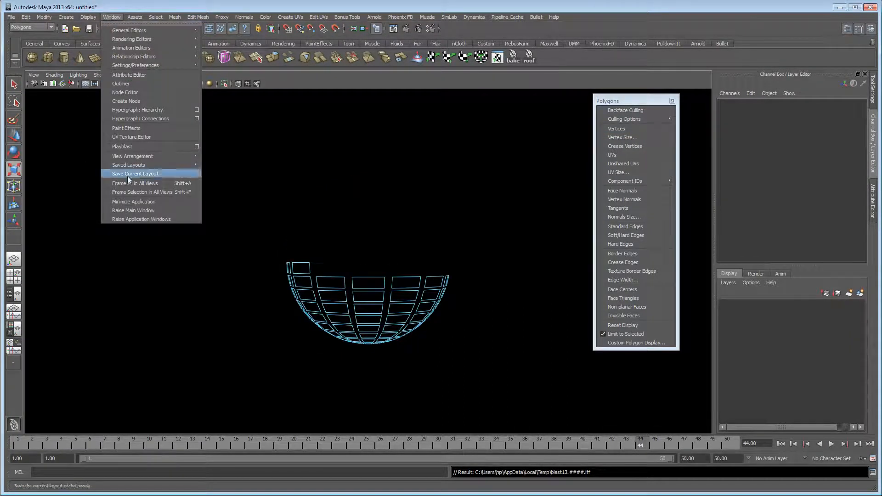
{"action": "left_click", "coordinate": [142, 146]}
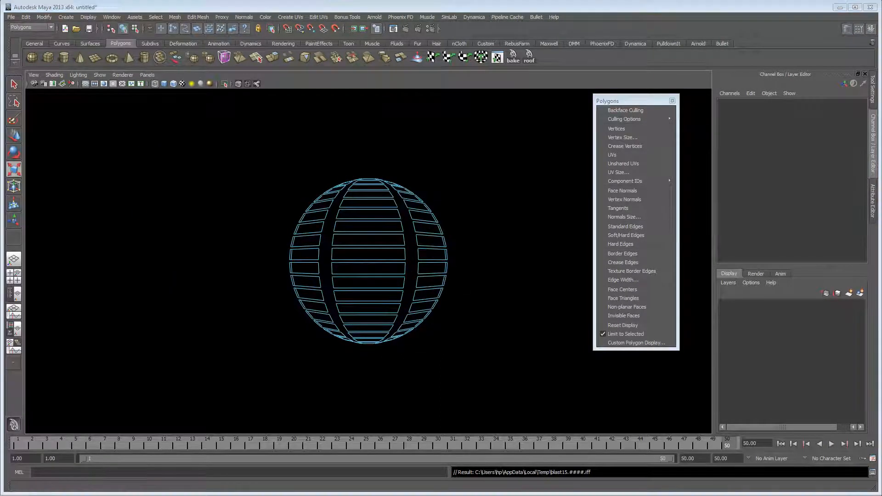
Step: Start saving the standard-edge playblast as an animation image sequence in the Circles folder
{"action": "left_click", "coordinate": [110, 82]}
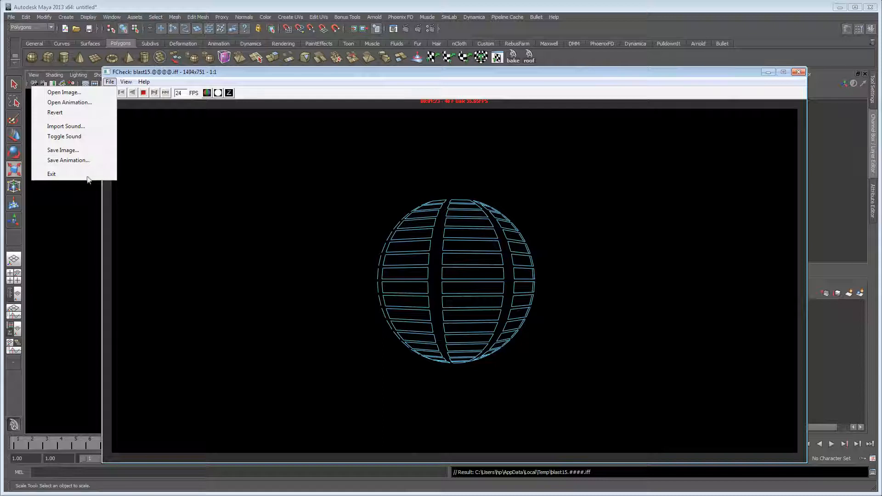
{"action": "left_click", "coordinate": [87, 161]}
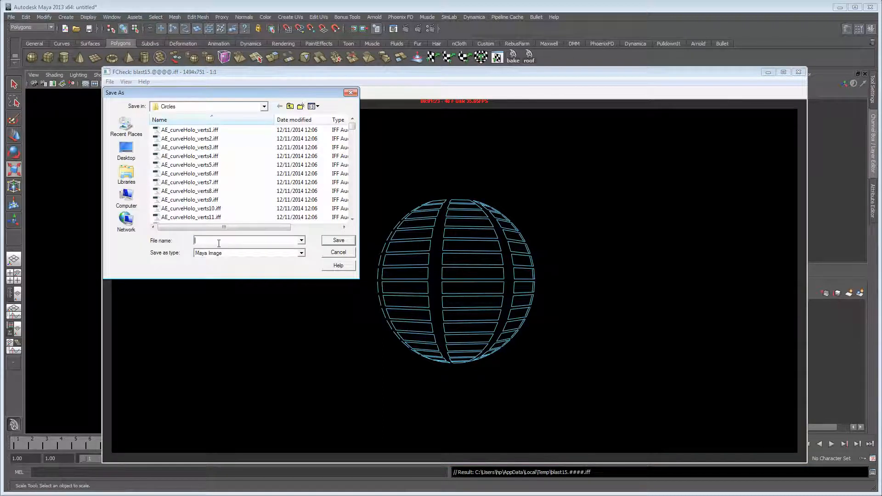
Step: Save the playblast image sequence in the Circles folder as AE_curveHoloQuad and close the FCheck playback window
{"action": "type", "text": "AE"}
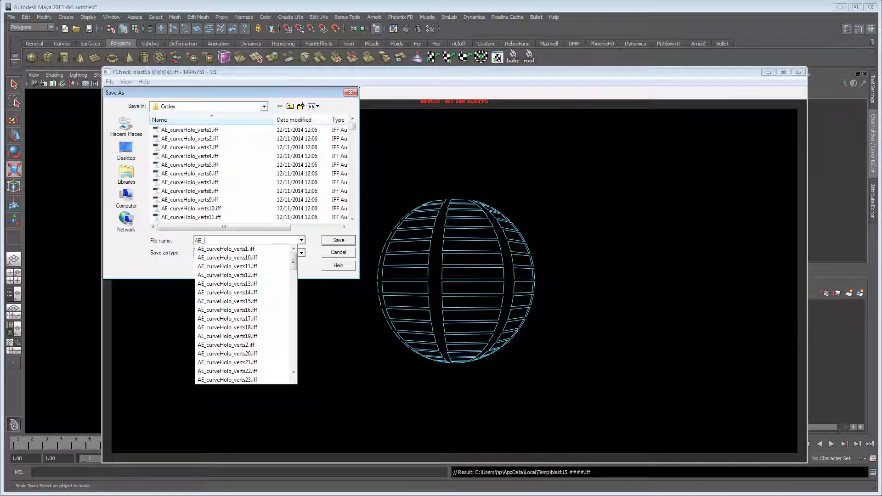
{"action": "type", "text": "_curveHolo"}
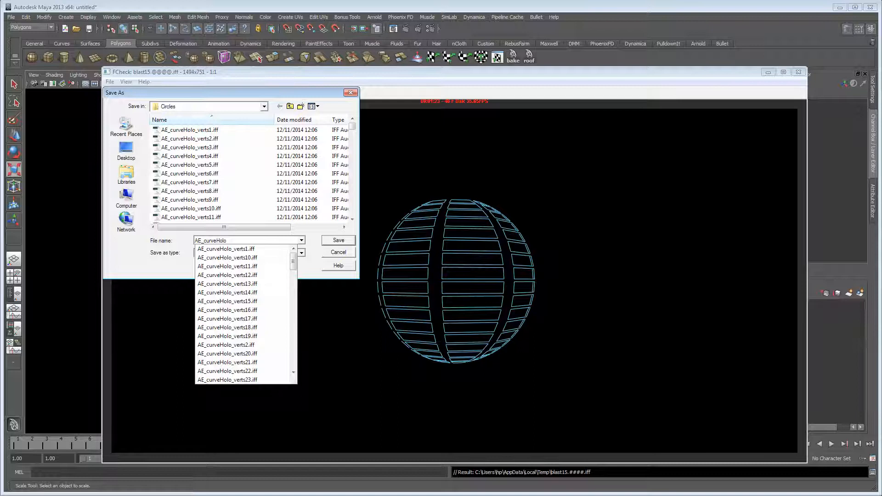
{"action": "type", "text": "Quad"}
{"action": "key", "text": "Return"}
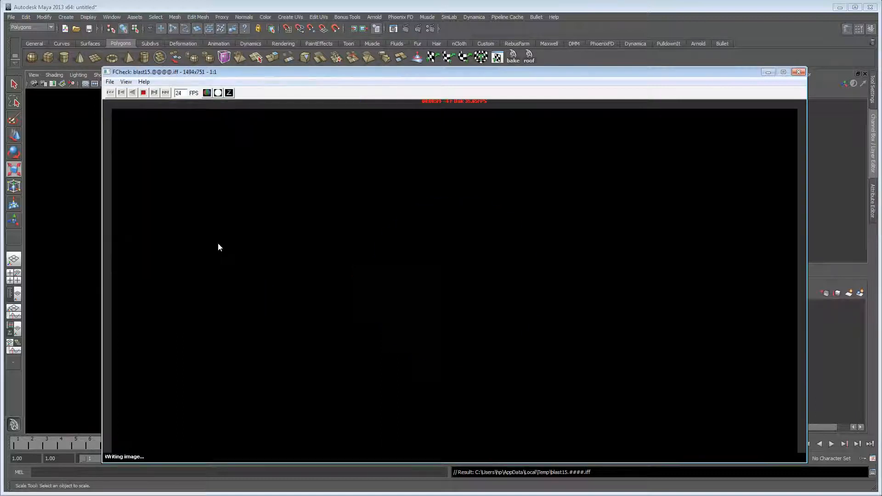
{"action": "left_click", "coordinate": [798, 72]}
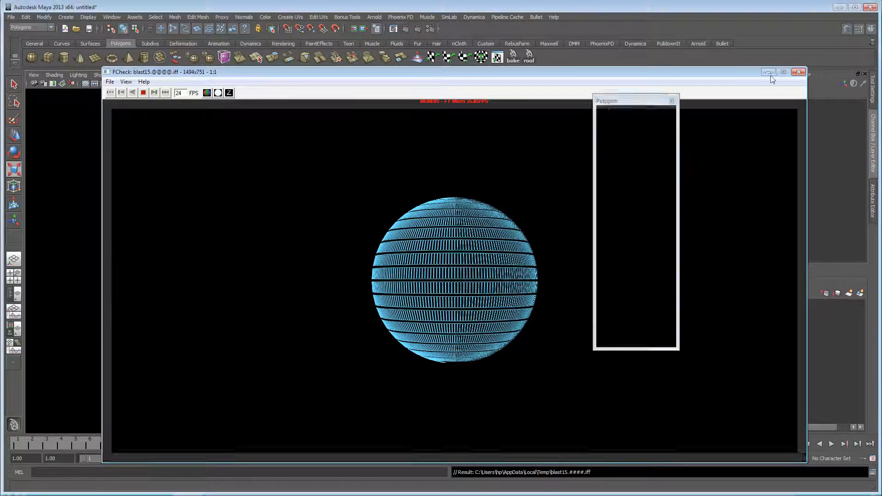
Step: Play and scrub the wireframe sphere animation, examining how the quads break up around frames 37 to 47
{"action": "key", "text": "alt+v"}
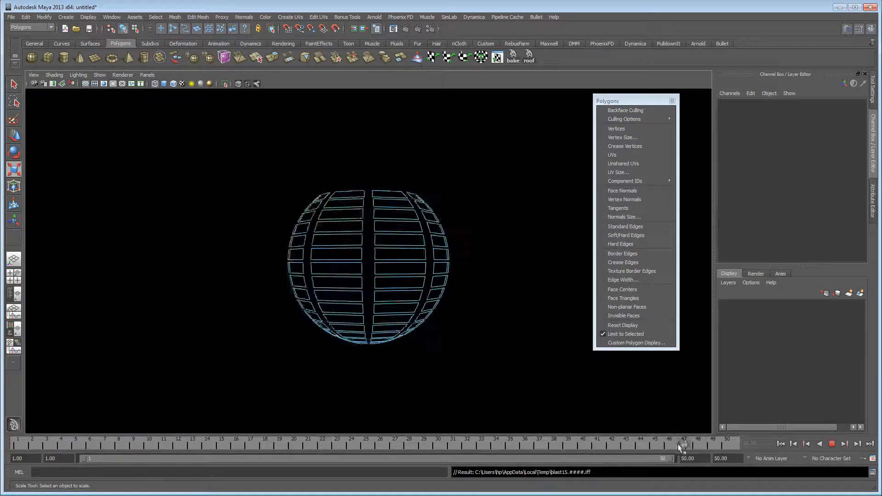
{"action": "mouse_move", "coordinate": [645, 445]}
{"action": "left_mouse_down"}
{"action": "mouse_move", "coordinate": [603, 446]}
{"action": "mouse_move", "coordinate": [679, 443]}
{"action": "mouse_move", "coordinate": [510, 448]}
{"action": "mouse_move", "coordinate": [644, 444]}
{"action": "left_mouse_up"}
{"action": "key", "text": "alt+v"}
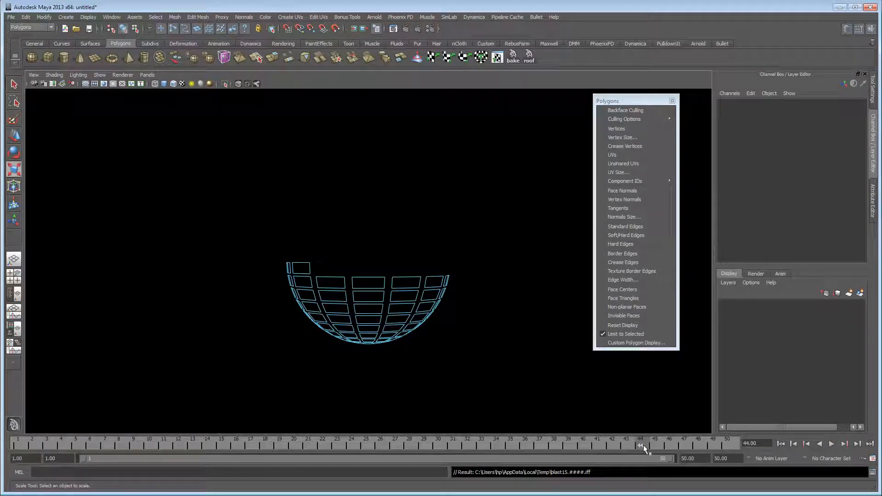
{"action": "key", "text": "alt+v"}
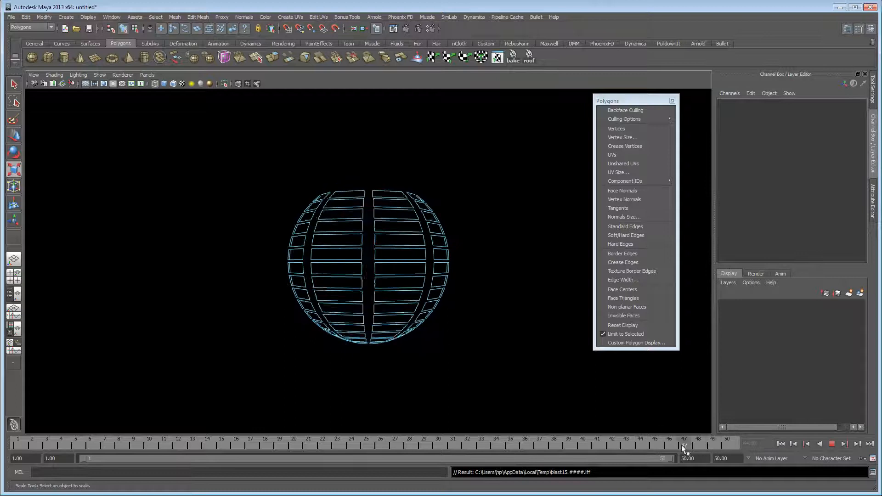
{"action": "key", "text": "alt+v"}
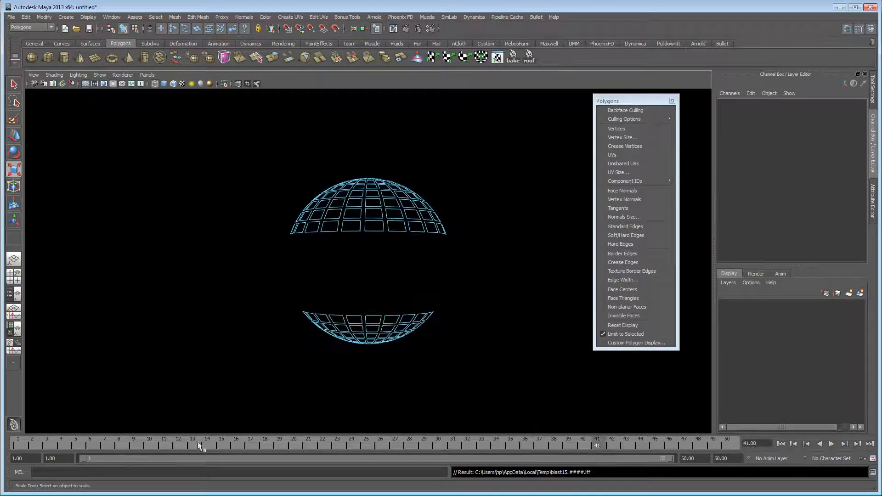
{"action": "mouse_move", "coordinate": [586, 443]}
{"action": "left_mouse_down"}
{"action": "mouse_move", "coordinate": [427, 444]}
{"action": "mouse_move", "coordinate": [633, 445]}
{"action": "left_mouse_up"}
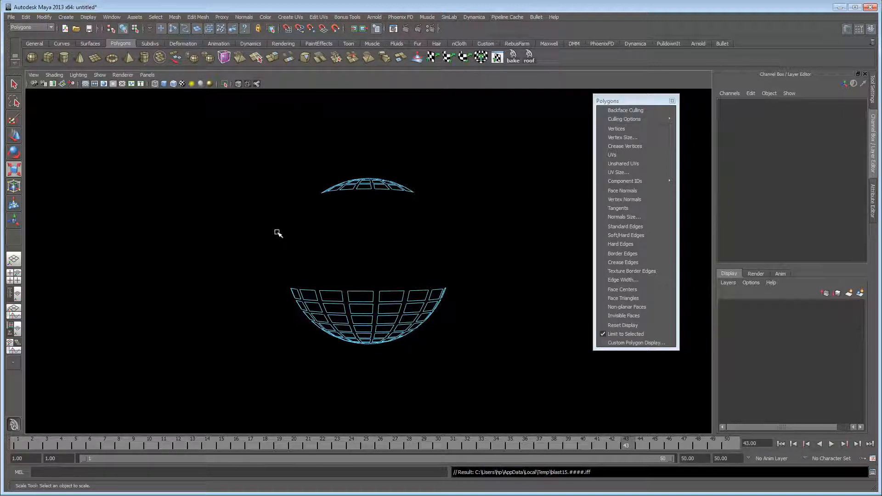
{"action": "left_click_drag", "start_coordinate": [627, 443], "coordinate": [534, 450]}
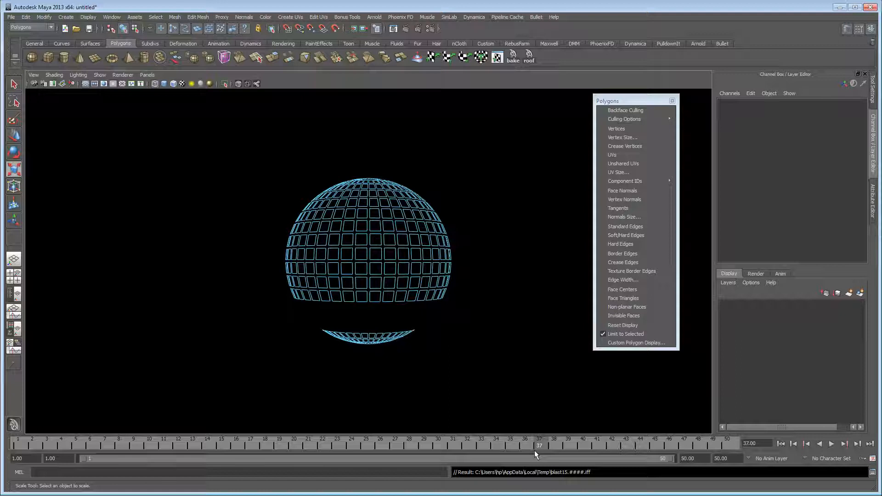
{"action": "key", "text": "alt+v"}
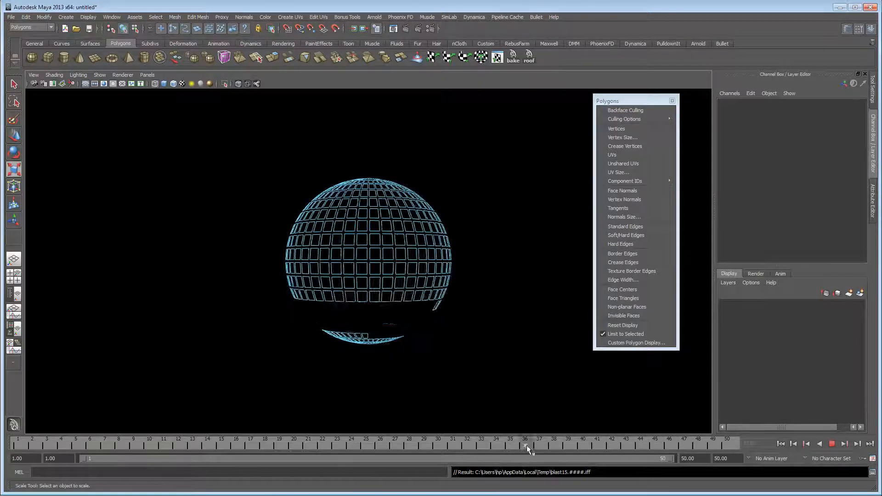
{"action": "left_click_drag", "start_coordinate": [679, 443], "coordinate": [606, 445]}
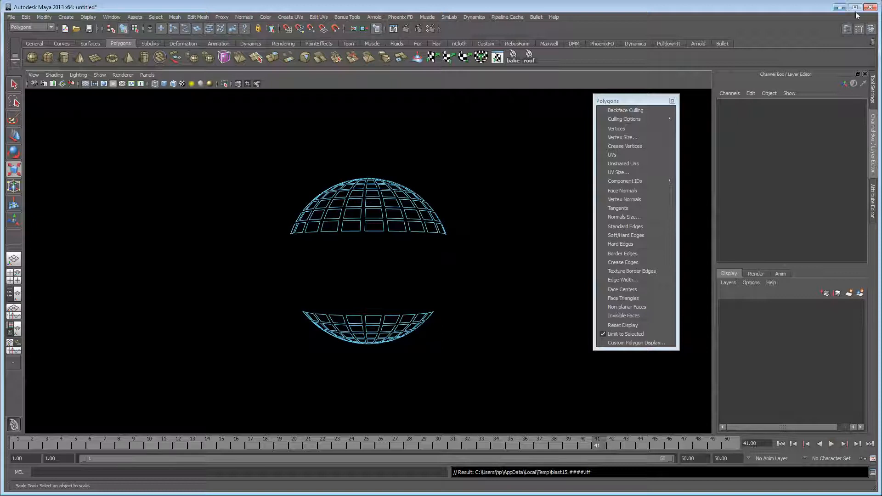
Step: Switch to After Effects and create a new composition with the HDTV 1080 25 preset and a 400-frame duration
{"action": "left_click", "coordinate": [839, 8]}
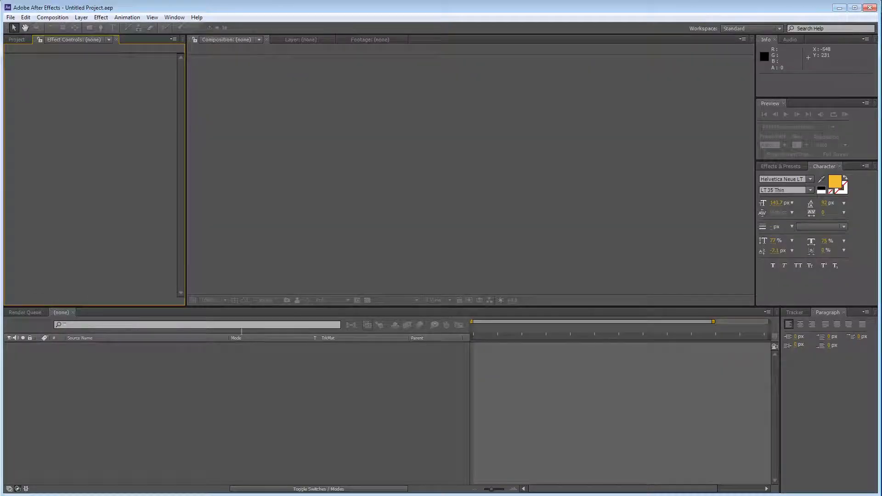
{"action": "left_click_drag", "start_coordinate": [242, 307], "coordinate": [243, 394]}
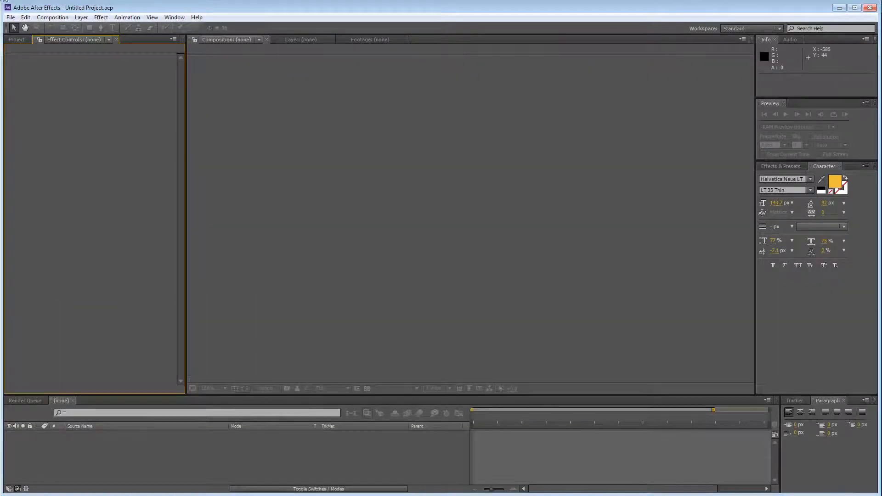
{"action": "left_click", "coordinate": [53, 18]}
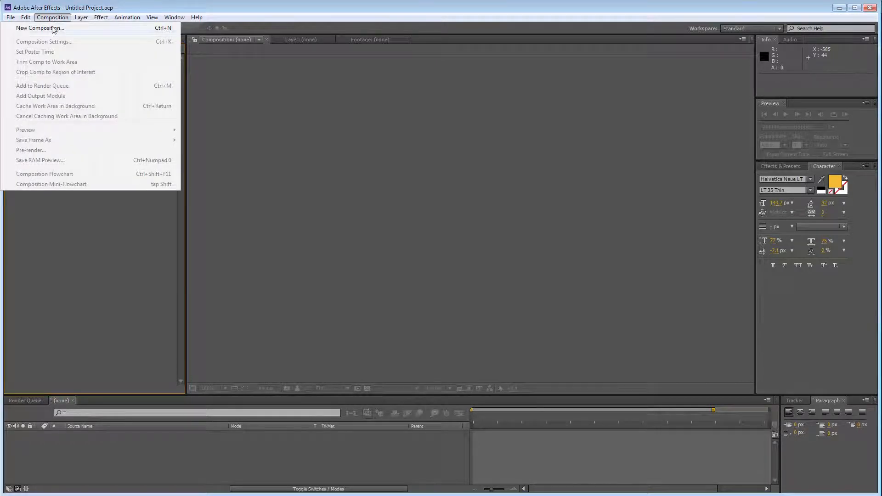
{"action": "left_click", "coordinate": [53, 28]}
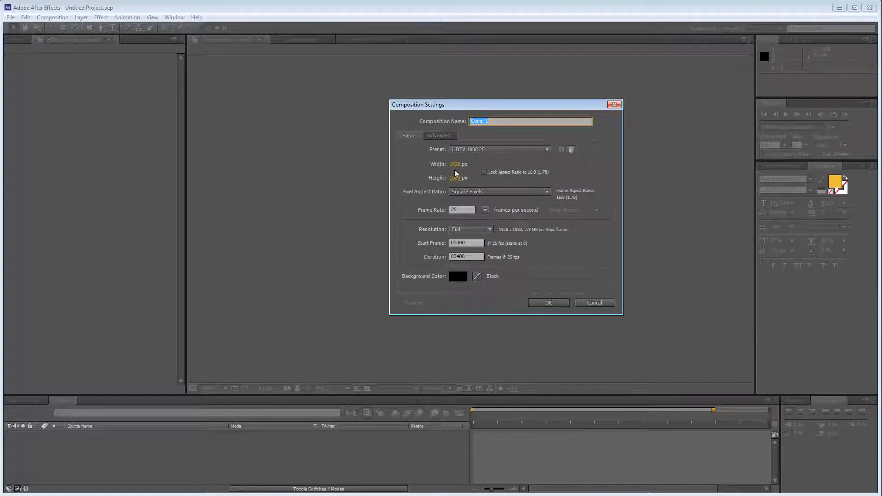
{"action": "left_click", "coordinate": [547, 303]}
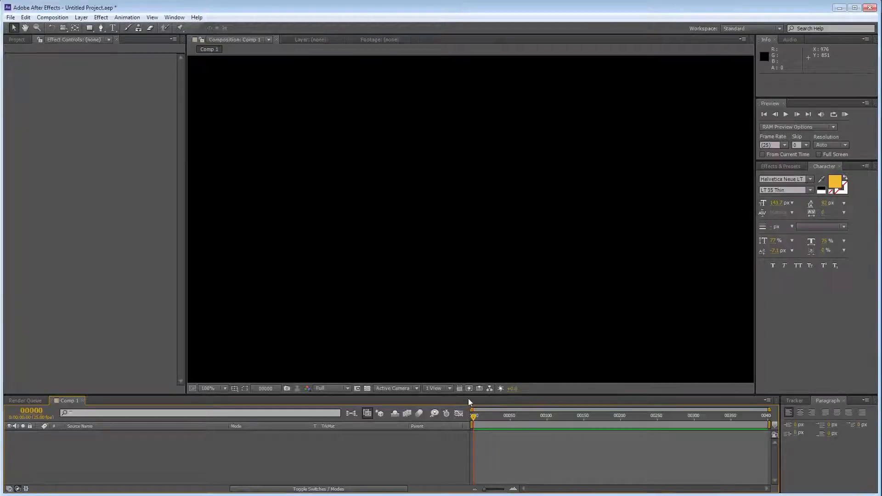
{"action": "left_click_drag", "start_coordinate": [469, 393], "coordinate": [468, 329]}
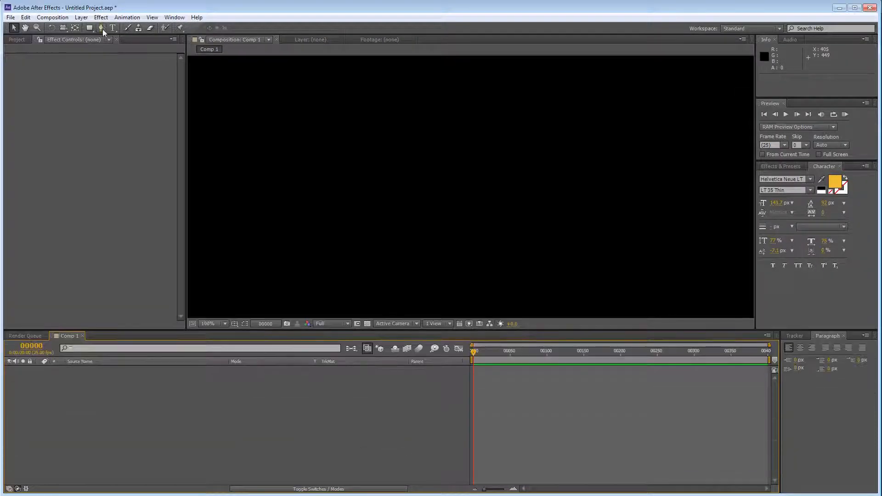
Step: Add a composition-sized 1920 x 1080 solid layer coloured black (000000) to Comp 1
{"action": "left_click", "coordinate": [81, 17]}
{"action": "mouse_move", "coordinate": [80, 29]}
{"action": "left_click", "coordinate": [202, 38]}
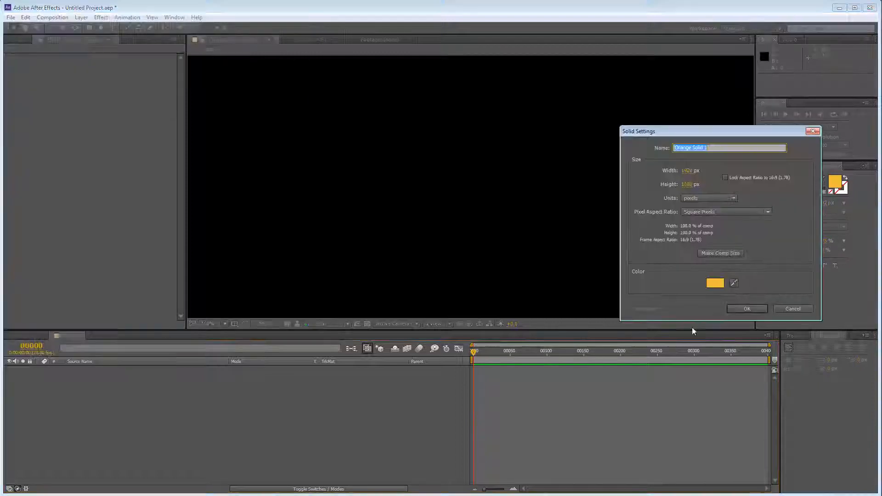
{"action": "left_click", "coordinate": [715, 282]}
{"action": "left_click", "coordinate": [75, 317]}
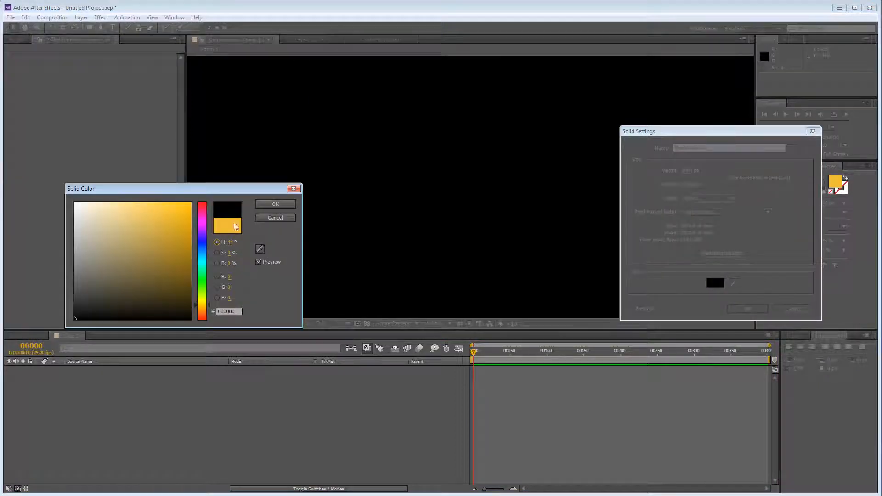
{"action": "left_click", "coordinate": [267, 207]}
{"action": "left_click", "coordinate": [744, 308]}
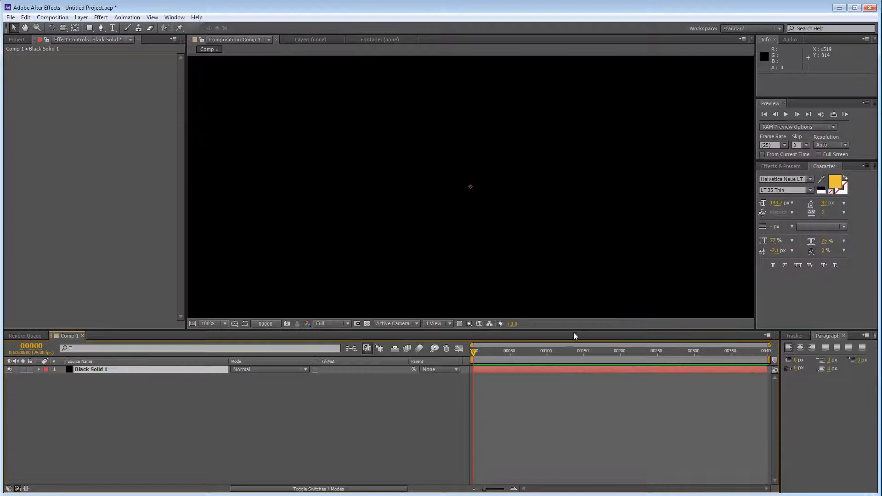
{"action": "left_click_drag", "start_coordinate": [573, 330], "coordinate": [563, 383]}
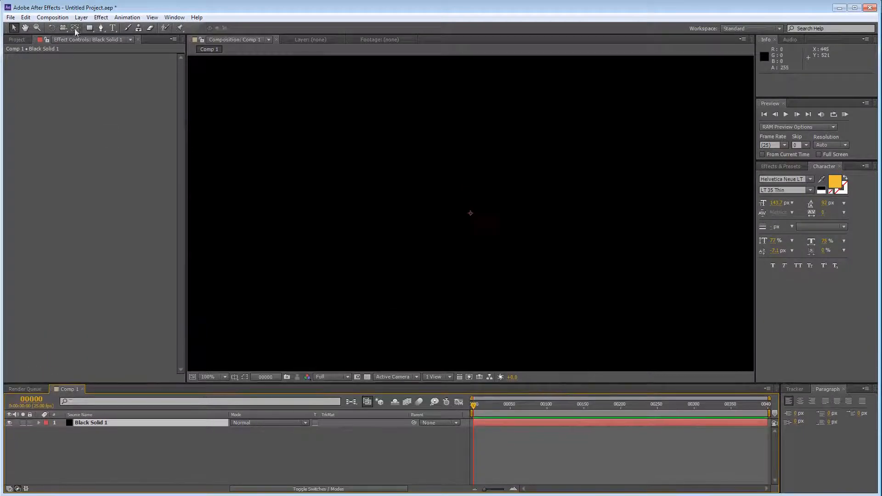
Step: Start a file import and browse to the Circles folder inside the HolographicElements project's images folder
{"action": "left_click", "coordinate": [10, 18]}
{"action": "mouse_move", "coordinate": [53, 136]}
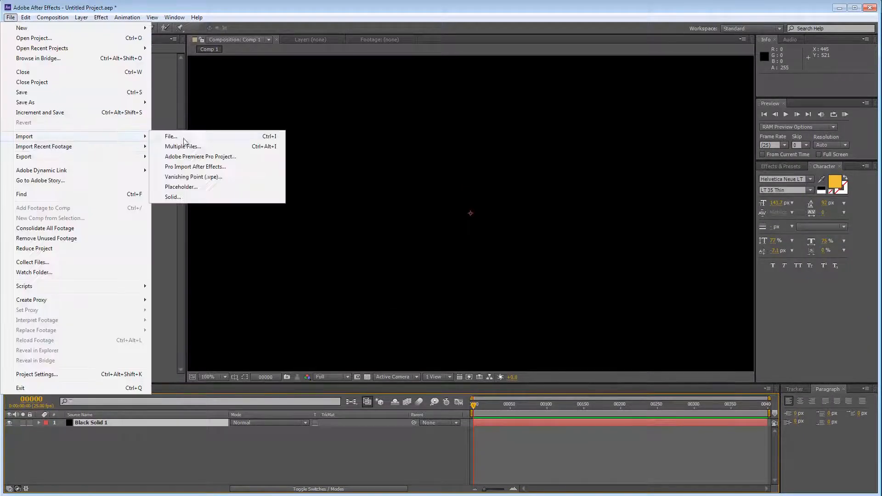
{"action": "left_click", "coordinate": [184, 138]}
{"action": "left_click", "coordinate": [193, 44]}
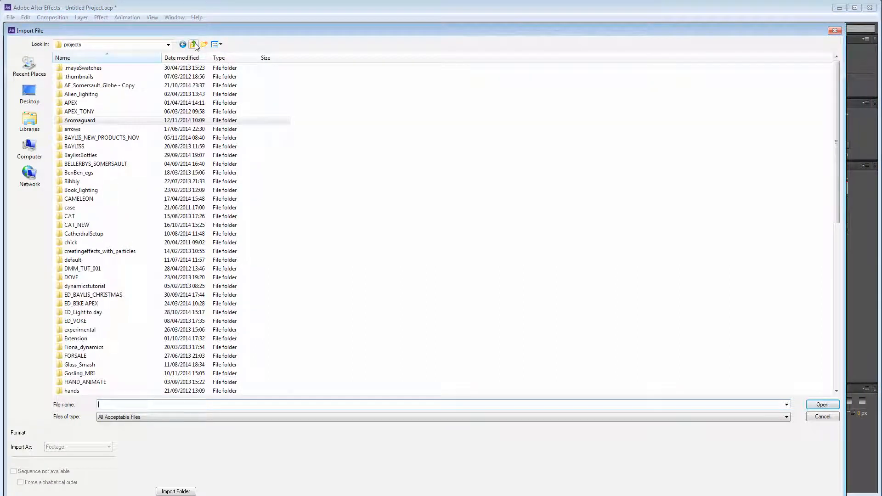
{"action": "left_click", "coordinate": [138, 242]}
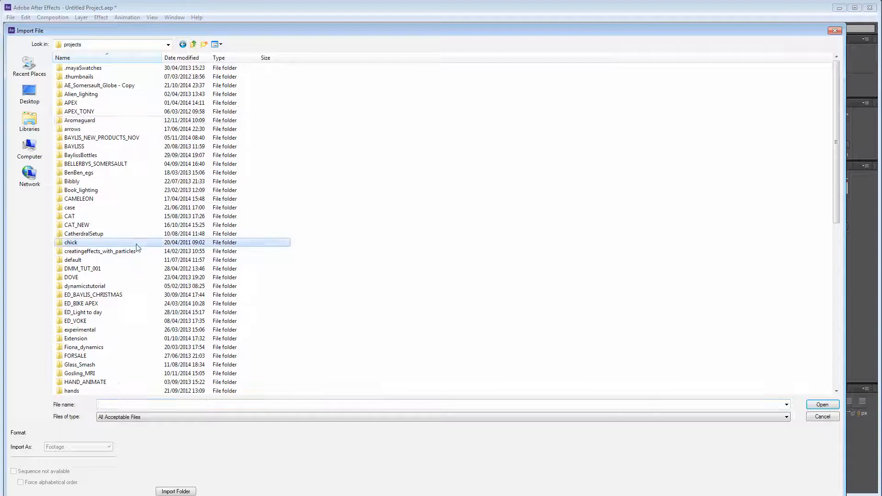
{"action": "scroll", "coordinate": [143, 248], "scroll_direction": "down", "scroll_amount": 3}
{"action": "double_click", "coordinate": [116, 321]}
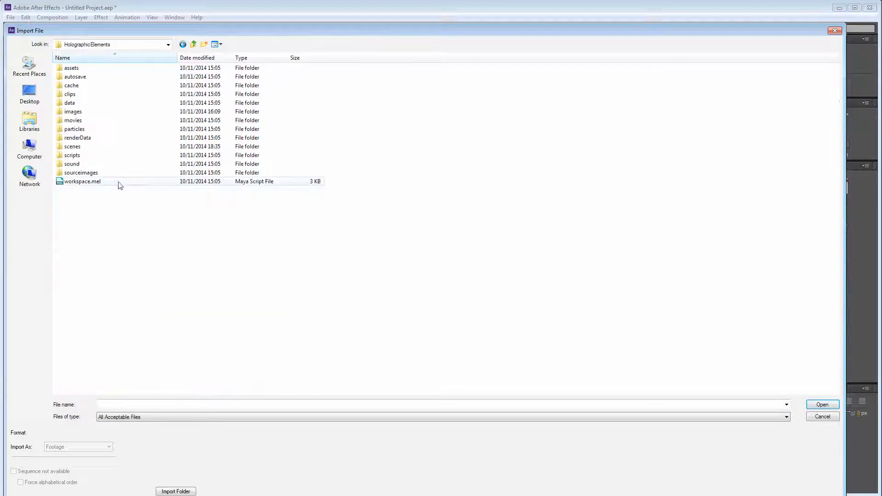
{"action": "double_click", "coordinate": [87, 114]}
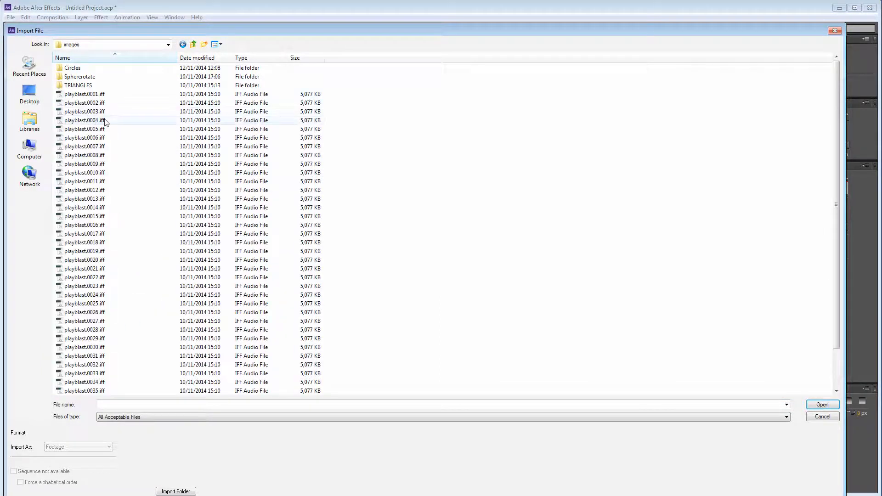
{"action": "double_click", "coordinate": [90, 70]}
Step: Import AE_curveHolo_verts1.iff as an IFF sequence with Straight - Unmatted alpha and place it above the black solid in Comp 1
{"action": "left_click", "coordinate": [107, 68]}
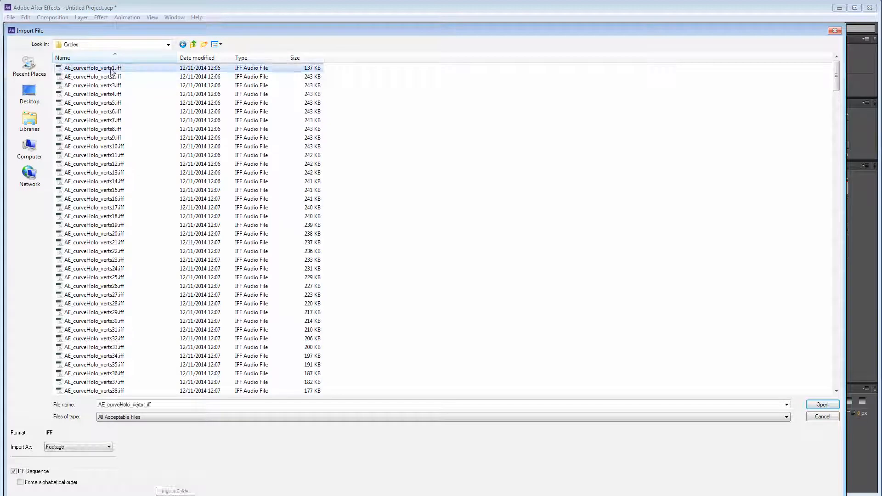
{"action": "left_click", "coordinate": [822, 405]}
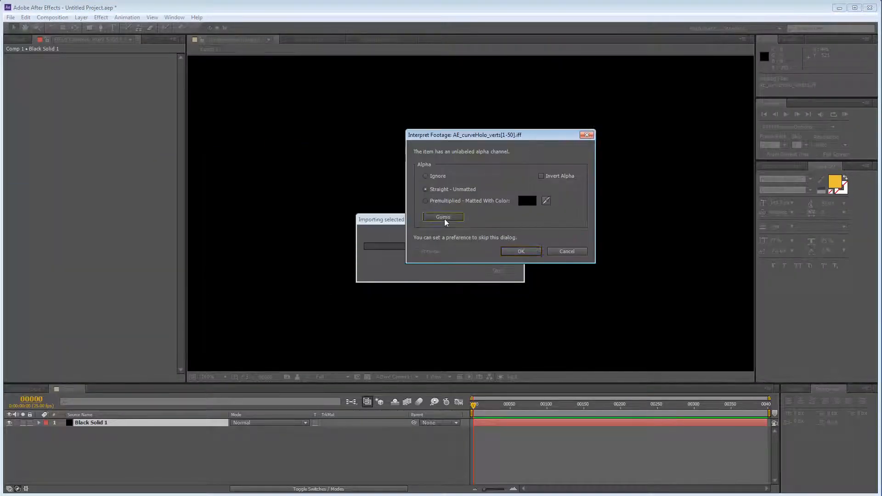
{"action": "left_click", "coordinate": [521, 251]}
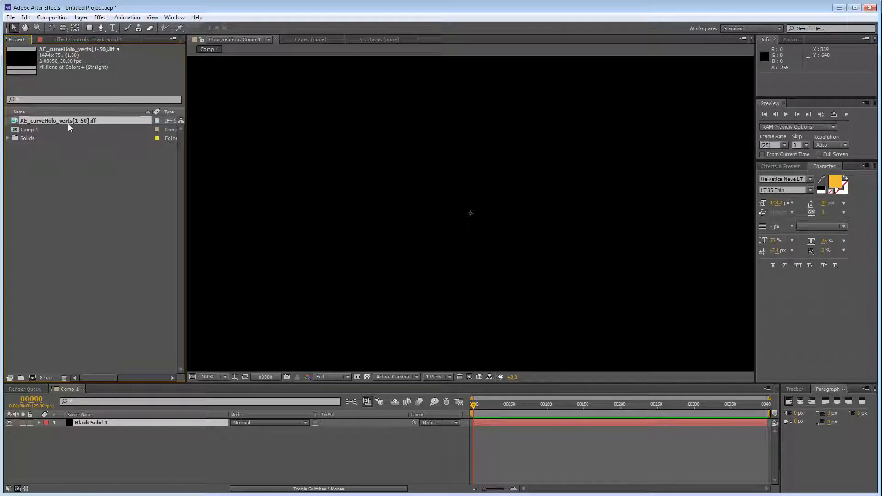
{"action": "left_click_drag", "start_coordinate": [101, 391], "coordinate": [108, 420]}
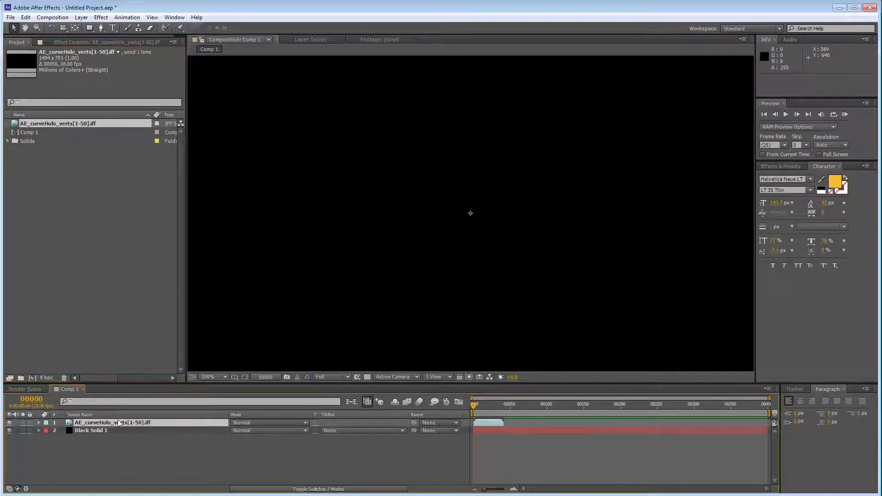
Step: Check the composition's alpha channel at frame 32, hiding the black solid layer, and return the viewer to RGB
{"action": "left_click_drag", "start_coordinate": [472, 406], "coordinate": [498, 408]}
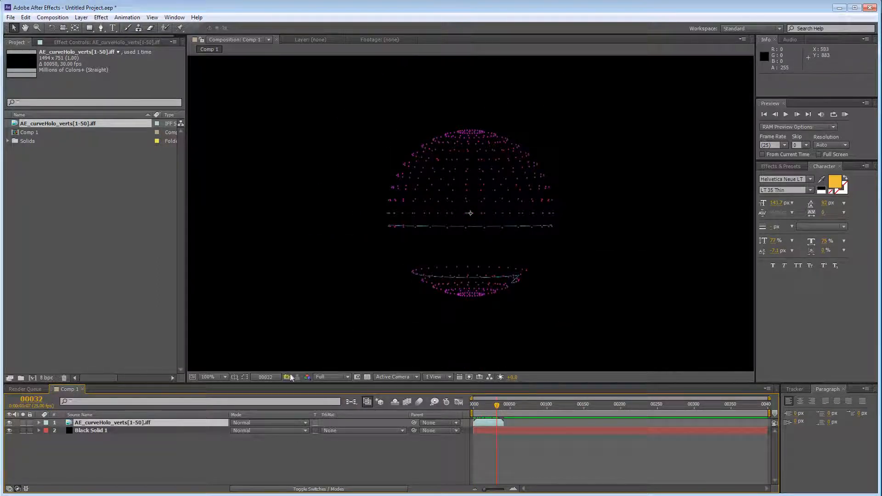
{"action": "left_click", "coordinate": [306, 377]}
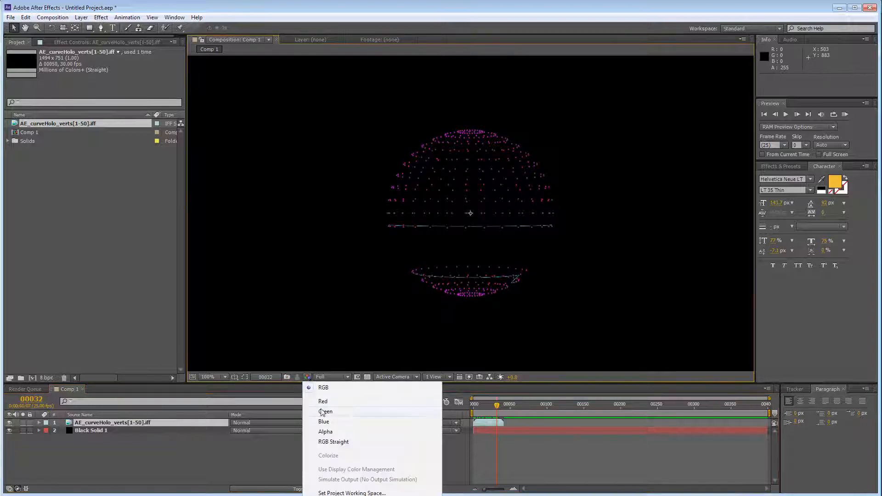
{"action": "left_click", "coordinate": [328, 431]}
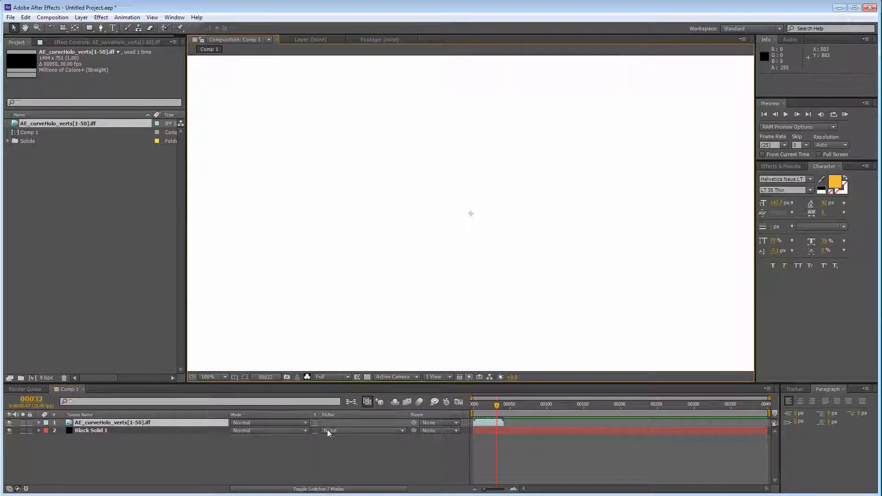
{"action": "left_click", "coordinate": [10, 430]}
{"action": "left_click", "coordinate": [307, 378]}
{"action": "left_click", "coordinate": [324, 387]}
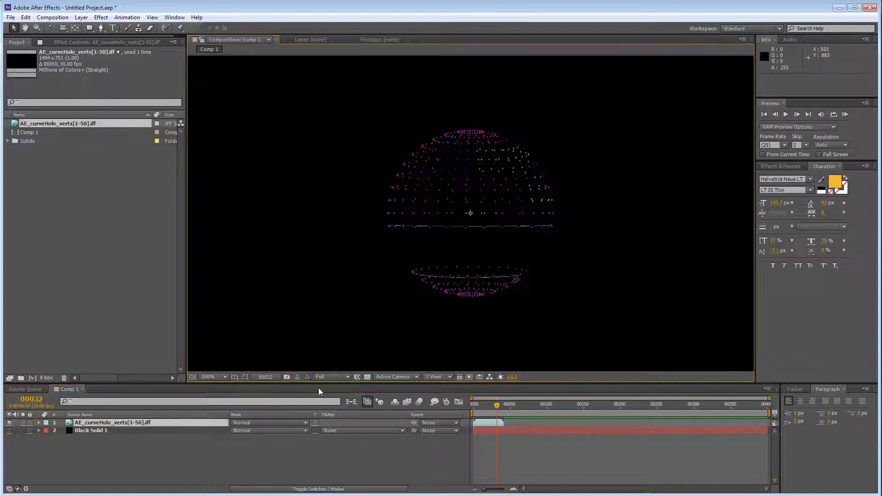
Step: Import AE_curveHOLO1.iff from the Circles folder as an IFF sequence with straight alpha and place it above the verts layer in Comp 1
{"action": "left_click", "coordinate": [10, 17]}
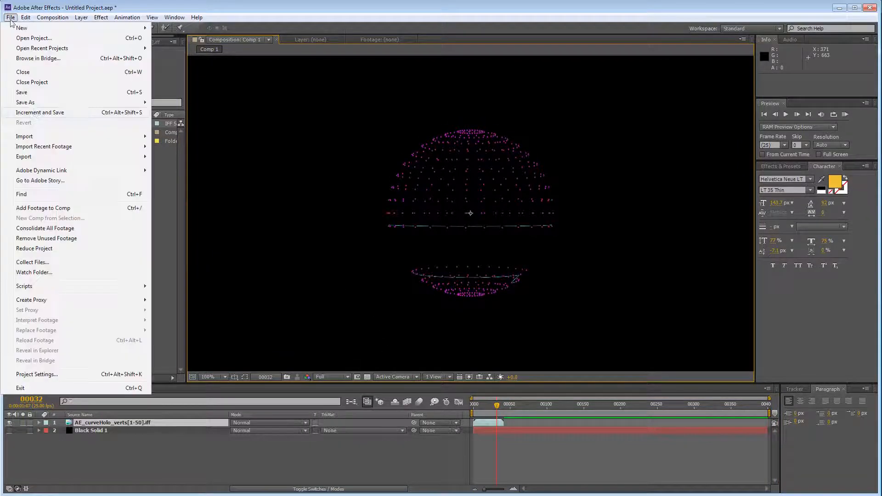
{"action": "mouse_move", "coordinate": [45, 138]}
{"action": "left_click", "coordinate": [226, 141]}
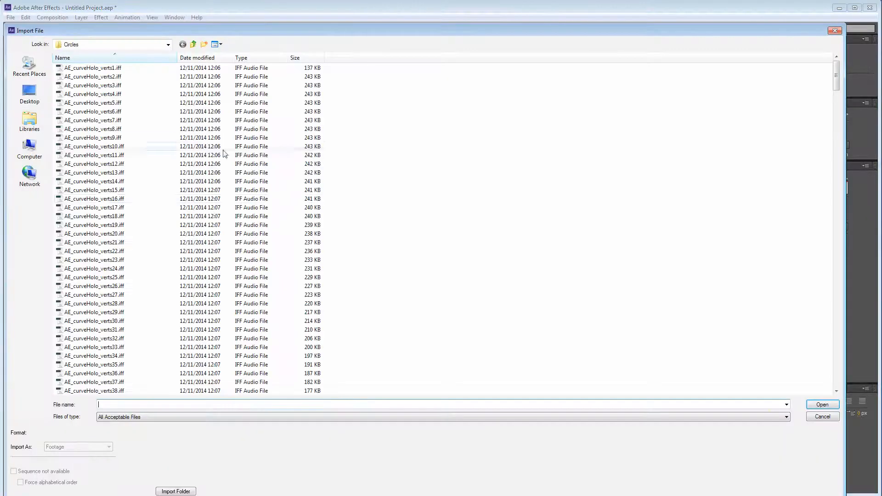
{"action": "left_click_drag", "start_coordinate": [835, 73], "coordinate": [836, 104]}
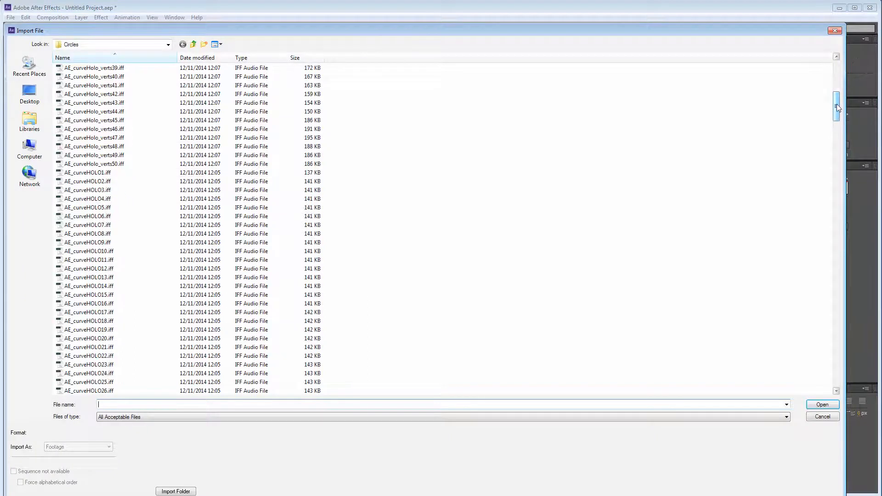
{"action": "left_click", "coordinate": [141, 174]}
{"action": "left_click", "coordinate": [822, 404]}
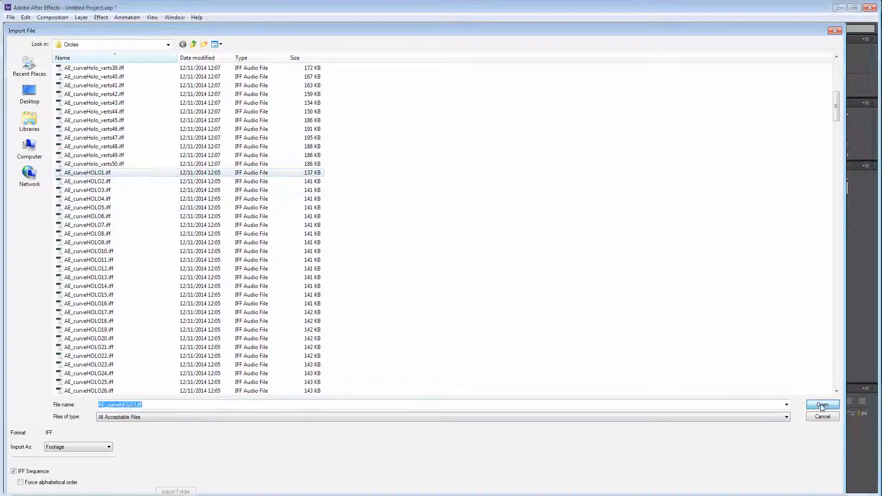
{"action": "left_click", "coordinate": [509, 251]}
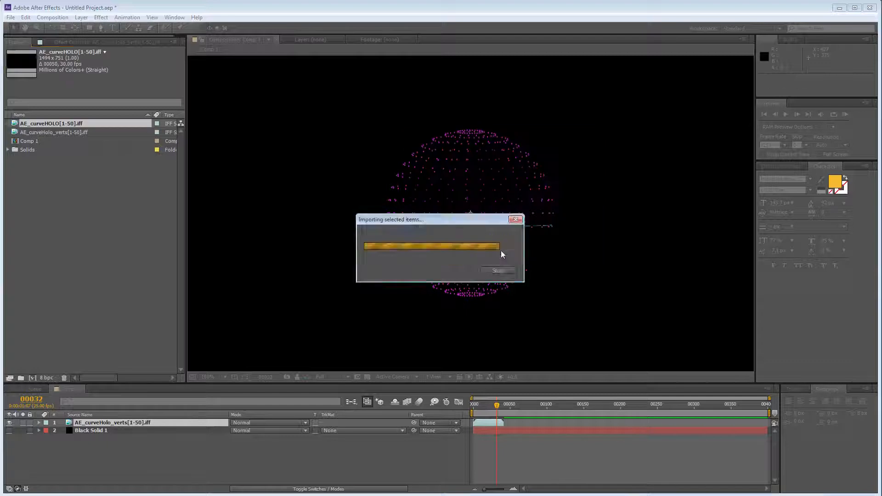
{"action": "left_click_drag", "start_coordinate": [109, 356], "coordinate": [121, 426]}
Step: Scrub Comp 1 to frame 34 and examine how the AE_curveHOLO and AE_curveHolo_verts layers overlap
{"action": "left_click", "coordinate": [487, 409]}
{"action": "left_click_drag", "start_coordinate": [487, 408], "coordinate": [497, 409]}
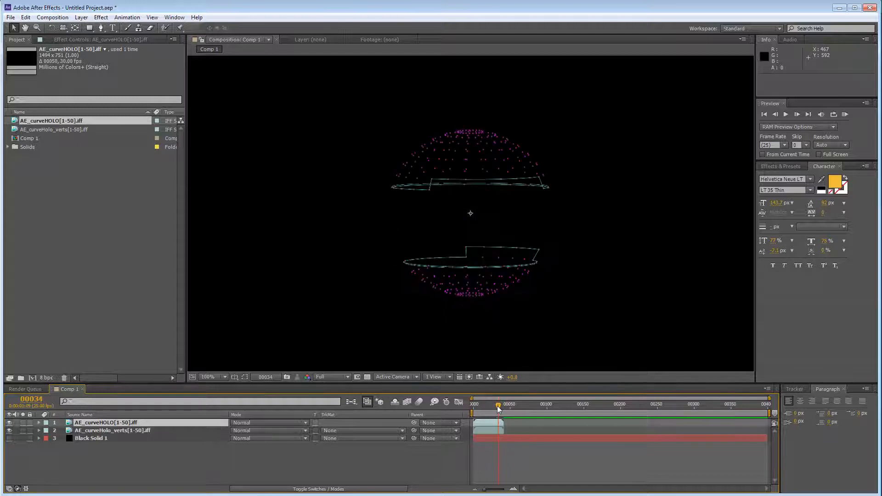
{"action": "scroll", "coordinate": [499, 303], "scroll_direction": "down", "scroll_amount": 1}
{"action": "scroll", "coordinate": [500, 304], "scroll_direction": "up", "scroll_amount": 1}
{"action": "scroll", "coordinate": [500, 306], "scroll_direction": "up", "scroll_amount": 1}
{"action": "scroll", "coordinate": [501, 307], "scroll_direction": "down", "scroll_amount": 1}
{"action": "scroll", "coordinate": [502, 305], "scroll_direction": "up", "scroll_amount": 1}
{"action": "scroll", "coordinate": [502, 305], "scroll_direction": "down", "scroll_amount": 1}
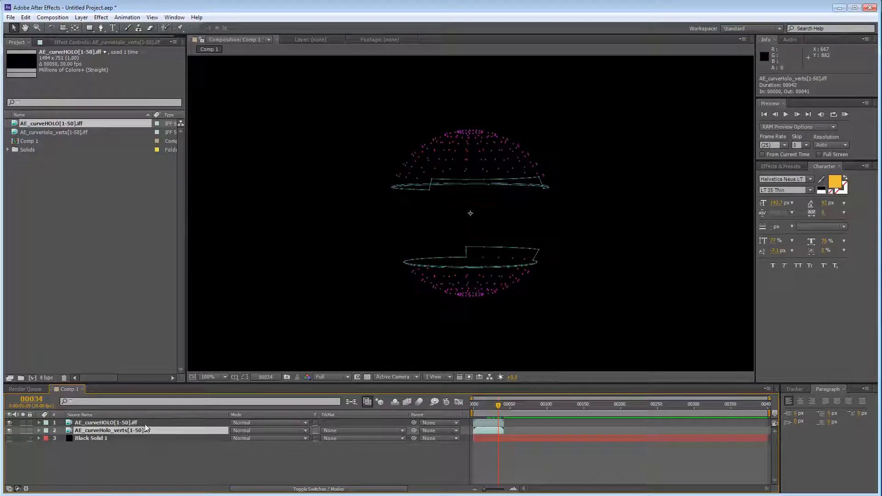
{"action": "left_click", "coordinate": [9, 438]}
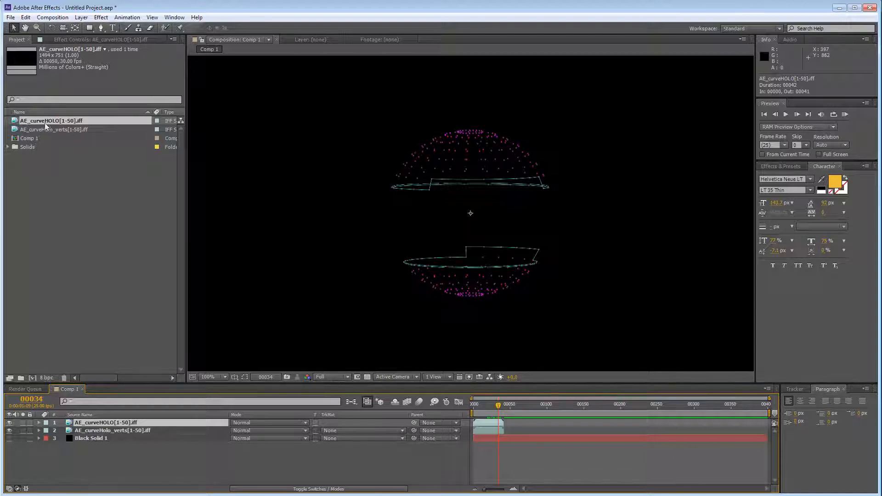
Step: Reinterpret the AE_curveHOLO[1-50].iff footage so that its alpha channel is ignored
{"action": "right_click", "coordinate": [61, 121]}
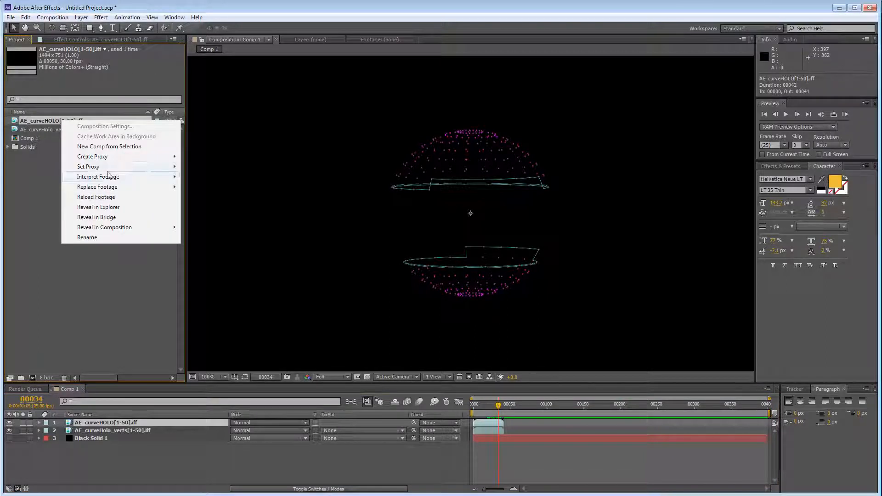
{"action": "mouse_move", "coordinate": [158, 179]}
{"action": "left_click", "coordinate": [235, 179]}
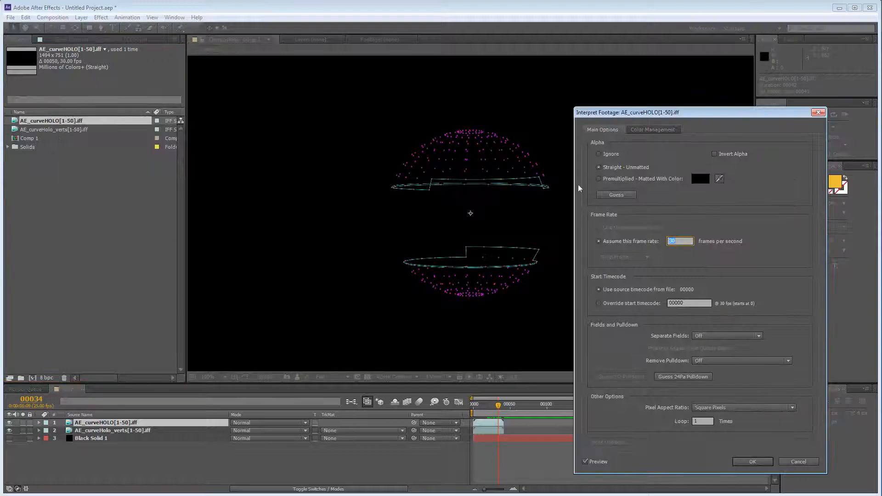
{"action": "left_click", "coordinate": [608, 156]}
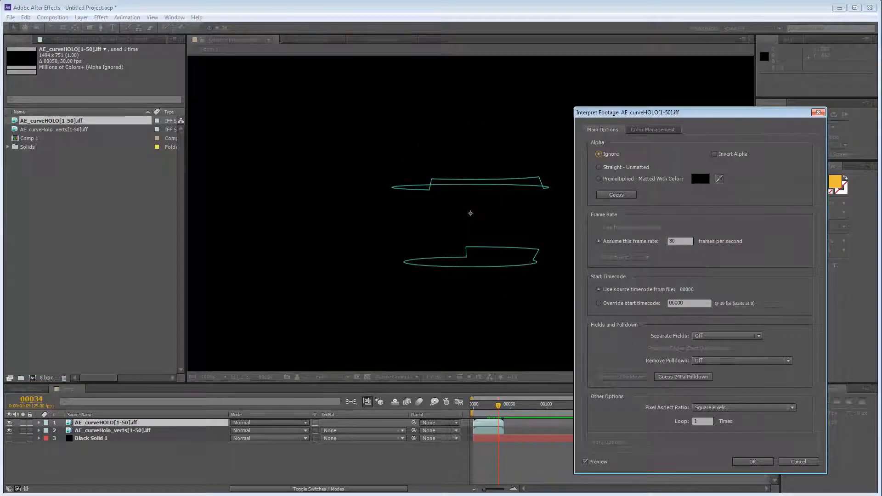
{"action": "left_click", "coordinate": [752, 461]}
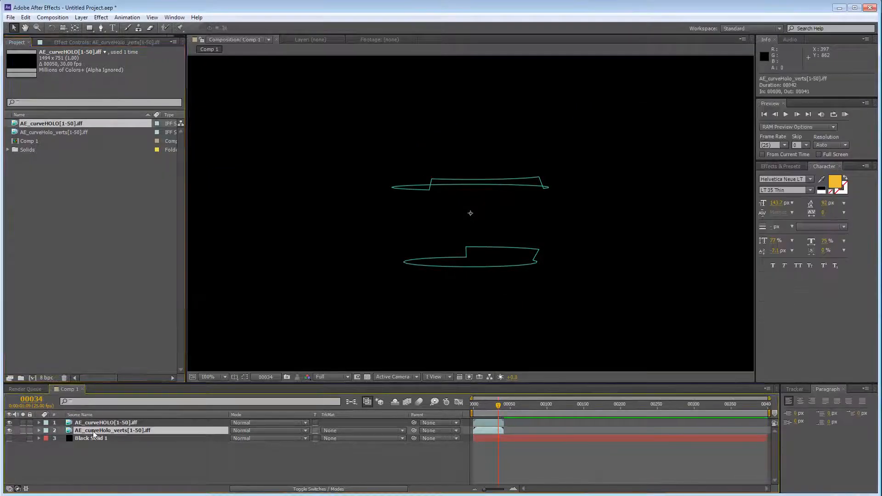
Step: Locate the verts layer's source footage in the project and set its alpha interpretation to Ignore
{"action": "right_click", "coordinate": [90, 432]}
{"action": "left_click", "coordinate": [168, 273]}
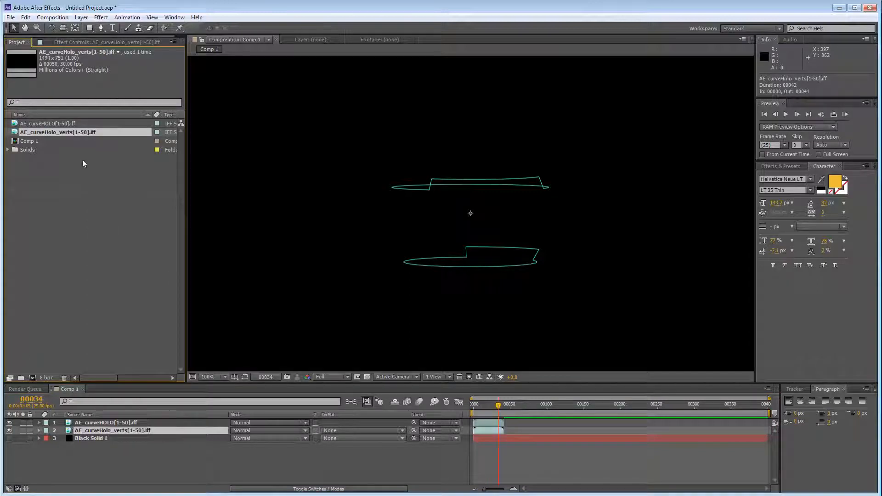
{"action": "right_click", "coordinate": [89, 134]}
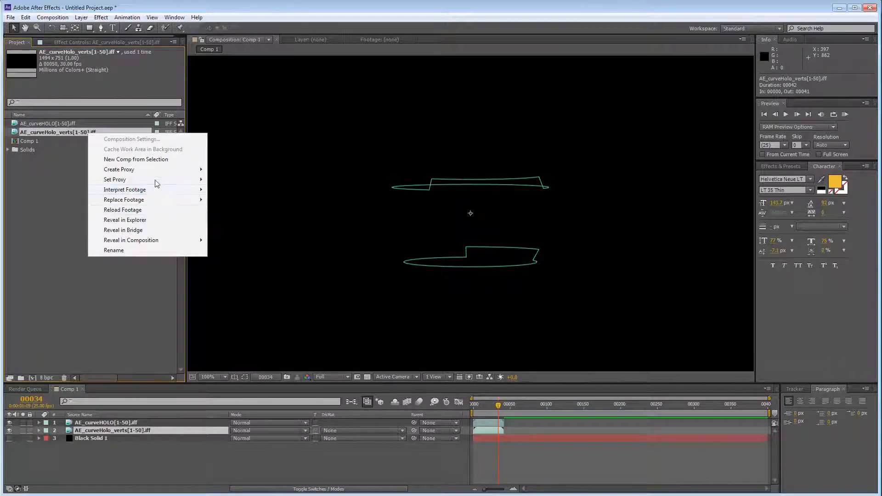
{"action": "mouse_move", "coordinate": [154, 191]}
{"action": "left_click", "coordinate": [294, 190]}
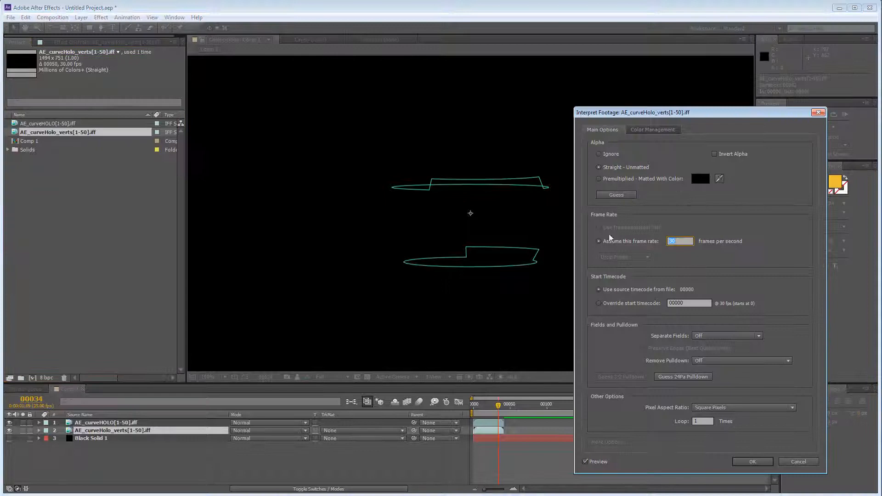
{"action": "left_click", "coordinate": [618, 197]}
{"action": "left_click", "coordinate": [609, 155]}
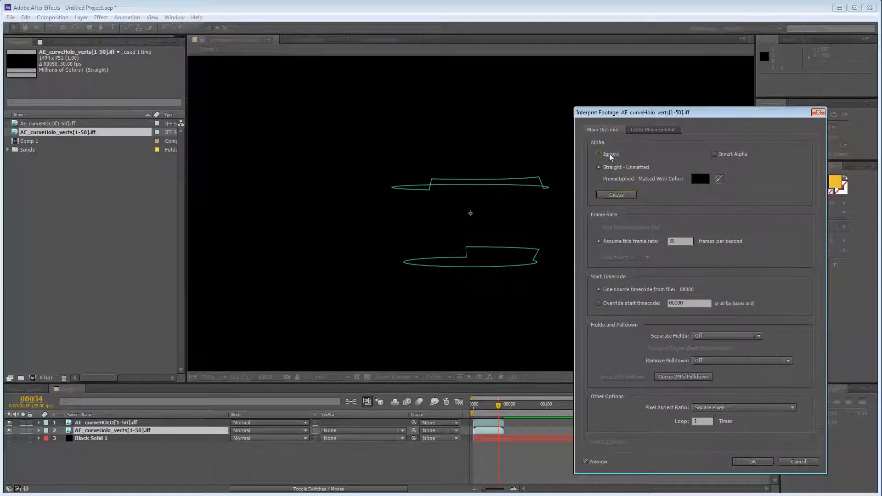
{"action": "left_click", "coordinate": [758, 461]}
Step: Inspect the stacked sequence layers at frames 11 and 28, with the AE_curveHolo_verts layer hidden for comparison
{"action": "left_click_drag", "start_coordinate": [498, 406], "coordinate": [481, 407]}
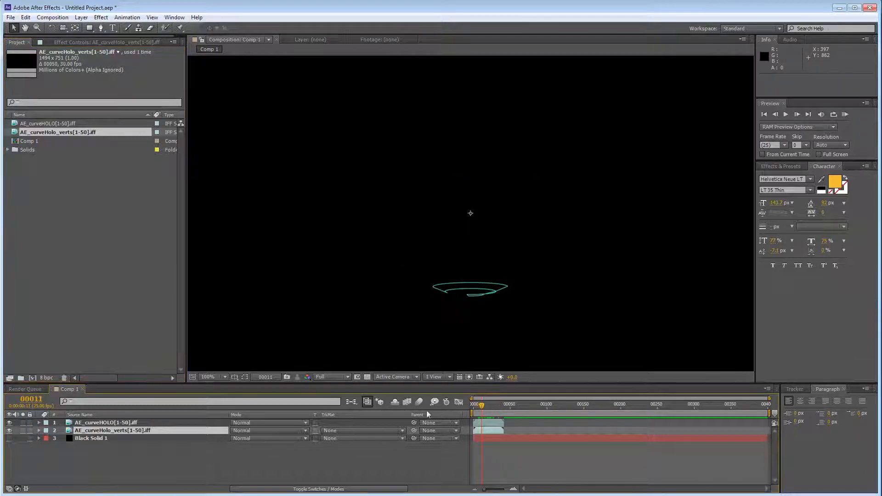
{"action": "left_click", "coordinate": [93, 423]}
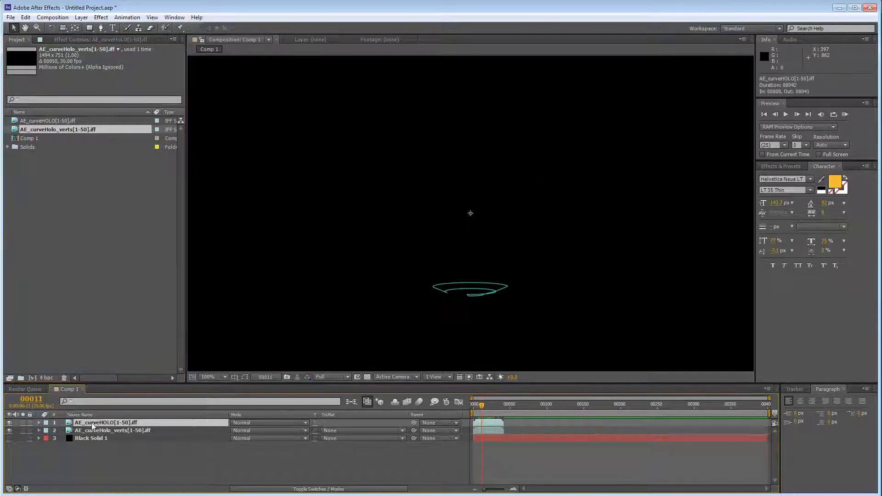
{"action": "left_click", "coordinate": [74, 121]}
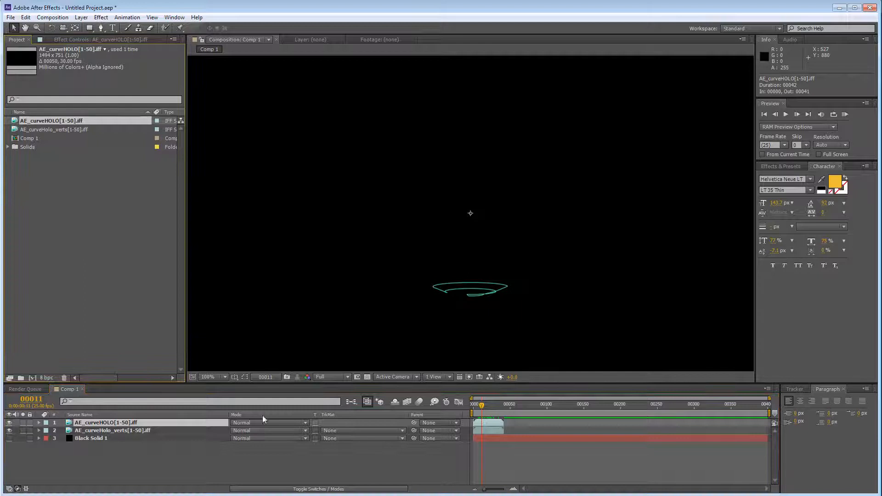
{"action": "left_click", "coordinate": [266, 430]}
{"action": "left_click", "coordinate": [92, 432]}
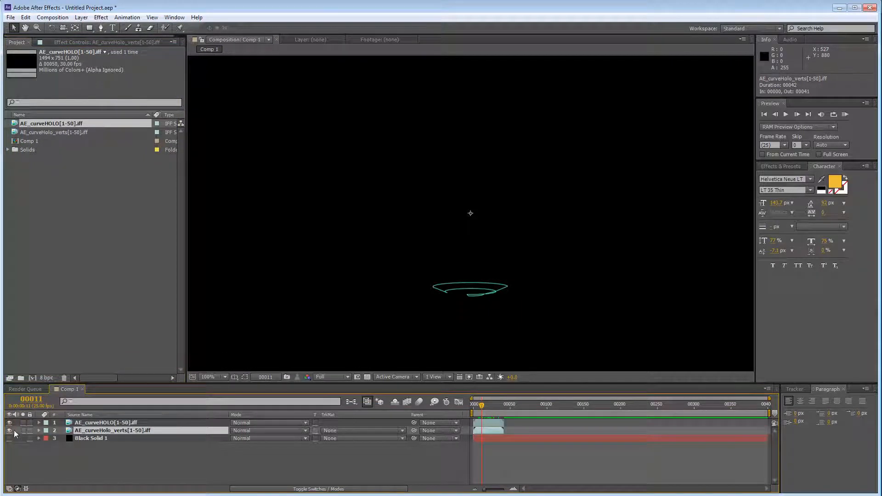
{"action": "left_click_drag", "start_coordinate": [481, 406], "coordinate": [495, 406]}
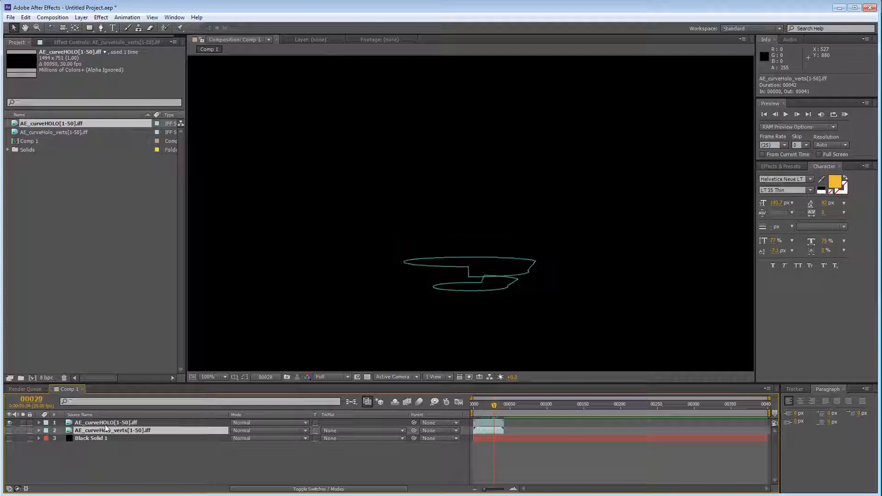
Step: Move the visible AE_curveHolo_verts layer above AE_curveHOLO and set its blending mode to Add, checking the result at frame 34
{"action": "left_click_drag", "start_coordinate": [90, 432], "coordinate": [90, 420]}
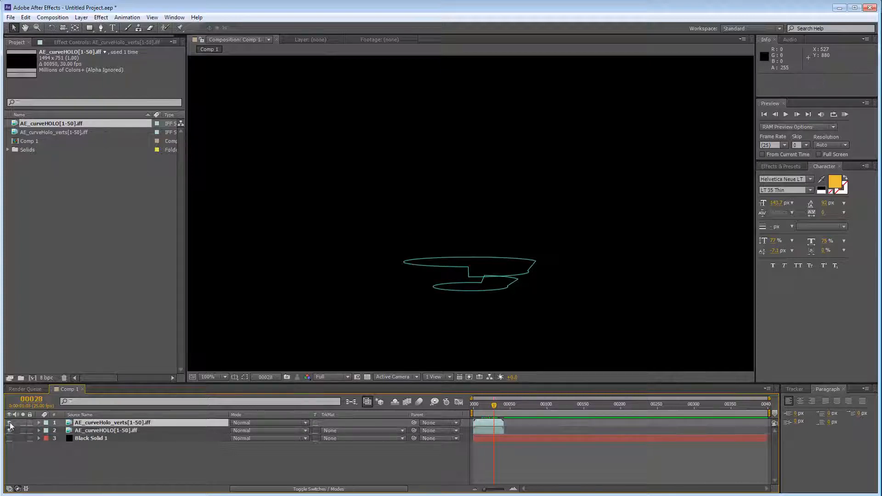
{"action": "left_click", "coordinate": [9, 430]}
{"action": "left_click", "coordinate": [266, 423]}
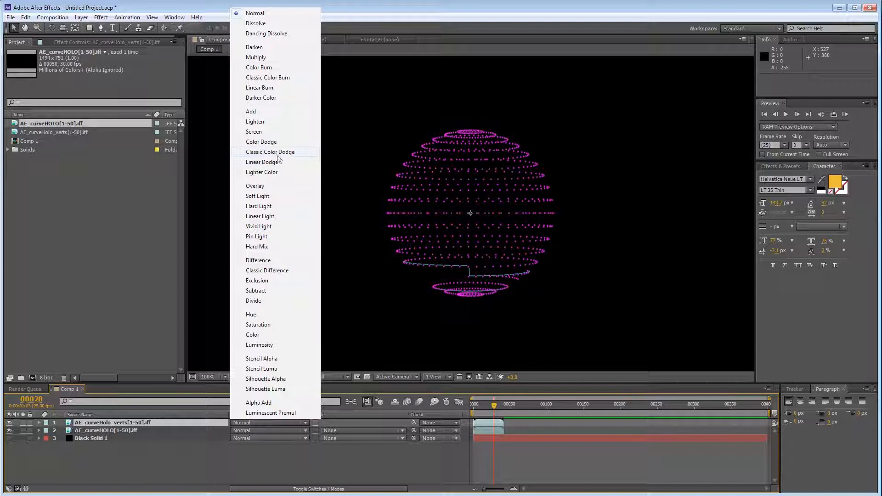
{"action": "left_click", "coordinate": [267, 113]}
{"action": "left_click", "coordinate": [494, 407]}
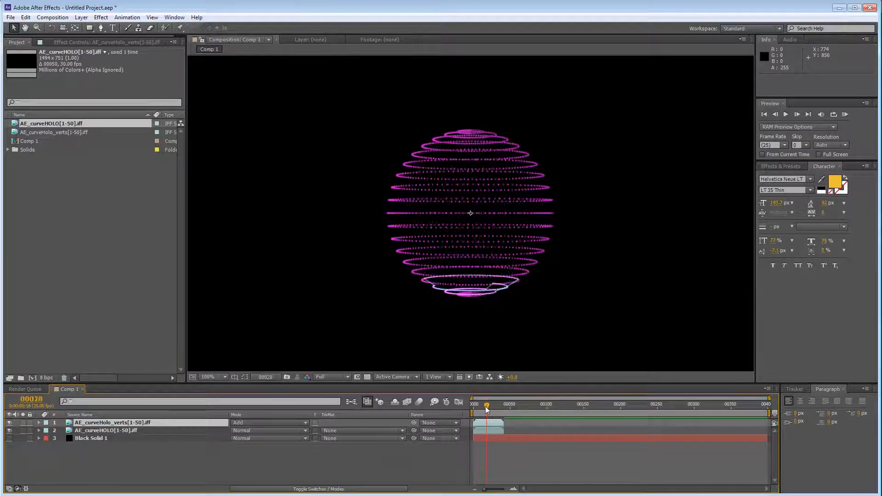
{"action": "left_click_drag", "start_coordinate": [495, 410], "coordinate": [498, 409]}
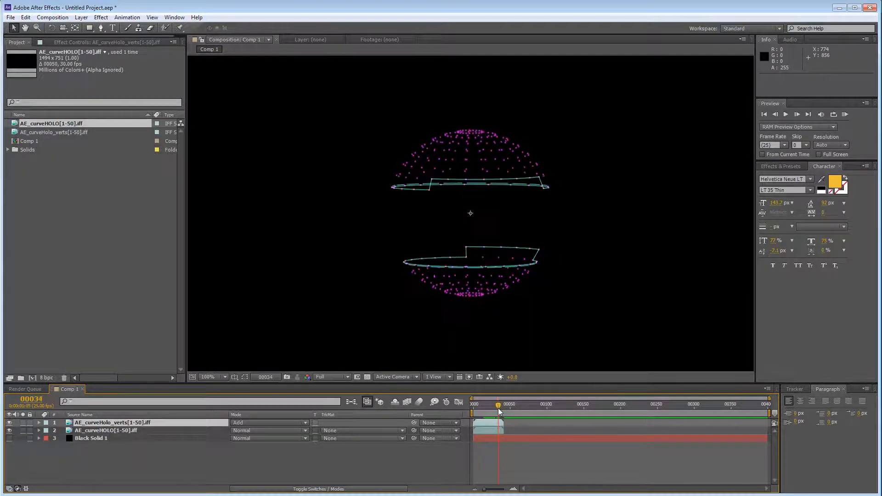
Step: Import AE_curveHoloQuads1.iff as an IFF sequence with alpha ignored and place it at the top of Comp 1's layer stack
{"action": "left_click", "coordinate": [9, 18]}
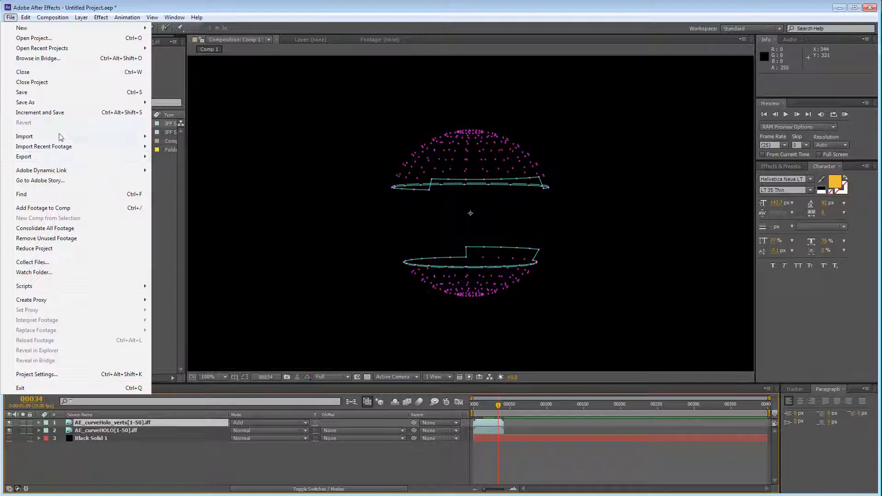
{"action": "mouse_move", "coordinate": [62, 136]}
{"action": "left_click", "coordinate": [171, 137]}
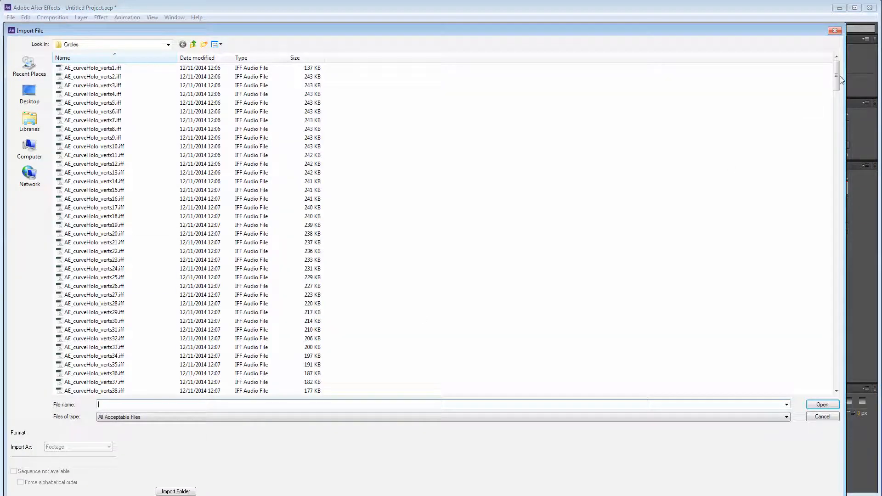
{"action": "left_click_drag", "start_coordinate": [839, 79], "coordinate": [837, 151]}
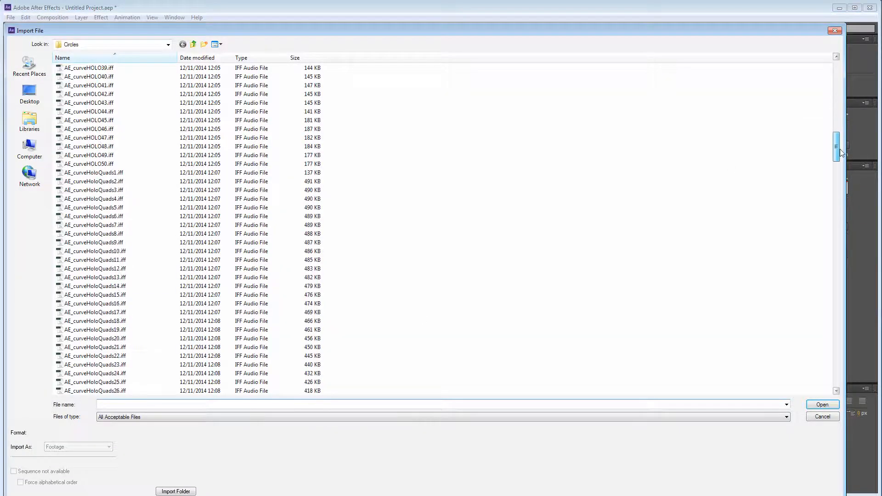
{"action": "left_click", "coordinate": [93, 172]}
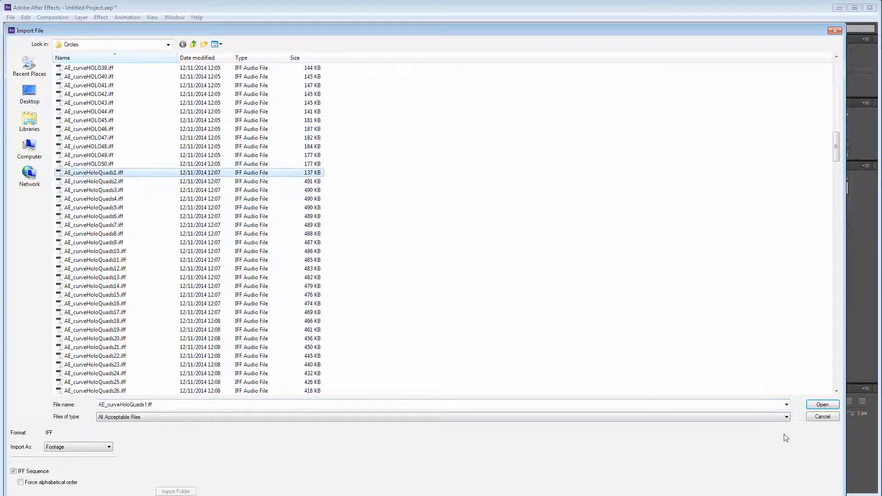
{"action": "left_click", "coordinate": [822, 404]}
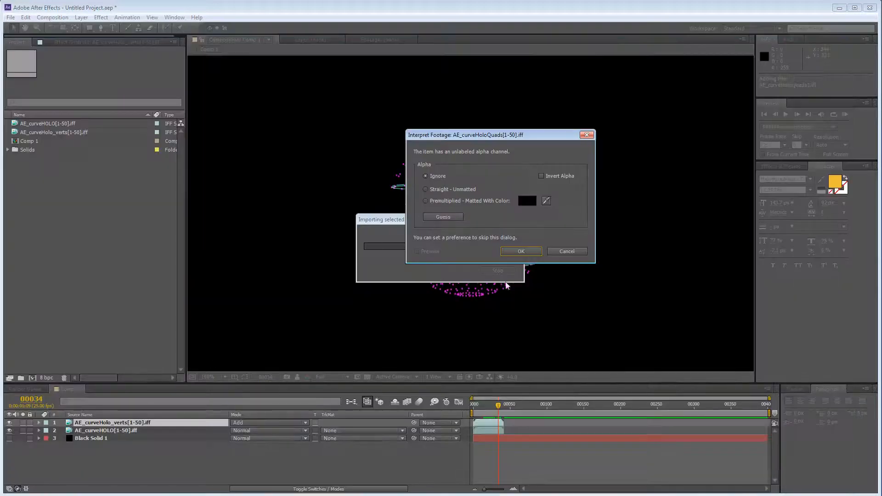
{"action": "left_click", "coordinate": [522, 252]}
{"action": "left_click_drag", "start_coordinate": [60, 143], "coordinate": [112, 423]}
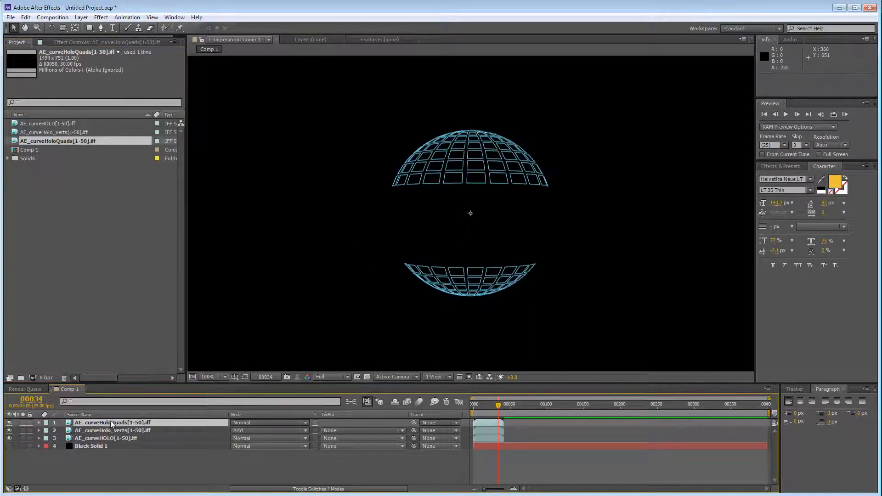
Step: Set the AE_curveHoloQuads layer's blending mode to Add and trim its start to frame 28
{"action": "left_click", "coordinate": [242, 424]}
{"action": "left_click", "coordinate": [261, 113]}
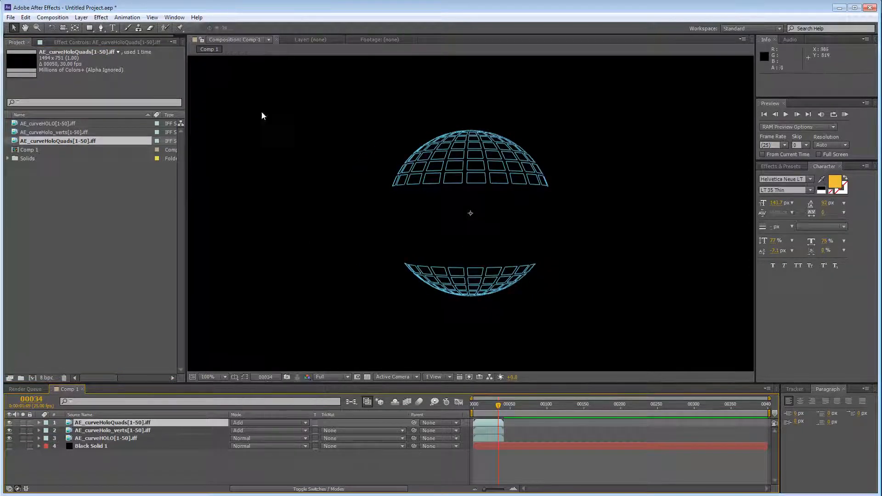
{"action": "left_click_drag", "start_coordinate": [498, 404], "coordinate": [483, 423]}
{"action": "left_click_drag", "start_coordinate": [483, 410], "coordinate": [494, 422]}
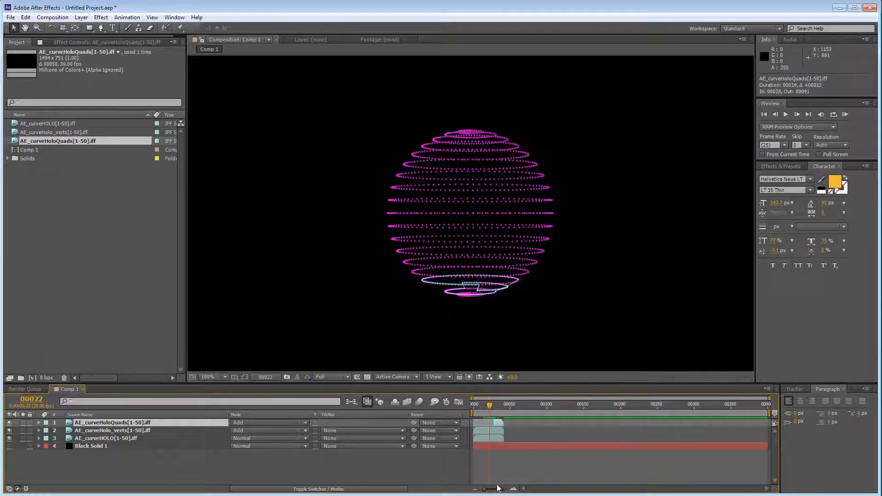
Step: Extend the AE_curveHoloQuads layer's start to frame 27 and keyframe its opacity at 0% on frame 29
{"action": "left_click_drag", "start_coordinate": [497, 488], "coordinate": [504, 485]}
{"action": "left_click_drag", "start_coordinate": [539, 407], "coordinate": [563, 404]}
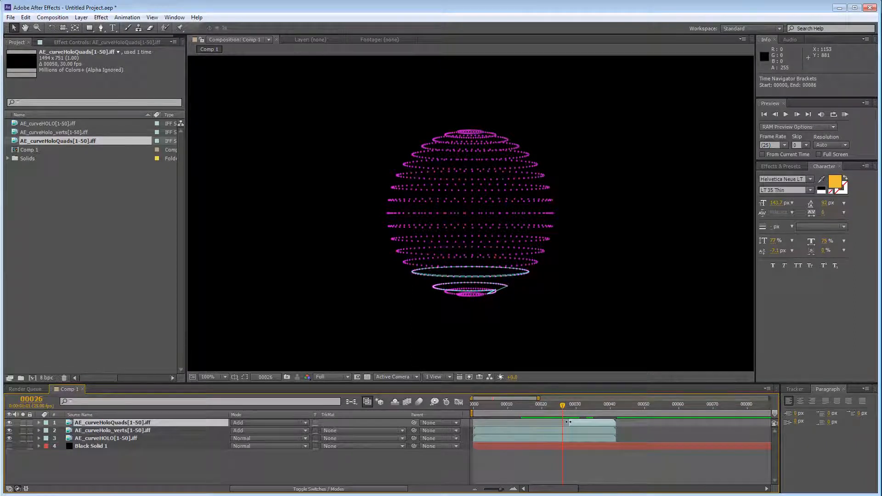
{"action": "left_click", "coordinate": [573, 421]}
{"action": "key", "text": "t"}
{"action": "left_click_drag", "start_coordinate": [563, 408], "coordinate": [573, 408]}
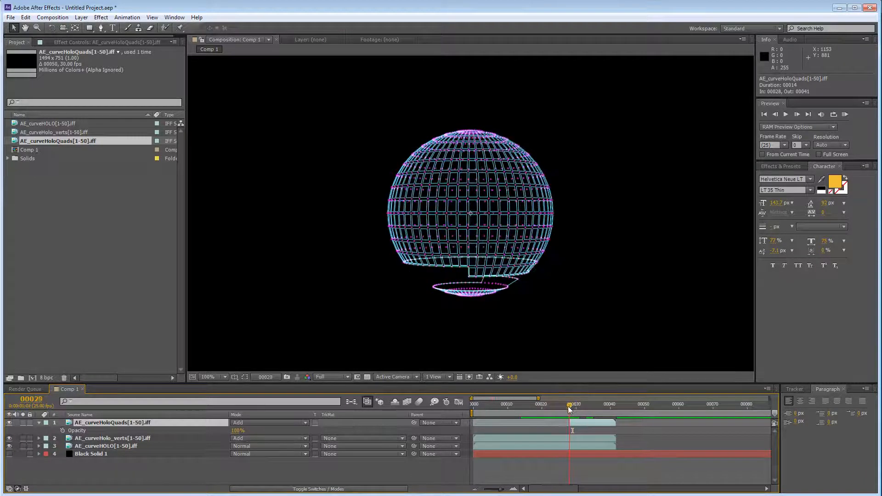
{"action": "left_click", "coordinate": [62, 431]}
{"action": "left_click", "coordinate": [238, 431]}
{"action": "type", "text": "0"}
{"action": "key", "text": "Return"}
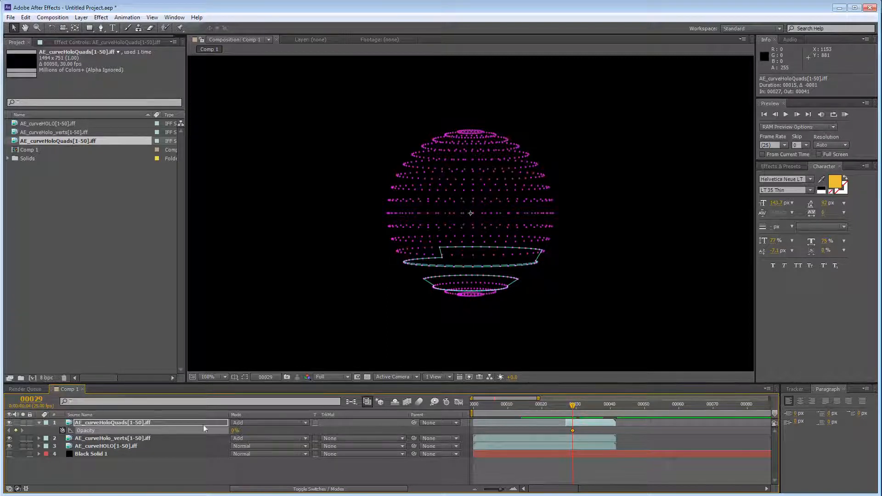
Step: Add varying opacity keyframes to the AE_curveHoloQuads layer frame by frame from frame 30 to 34 for a flickering fade-in
{"action": "key", "text": "Page_Down"}
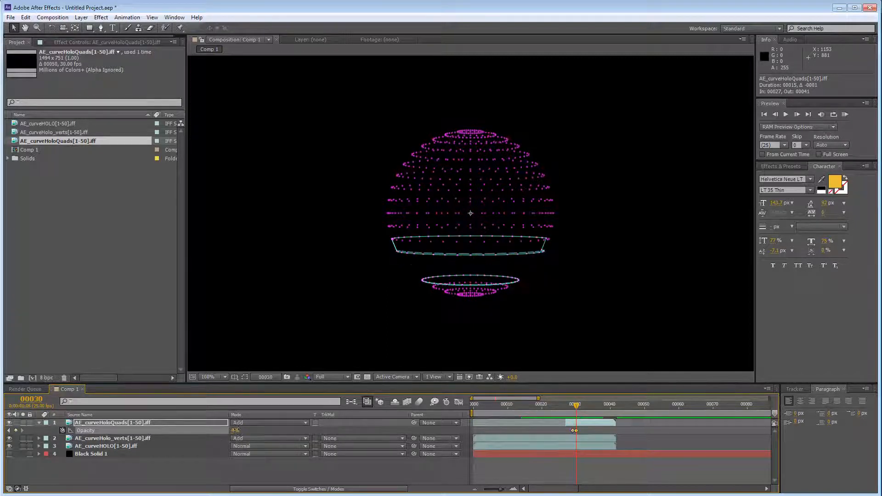
{"action": "left_click_drag", "start_coordinate": [235, 430], "coordinate": [290, 429]}
{"action": "key", "text": "Page_Down"}
{"action": "mouse_move", "coordinate": [238, 431]}
{"action": "left_mouse_down"}
{"action": "mouse_move", "coordinate": [198, 433]}
{"action": "mouse_move", "coordinate": [251, 432]}
{"action": "left_mouse_up"}
{"action": "key", "text": "Page_Down"}
{"action": "key", "text": "Page_Down"}
{"action": "key", "text": "Page_Down"}
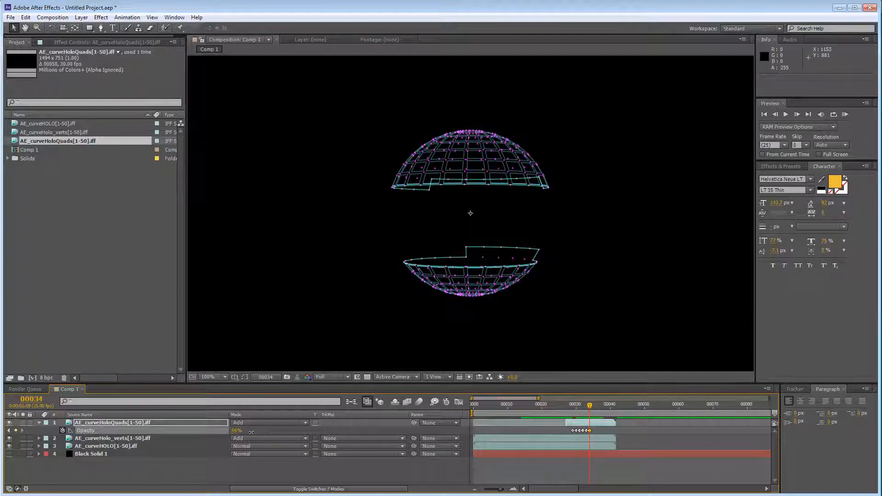
Step: Continue the AE_curveHoloQuads opacity keyframes on each frame from 35 to 38, ending at 97%
{"action": "key", "text": "Page_Down"}
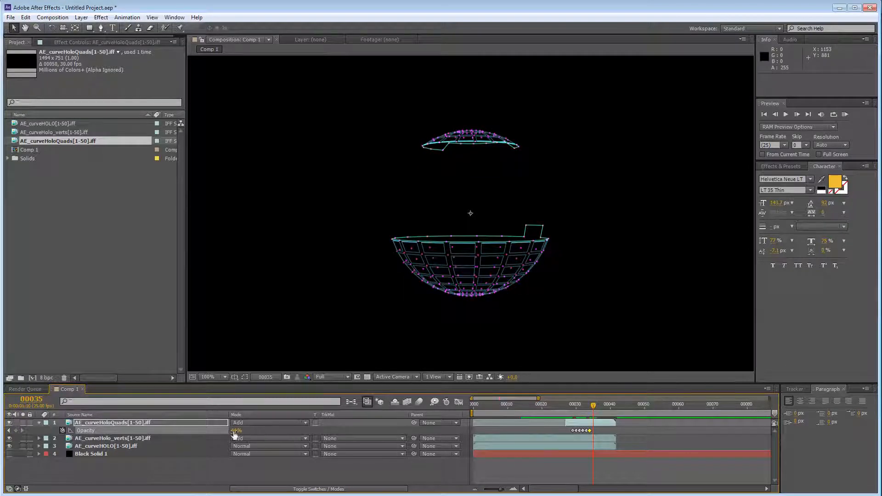
{"action": "left_click_drag", "start_coordinate": [234, 431], "coordinate": [264, 430]}
{"action": "key", "text": "Page_Down"}
{"action": "key", "text": "Page_Down"}
{"action": "key", "text": "Page_Down"}
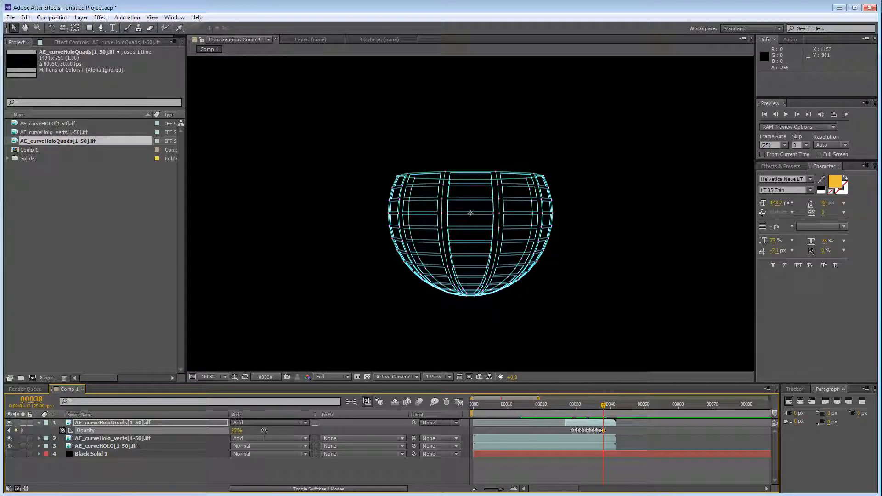
Step: Shorten the work area to the end of the sequence layers and RAM-preview the quads' fade-in
{"action": "left_click_drag", "start_coordinate": [496, 489], "coordinate": [464, 491]}
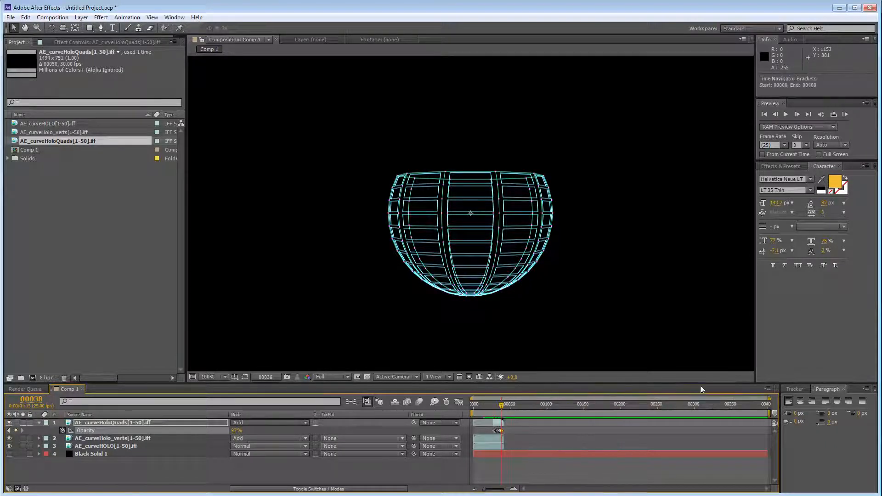
{"action": "left_click_drag", "start_coordinate": [769, 414], "coordinate": [505, 441]}
{"action": "left_click", "coordinate": [844, 114]}
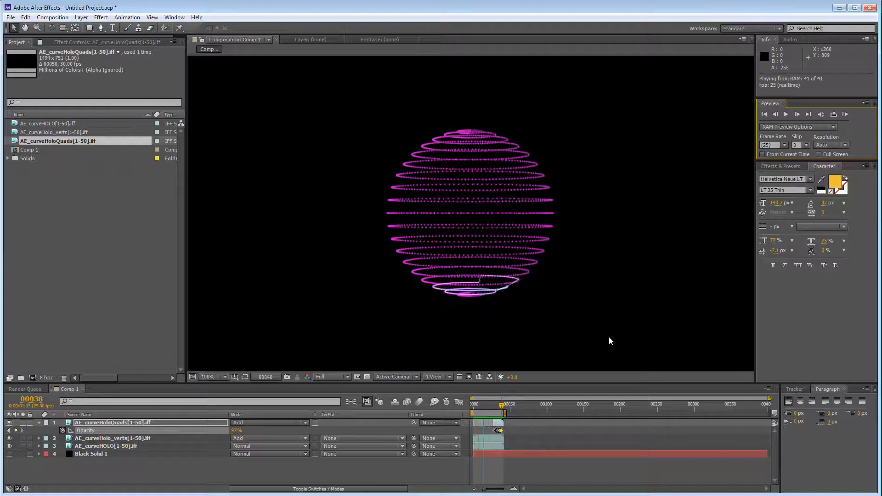
{"action": "key", "text": "space"}
{"action": "mouse_move", "coordinate": [490, 409]}
{"action": "left_mouse_down"}
{"action": "mouse_move", "coordinate": [501, 412]}
{"action": "mouse_move", "coordinate": [489, 416]}
{"action": "left_mouse_up"}
{"action": "key", "text": "space"}
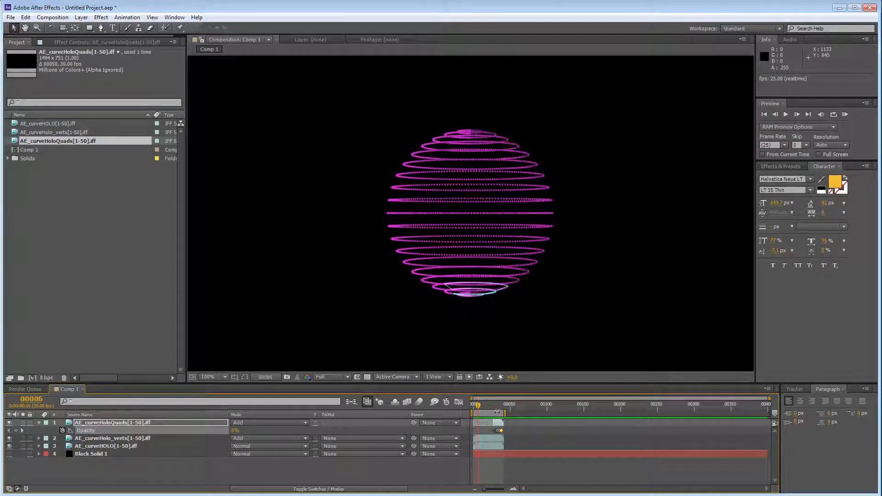
Step: Keyframe the AE_curveHolo_verts layer's opacity at 0% on frame 23
{"action": "left_click_drag", "start_coordinate": [499, 409], "coordinate": [490, 411]}
{"action": "left_click", "coordinate": [128, 440]}
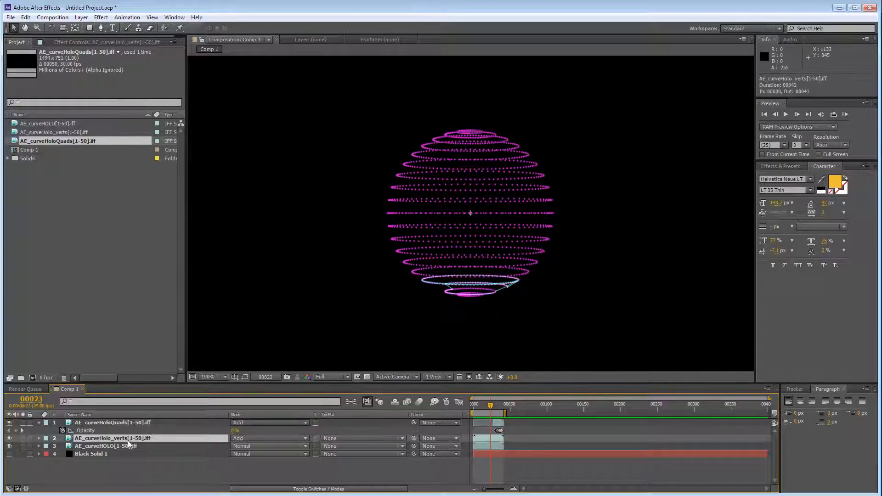
{"action": "key", "text": "t"}
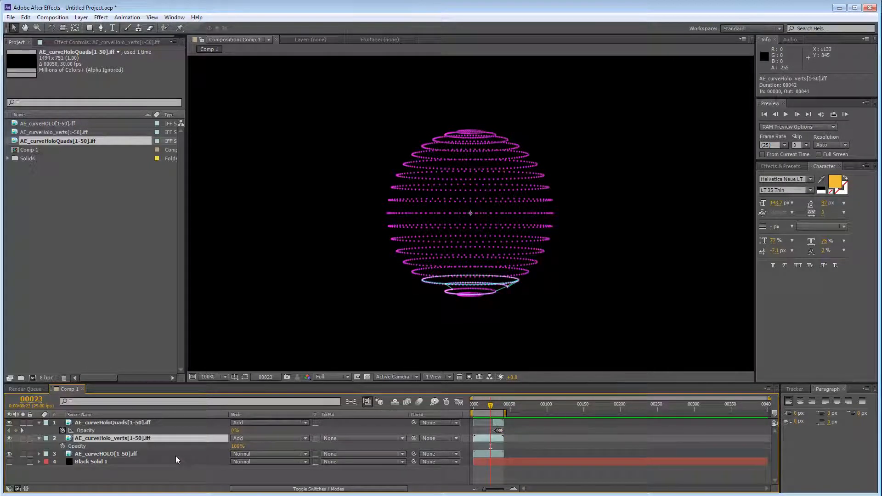
{"action": "left_click", "coordinate": [62, 446]}
{"action": "left_click_drag", "start_coordinate": [245, 448], "coordinate": [191, 446]}
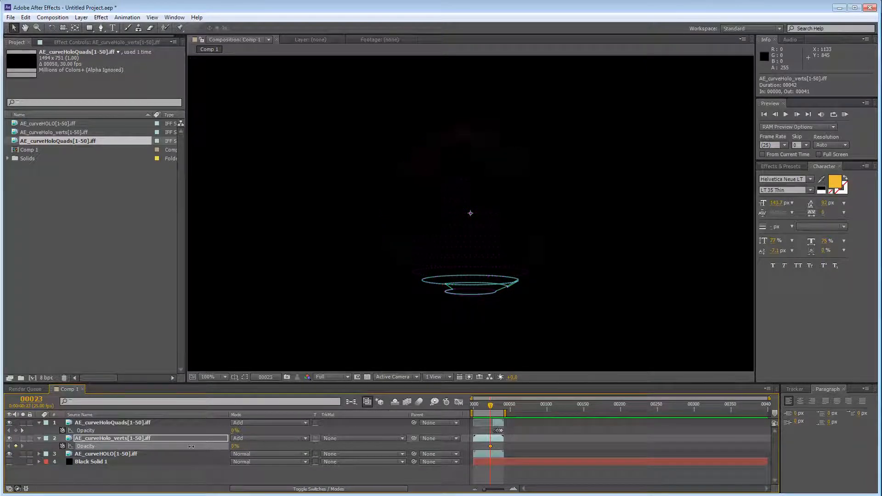
Step: Add a 100% opacity keyframe to AE_curveHolo_verts on frame 29, shift both keyframes so the second sits at frame 36, and preview
{"action": "left_click_drag", "start_coordinate": [490, 410], "coordinate": [494, 407]}
{"action": "left_click_drag", "start_coordinate": [235, 446], "coordinate": [282, 447]}
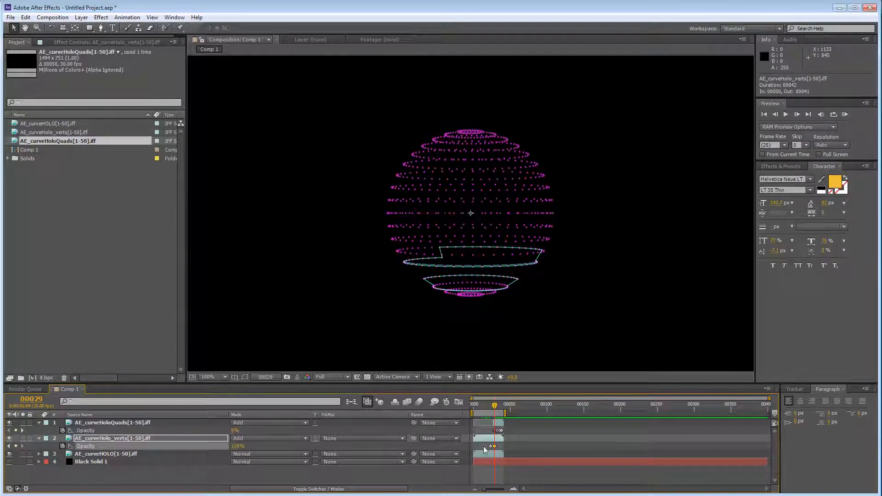
{"action": "left_click", "coordinate": [494, 447]}
{"action": "left_click_drag", "start_coordinate": [487, 445], "coordinate": [499, 447]}
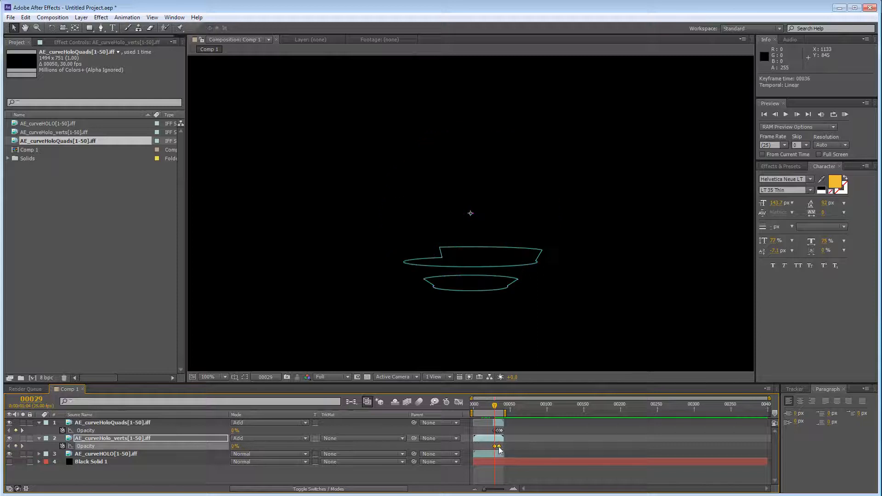
{"action": "key", "text": "KP_0"}
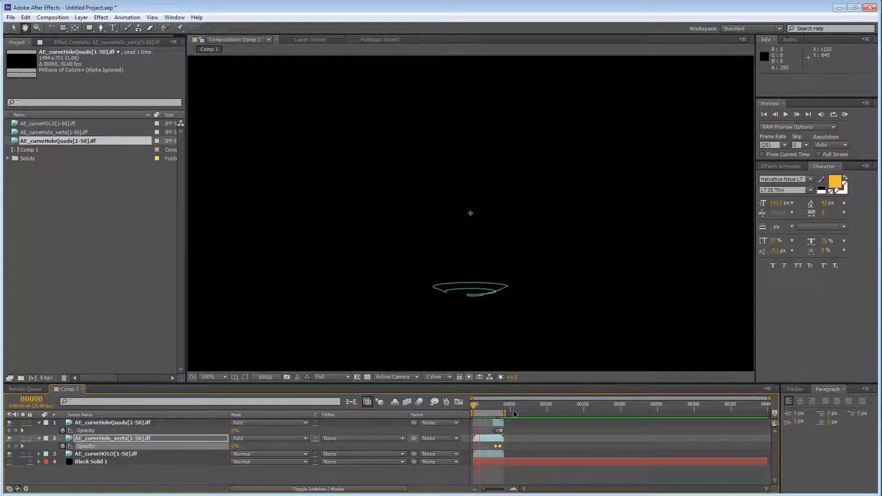
{"action": "left_click", "coordinate": [491, 404]}
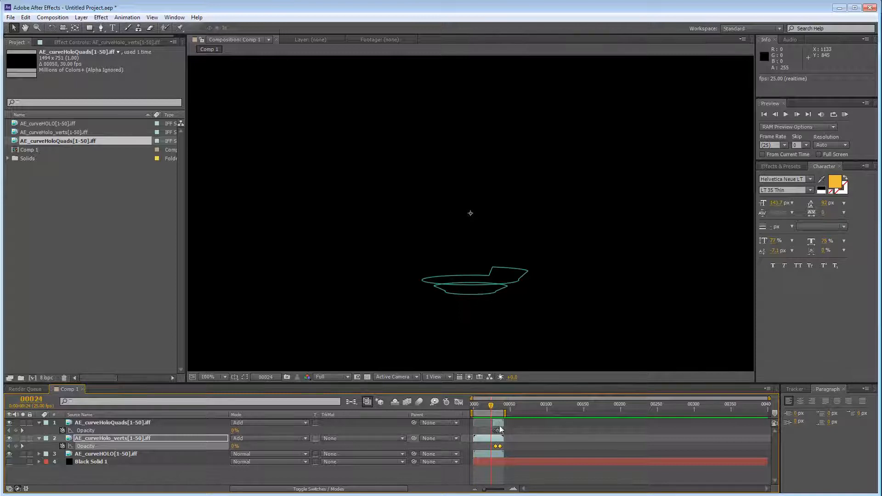
Step: Duplicate the three sequence layers, stack the copies at the top starting after the originals, and extend the work area to frame 193
{"action": "left_click", "coordinate": [501, 427]}
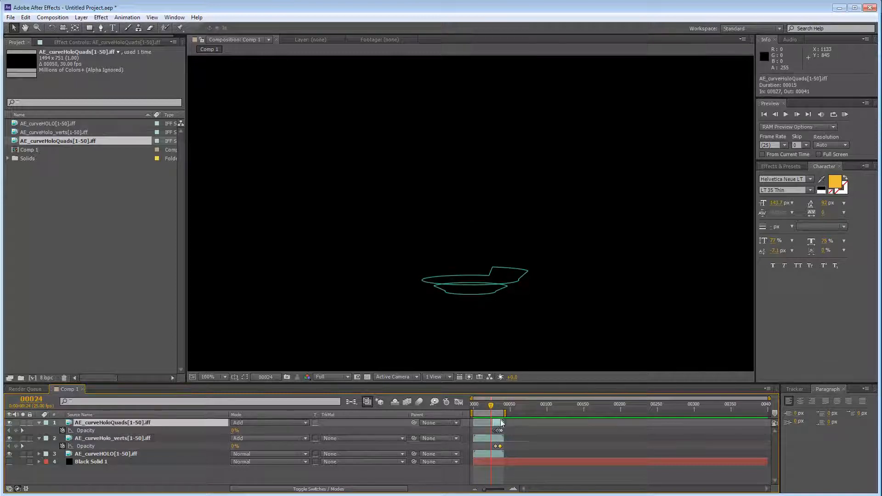
{"action": "left_click", "coordinate": [39, 423]}
{"action": "left_click", "coordinate": [39, 431]}
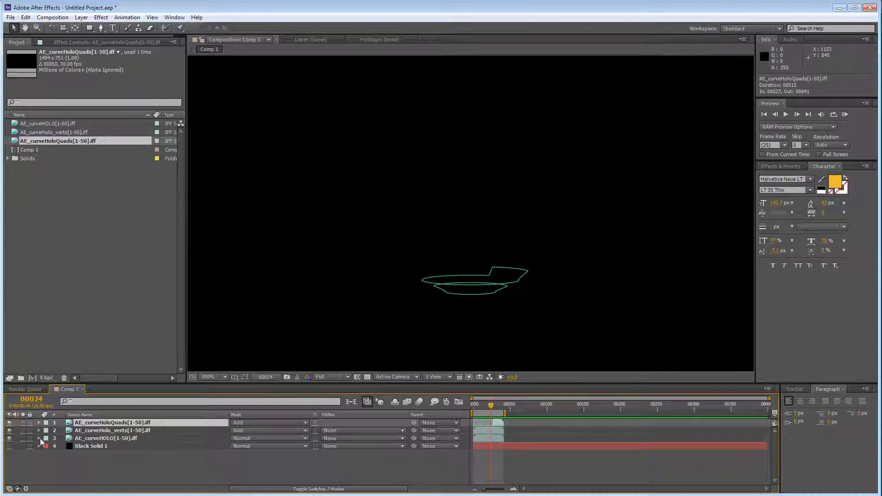
{"action": "left_click", "coordinate": [109, 437], "text": "shift"}
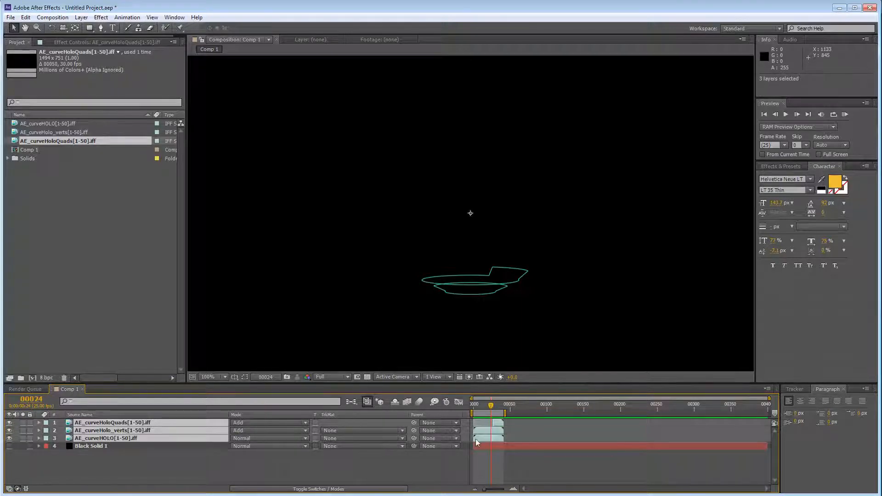
{"action": "key", "text": "ctrl+d"}
{"action": "left_click_drag", "start_coordinate": [138, 454], "coordinate": [141, 427]}
{"action": "left_click_drag", "start_coordinate": [500, 439], "coordinate": [617, 413]}
{"action": "left_click_drag", "start_coordinate": [491, 407], "coordinate": [508, 417]}
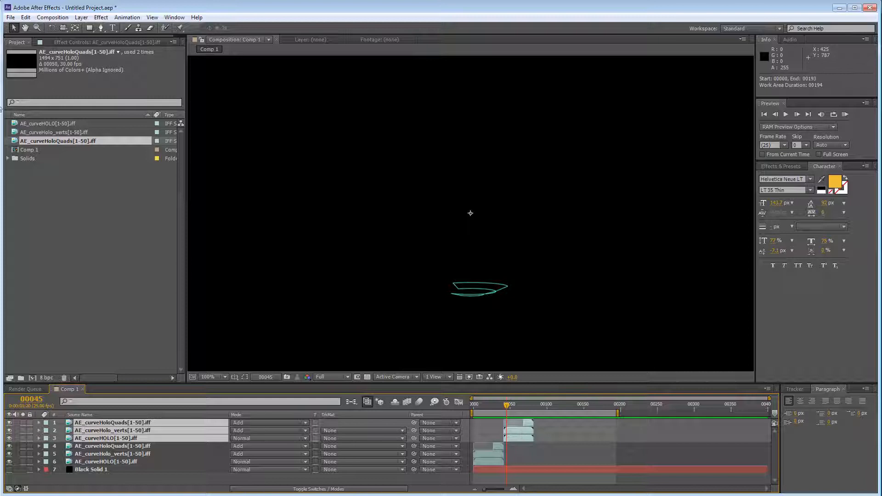
Step: Delete the three duplicated sequence layers
{"action": "left_click", "coordinate": [81, 17]}
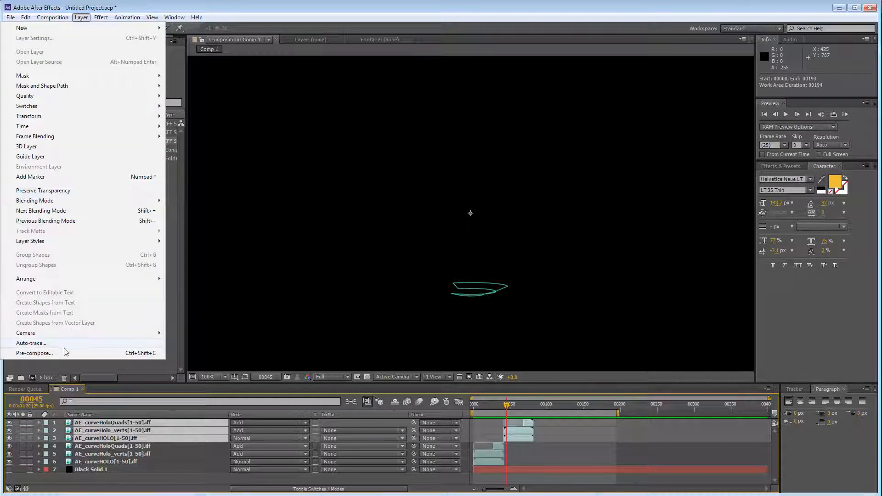
{"action": "left_click", "coordinate": [73, 343]}
{"action": "left_click", "coordinate": [510, 324]}
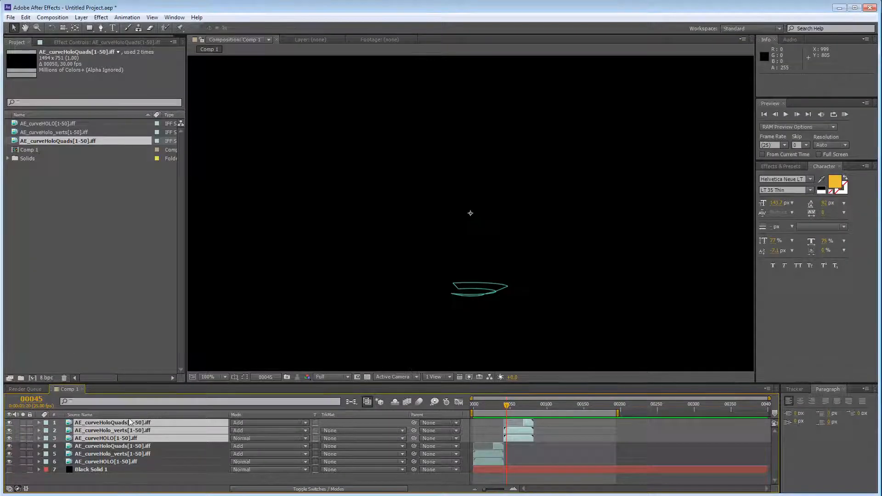
{"action": "key", "text": "Delete"}
Step: Pre-compose the curves, vertices and quads sequence layers into a new composition named holo
{"action": "left_click", "coordinate": [122, 438]}
{"action": "left_click", "coordinate": [124, 422], "text": "shift"}
{"action": "left_click", "coordinate": [82, 17]}
{"action": "left_click", "coordinate": [88, 353]}
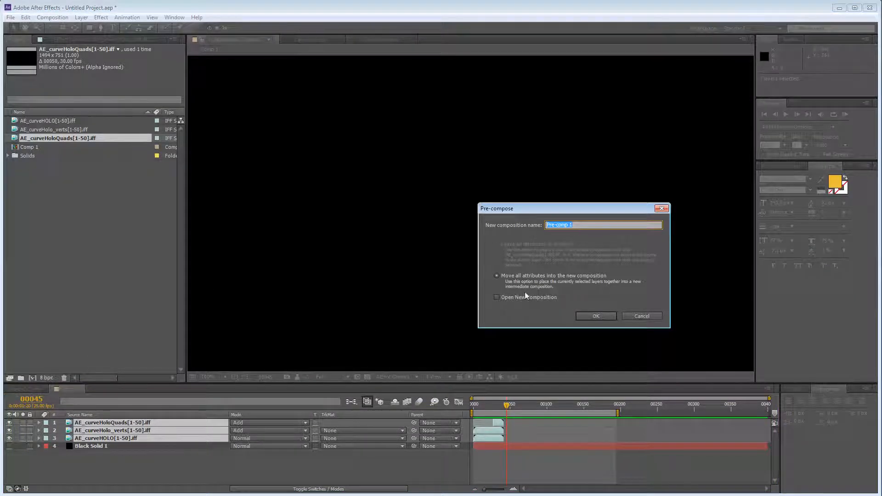
{"action": "type", "text": "holo"}
{"action": "key", "text": "Return"}
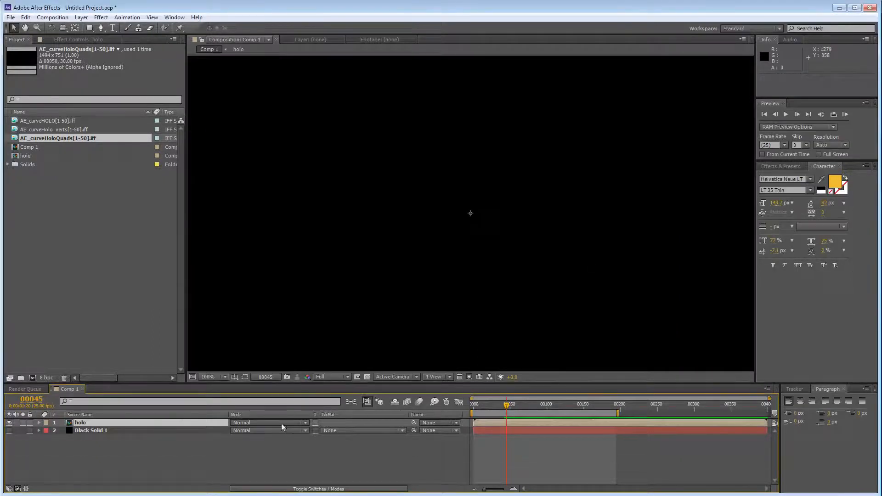
Step: Split the holo layer at frame 41 and delete the section after the split
{"action": "mouse_move", "coordinate": [517, 403]}
{"action": "left_mouse_down"}
{"action": "mouse_move", "coordinate": [494, 412]}
{"action": "mouse_move", "coordinate": [503, 412]}
{"action": "left_mouse_up"}
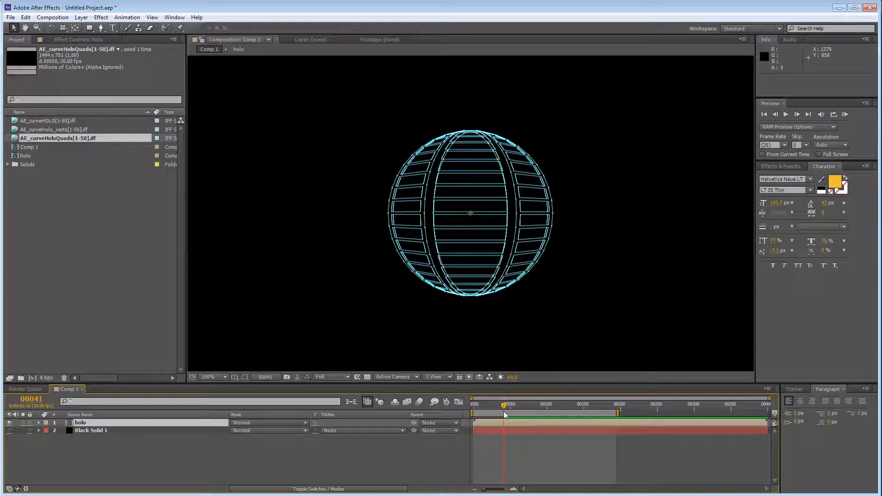
{"action": "left_click", "coordinate": [26, 17]}
{"action": "left_click", "coordinate": [42, 124]}
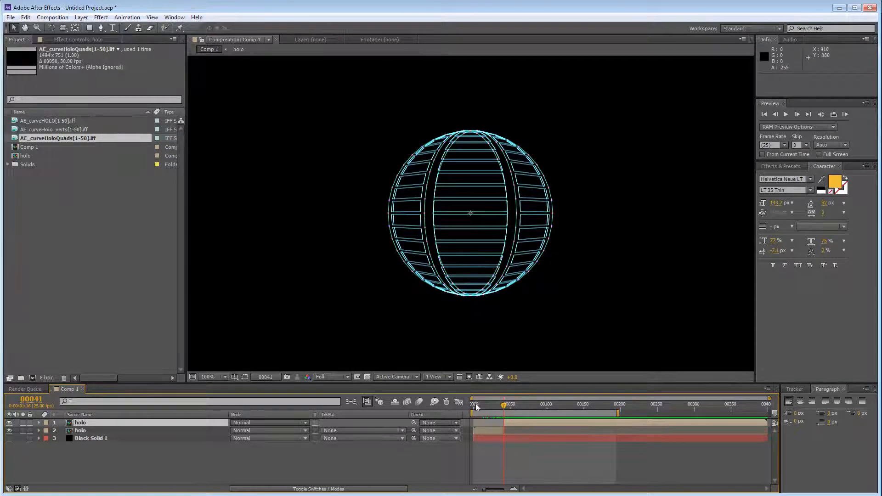
{"action": "key", "text": "Delete"}
Step: Duplicate the shortened holo layer and time-reverse the copy
{"action": "left_click_drag", "start_coordinate": [484, 489], "coordinate": [498, 489]}
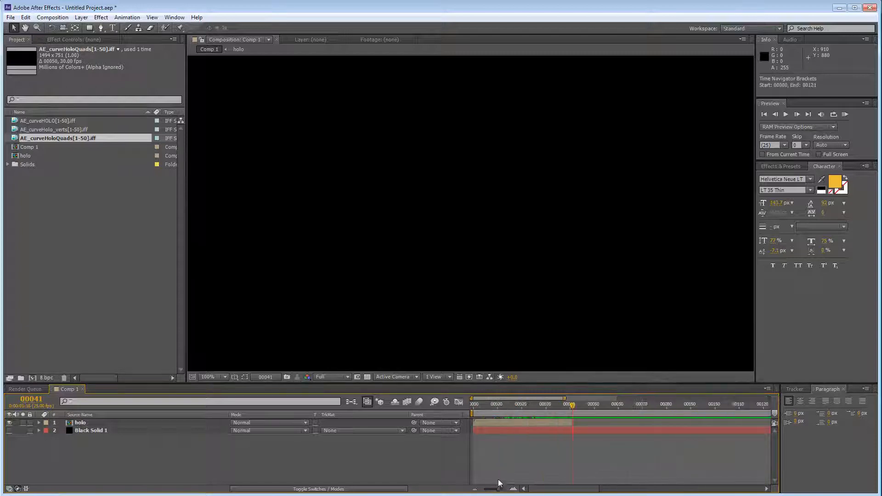
{"action": "left_click_drag", "start_coordinate": [572, 406], "coordinate": [570, 407]}
{"action": "left_click", "coordinate": [513, 422]}
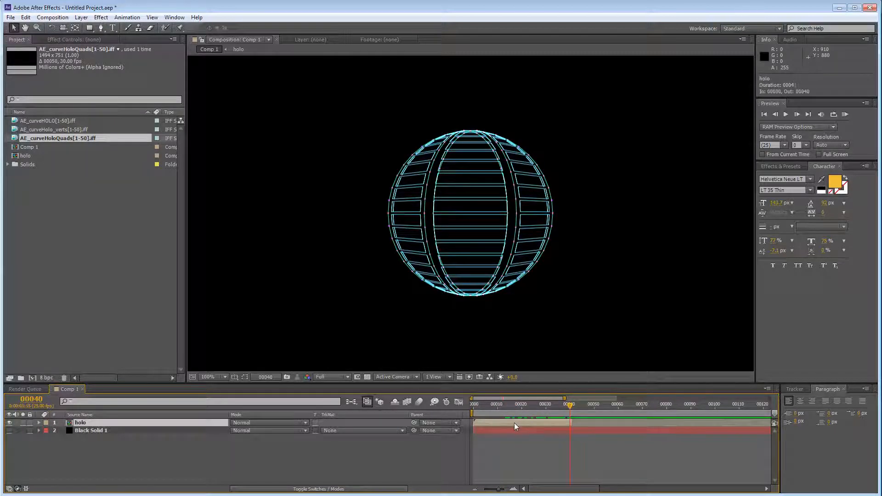
{"action": "key", "text": "ctrl+d"}
{"action": "right_click", "coordinate": [494, 423]}
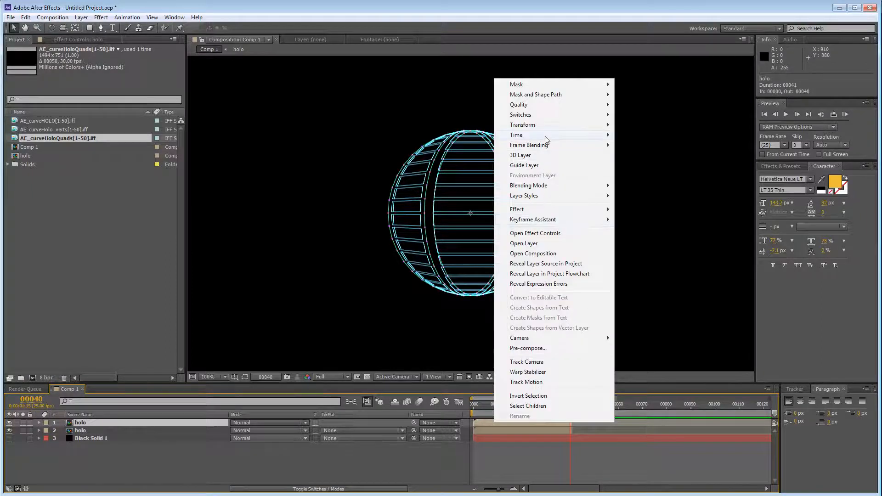
{"action": "mouse_move", "coordinate": [545, 135]}
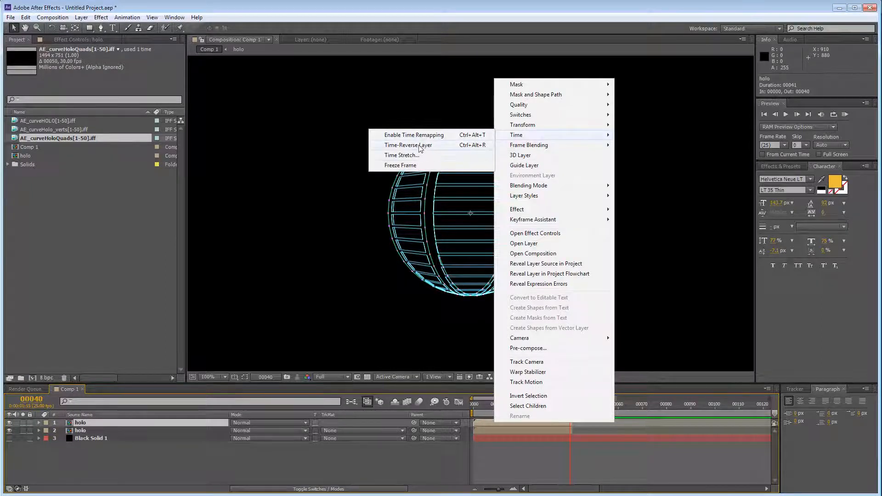
{"action": "left_click", "coordinate": [400, 165]}
Step: Shift the reversed holo copy to span frames 41 to 81 and end the work area at frame 79
{"action": "left_click_drag", "start_coordinate": [500, 424], "coordinate": [545, 412]}
{"action": "left_click", "coordinate": [571, 408]}
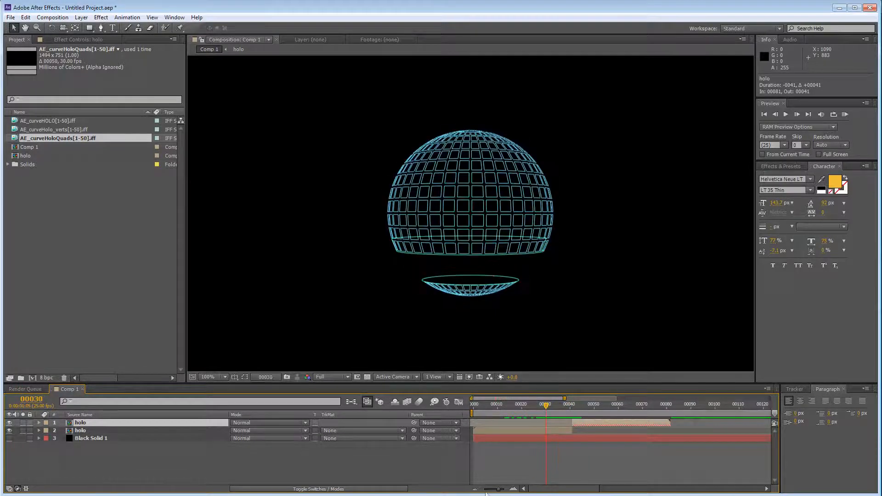
{"action": "left_click_drag", "start_coordinate": [485, 493], "coordinate": [479, 493]}
{"action": "left_click_drag", "start_coordinate": [649, 413], "coordinate": [546, 413]}
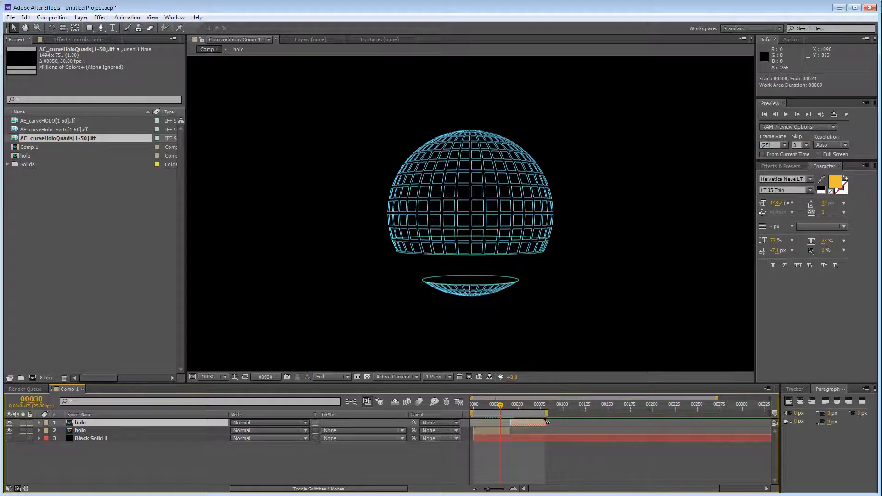
Step: RAM-preview the forward and reversed holo layers and inspect the reversed copy at frame 45
{"action": "left_click", "coordinate": [845, 115]}
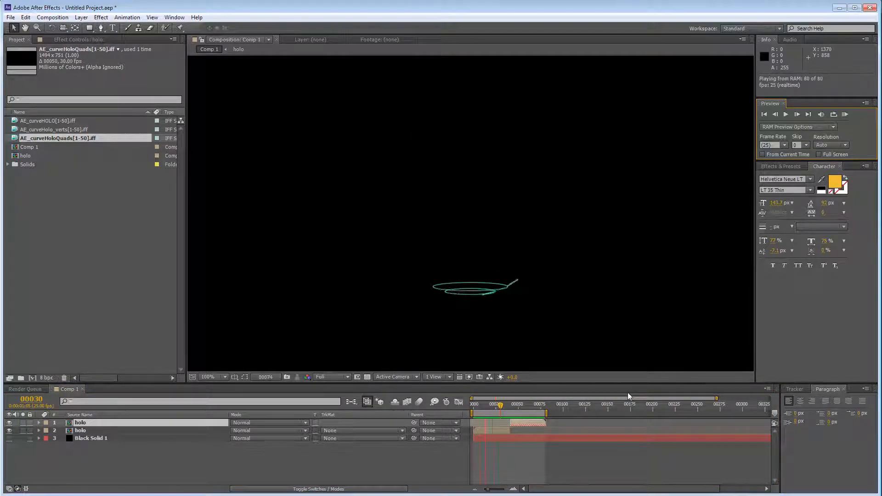
{"action": "key", "text": "space"}
{"action": "left_click_drag", "start_coordinate": [534, 405], "coordinate": [514, 406]}
{"action": "left_click", "coordinate": [129, 420]}
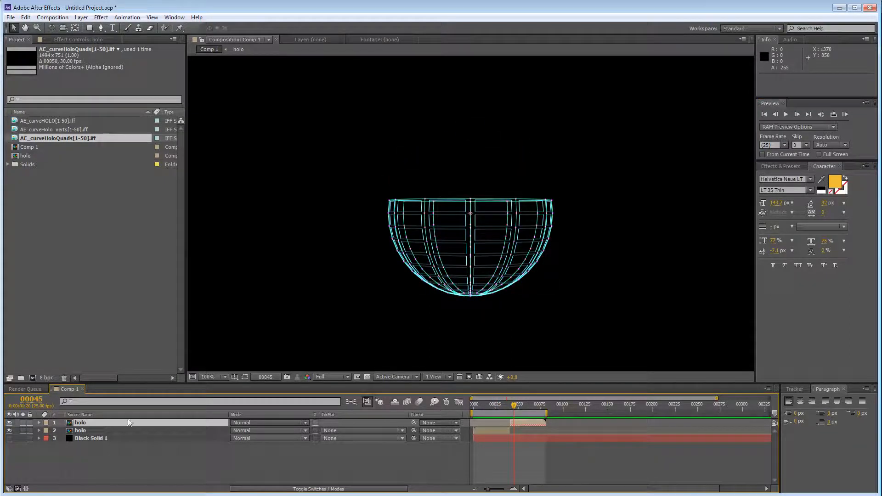
Step: Scale both holo layers to 29% and move them to about position 404, 862 in the composition's lower-left area
{"action": "left_click", "coordinate": [94, 430], "text": "shift"}
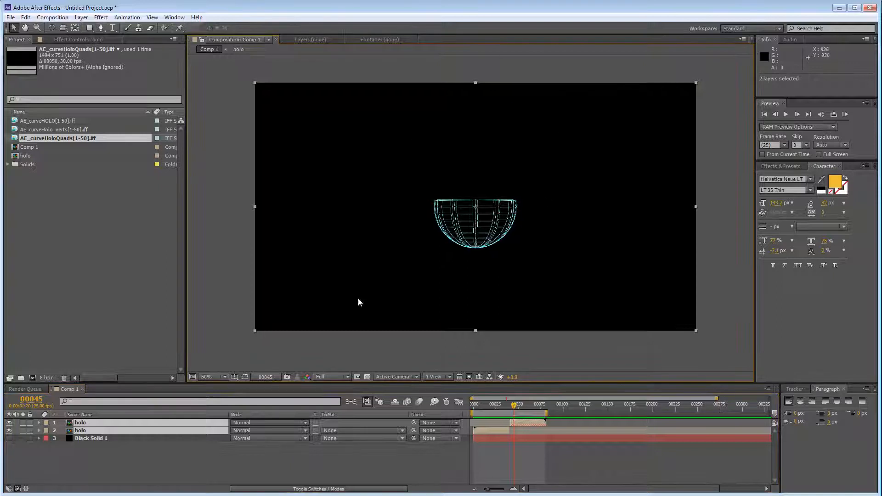
{"action": "mouse_move", "coordinate": [514, 406]}
{"action": "left_mouse_down"}
{"action": "mouse_move", "coordinate": [500, 410]}
{"action": "mouse_move", "coordinate": [531, 416]}
{"action": "mouse_move", "coordinate": [512, 416]}
{"action": "left_mouse_up"}
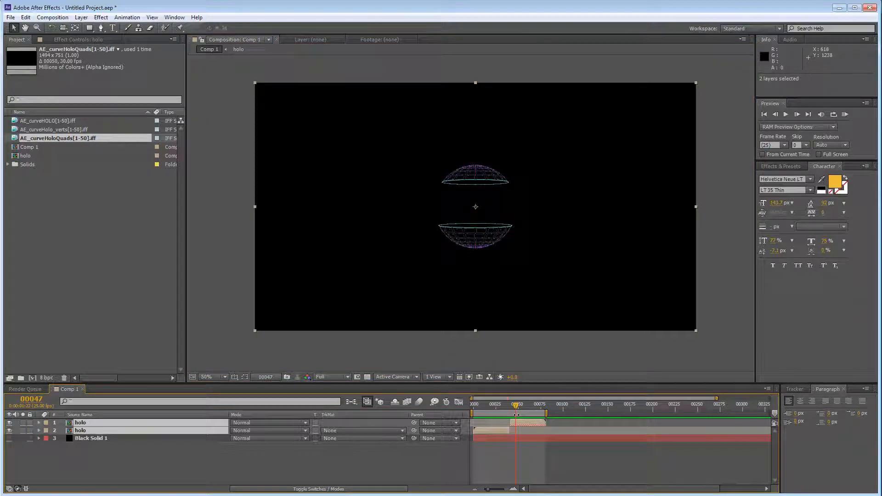
{"action": "key", "text": "s"}
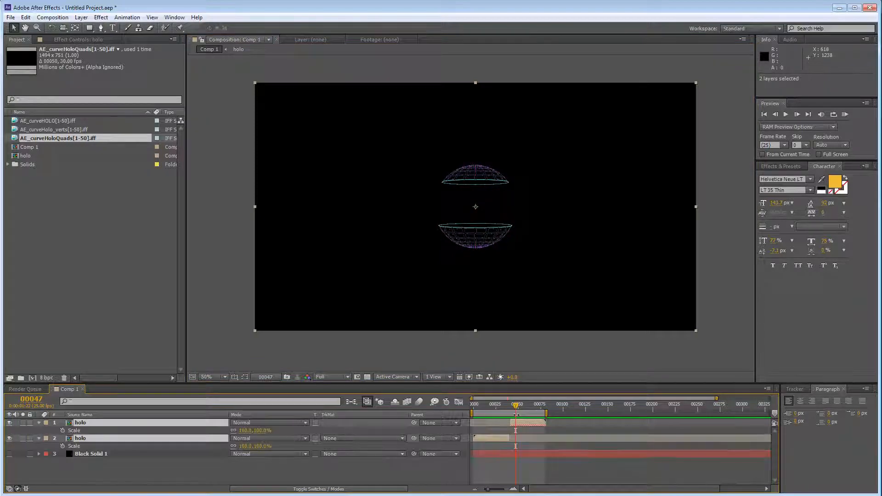
{"action": "left_click_drag", "start_coordinate": [246, 432], "coordinate": [221, 432]}
{"action": "left_click_drag", "start_coordinate": [487, 213], "coordinate": [359, 288]}
{"action": "left_click_drag", "start_coordinate": [248, 431], "coordinate": [241, 430]}
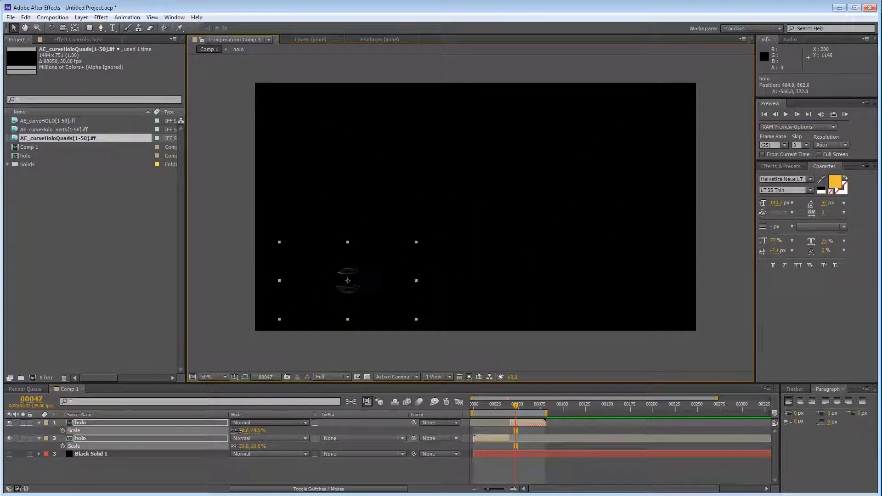
{"action": "left_click", "coordinate": [516, 264]}
Step: RAM-preview the shrunken holo layers up close and collapse their scale properties
{"action": "scroll", "coordinate": [525, 271], "scroll_direction": "up", "scroll_amount": 1}
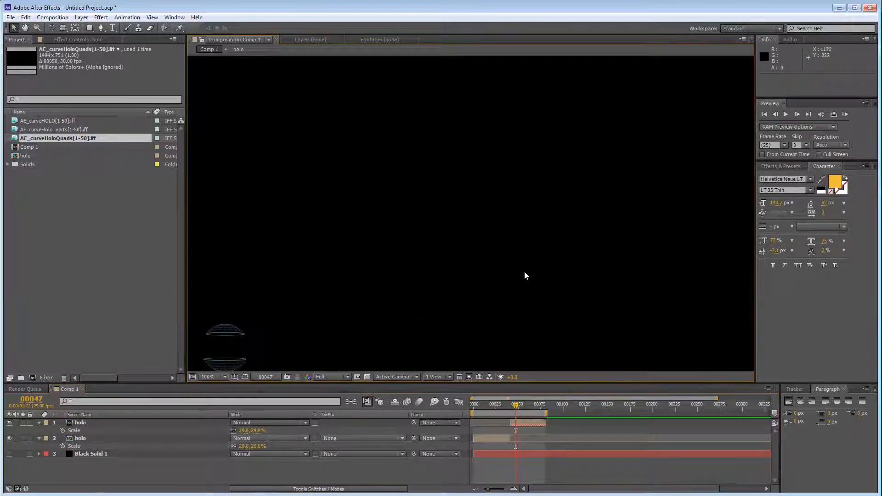
{"action": "middle_click_drag", "start_coordinate": [492, 266], "coordinate": [570, 214]}
{"action": "left_click", "coordinate": [846, 115]}
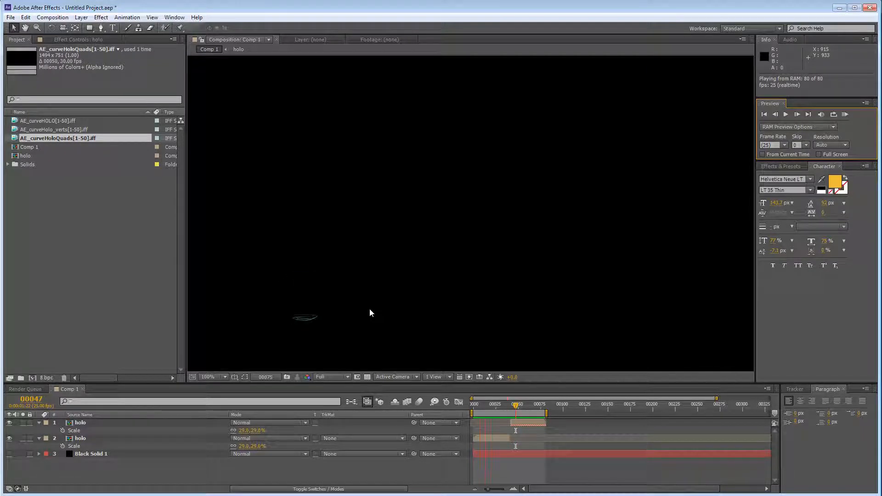
{"action": "key", "text": "space"}
{"action": "left_click", "coordinate": [39, 423]}
{"action": "left_click", "coordinate": [39, 431]}
{"action": "scroll", "coordinate": [526, 226], "scroll_direction": "down", "scroll_amount": 2}
{"action": "left_click_drag", "start_coordinate": [527, 229], "coordinate": [478, 252]}
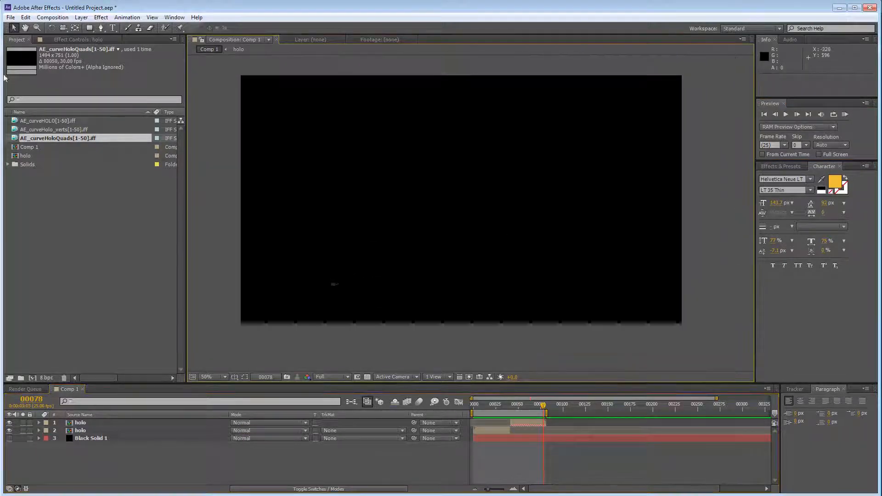
Step: Import the rotatingdots_3daxis IFF sequence from the Circles folder with its alpha ignored
{"action": "left_click", "coordinate": [11, 17]}
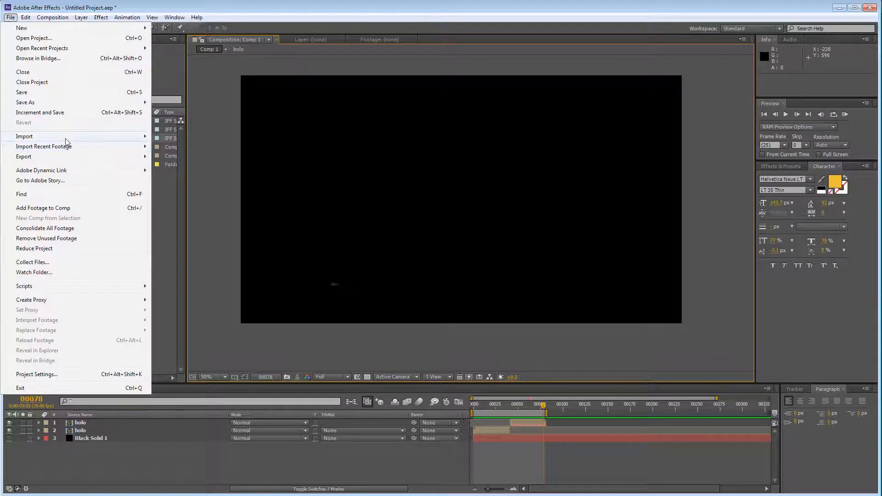
{"action": "mouse_move", "coordinate": [69, 134]}
{"action": "left_click", "coordinate": [199, 137]}
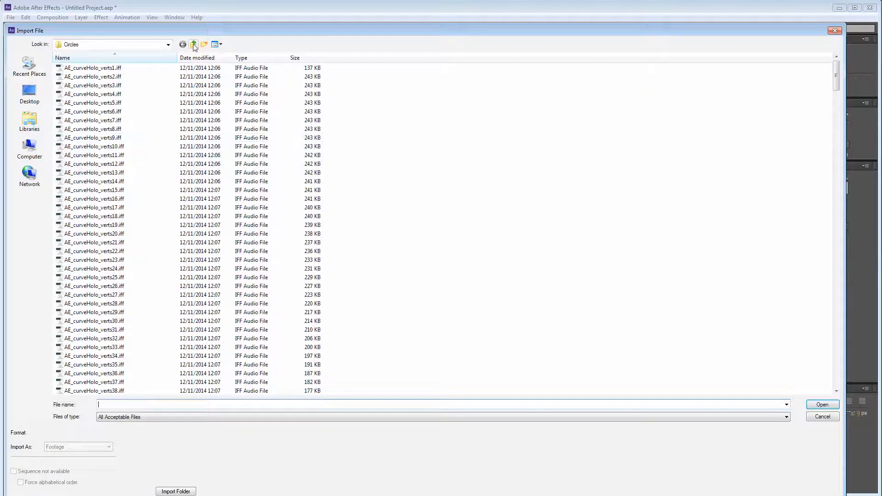
{"action": "left_click_drag", "start_coordinate": [838, 79], "coordinate": [837, 306]}
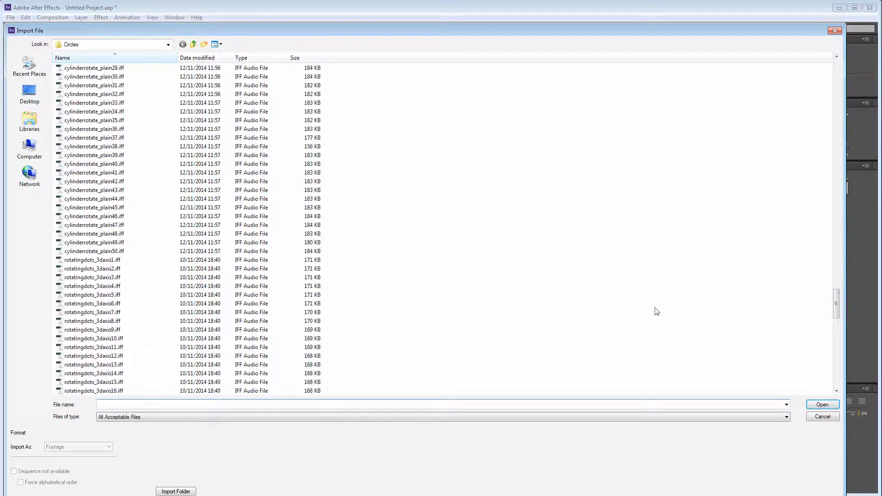
{"action": "left_click", "coordinate": [123, 261]}
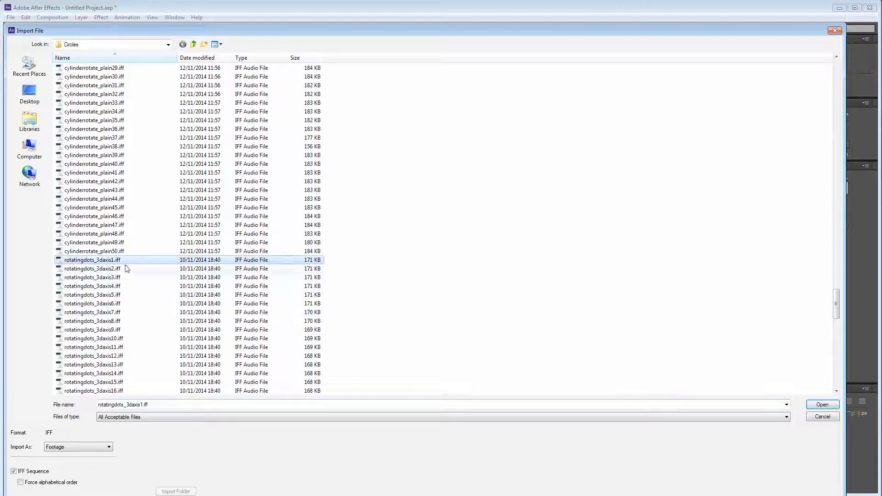
{"action": "left_click", "coordinate": [822, 404]}
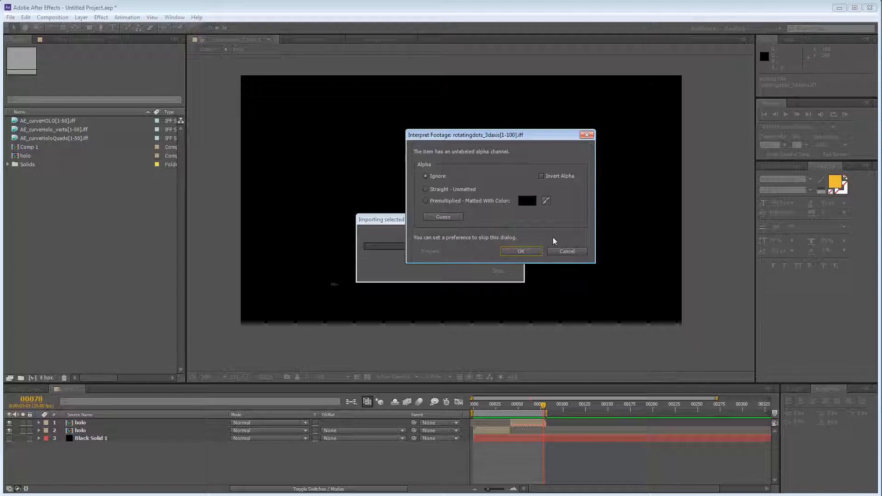
{"action": "left_click", "coordinate": [527, 252]}
Step: Add the rotatingdots_3daxis footage above the holo layers and set its blending mode to Add
{"action": "left_click_drag", "start_coordinate": [62, 166], "coordinate": [325, 435]}
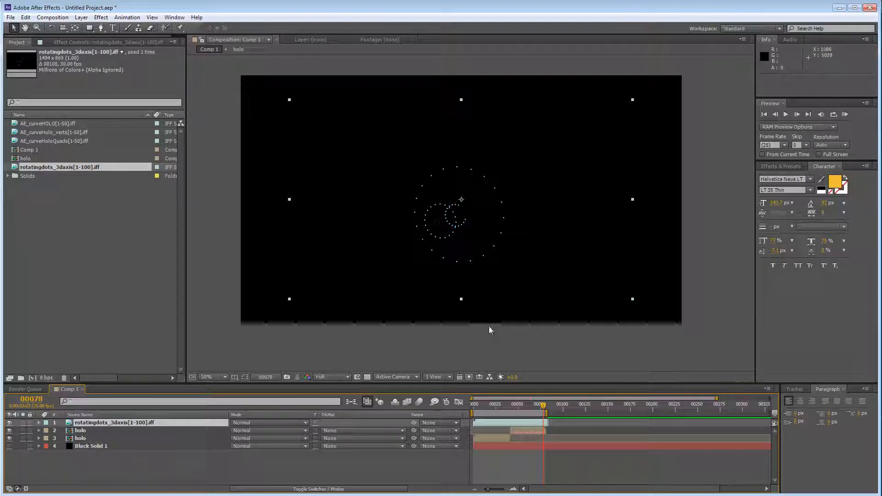
{"action": "left_click_drag", "start_coordinate": [521, 412], "coordinate": [463, 425]}
{"action": "left_click", "coordinate": [294, 424]}
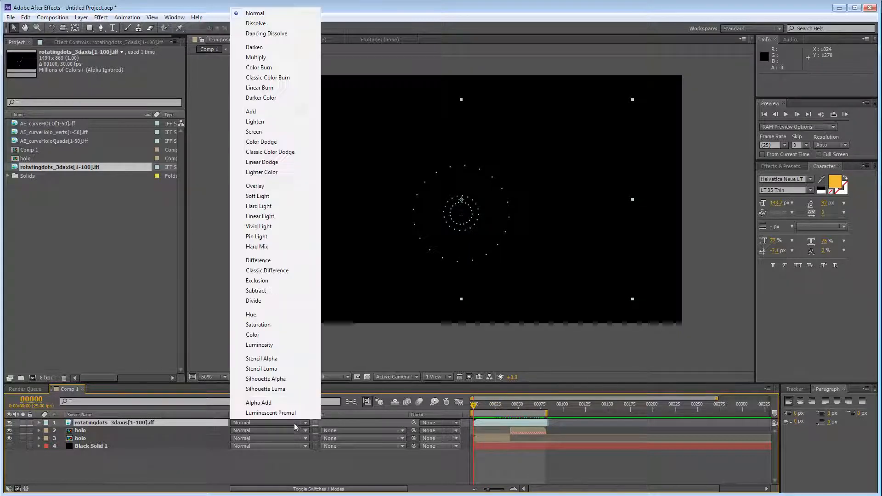
{"action": "left_click", "coordinate": [266, 120]}
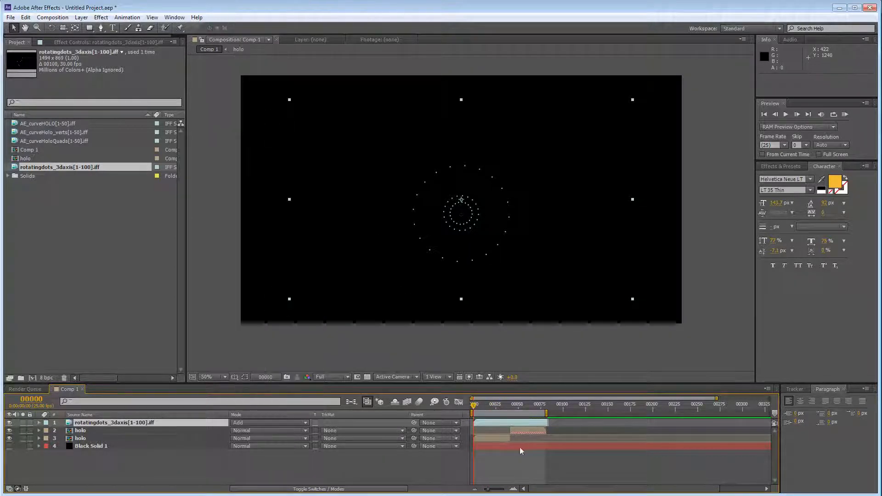
Step: RAM-preview the rotating dots together with the holo layers from frame 0
{"action": "left_click_drag", "start_coordinate": [489, 408], "coordinate": [470, 412]}
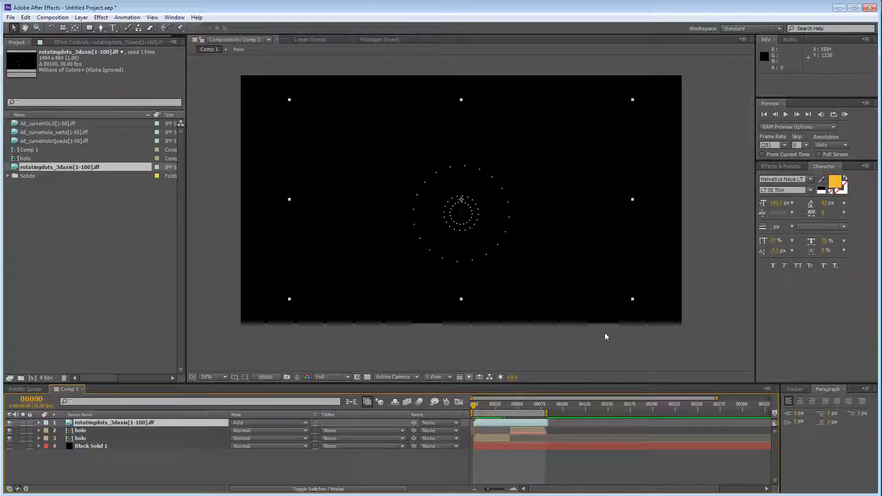
{"action": "left_click", "coordinate": [844, 114]}
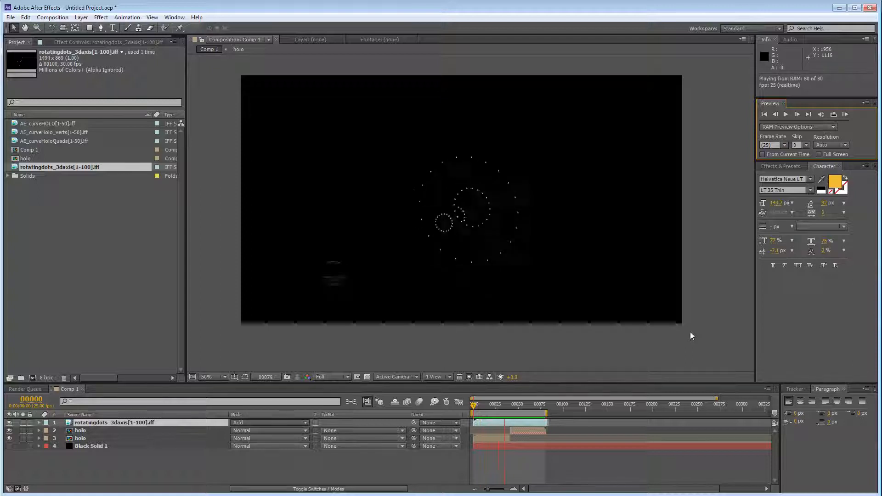
{"action": "key", "text": "space"}
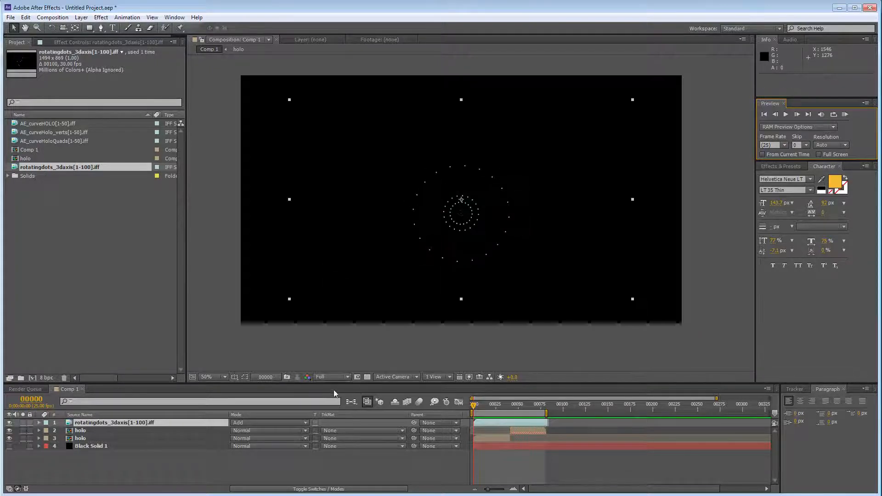
Step: Enlarge the composition viewer by shrinking the surrounding panels and RAM-preview the dots at 100% magnification
{"action": "left_click_drag", "start_coordinate": [335, 385], "coordinate": [349, 421]}
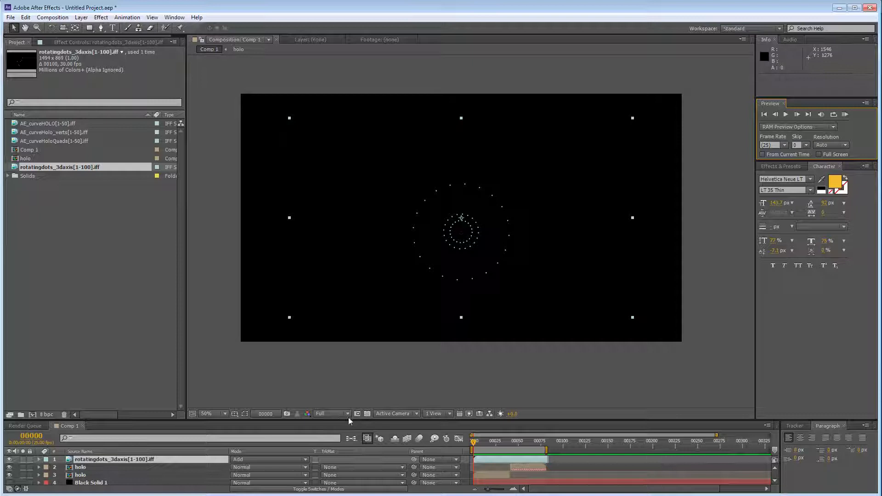
{"action": "left_click_drag", "start_coordinate": [183, 330], "coordinate": [43, 329]}
{"action": "left_click_drag", "start_coordinate": [755, 294], "coordinate": [860, 296]}
{"action": "scroll", "coordinate": [708, 299], "scroll_direction": "up", "scroll_amount": 2}
{"action": "left_click_drag", "start_coordinate": [673, 262], "coordinate": [677, 250]}
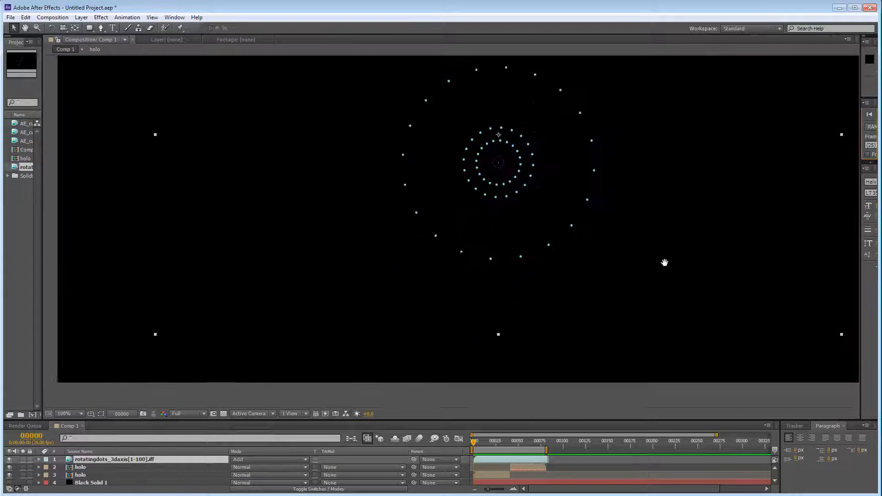
{"action": "left_click_drag", "start_coordinate": [860, 129], "coordinate": [774, 129]}
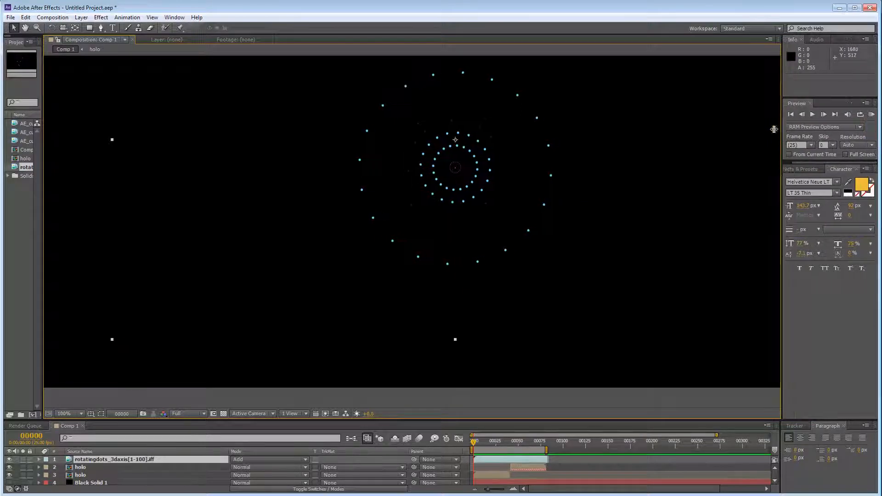
{"action": "left_click", "coordinate": [872, 114]}
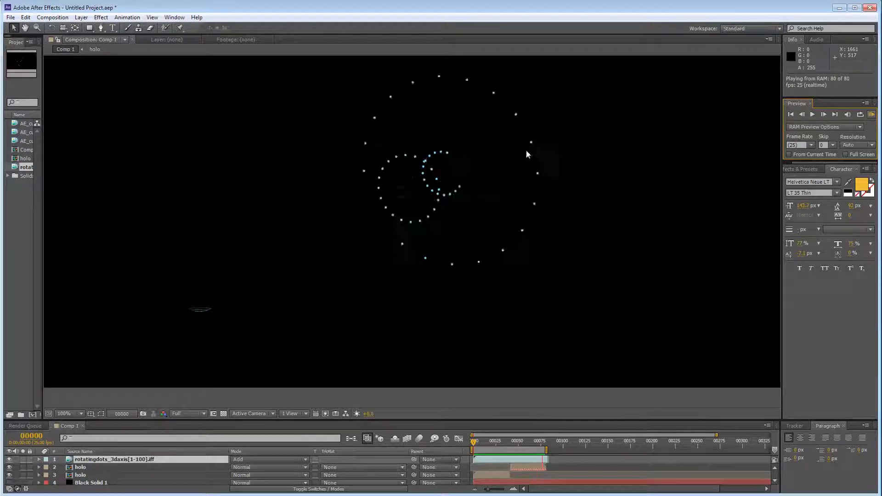
{"action": "key", "text": "space"}
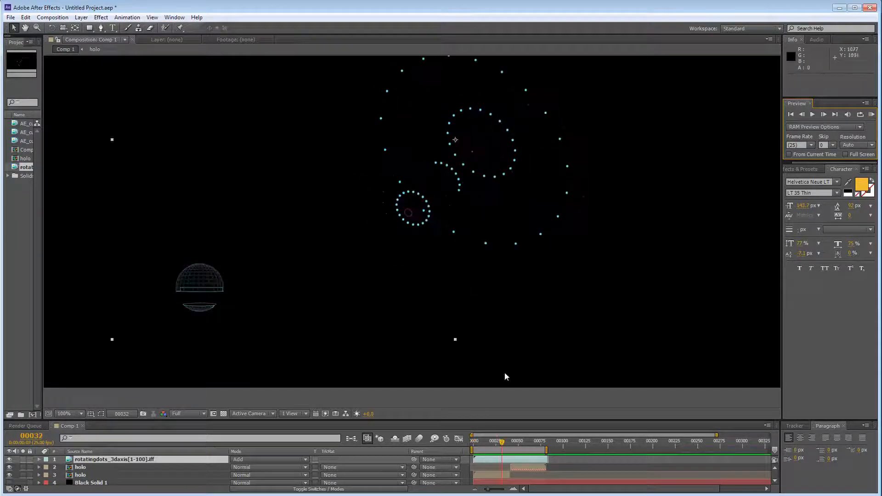
Step: Scale the rotatingdots_3daxis layer to 15%, centred on the holo sphere at about 404, 863, and RAM-preview the result
{"action": "left_click", "coordinate": [110, 459]}
{"action": "key", "text": "s"}
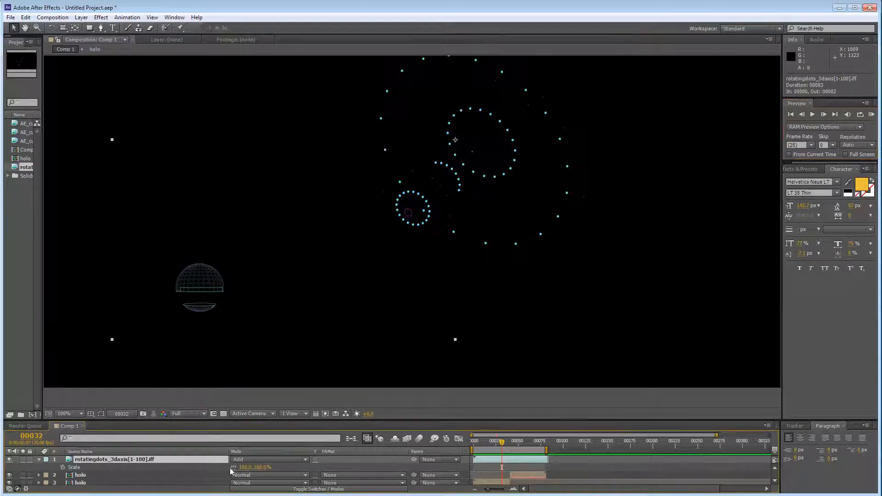
{"action": "left_click_drag", "start_coordinate": [243, 467], "coordinate": [211, 470]}
{"action": "key", "text": "Return"}
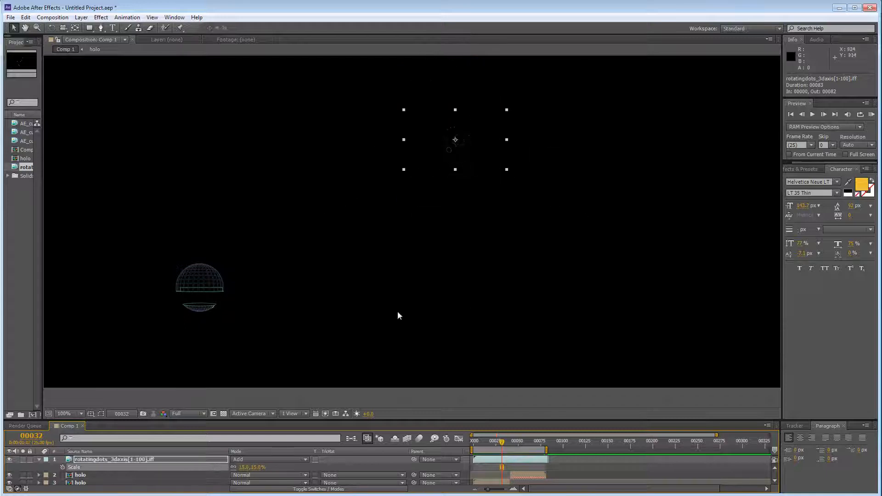
{"action": "left_click_drag", "start_coordinate": [474, 146], "coordinate": [293, 288]}
{"action": "left_click_drag", "start_coordinate": [224, 299], "coordinate": [214, 296]}
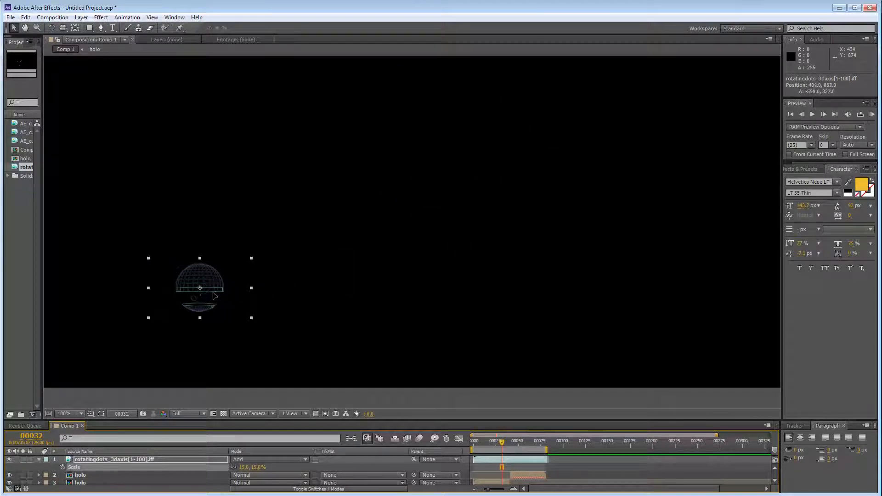
{"action": "left_click", "coordinate": [871, 114]}
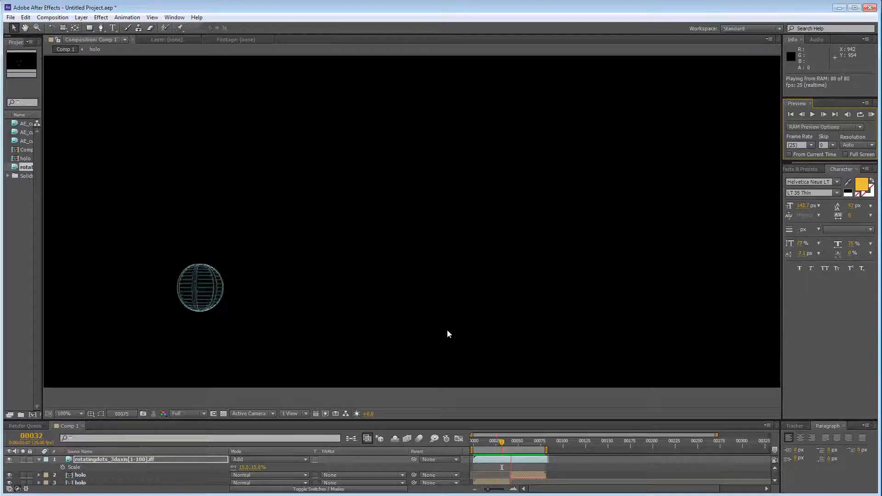
{"action": "key", "text": "space"}
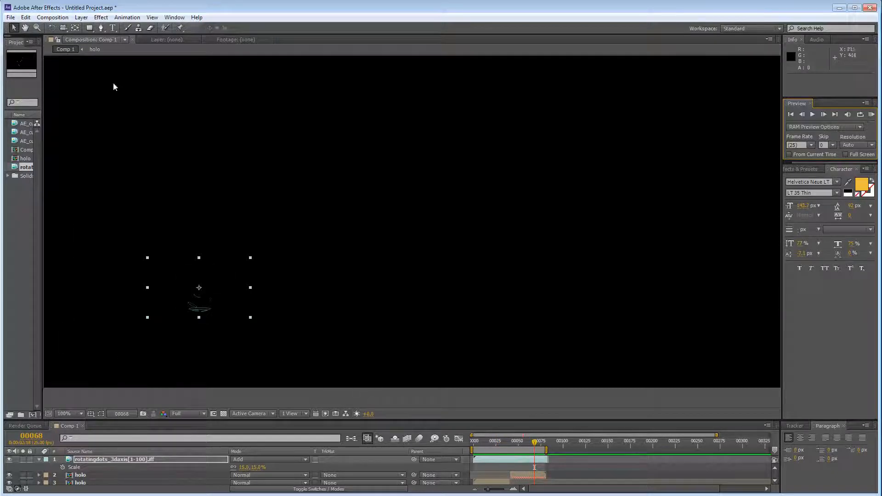
Step: Import the Triangles_Inverted IFF sequence from the TRIANGLES folder, using the guessed alpha interpretation
{"action": "left_click", "coordinate": [11, 18]}
{"action": "mouse_move", "coordinate": [81, 136]}
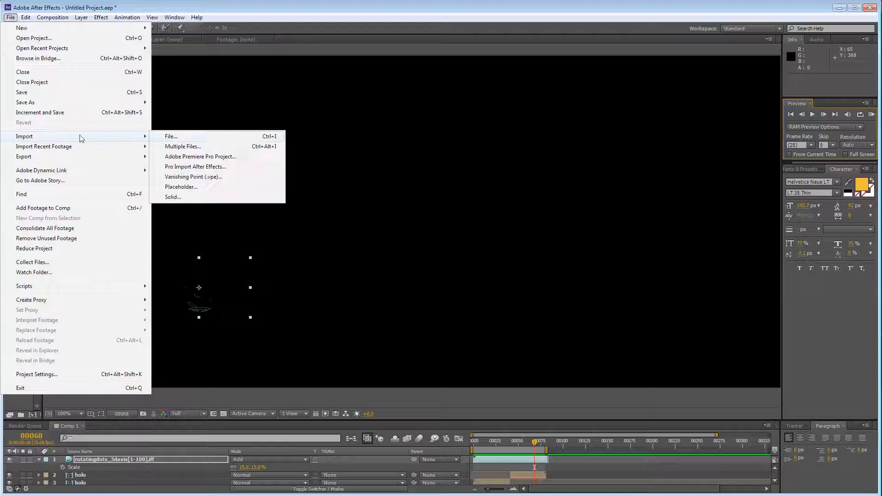
{"action": "left_click", "coordinate": [213, 136]}
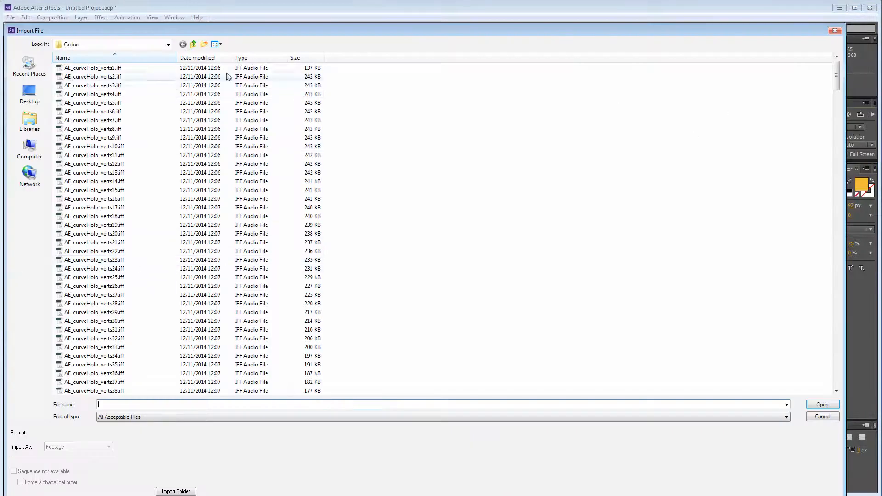
{"action": "left_click", "coordinate": [193, 45]}
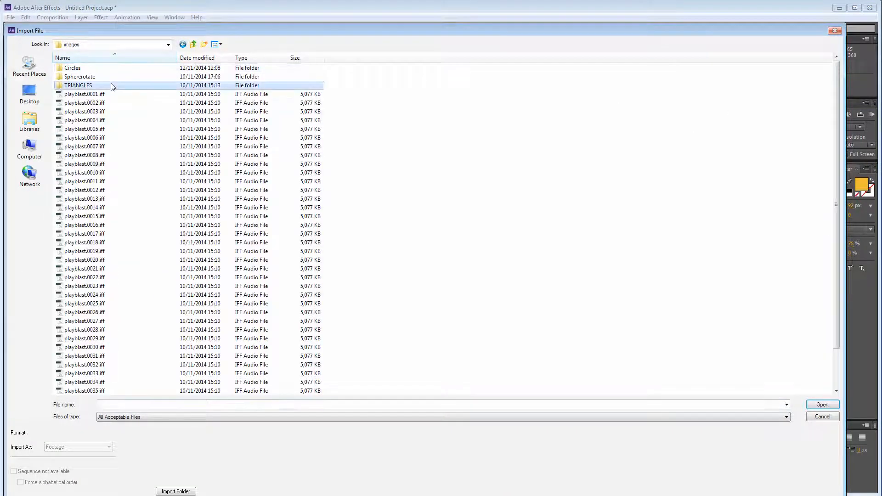
{"action": "double_click", "coordinate": [114, 86]}
{"action": "left_click", "coordinate": [115, 67]}
{"action": "left_click", "coordinate": [818, 404]}
{"action": "left_click", "coordinate": [448, 219]}
{"action": "left_click", "coordinate": [518, 251]}
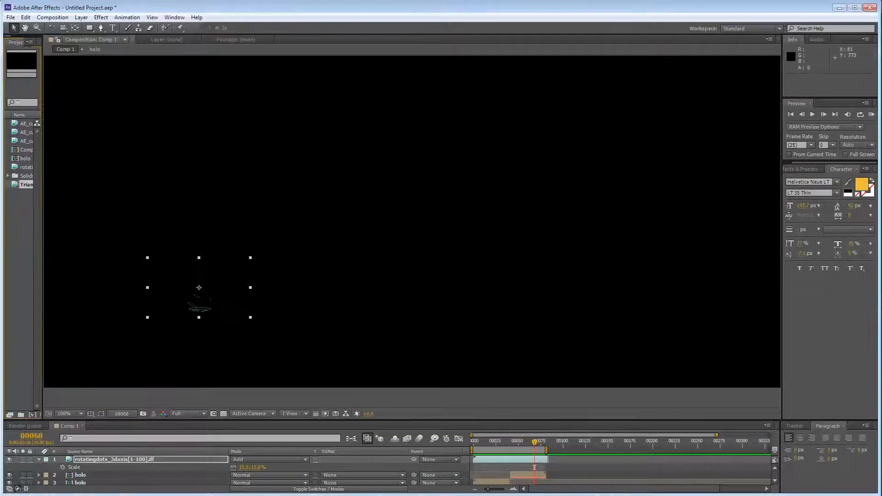
Step: Add the Triangles_Inverted footage as the top layer with blending mode Add and show it at frame 12
{"action": "left_click_drag", "start_coordinate": [25, 184], "coordinate": [108, 461]}
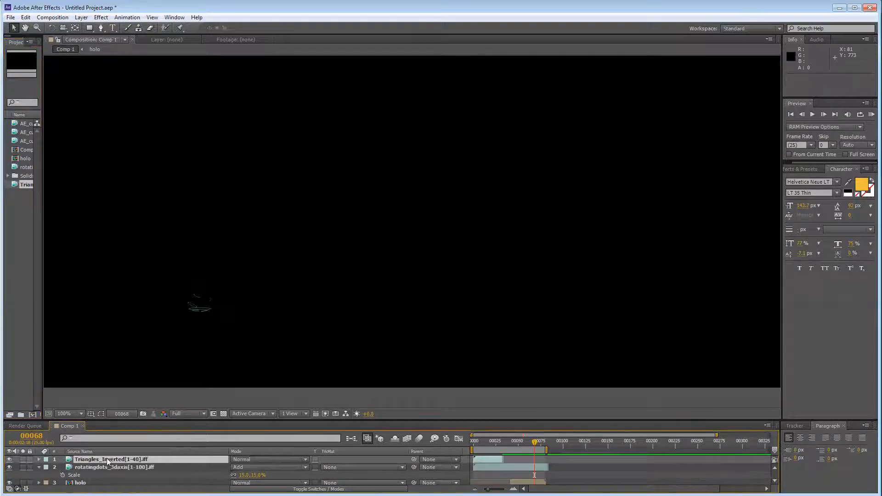
{"action": "left_click", "coordinate": [253, 460]}
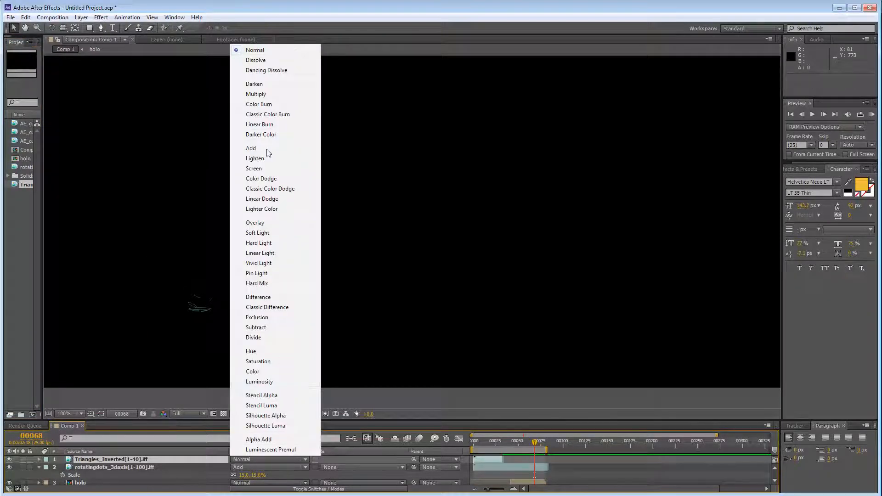
{"action": "left_click", "coordinate": [251, 148]}
{"action": "mouse_move", "coordinate": [501, 448]}
{"action": "left_mouse_down"}
{"action": "mouse_move", "coordinate": [473, 456]}
{"action": "mouse_move", "coordinate": [486, 456]}
{"action": "left_mouse_up"}
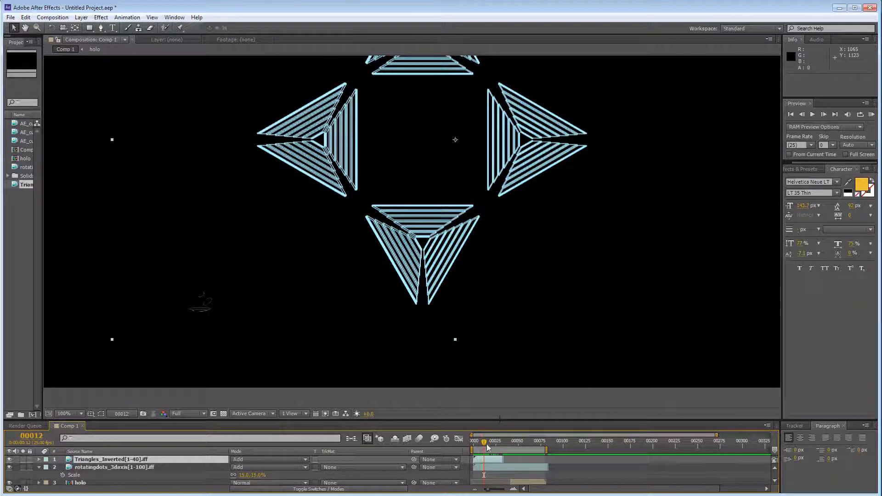
Step: Move the Triangles_Inverted layer to position 1052, 496 and RAM-preview the triangle animation
{"action": "mouse_move", "coordinate": [485, 446]}
{"action": "left_mouse_down"}
{"action": "mouse_move", "coordinate": [469, 453]}
{"action": "mouse_move", "coordinate": [486, 454]}
{"action": "left_mouse_up"}
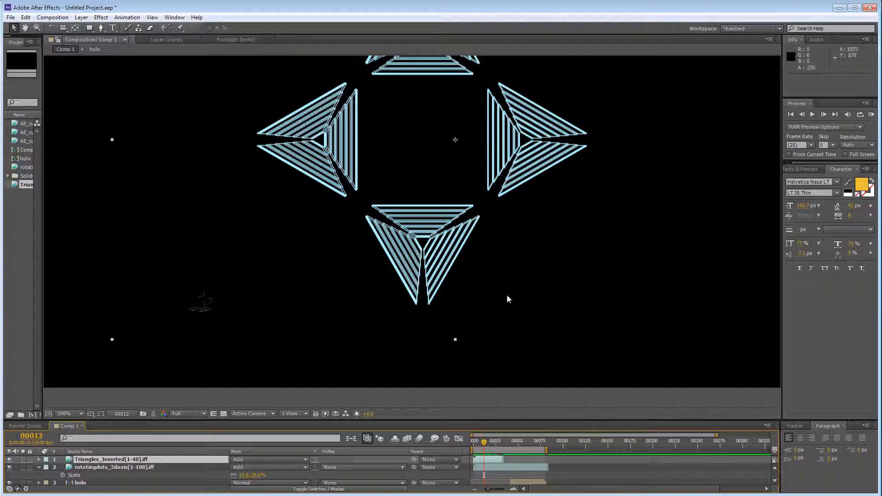
{"action": "scroll", "coordinate": [508, 295], "scroll_direction": "down", "scroll_amount": 1}
{"action": "middle_click_drag", "start_coordinate": [508, 241], "coordinate": [489, 256]}
{"action": "left_click_drag", "start_coordinate": [414, 241], "coordinate": [436, 230]}
{"action": "scroll", "coordinate": [493, 238], "scroll_direction": "up", "scroll_amount": 1}
{"action": "scroll", "coordinate": [493, 238], "scroll_direction": "down", "scroll_amount": 1}
{"action": "middle_click_drag", "start_coordinate": [493, 239], "coordinate": [522, 301]}
{"action": "scroll", "coordinate": [507, 241], "scroll_direction": "up", "scroll_amount": 1}
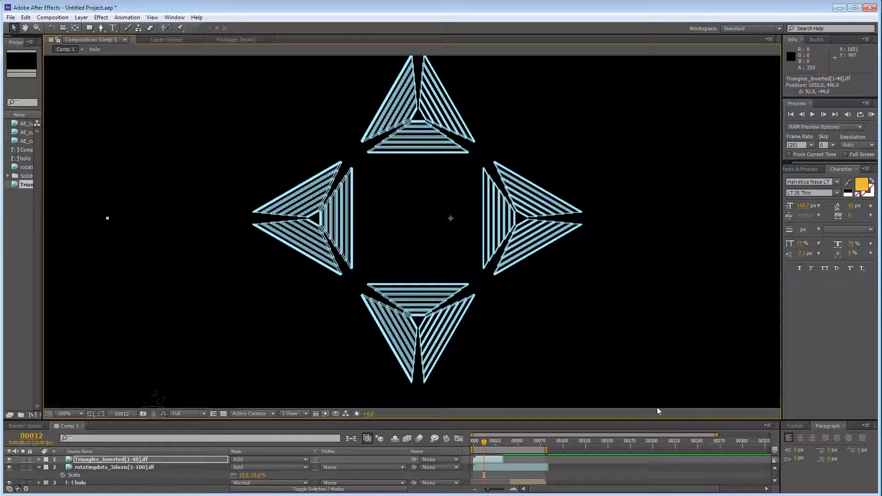
{"action": "left_click", "coordinate": [860, 114]}
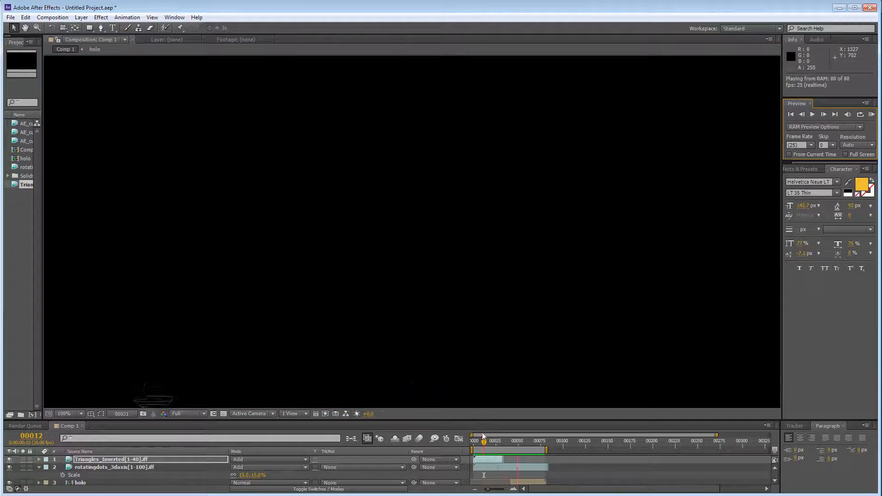
Step: At frame 11, lower the Triangles_Inverted layer's opacity to 11% and duplicate the layer
{"action": "left_click", "coordinate": [482, 443]}
{"action": "left_click", "coordinate": [110, 461]}
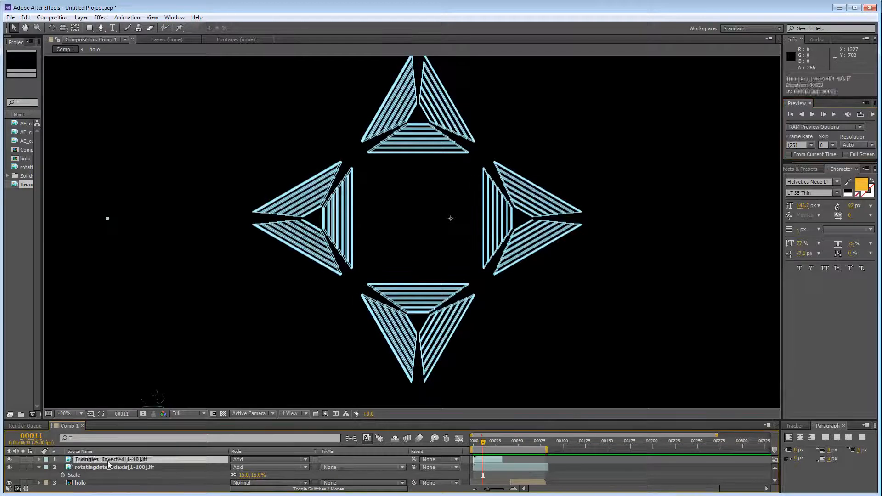
{"action": "key", "text": "t"}
{"action": "left_click_drag", "start_coordinate": [236, 467], "coordinate": [203, 475]}
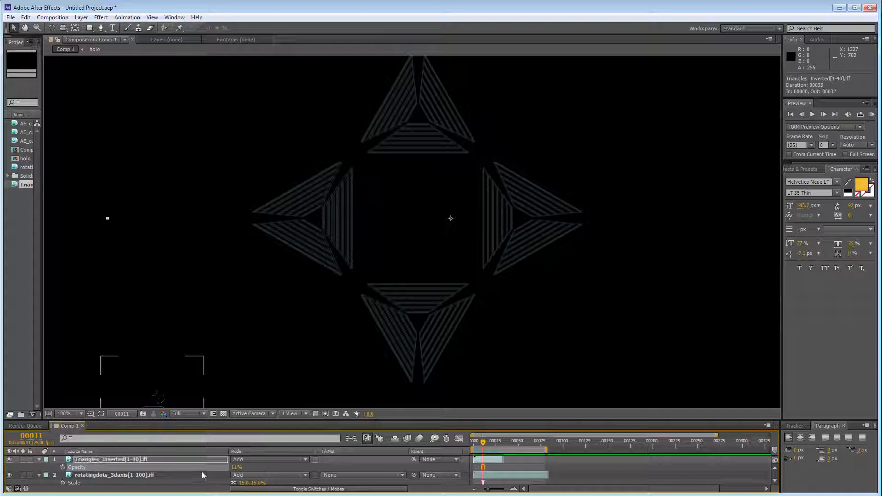
{"action": "key", "text": "ctrl+d"}
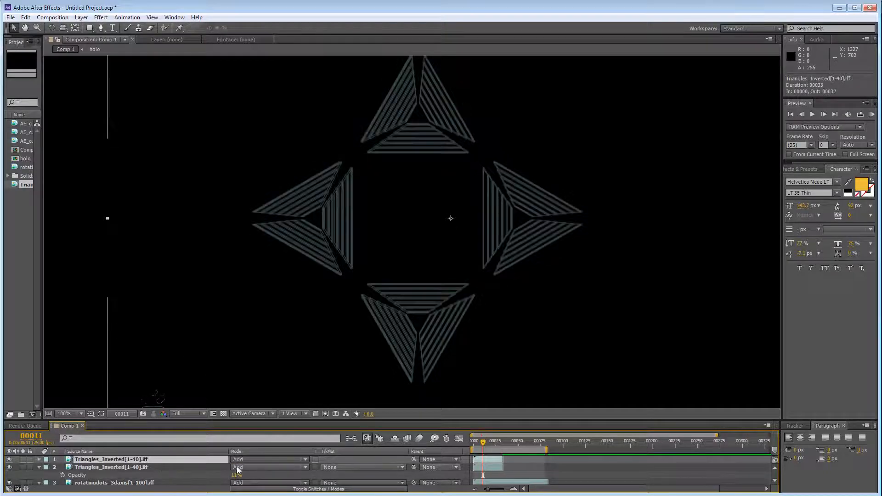
Step: Raise the upper Triangles_Inverted copy's opacity and scale it to 104.9% to offset it from the faint copy
{"action": "key", "text": "t"}
{"action": "left_click_drag", "start_coordinate": [237, 467], "coordinate": [267, 467]}
{"action": "key", "text": "s"}
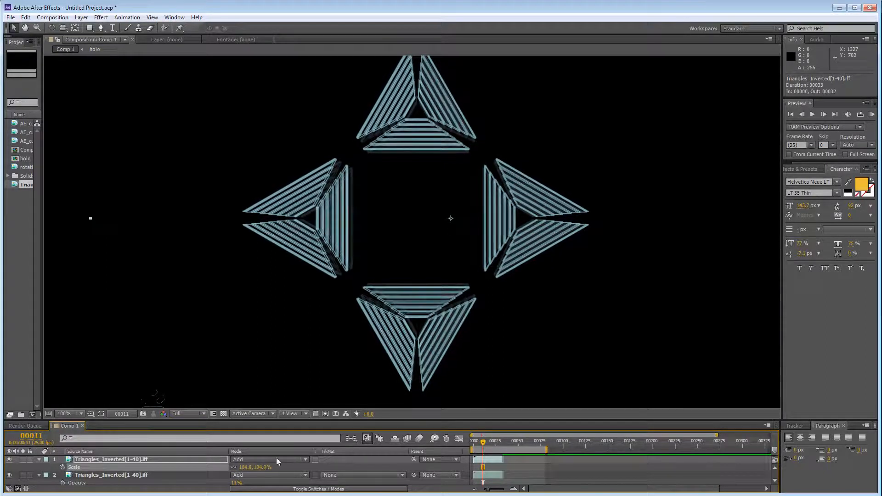
{"action": "left_click_drag", "start_coordinate": [355, 316], "coordinate": [367, 306]}
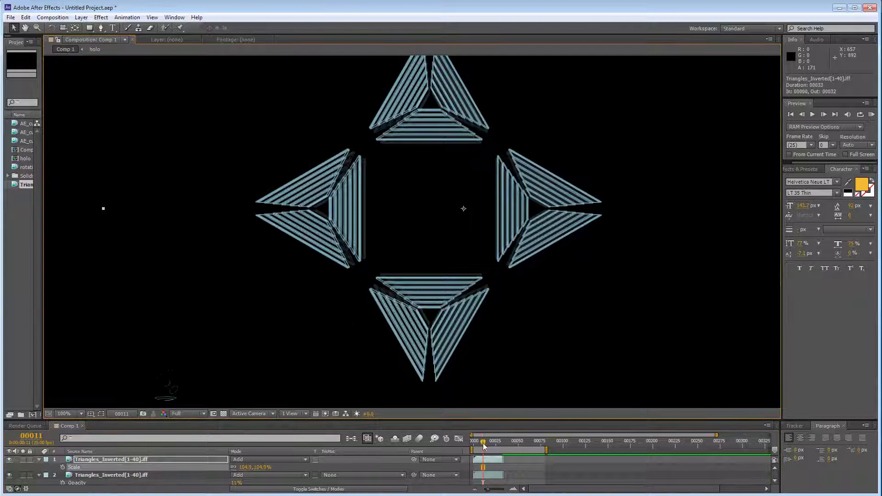
Step: Start opacity keyframes on both Triangles_Inverted layers at frame 3, dimmed there and raised to 72% at frame 4
{"action": "left_click_drag", "start_coordinate": [483, 445], "coordinate": [476, 445]}
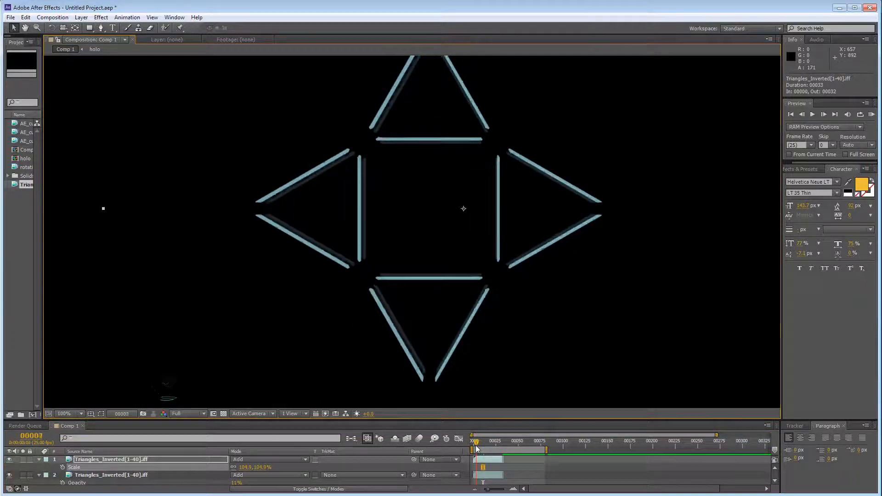
{"action": "left_click", "coordinate": [158, 475], "text": "shift"}
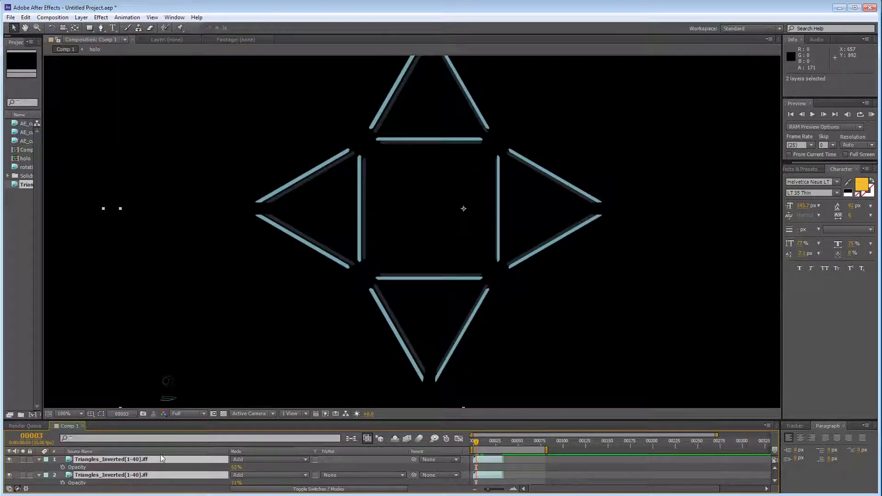
{"action": "left_click", "coordinate": [62, 467]}
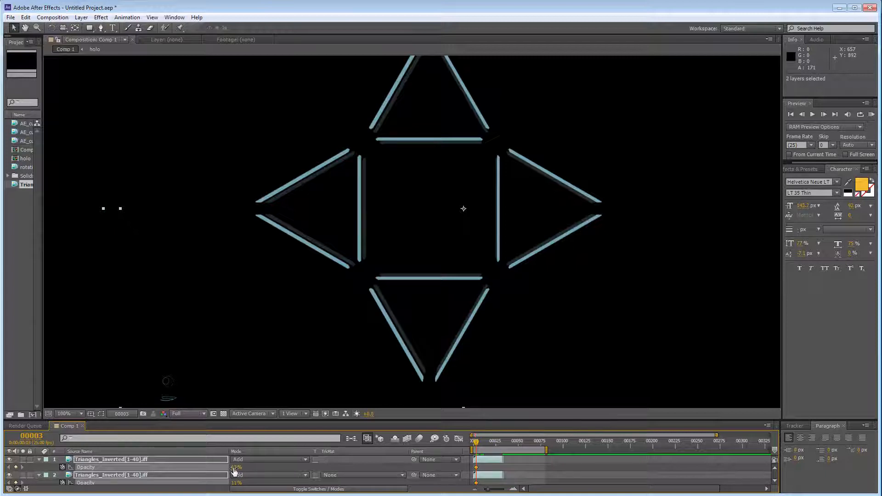
{"action": "left_click_drag", "start_coordinate": [226, 467], "coordinate": [60, 472]}
{"action": "key", "text": "Page_Down"}
{"action": "left_click_drag", "start_coordinate": [235, 467], "coordinate": [271, 469]}
Step: Add further opacity keyframes up to frame 10, ending at 92% on the upper Triangles_Inverted layer and 86% on the lower one
{"action": "key", "text": "Page_Down"}
{"action": "key", "text": "Page_Down"}
{"action": "key", "text": "Page_Down"}
{"action": "key", "text": "Page_Down"}
{"action": "left_click", "coordinate": [230, 470]}
{"action": "left_click", "coordinate": [221, 468]}
{"action": "key", "text": "Page_Down"}
Step: Scale the rotatingdots_3daxis layer to 36% and both holo layers to 50% together
{"action": "scroll", "coordinate": [461, 281], "scroll_direction": "down", "scroll_amount": 1}
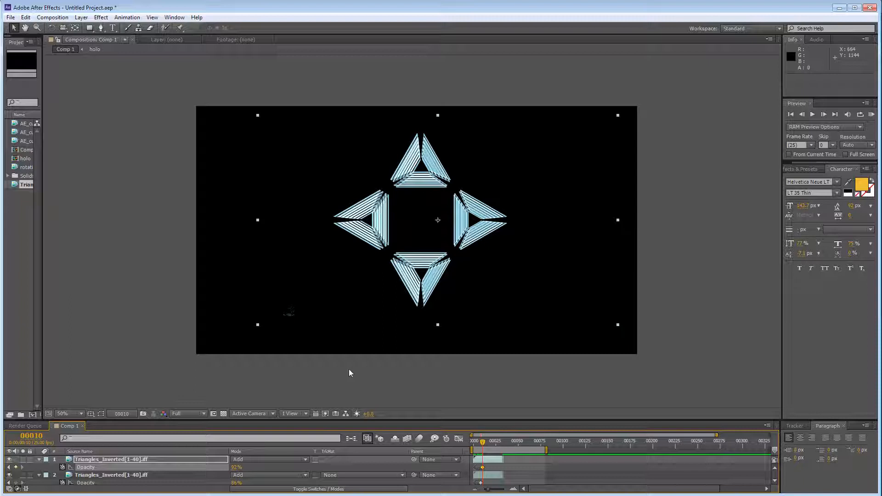
{"action": "left_click_drag", "start_coordinate": [139, 419], "coordinate": [138, 370]}
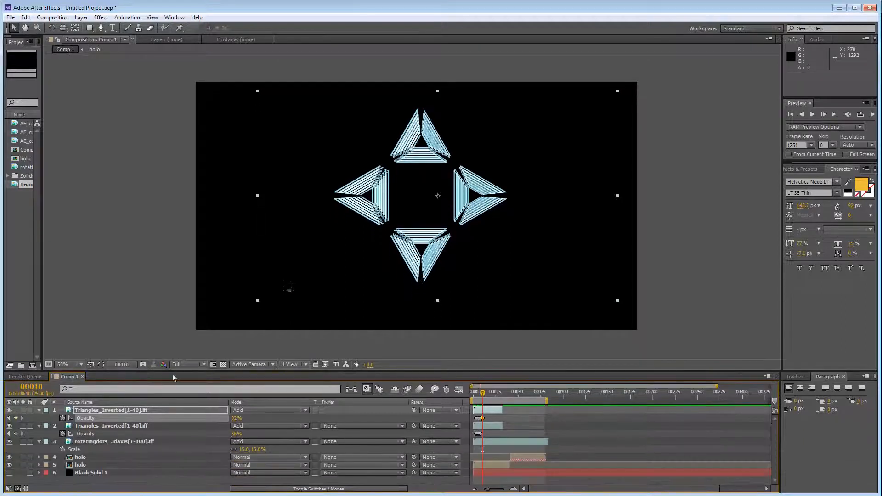
{"action": "left_click", "coordinate": [95, 441]}
{"action": "left_click", "coordinate": [98, 464], "text": "shift"}
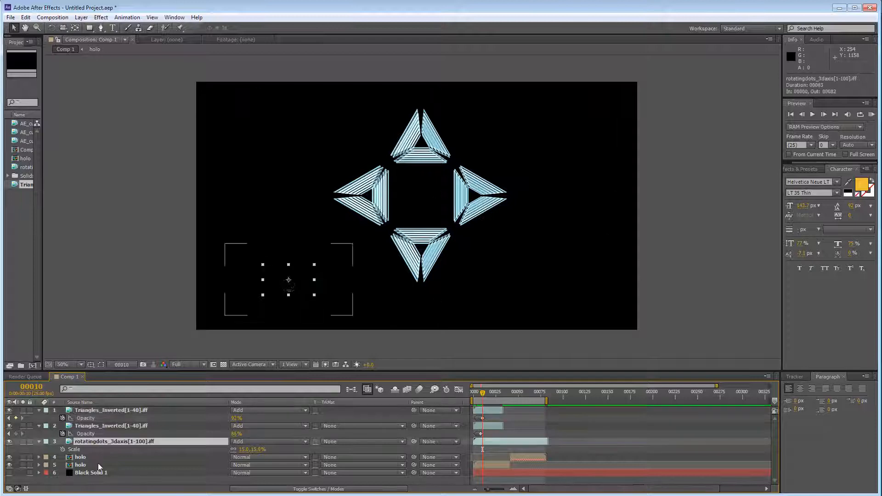
{"action": "key", "text": "s"}
{"action": "key", "text": "s"}
{"action": "left_click_drag", "start_coordinate": [247, 448], "coordinate": [254, 448]}
Step: Enlarge the composition viewer and RAM-preview the sphere, dots and triangles at 100% magnification
{"action": "left_click_drag", "start_coordinate": [512, 370], "coordinate": [516, 471]}
{"action": "scroll", "coordinate": [539, 317], "scroll_direction": "up", "scroll_amount": 1}
{"action": "mouse_move", "coordinate": [521, 320]}
{"action": "middle_mouse_down"}
{"action": "mouse_move", "coordinate": [536, 290]}
{"action": "mouse_move", "coordinate": [518, 305]}
{"action": "middle_mouse_up"}
{"action": "left_click", "coordinate": [871, 114]}
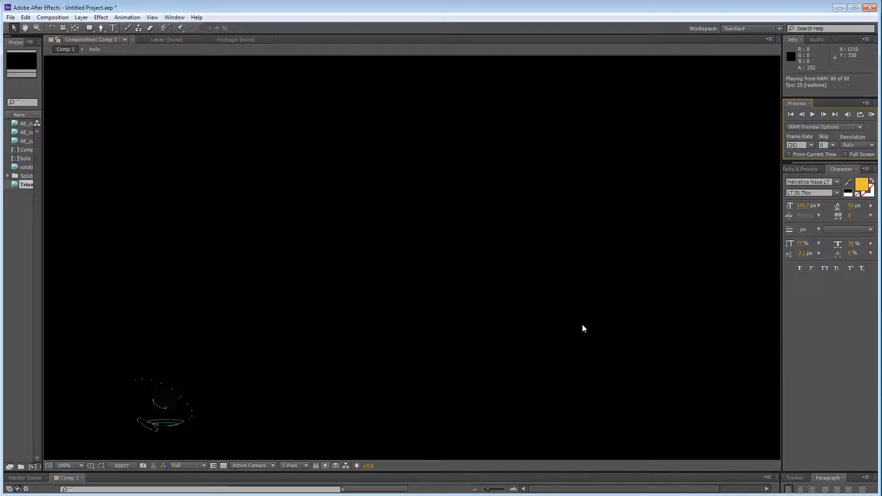
{"action": "key", "text": "space"}
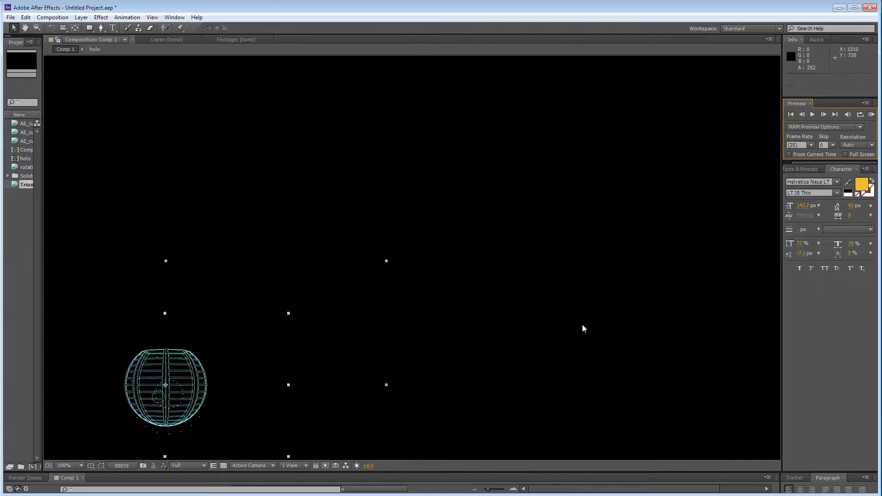
{"action": "scroll", "coordinate": [428, 366], "scroll_direction": "down", "scroll_amount": 1}
{"action": "scroll", "coordinate": [235, 420], "scroll_direction": "up", "scroll_amount": 1}
{"action": "middle_click_drag", "start_coordinate": [381, 401], "coordinate": [408, 303]}
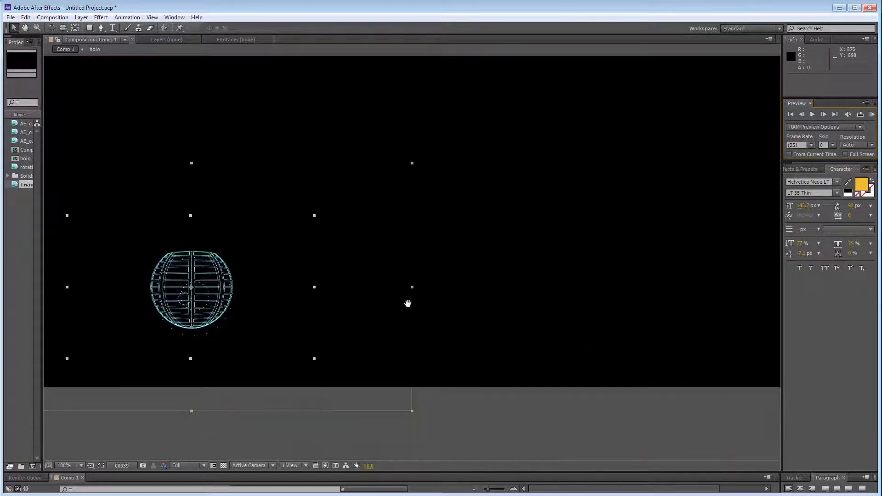
Step: Move the rotatingdots_3daxis and both holo layers together into the middle of the triangles, with holo at position 968, 473
{"action": "left_click_drag", "start_coordinate": [203, 473], "coordinate": [205, 393]}
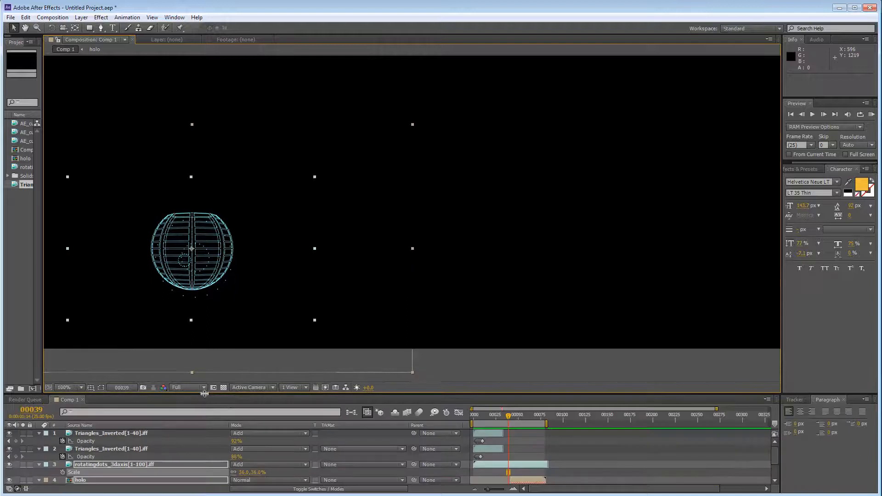
{"action": "scroll", "coordinate": [107, 471], "scroll_direction": "down", "scroll_amount": 1}
{"action": "left_click", "coordinate": [104, 443]}
{"action": "left_click", "coordinate": [100, 458], "text": "shift"}
{"action": "left_click", "coordinate": [95, 472]}
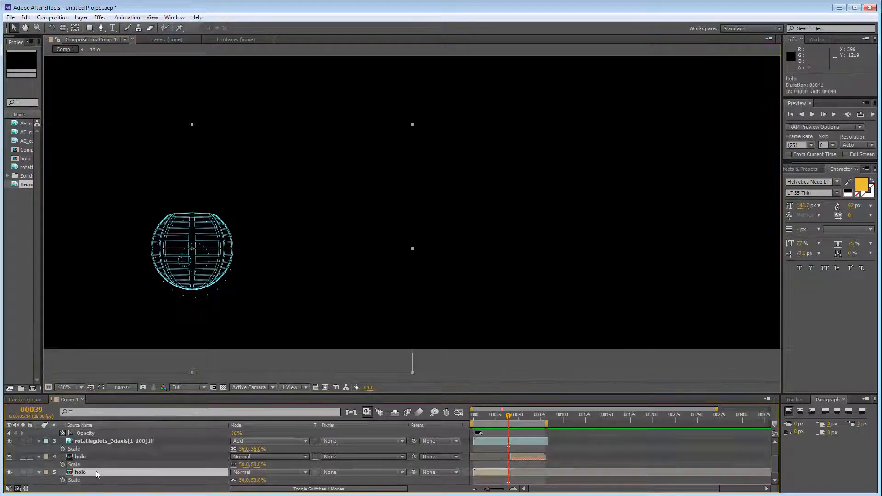
{"action": "left_click", "coordinate": [93, 457], "text": "shift"}
{"action": "left_click", "coordinate": [95, 441], "text": "shift"}
{"action": "scroll", "coordinate": [311, 438], "scroll_direction": "up", "scroll_amount": 1}
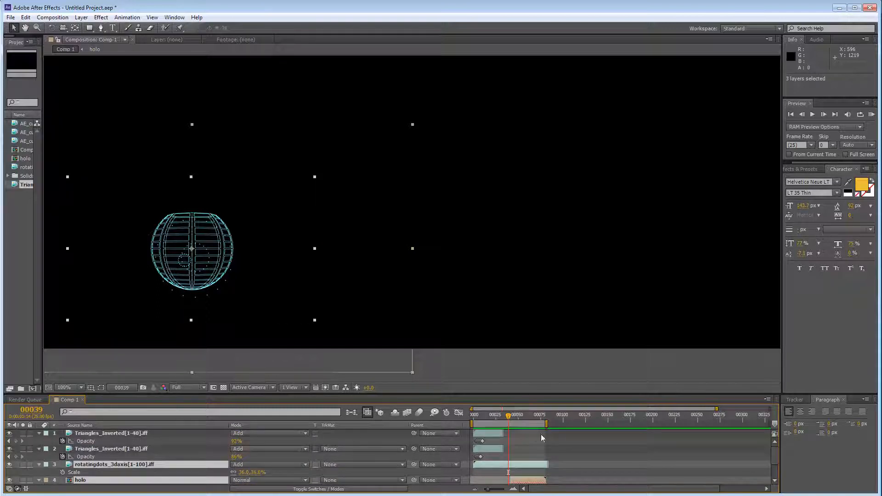
{"action": "left_click", "coordinate": [483, 416]}
{"action": "middle_click_drag", "start_coordinate": [300, 205], "coordinate": [284, 253]}
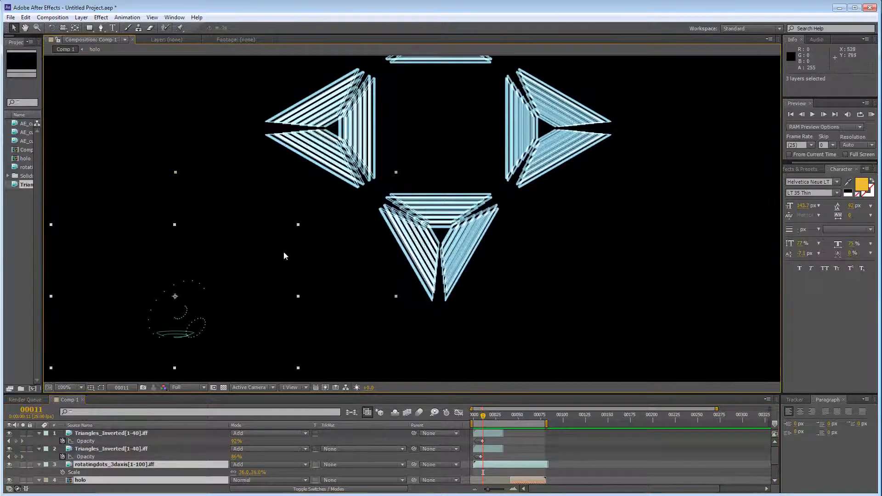
{"action": "left_click_drag", "start_coordinate": [205, 301], "coordinate": [463, 126]}
Step: At frame 4, scale the rotatingdots_3daxis layer to 88% and both holo layers to 102% together
{"action": "mouse_move", "coordinate": [484, 416]}
{"action": "left_mouse_down"}
{"action": "mouse_move", "coordinate": [499, 416]}
{"action": "mouse_move", "coordinate": [476, 419]}
{"action": "left_mouse_up"}
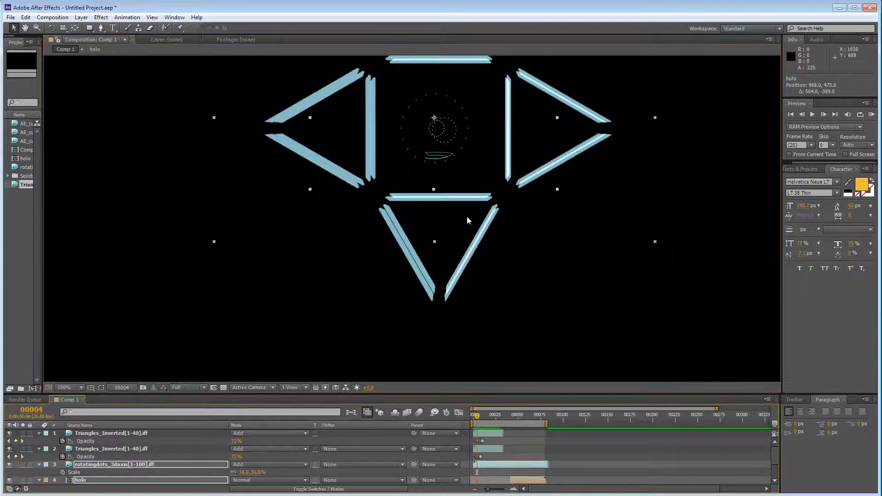
{"action": "key", "text": "s"}
{"action": "left_click_drag", "start_coordinate": [242, 464], "coordinate": [266, 465]}
{"action": "scroll", "coordinate": [128, 457], "scroll_direction": "up", "scroll_amount": 2}
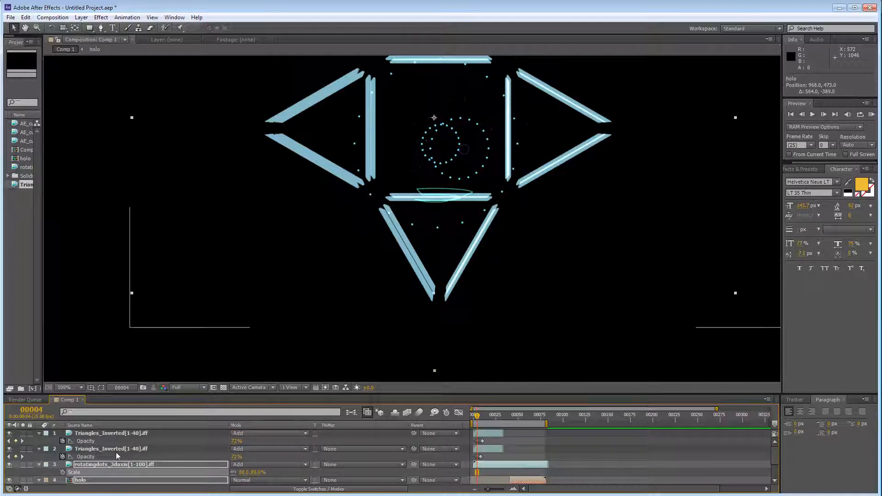
Step: Delete the lower Triangles_Inverted layer and RAM-preview the whole composition at 50% magnification
{"action": "left_click", "coordinate": [117, 451]}
{"action": "key", "text": "Delete"}
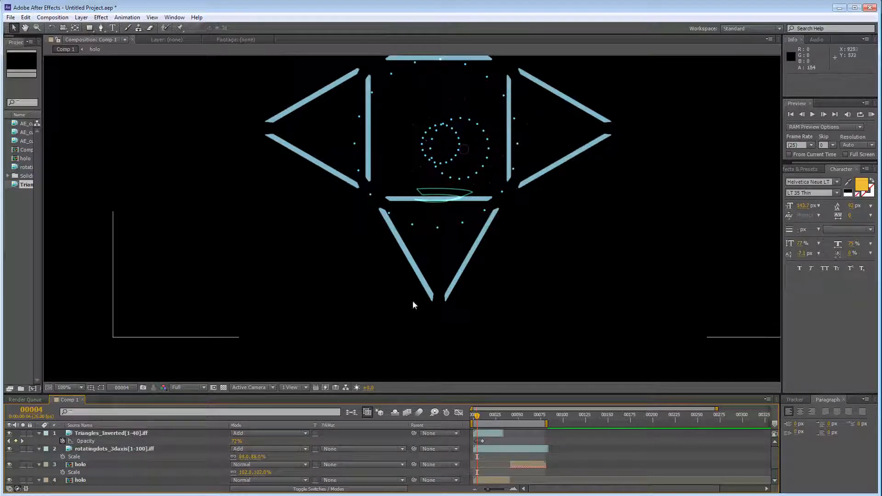
{"action": "scroll", "coordinate": [502, 281], "scroll_direction": "down", "scroll_amount": 3}
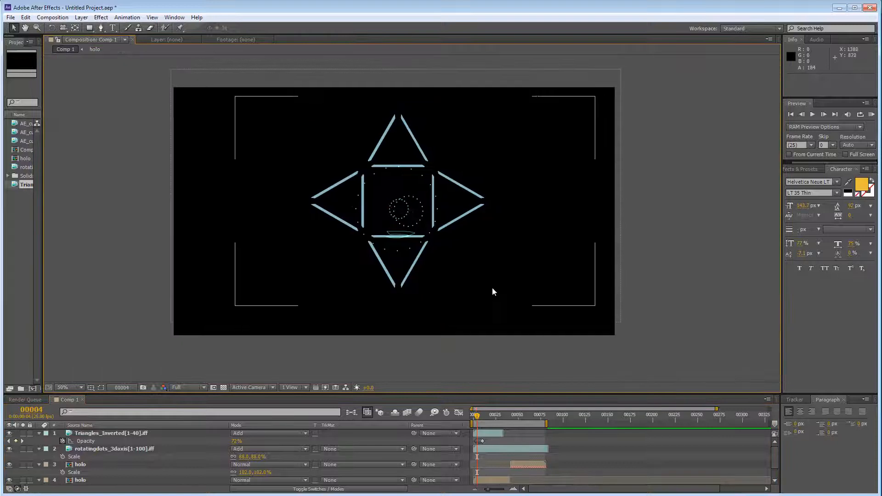
{"action": "left_click", "coordinate": [871, 116]}
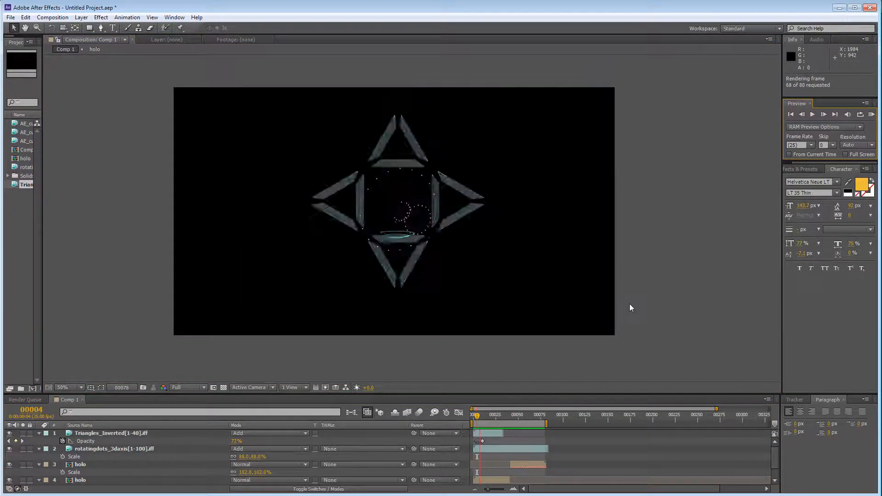
{"action": "key", "text": "space"}
Step: Scale the remaining Triangles_Inverted layer to 158.9%, shift it around the sphere, and RAM-preview the result
{"action": "left_click", "coordinate": [194, 436]}
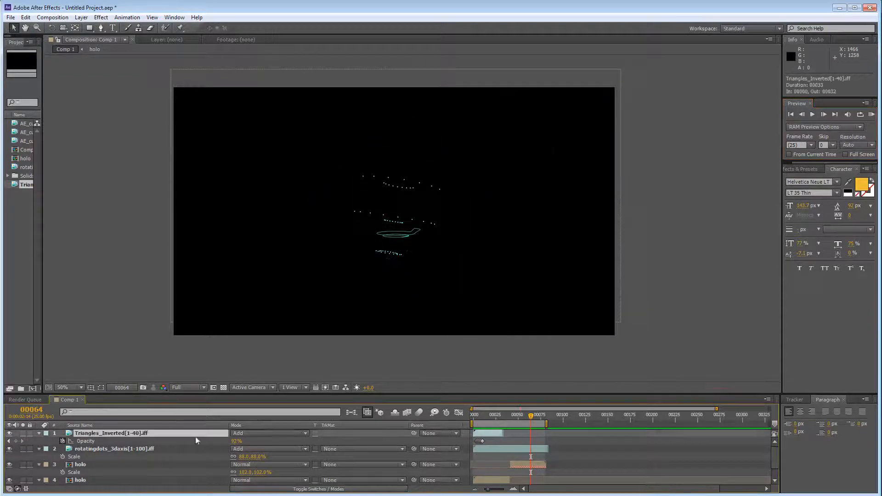
{"action": "left_click_drag", "start_coordinate": [494, 417], "coordinate": [486, 421]}
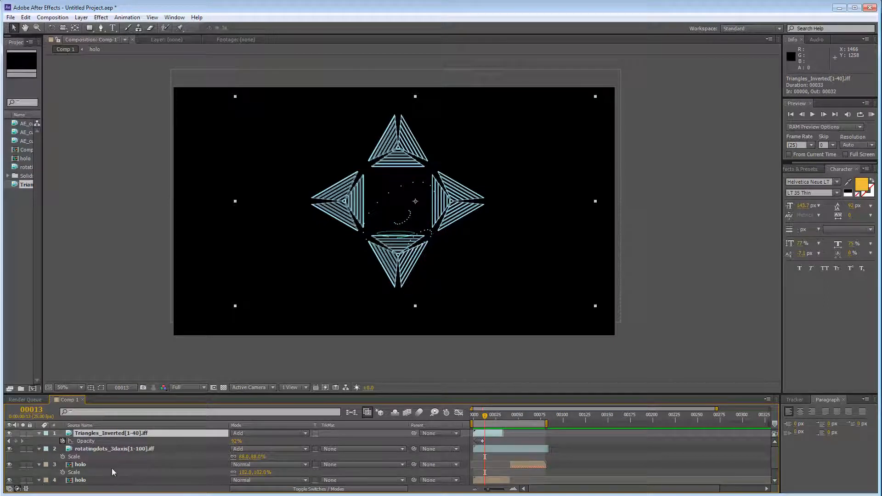
{"action": "key", "text": "s"}
{"action": "left_click_drag", "start_coordinate": [246, 441], "coordinate": [272, 441]}
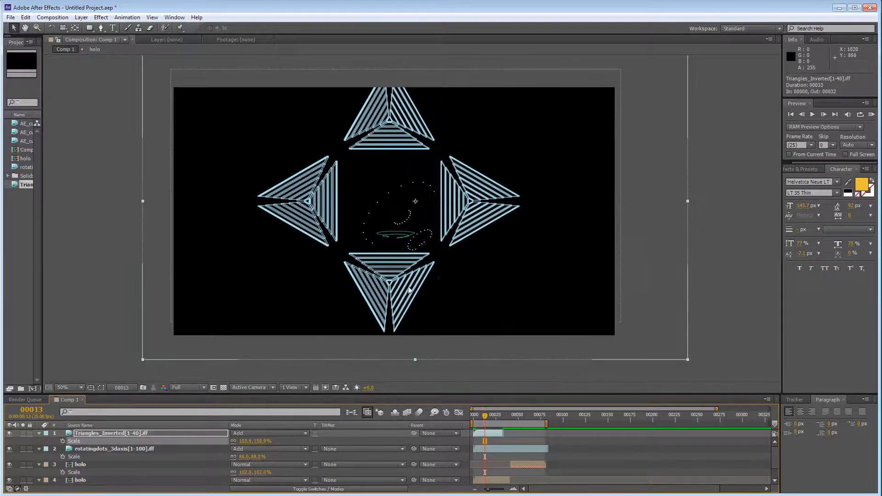
{"action": "left_click_drag", "start_coordinate": [405, 286], "coordinate": [416, 289]}
{"action": "left_click", "coordinate": [871, 114]}
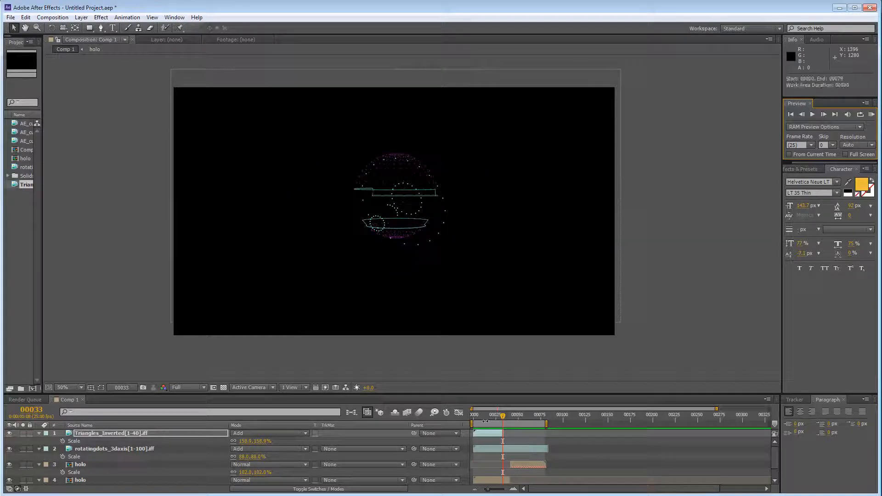
Step: At frame 13, fine-tune the Triangles_Inverted layer's position to 1132, 548
{"action": "left_click", "coordinate": [485, 418]}
{"action": "left_click_drag", "start_coordinate": [486, 418], "coordinate": [484, 418]}
{"action": "left_click_drag", "start_coordinate": [341, 221], "coordinate": [342, 224]}
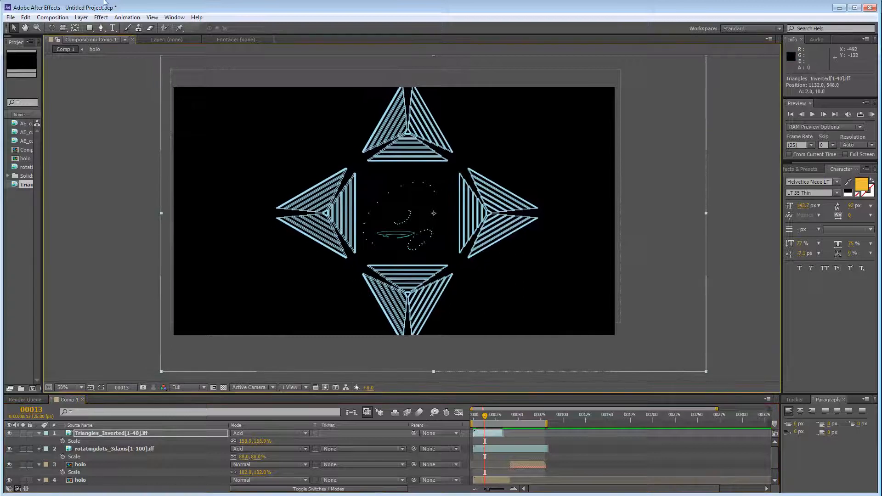
Step: Apply CC Light Burst 2.5 to the Triangles_Inverted layer, widen its effect settings area, and set Ray Length to -160
{"action": "left_click", "coordinate": [102, 17]}
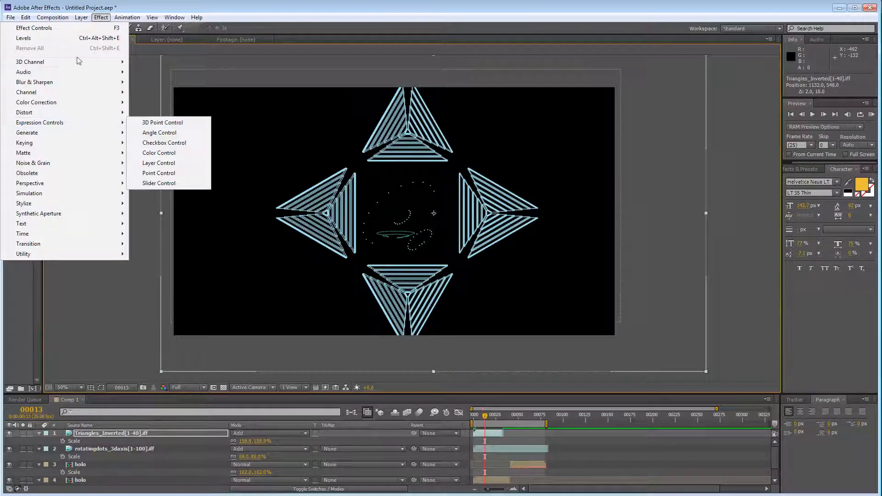
{"action": "mouse_move", "coordinate": [79, 132]}
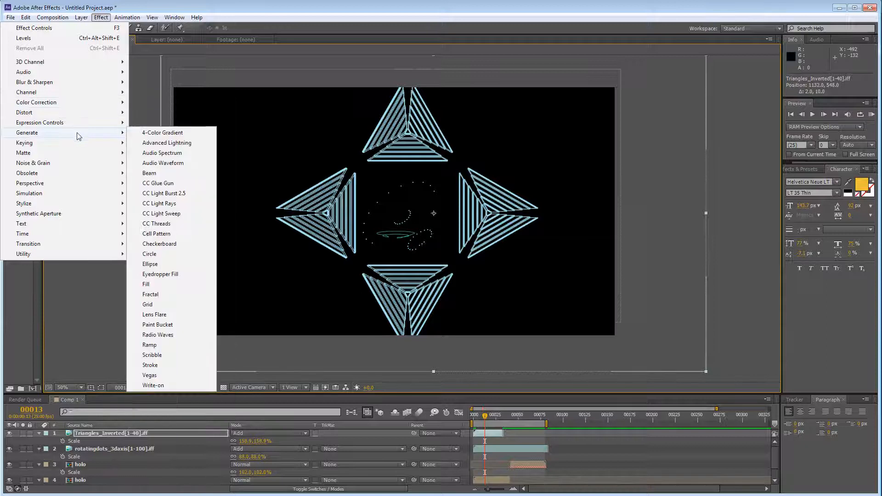
{"action": "left_click", "coordinate": [190, 194]}
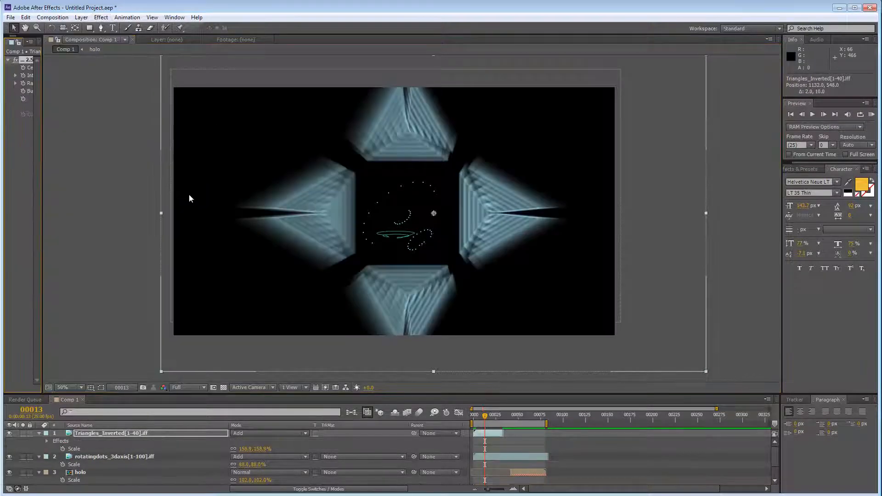
{"action": "left_click_drag", "start_coordinate": [42, 106], "coordinate": [0, 85]}
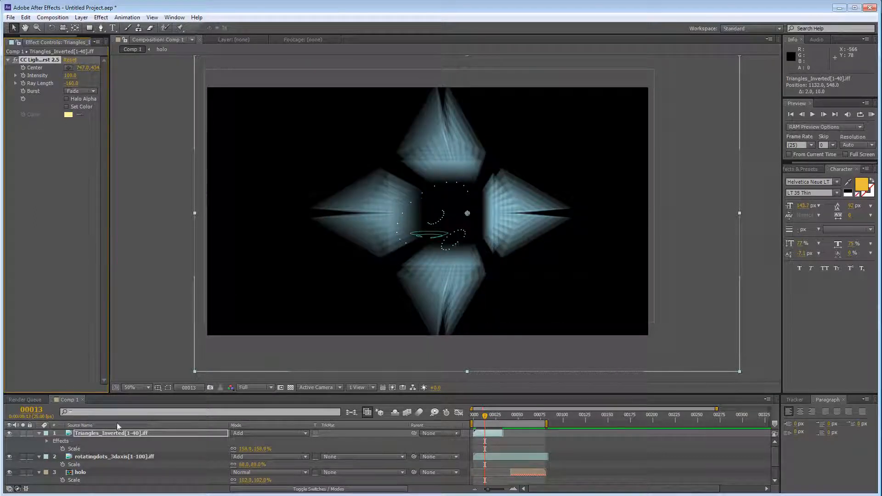
Step: Remove the Triangles_Inverted layer's opacity keyframes and lower its opacity to 34%
{"action": "left_click", "coordinate": [122, 433]}
{"action": "key", "text": "alt+shift+t"}
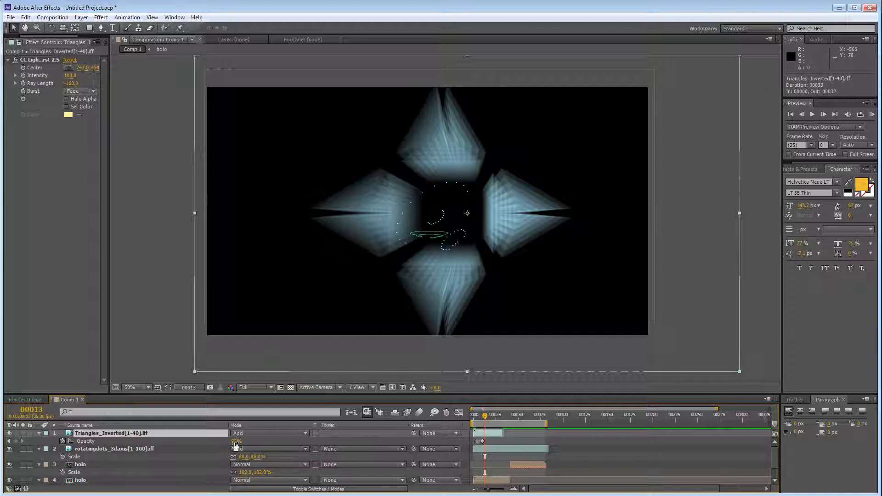
{"action": "left_click", "coordinate": [61, 441]}
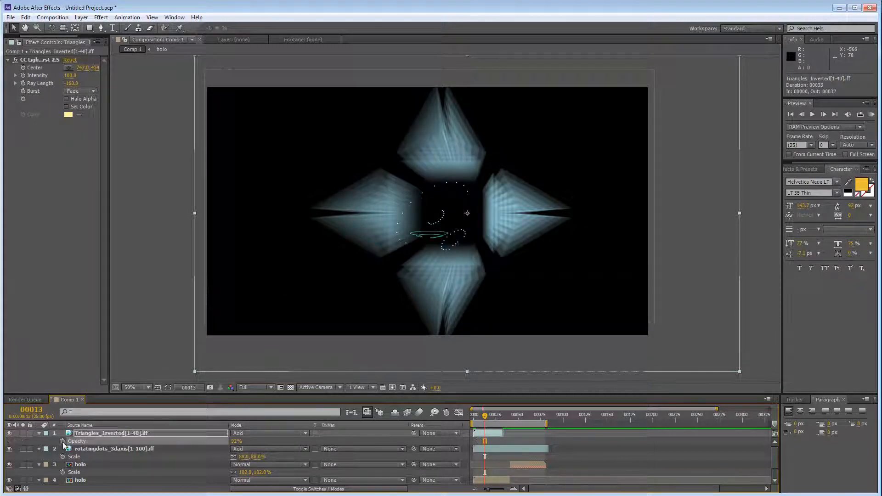
{"action": "left_click_drag", "start_coordinate": [224, 445], "coordinate": [213, 448]}
Step: Duplicate the Triangles_Inverted layer and delete CC Light Burst 2.5 from the copy
{"action": "left_click", "coordinate": [152, 431]}
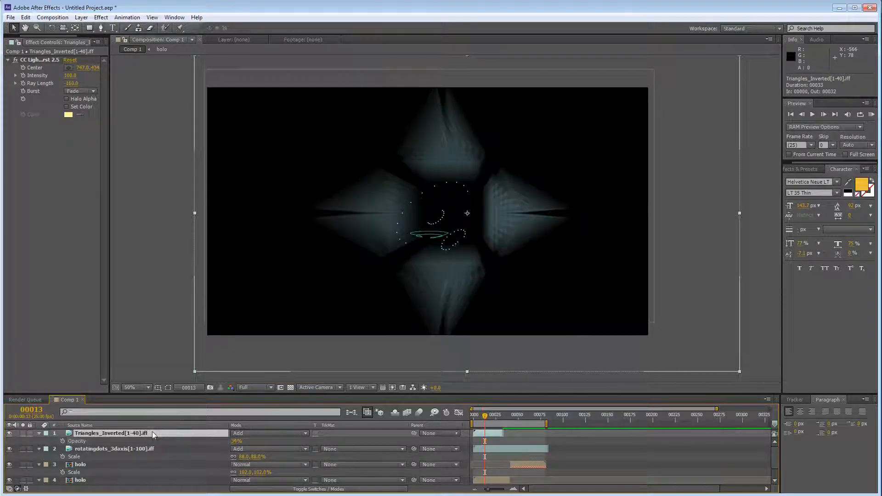
{"action": "key", "text": "ctrl+d"}
{"action": "left_click", "coordinate": [46, 63]}
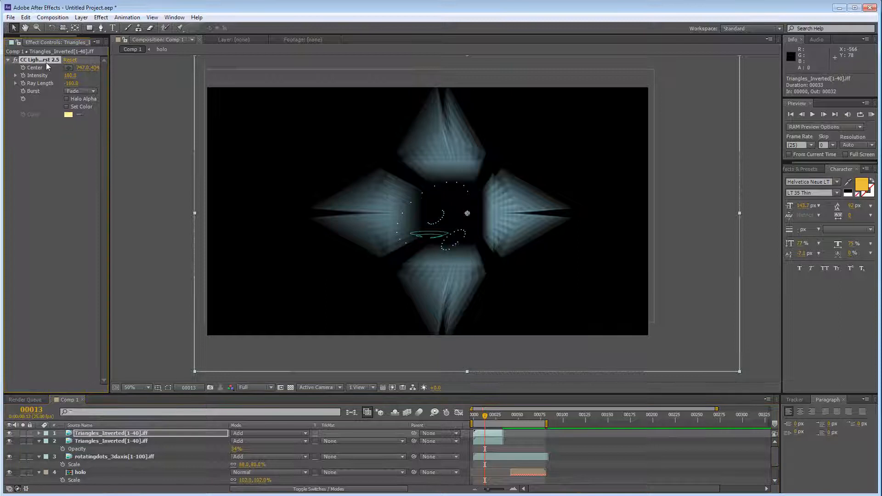
{"action": "key", "text": "Delete"}
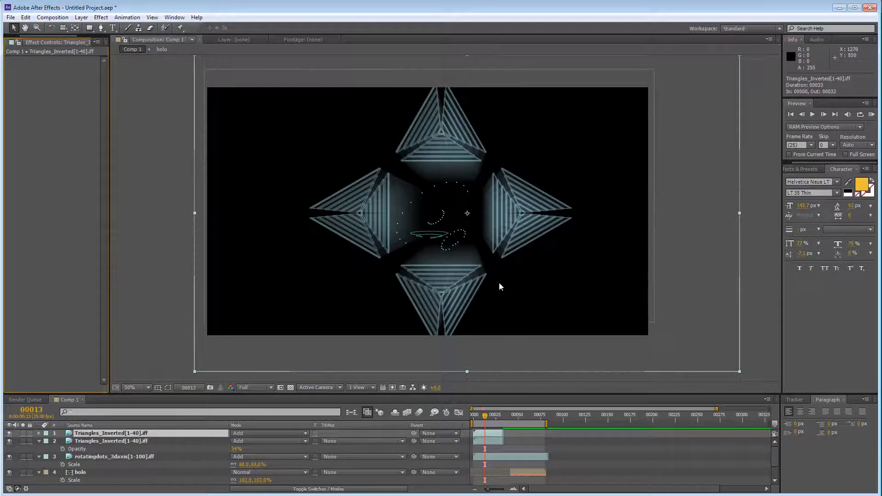
Step: Move the lower Triangles_Inverted layer's light-burst centre to X 688, set the upper copy's opacity to 78%, and RAM-preview
{"action": "left_click", "coordinate": [126, 440]}
{"action": "left_click_drag", "start_coordinate": [82, 69], "coordinate": [62, 71]}
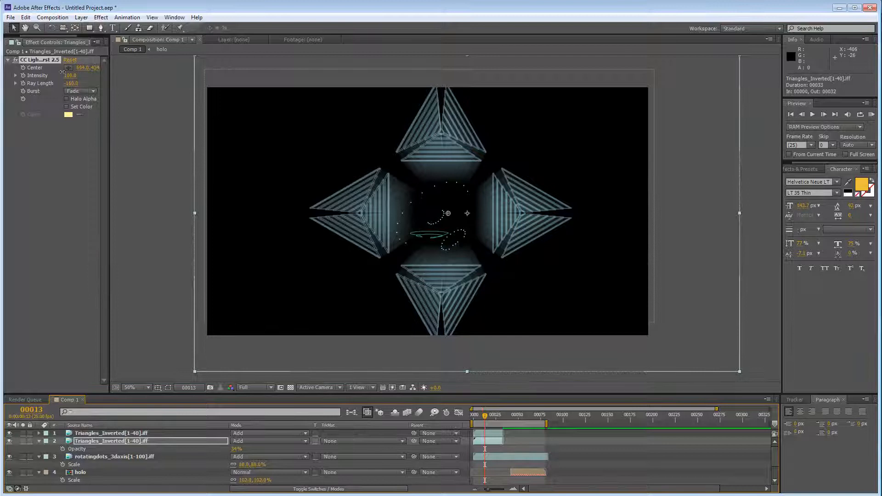
{"action": "left_click", "coordinate": [111, 433]}
{"action": "key", "text": "t"}
{"action": "left_click_drag", "start_coordinate": [236, 441], "coordinate": [255, 439]}
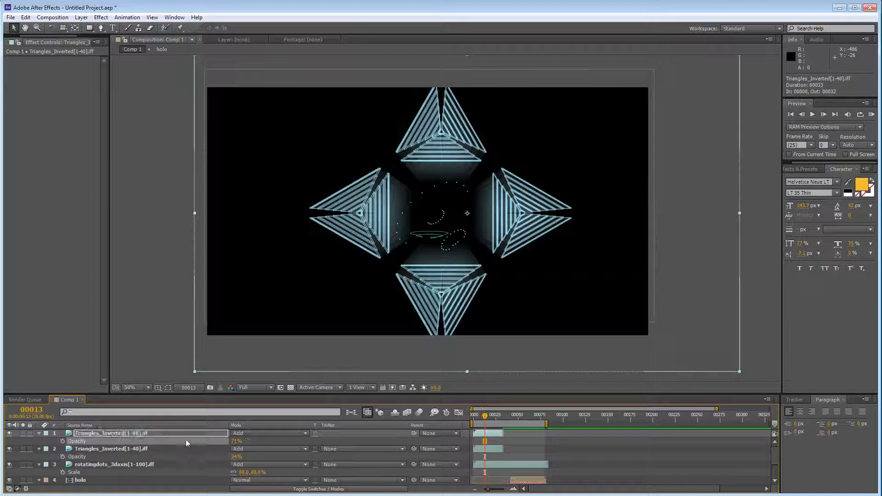
{"action": "left_click", "coordinate": [144, 434]}
{"action": "left_click", "coordinate": [871, 114]}
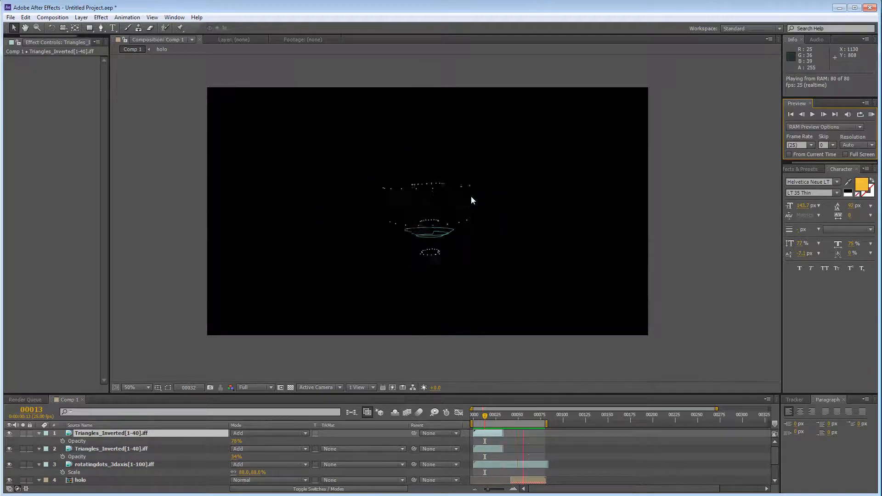
Step: At frame 50, scale the rotatingdots_3daxis layer to 57% and position it over the sphere at 994, 455
{"action": "left_click", "coordinate": [530, 423]}
{"action": "left_click_drag", "start_coordinate": [527, 418], "coordinate": [517, 422]}
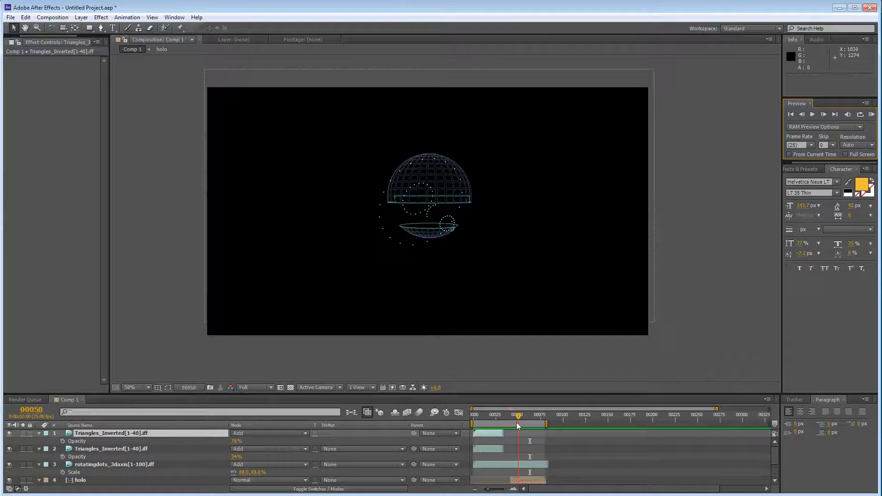
{"action": "scroll", "coordinate": [159, 465], "scroll_direction": "down", "scroll_amount": 2}
{"action": "scroll", "coordinate": [129, 465], "scroll_direction": "up", "scroll_amount": 2}
{"action": "left_click", "coordinate": [131, 456]}
{"action": "left_click_drag", "start_coordinate": [427, 219], "coordinate": [434, 212]}
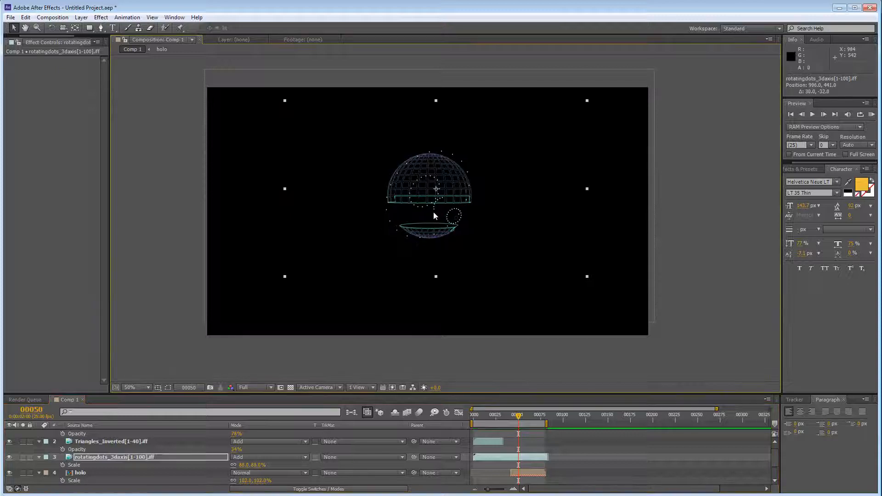
{"action": "left_click_drag", "start_coordinate": [240, 465], "coordinate": [230, 469]}
{"action": "left_click_drag", "start_coordinate": [438, 202], "coordinate": [437, 205]}
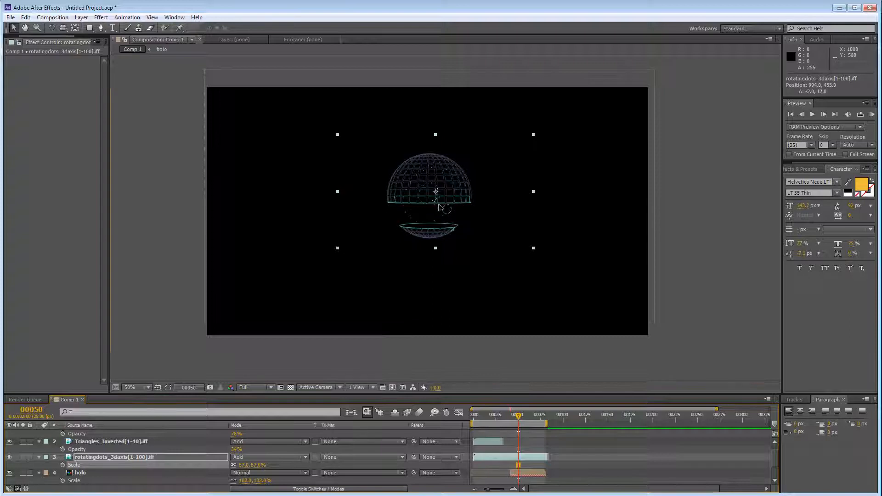
Step: At frame 32, move the rotatingdots_3daxis layer and both holo layers together into the centre of the four triangles
{"action": "left_click_drag", "start_coordinate": [525, 418], "coordinate": [504, 420]}
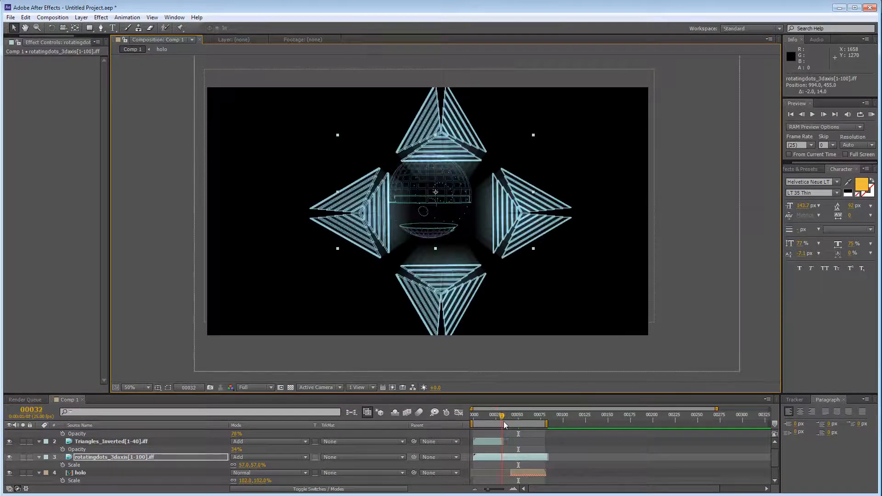
{"action": "left_click", "coordinate": [105, 457]}
{"action": "scroll", "coordinate": [117, 452], "scroll_direction": "up", "scroll_amount": 1}
{"action": "scroll", "coordinate": [110, 437], "scroll_direction": "down", "scroll_amount": 2}
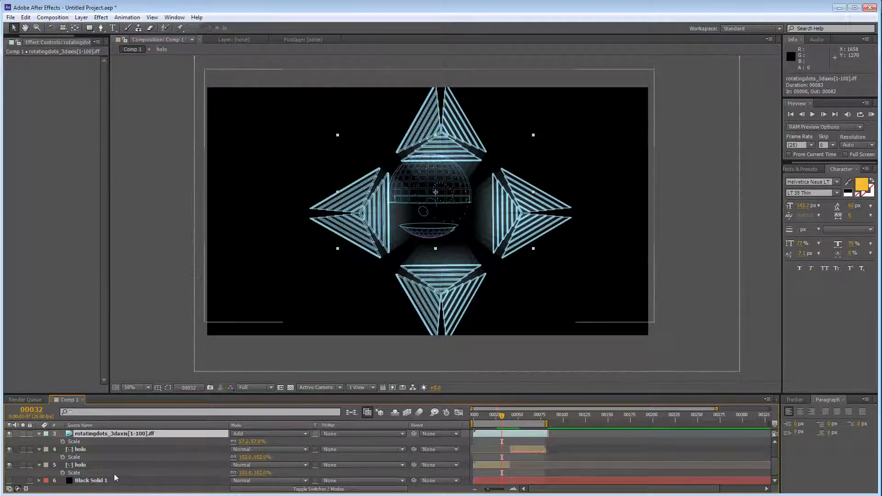
{"action": "left_click", "coordinate": [101, 465], "text": "shift"}
{"action": "left_click_drag", "start_coordinate": [440, 215], "coordinate": [452, 232]}
Step: Slightly lower the opacity of the light-burst Triangles_Inverted layer
{"action": "scroll", "coordinate": [105, 461], "scroll_direction": "up", "scroll_amount": 2}
{"action": "left_click", "coordinate": [106, 450]}
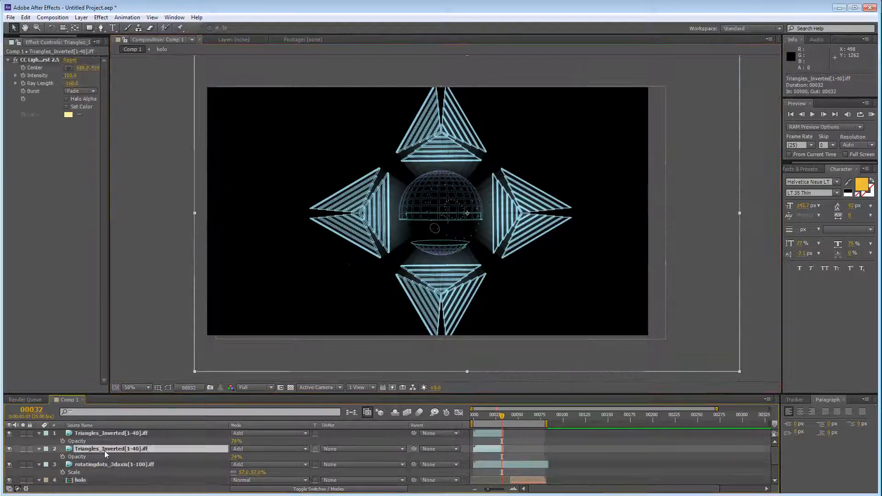
{"action": "left_click_drag", "start_coordinate": [235, 456], "coordinate": [229, 458]}
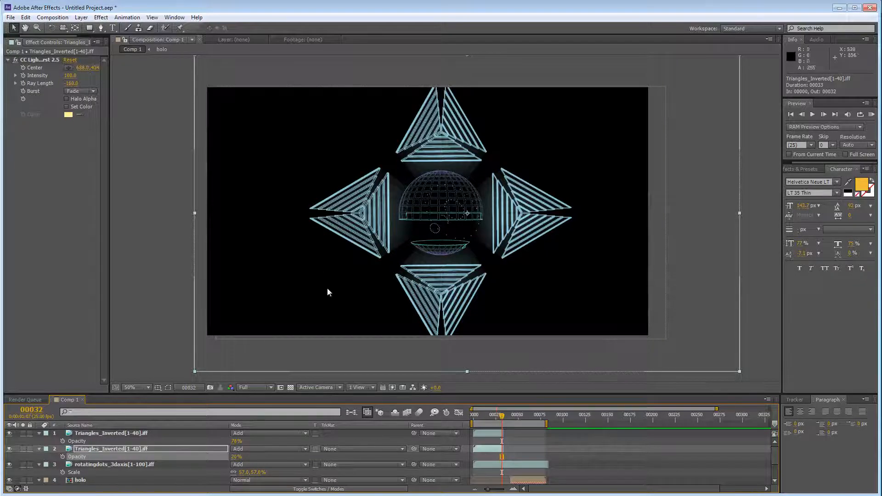
Step: Draw a rectangular mask around the left triangle on the upper Triangles_Inverted layer
{"action": "left_click", "coordinate": [106, 449]}
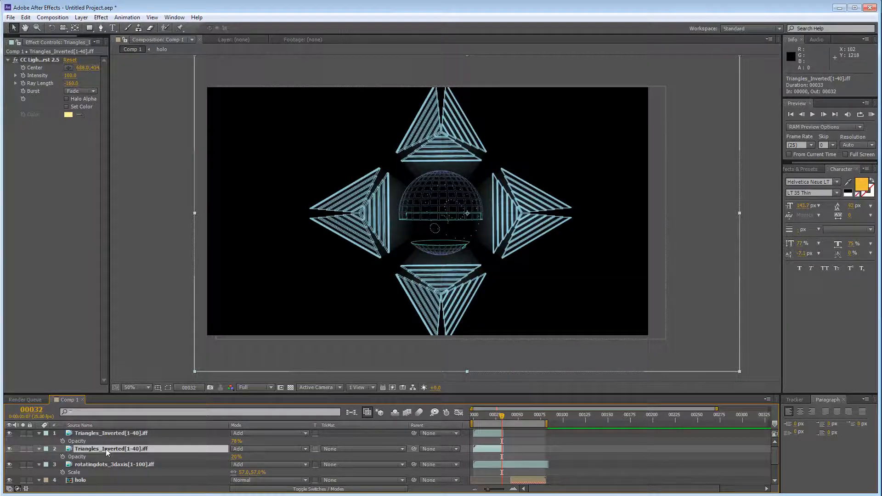
{"action": "left_click", "coordinate": [109, 433]}
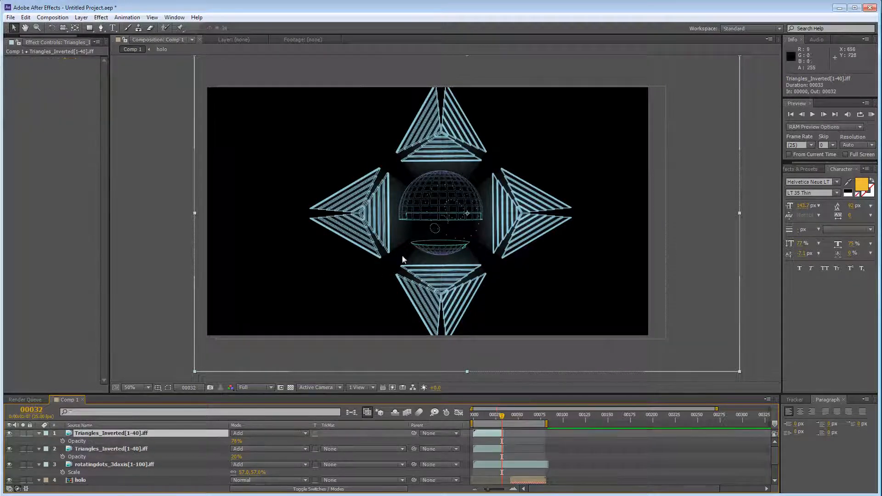
{"action": "key", "text": "q"}
{"action": "mouse_move", "coordinate": [284, 152]}
{"action": "left_mouse_down"}
{"action": "mouse_move", "coordinate": [403, 260]}
{"action": "mouse_move", "coordinate": [395, 264]}
{"action": "left_mouse_up"}
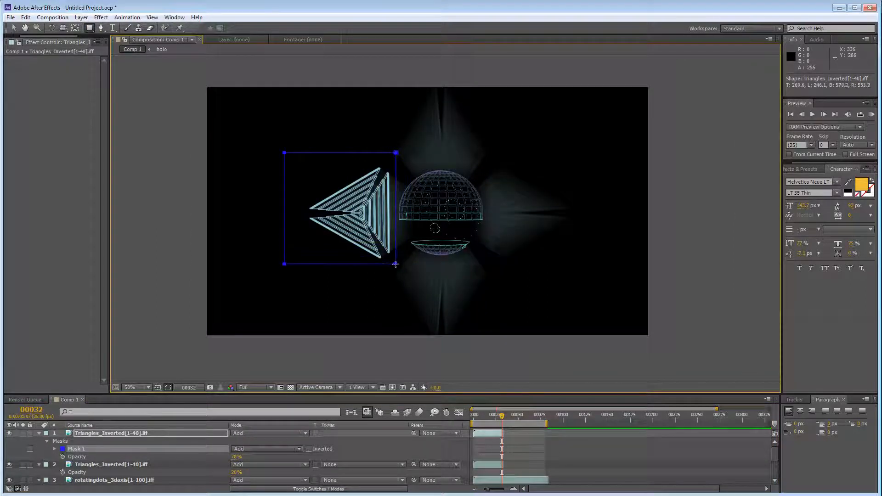
Step: Duplicate the masked Triangles_Inverted layer and set the copy's mask mode to Subtract so it shows the other three triangles
{"action": "left_click", "coordinate": [128, 434]}
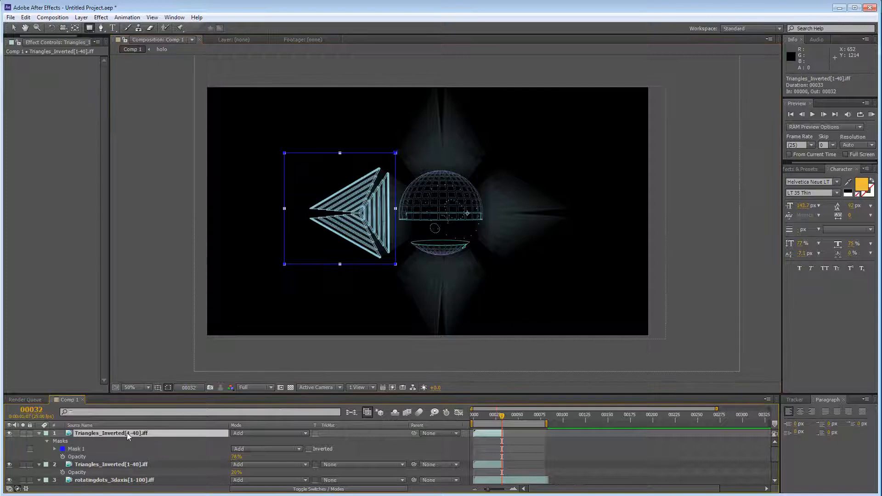
{"action": "key", "text": "ctrl+d"}
{"action": "left_click", "coordinate": [39, 434]}
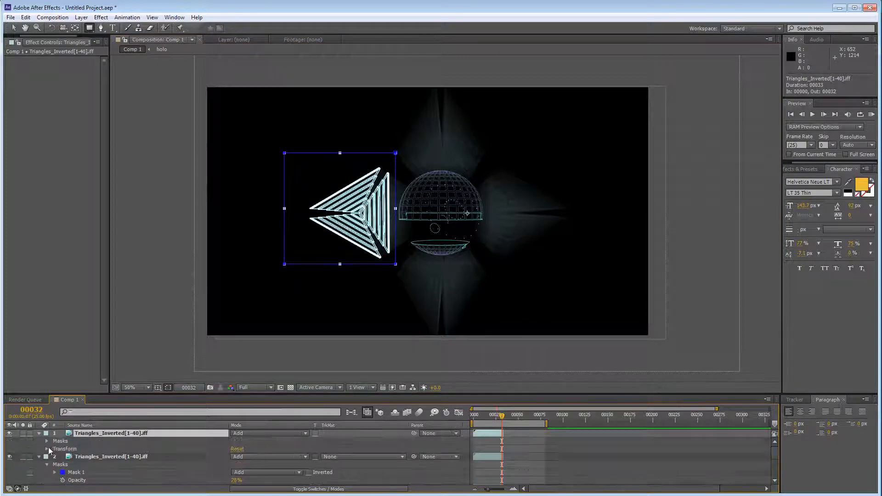
{"action": "left_click", "coordinate": [48, 441]}
{"action": "left_click", "coordinate": [262, 449]}
{"action": "left_click", "coordinate": [264, 475]}
{"action": "left_click", "coordinate": [39, 433]}
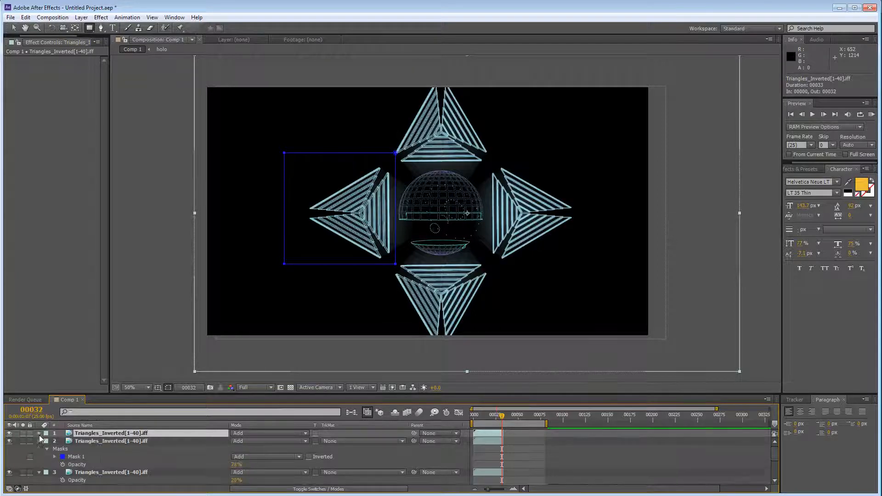
Step: Apply Hue/Saturation to the left-triangle Triangles_Inverted layer and widen the effect settings area
{"action": "left_click", "coordinate": [107, 443]}
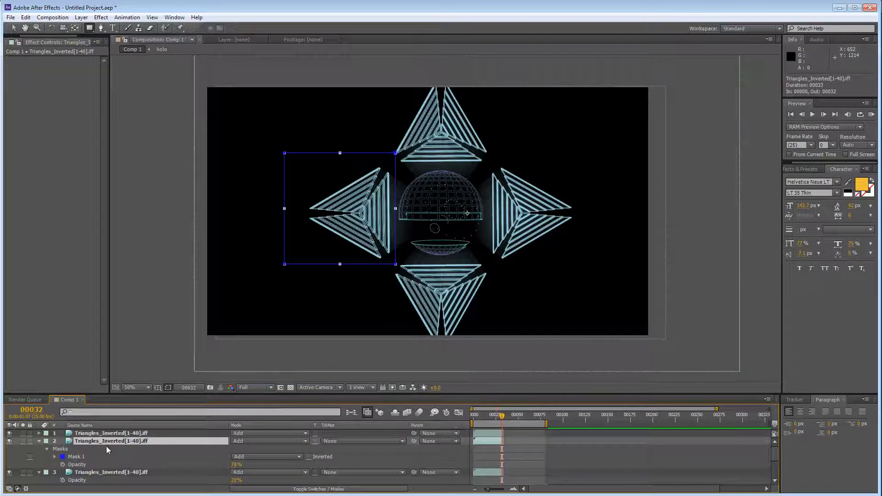
{"action": "left_click", "coordinate": [101, 17]}
{"action": "mouse_move", "coordinate": [82, 106]}
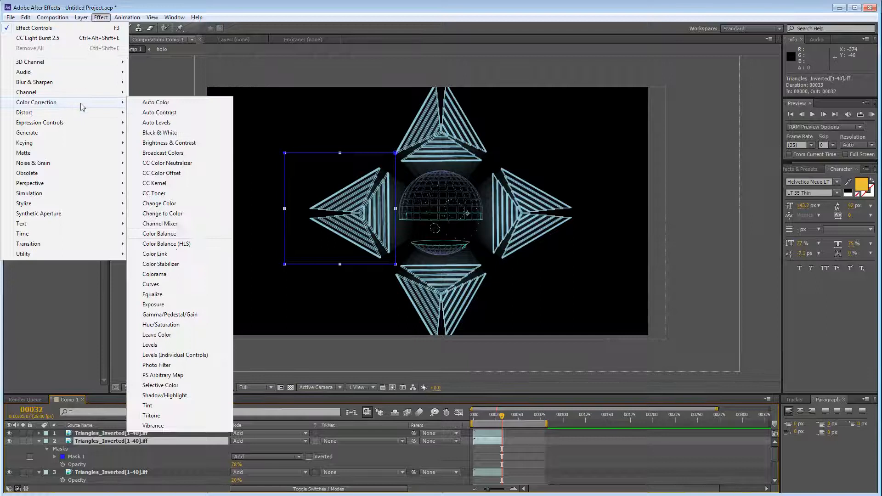
{"action": "left_click", "coordinate": [194, 326]}
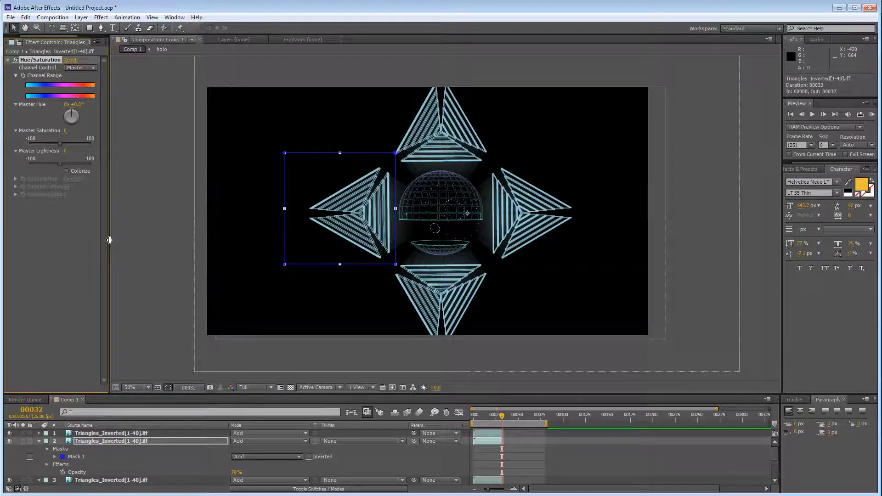
{"action": "left_click_drag", "start_coordinate": [109, 240], "coordinate": [190, 207]}
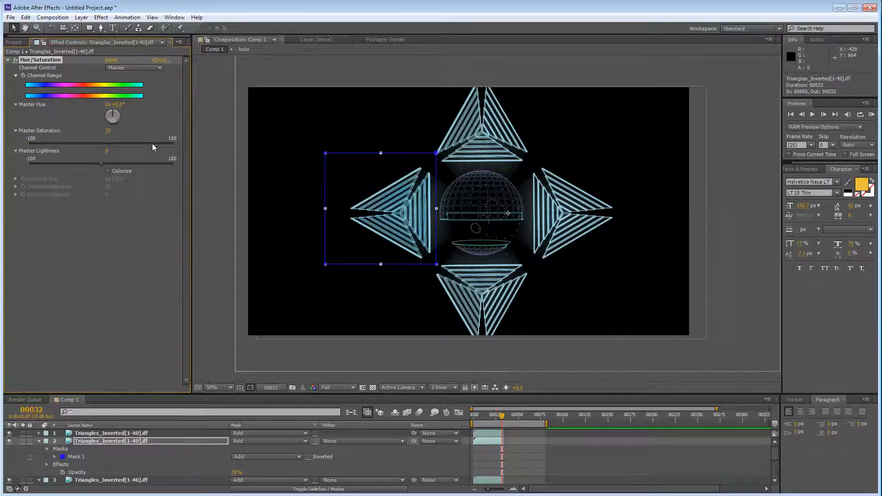
Step: Colorize the left triangle red with Colorize Saturation 60 and RAM-preview the composition
{"action": "left_click", "coordinate": [108, 171]}
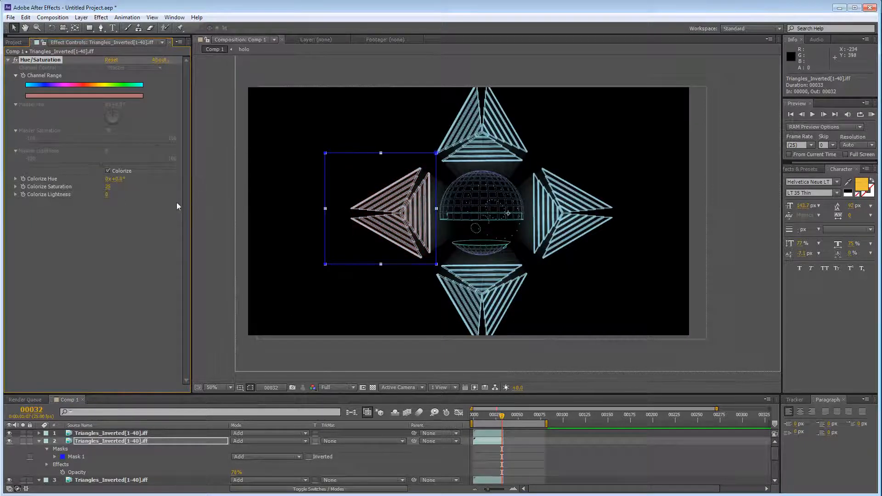
{"action": "left_click_drag", "start_coordinate": [119, 186], "coordinate": [142, 187]}
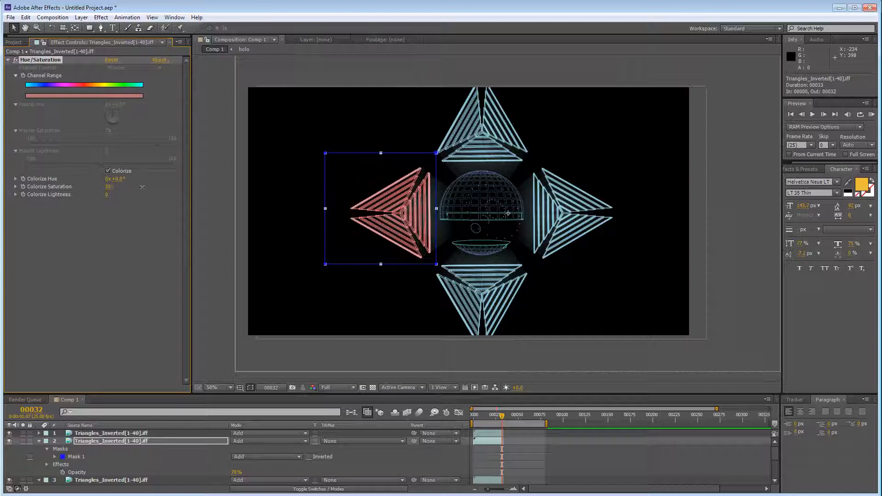
{"action": "left_click_drag", "start_coordinate": [242, 188], "coordinate": [152, 196]}
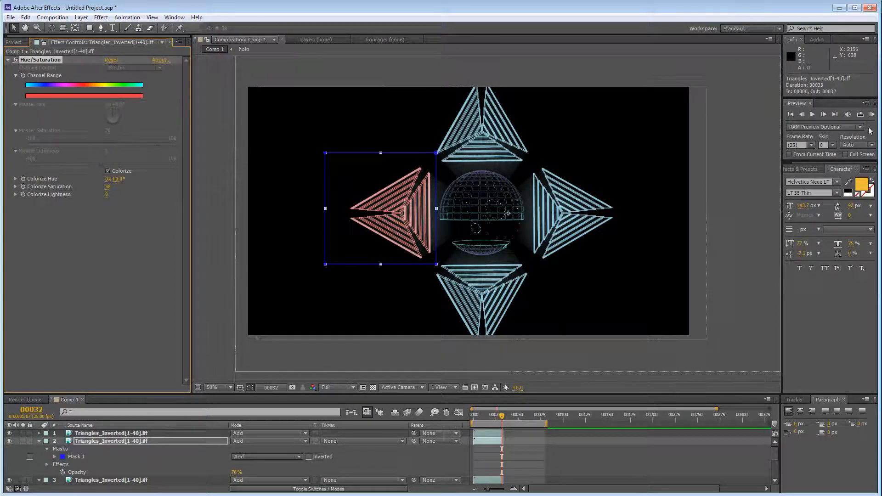
{"action": "left_click", "coordinate": [872, 114]}
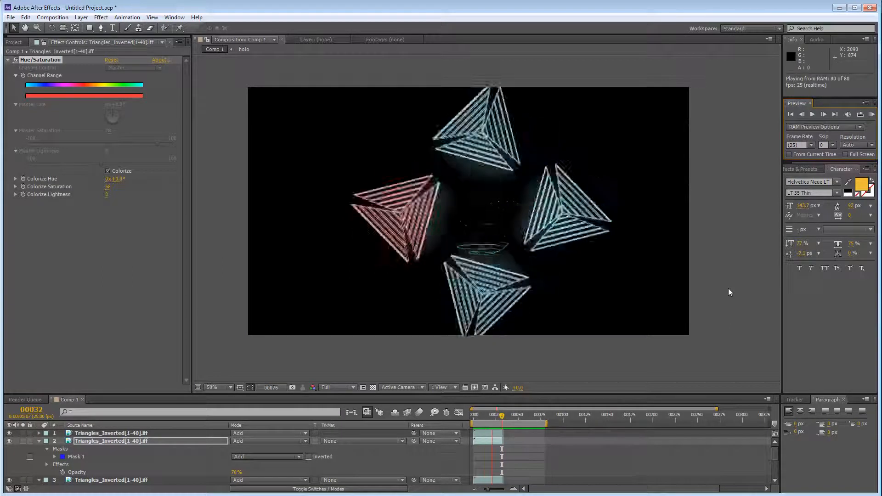
{"action": "key", "text": "space"}
Step: Go to frame 30 and collapse the expanded properties of the triangle, rotating-dots and holo layers
{"action": "mouse_move", "coordinate": [494, 418]}
{"action": "left_mouse_down"}
{"action": "mouse_move", "coordinate": [478, 424]}
{"action": "mouse_move", "coordinate": [500, 424]}
{"action": "left_mouse_up"}
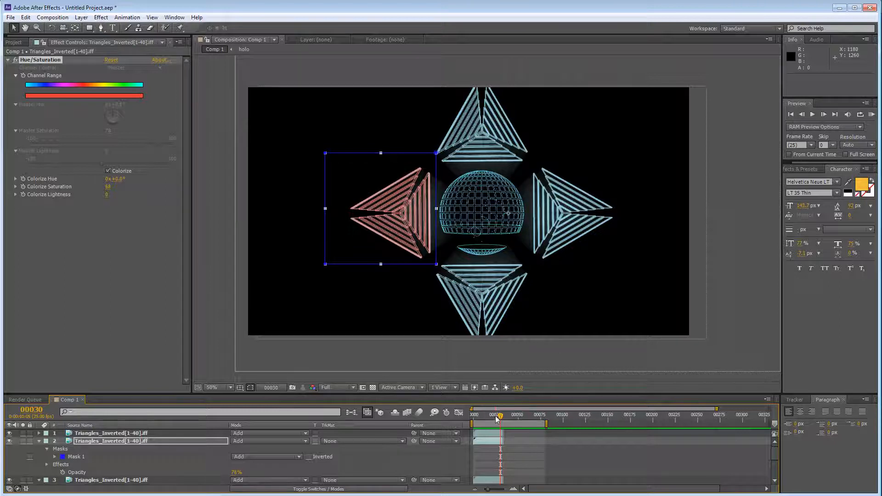
{"action": "left_click", "coordinate": [39, 440]}
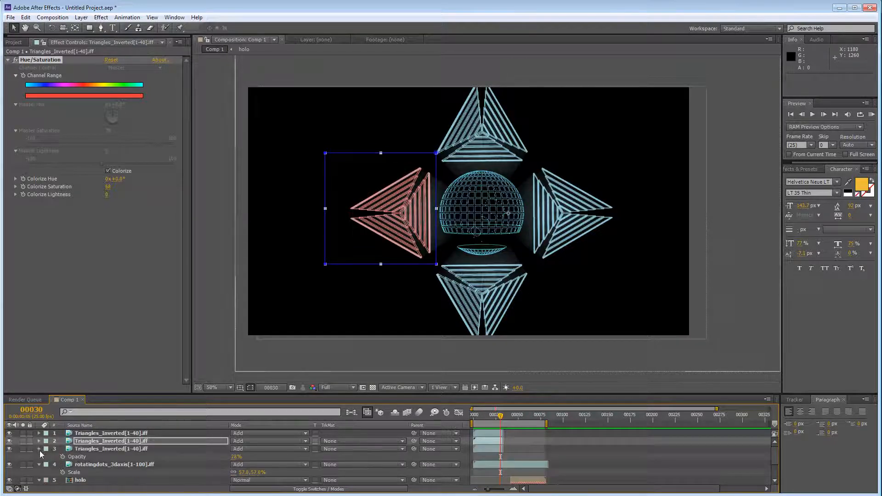
{"action": "left_click", "coordinate": [39, 449]}
{"action": "left_click", "coordinate": [40, 457]}
{"action": "left_click", "coordinate": [39, 465]}
{"action": "left_click", "coordinate": [40, 472]}
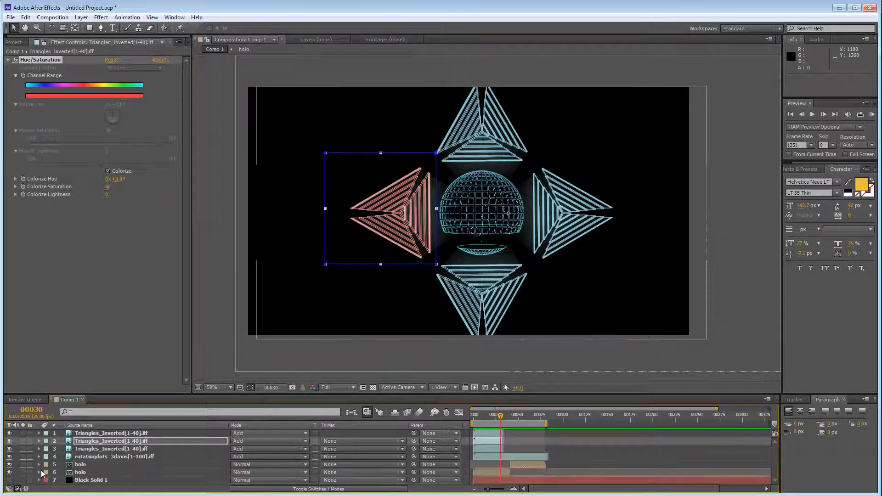
Step: Scale down the six layers above Black Solid 1 together, triangles to 94.9%, and move them to the frame's lower left
{"action": "left_click", "coordinate": [94, 434]}
{"action": "left_click", "coordinate": [89, 470], "text": "shift"}
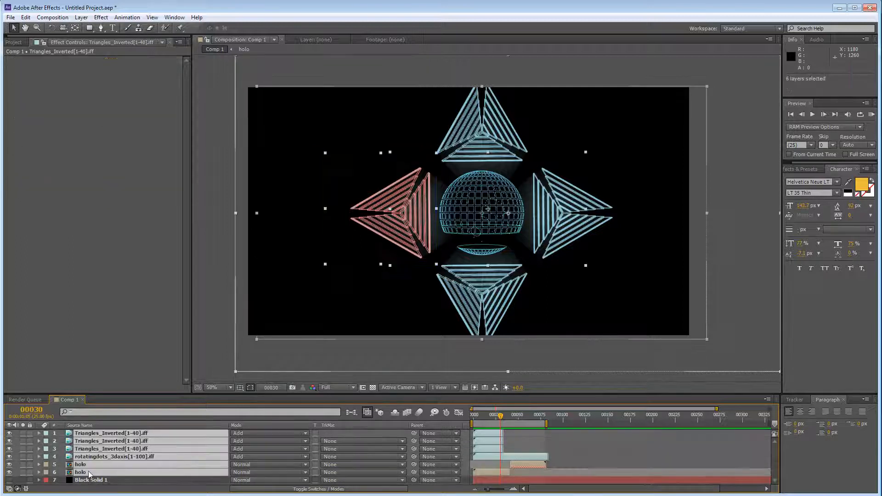
{"action": "key", "text": "s"}
{"action": "left_click_drag", "start_coordinate": [244, 442], "coordinate": [219, 447]}
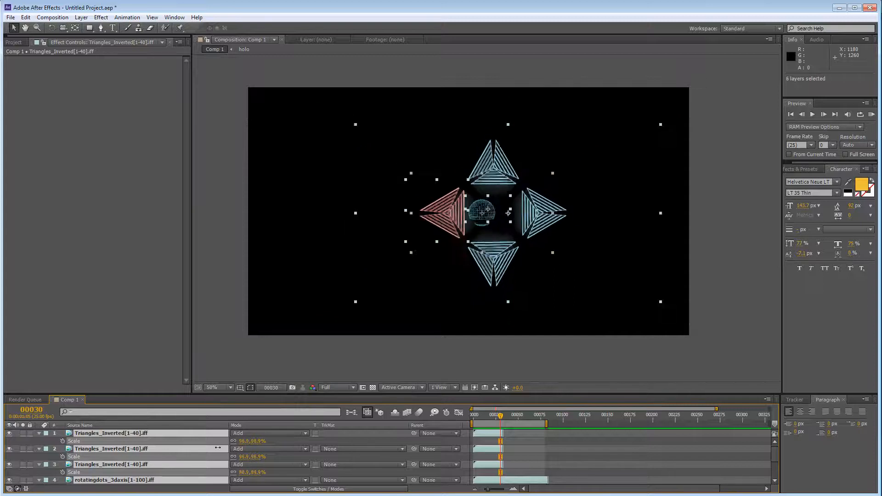
{"action": "left_click_drag", "start_coordinate": [484, 266], "coordinate": [335, 301]}
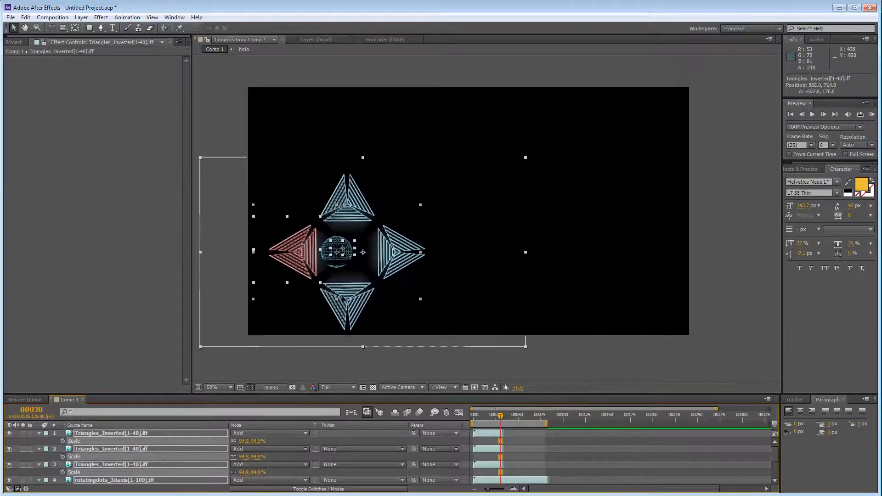
Step: Scale the six selected layers down further, triangles to 64.9%, move them deeper into the frame's lower left, and collapse their properties
{"action": "left_click_drag", "start_coordinate": [238, 442], "coordinate": [240, 430]}
{"action": "left_click_drag", "start_coordinate": [343, 314], "coordinate": [311, 341]}
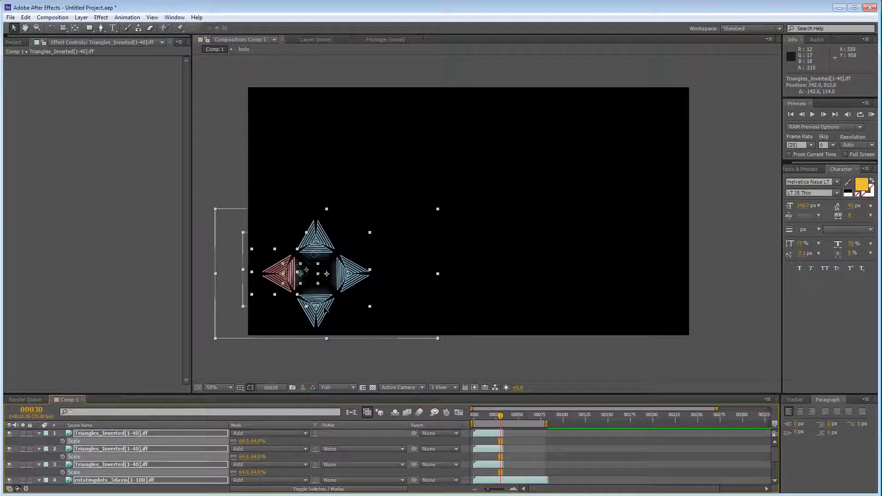
{"action": "left_click", "coordinate": [39, 433]}
{"action": "left_click", "coordinate": [92, 472], "text": "shift"}
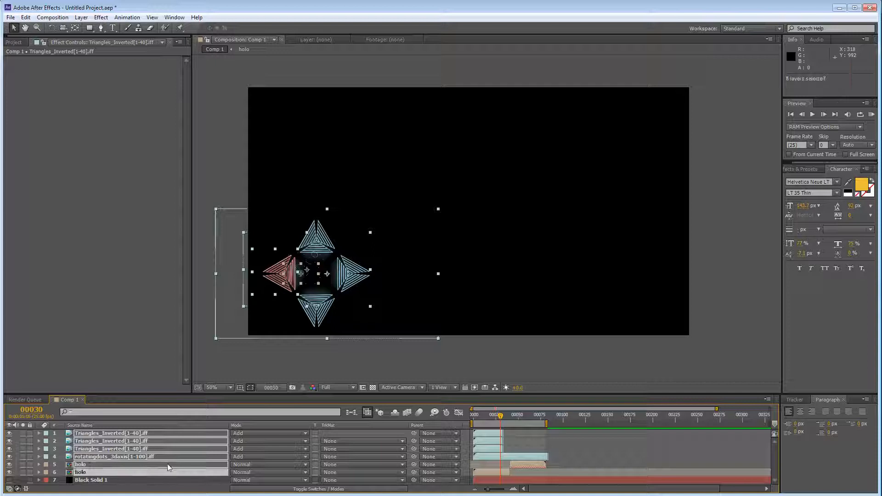
Step: Scale the rotating-dots layer to 94% and both holo layers to 139%, centring them over the four triangles
{"action": "left_click", "coordinate": [108, 472]}
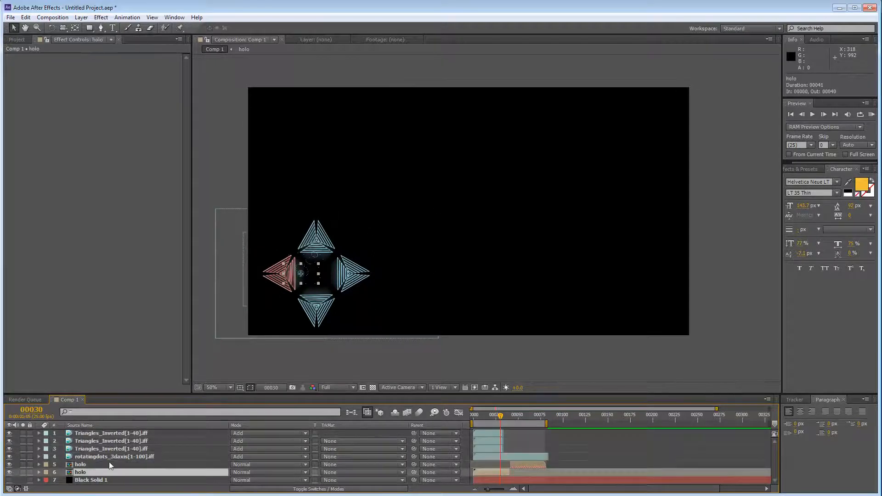
{"action": "left_click", "coordinate": [109, 463], "text": "ctrl"}
{"action": "left_click", "coordinate": [104, 457], "text": "ctrl"}
{"action": "left_click_drag", "start_coordinate": [314, 284], "coordinate": [328, 287]}
{"action": "key", "text": "s"}
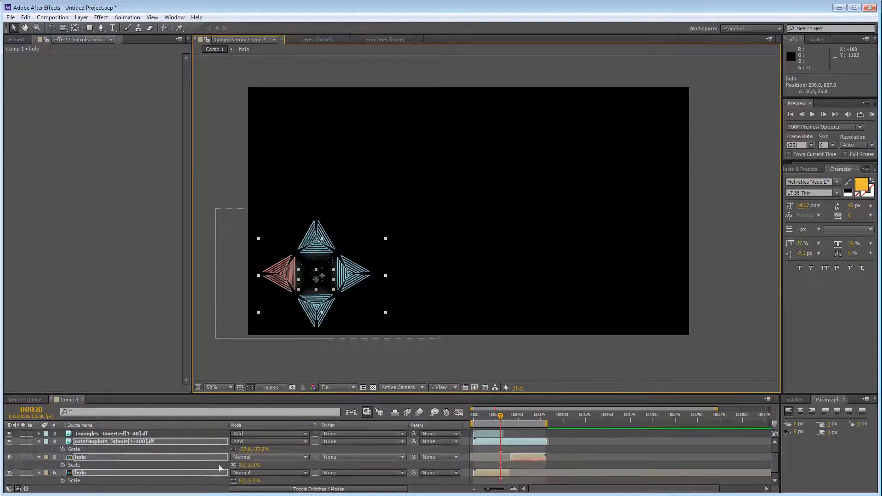
{"action": "left_click_drag", "start_coordinate": [242, 452], "coordinate": [254, 449]}
{"action": "left_click_drag", "start_coordinate": [267, 448], "coordinate": [304, 449]}
{"action": "left_click_drag", "start_coordinate": [331, 279], "coordinate": [333, 272]}
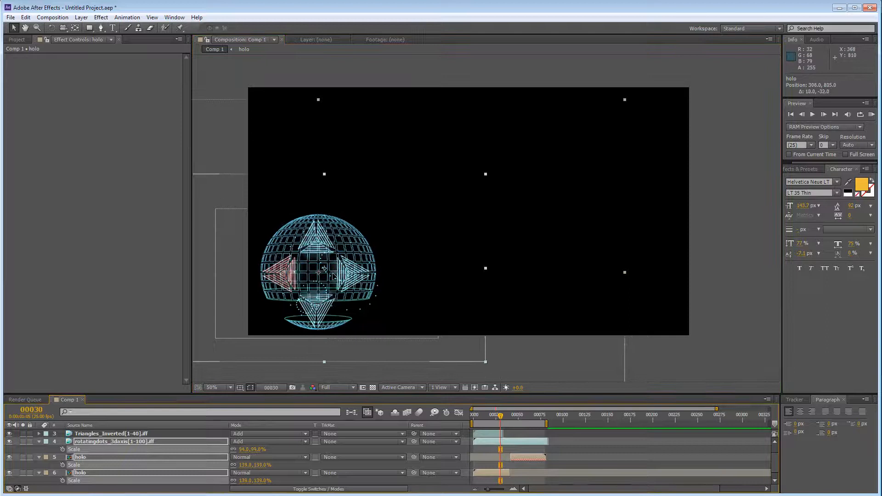
Step: RAM-preview the rescaled composition twice and stop playback at frame 25
{"action": "left_click", "coordinate": [871, 114]}
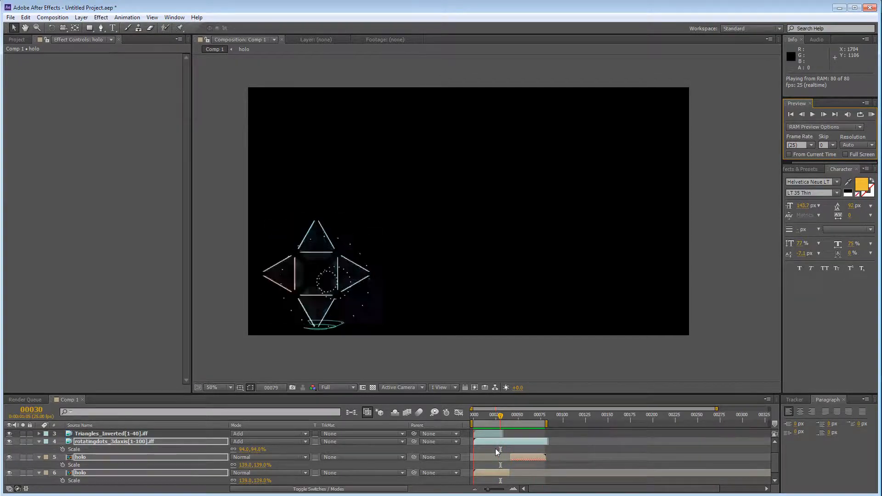
{"action": "key", "text": "space"}
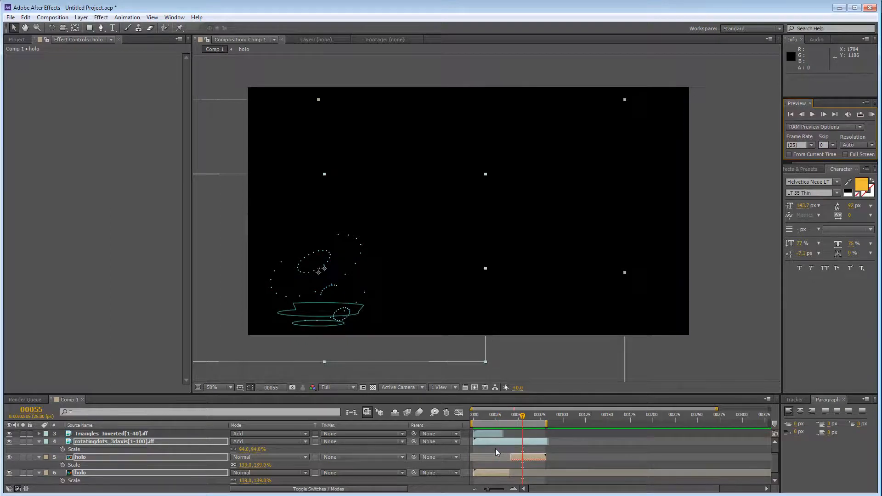
{"action": "left_click", "coordinate": [870, 115]}
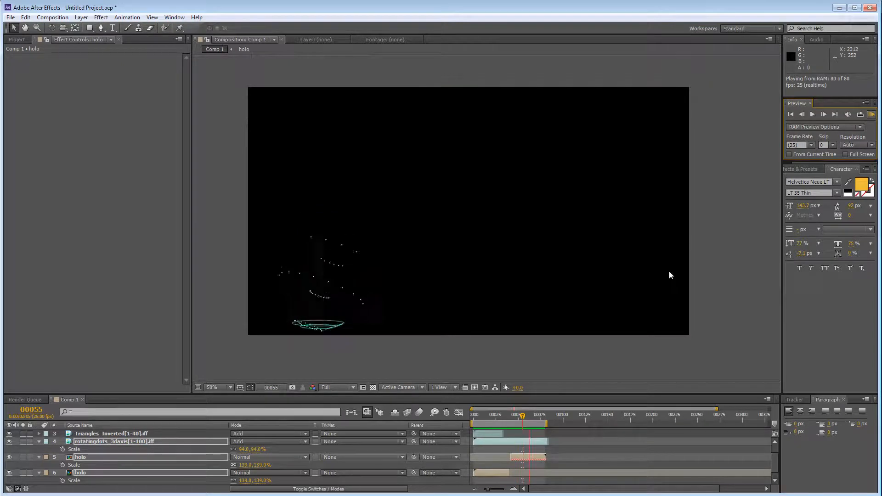
{"action": "key", "text": "space"}
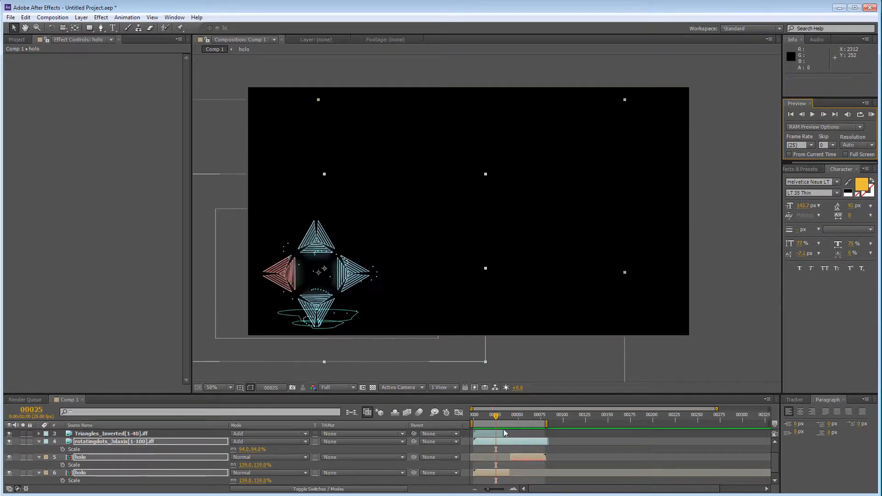
Step: Toggle the visibility of the third Triangles_Inverted layer with the light burst and leave it hidden
{"action": "left_click", "coordinate": [131, 435]}
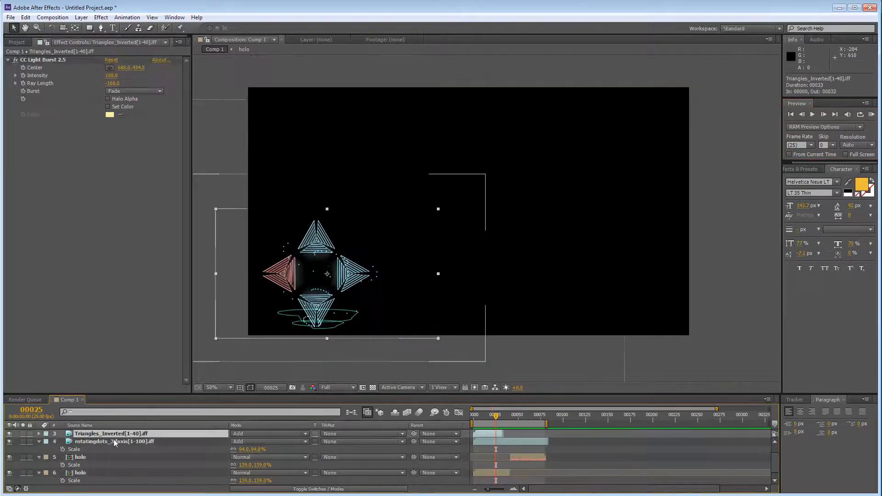
{"action": "left_click", "coordinate": [10, 434]}
{"action": "left_click", "coordinate": [10, 434]}
{"action": "left_click", "coordinate": [10, 434]}
Step: Reveal the opacity of the rotatingdots_3daxis layer and try Overlay as its blending mode
{"action": "left_click", "coordinate": [90, 441]}
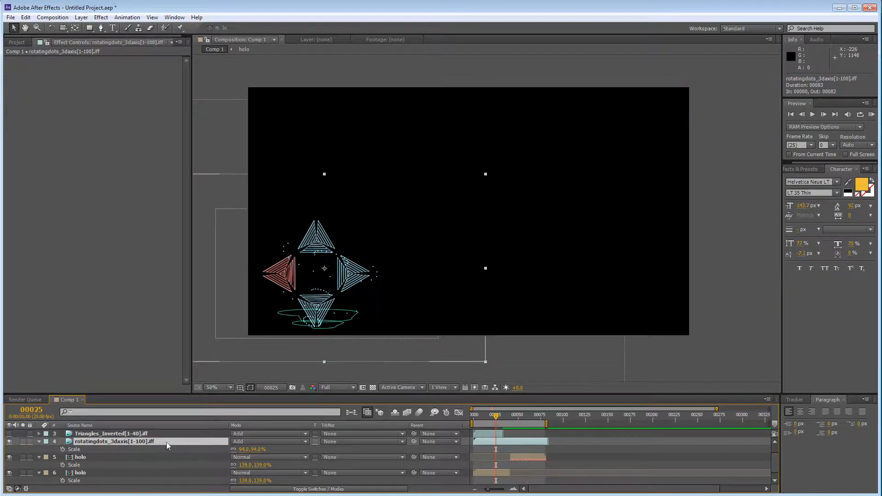
{"action": "key", "text": "t"}
{"action": "left_click", "coordinate": [229, 450]}
{"action": "left_click", "coordinate": [252, 444]}
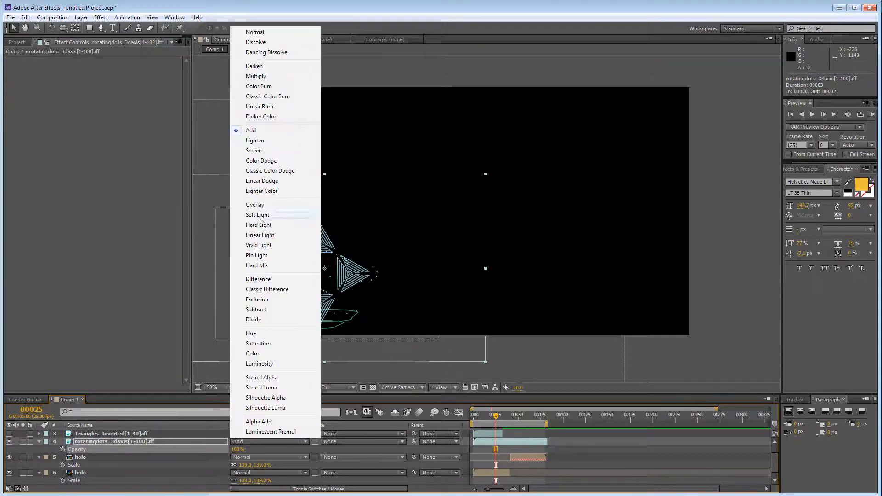
{"action": "left_click", "coordinate": [260, 204]}
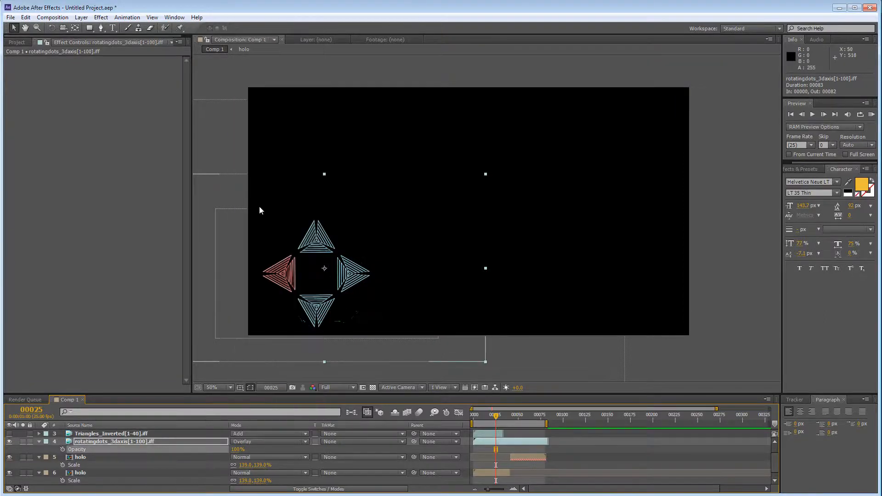
Step: Set the rotatingdots_3daxis layer's blending mode to Screen and go to frame 26
{"action": "left_click", "coordinate": [202, 442]}
{"action": "left_click", "coordinate": [251, 441]}
{"action": "left_click", "coordinate": [260, 151]}
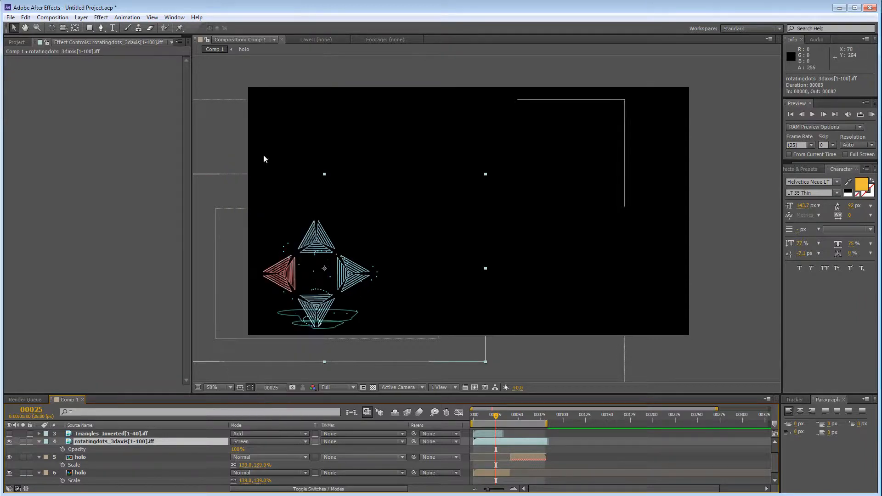
{"action": "mouse_move", "coordinate": [495, 420]}
{"action": "left_mouse_down"}
{"action": "mouse_move", "coordinate": [465, 431]}
{"action": "mouse_move", "coordinate": [497, 428]}
{"action": "left_mouse_up"}
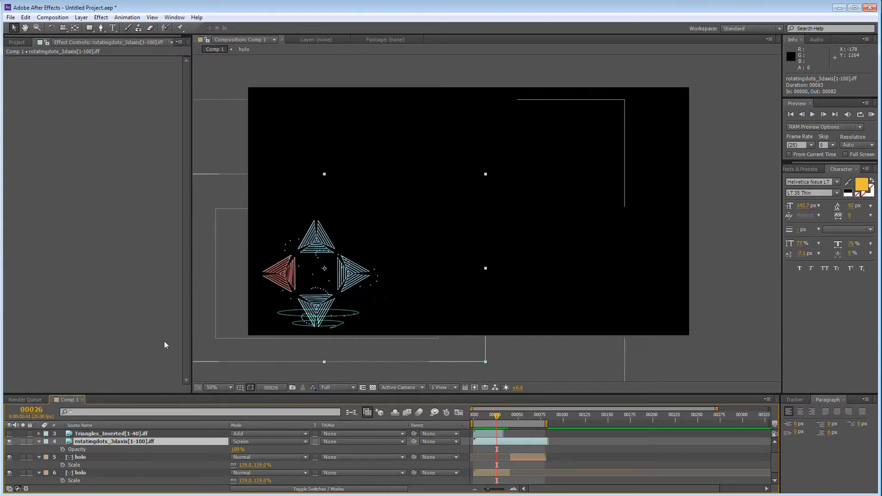